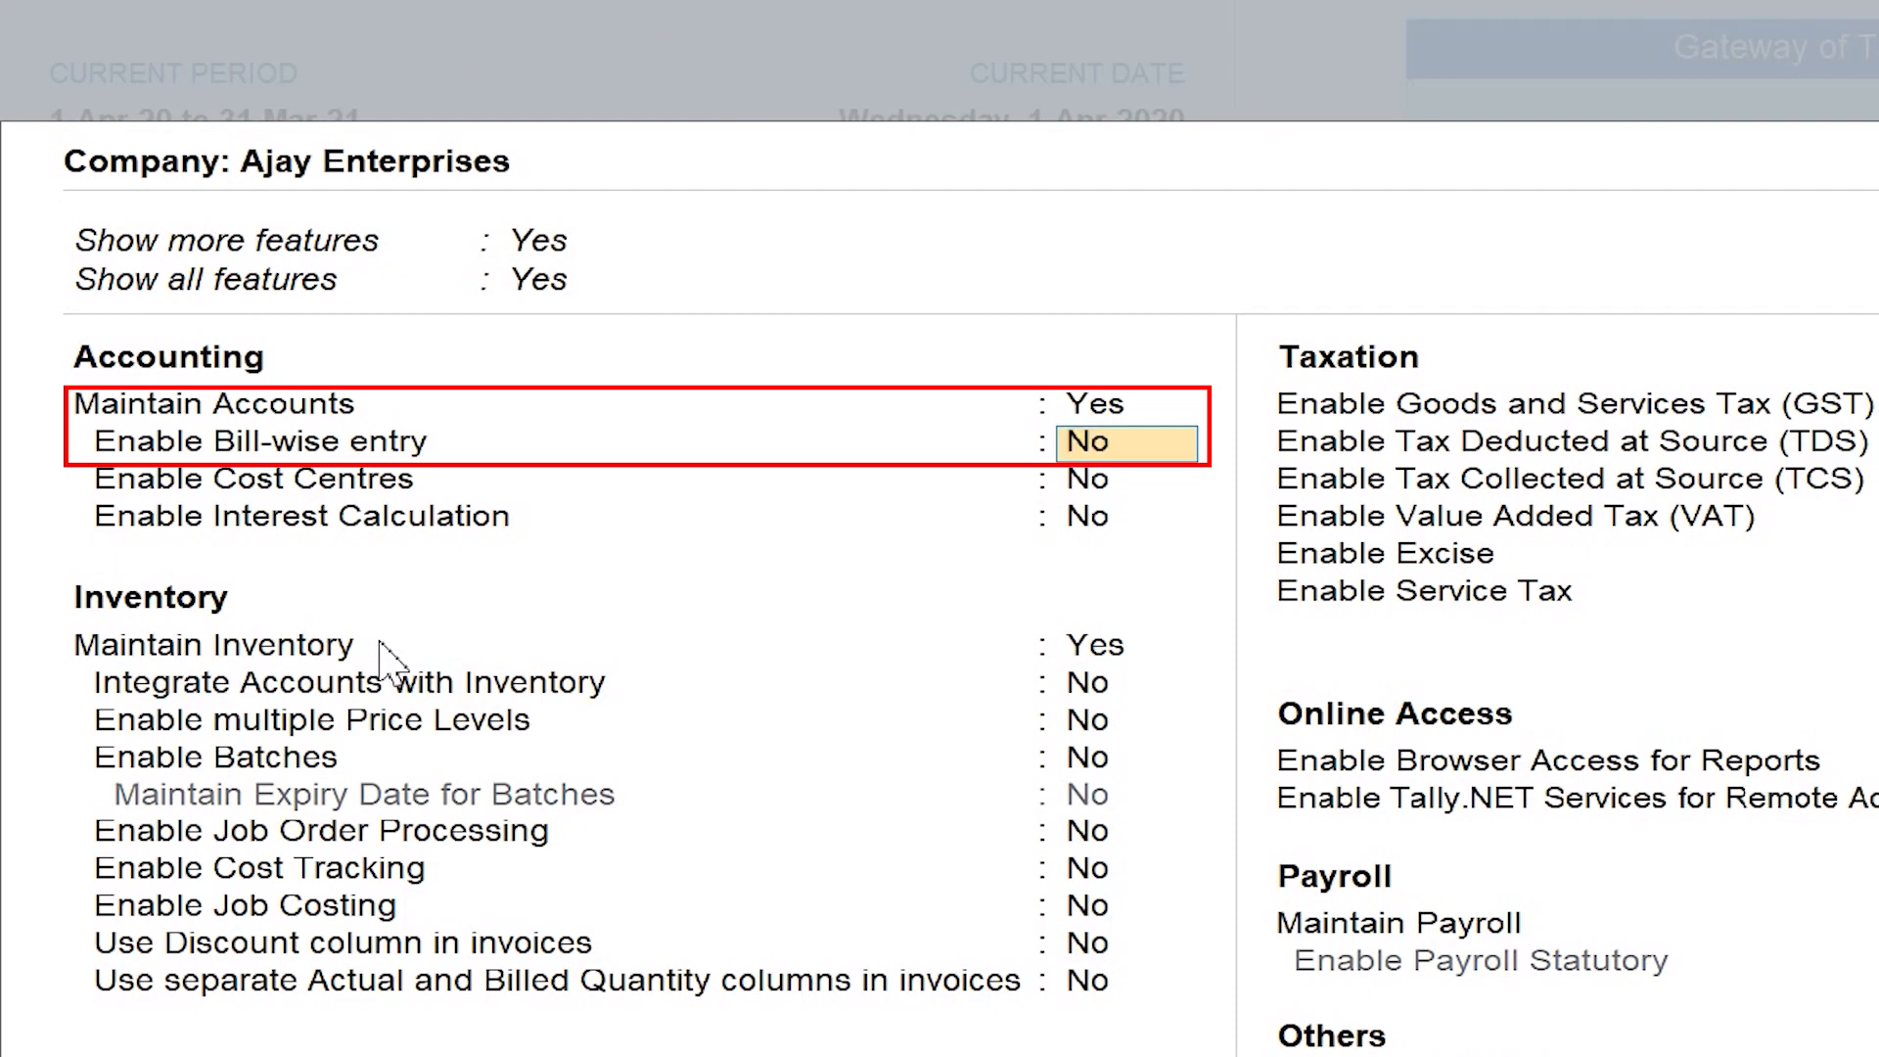
Enable bill-wise entry in the company's accounting features
type("y")
key("Return")
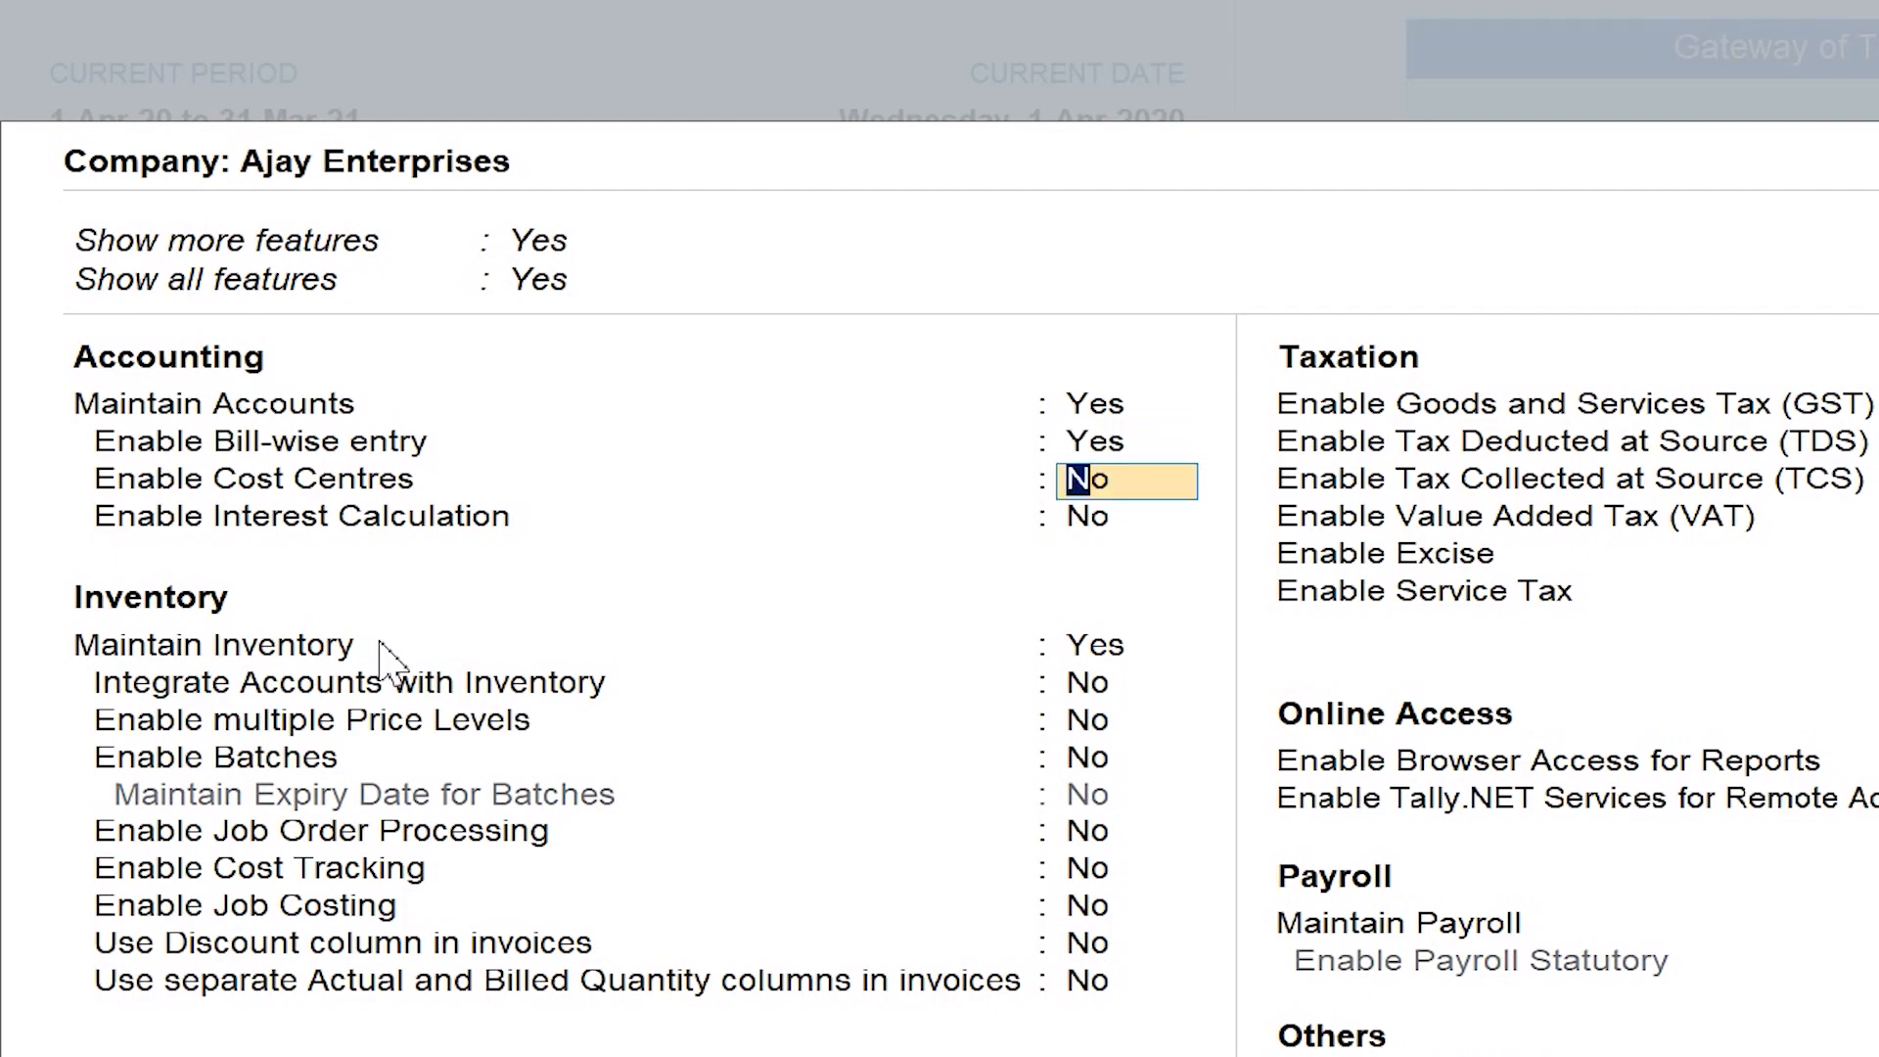
left_click(385, 646)
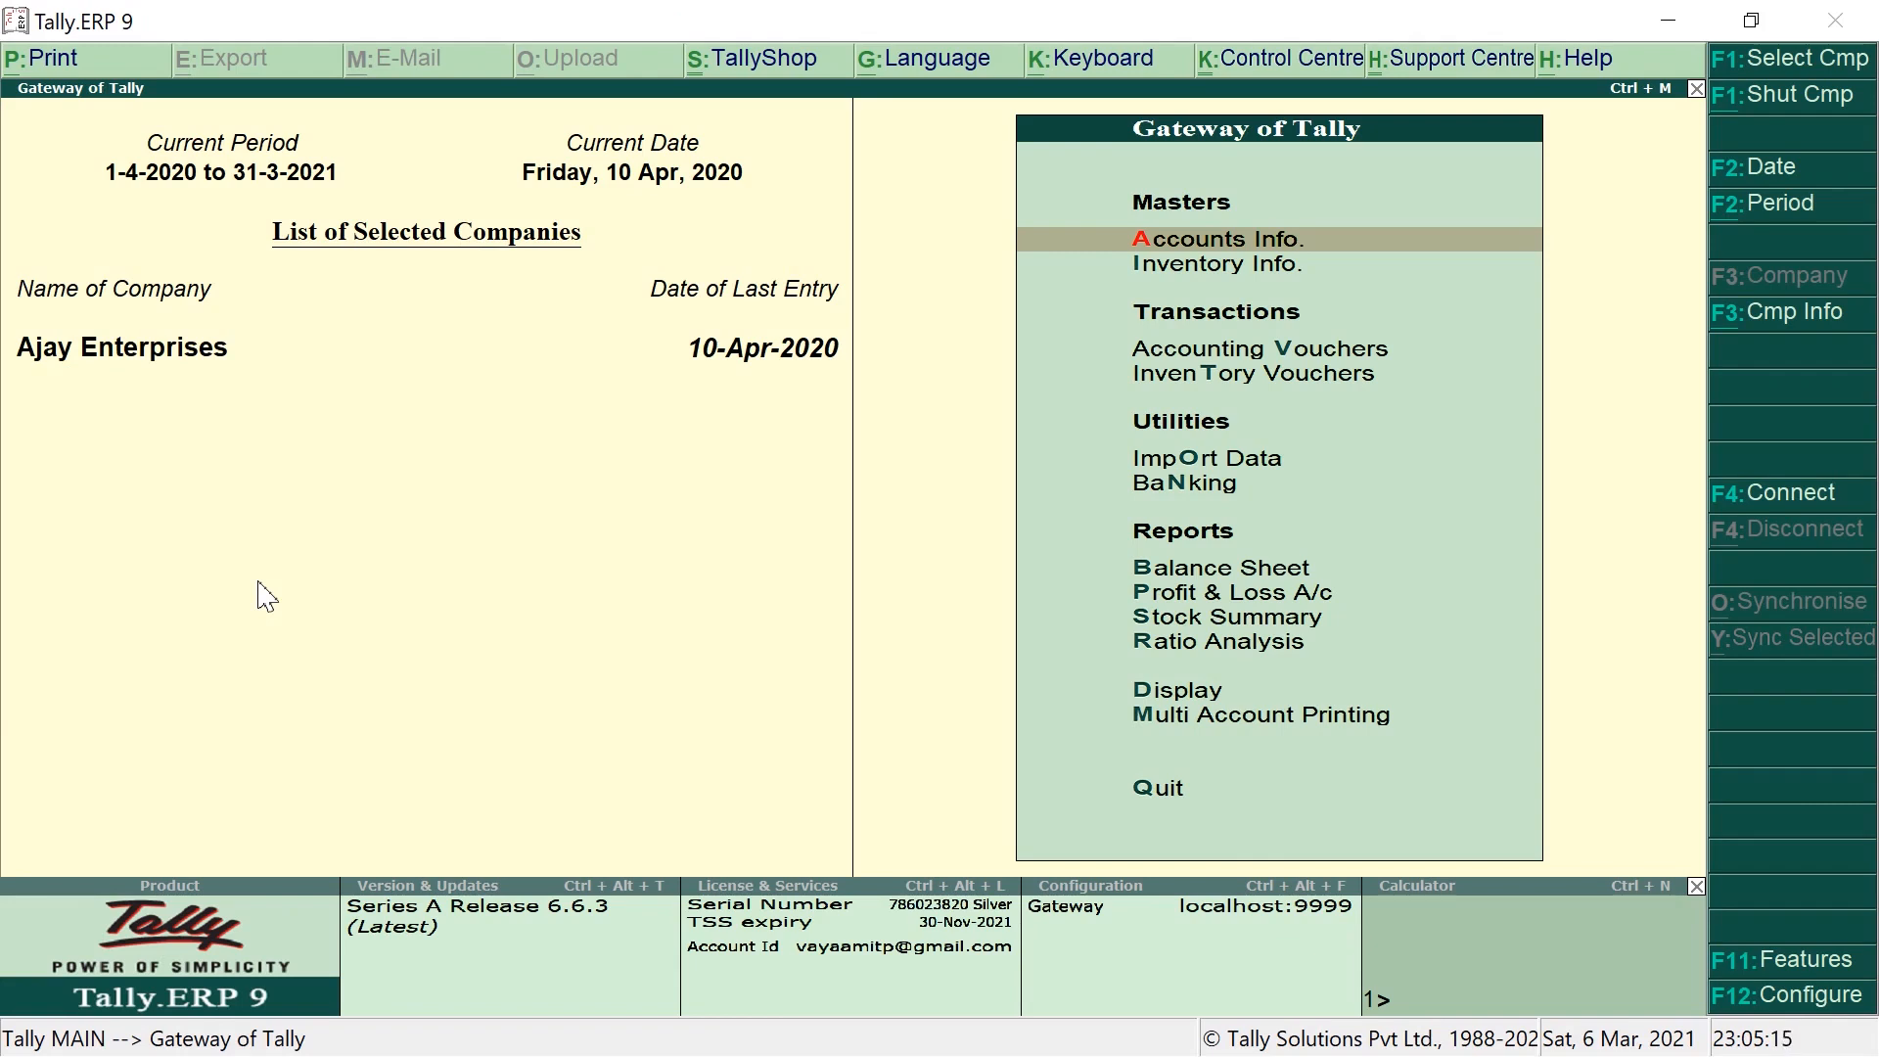
In Tally.ERP 9, open the Accounting Features of Ajay Enterprises and set Maintain bill-wise details to Yes
key("F11")
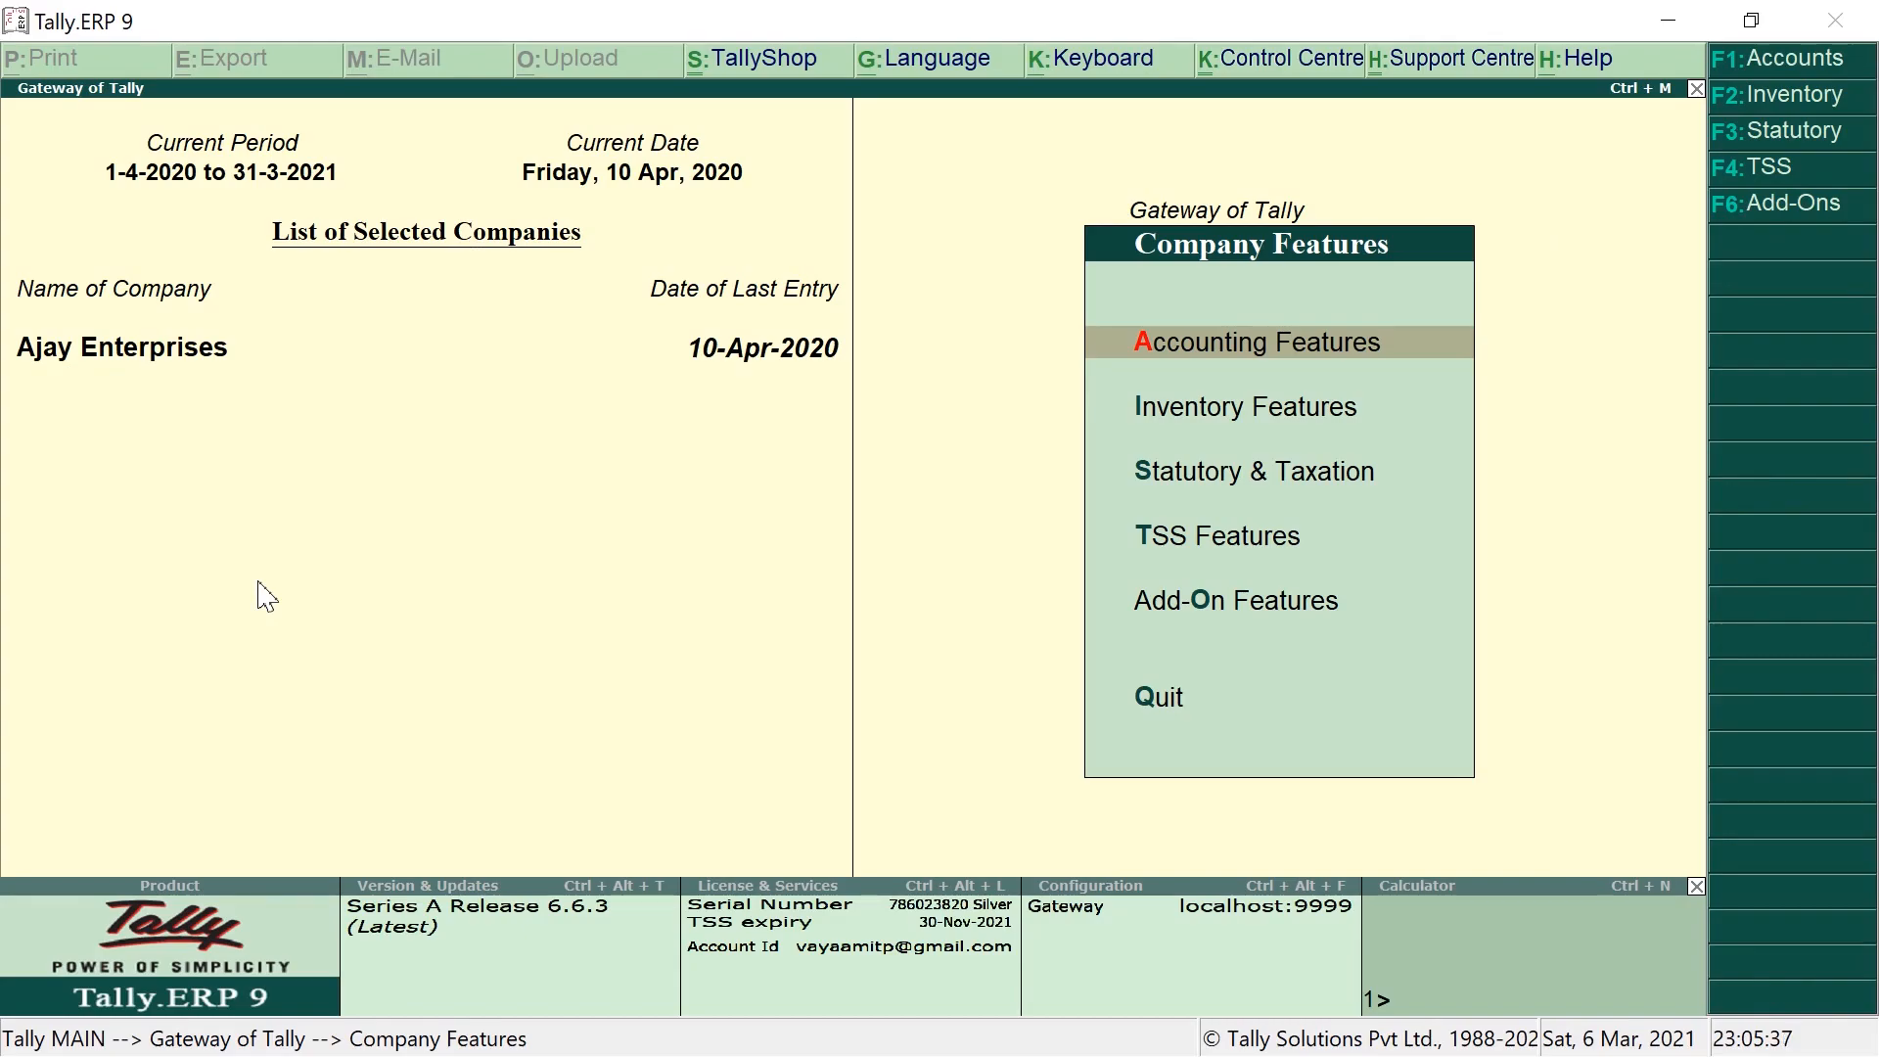
key("Return")
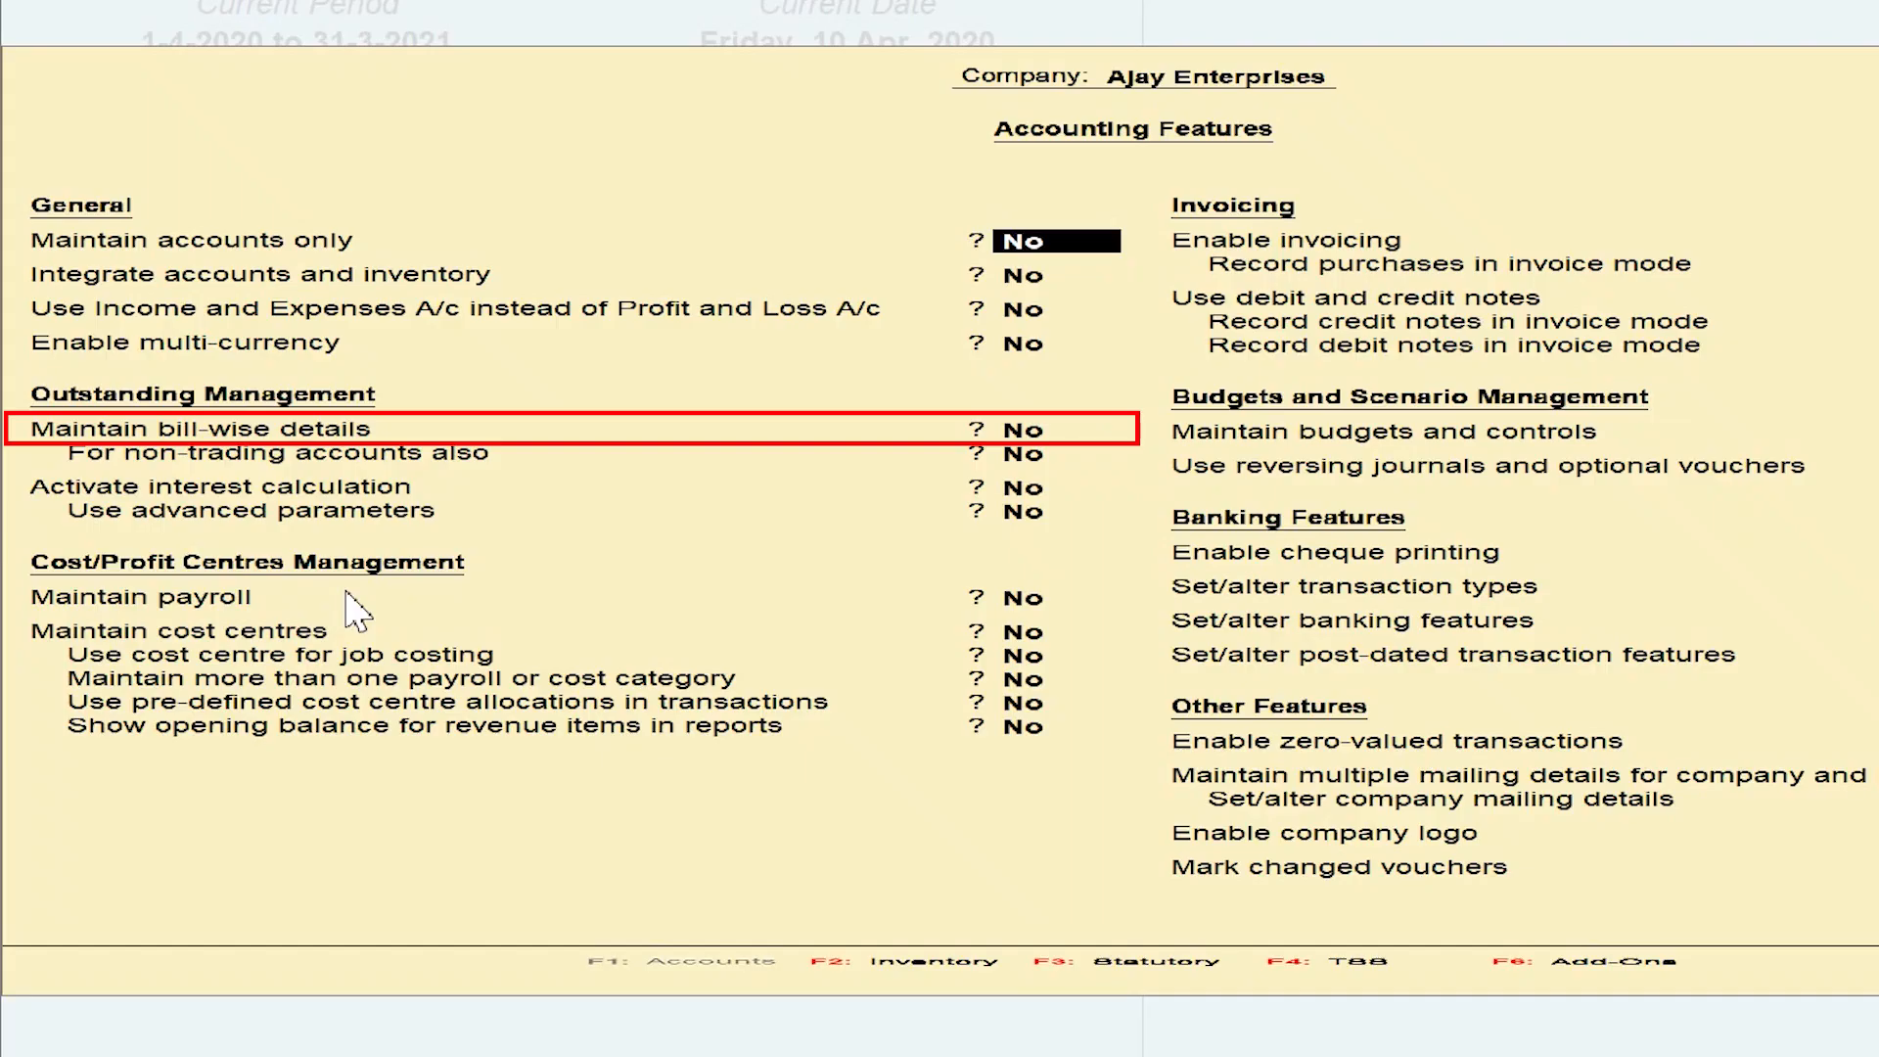
key("Down")
key("Down")
key("Down")
key("Down")
type("y")
key("Return")
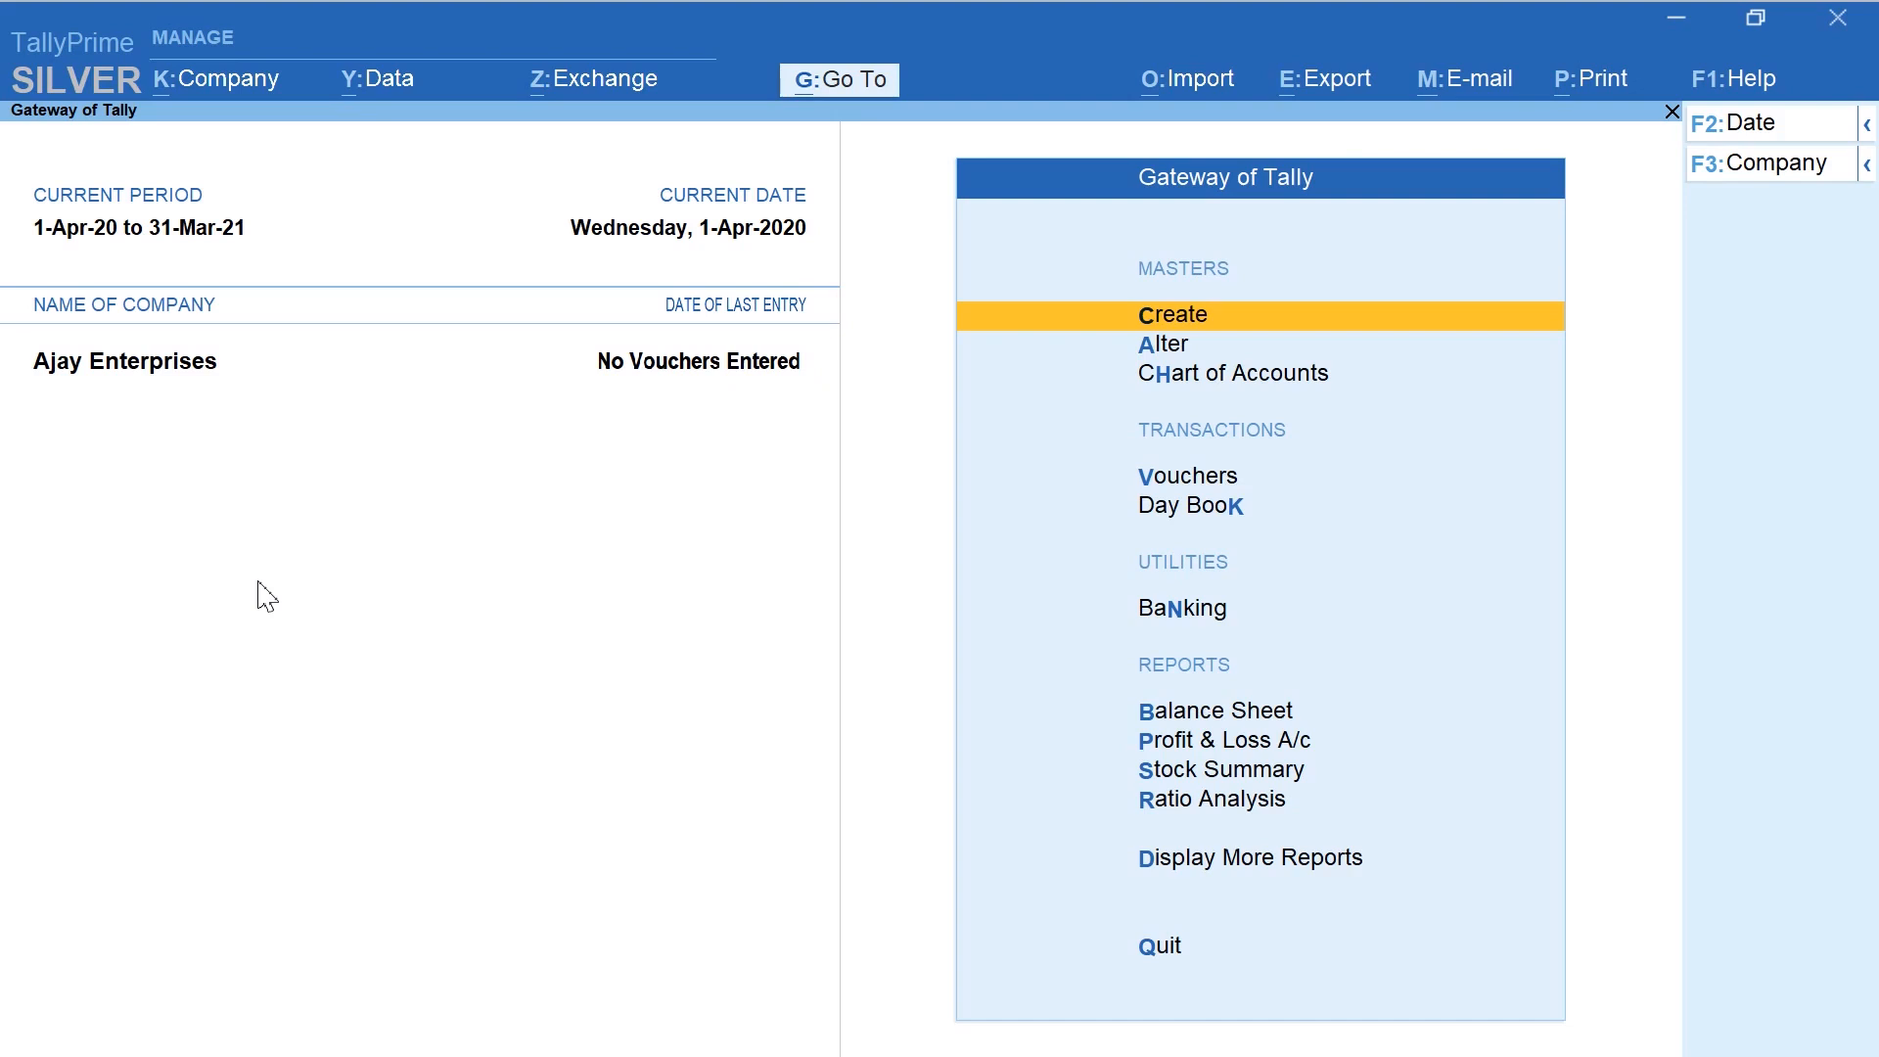
In TallyPrime, start a new ledger named Shrinath Trading Co. and place it under Sundry Debtors
key("Return")
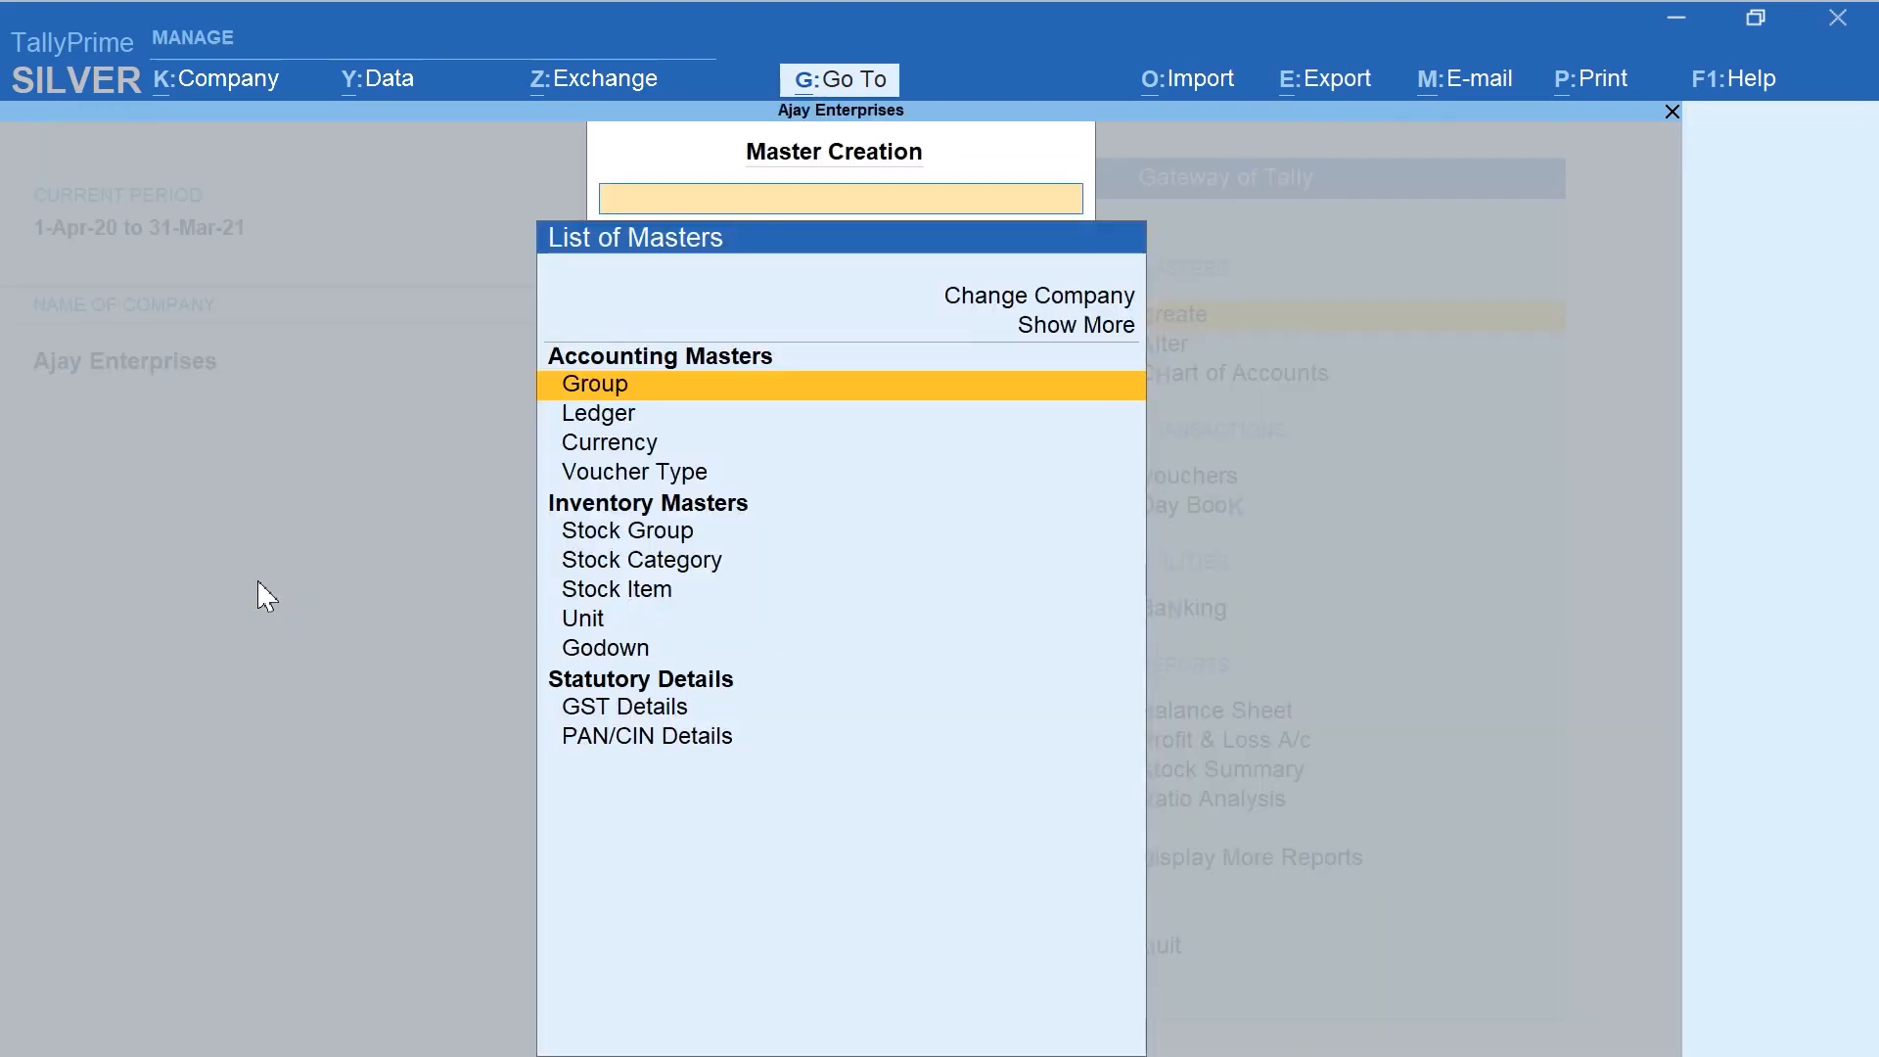
key("Down")
key("Return")
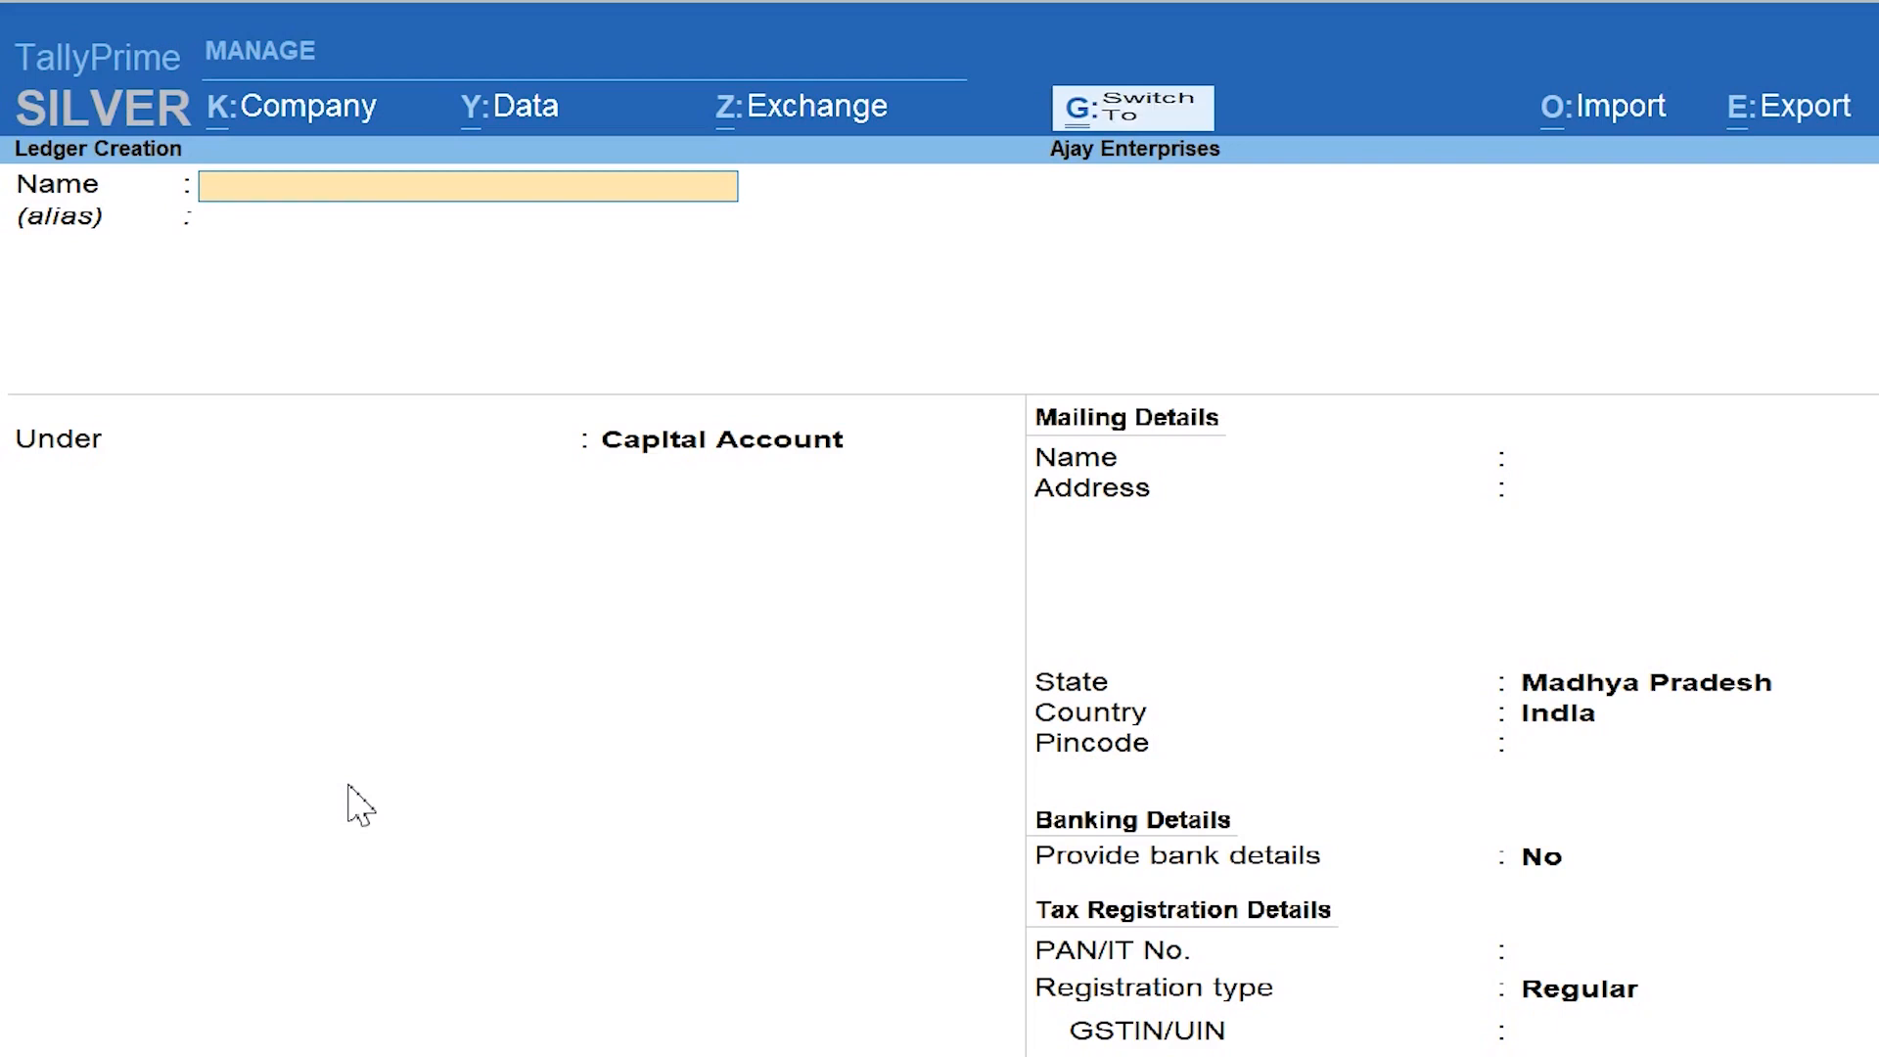
type("Shrinath Trading Co.")
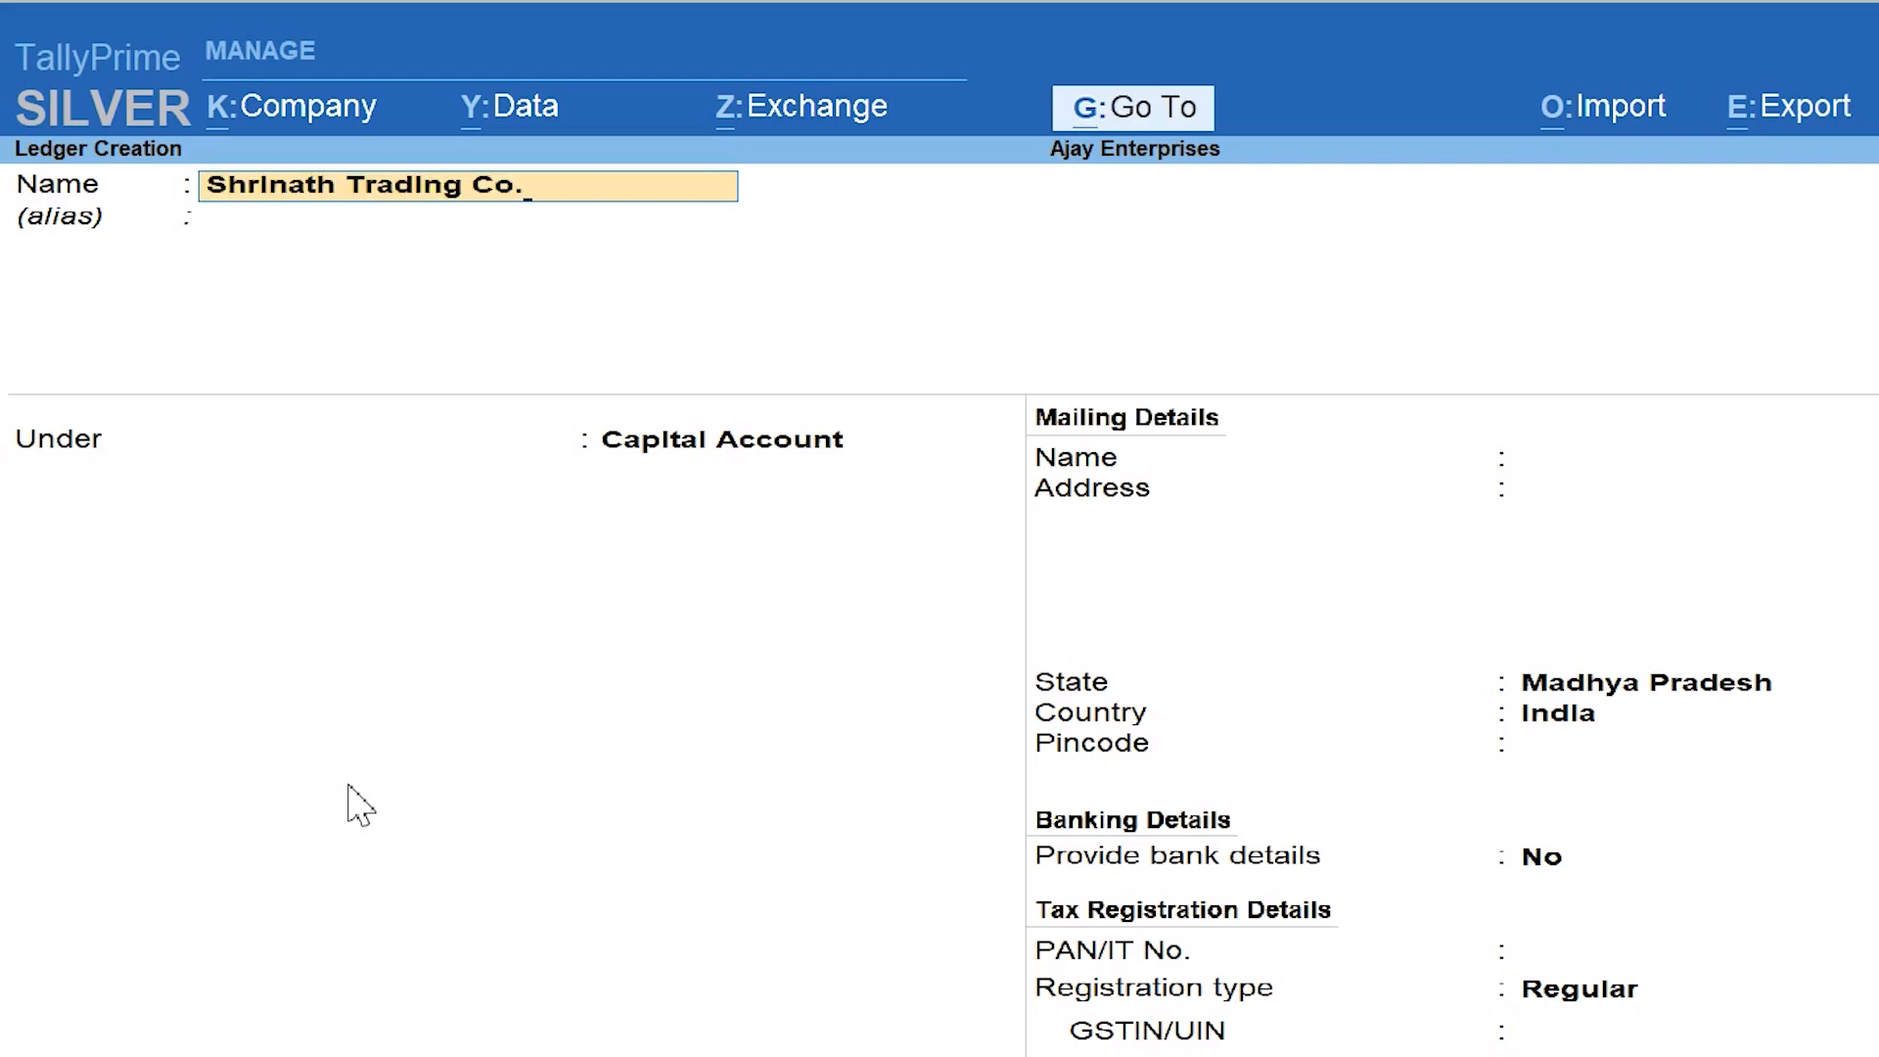
key("Return")
key("Return")
type("Sund")
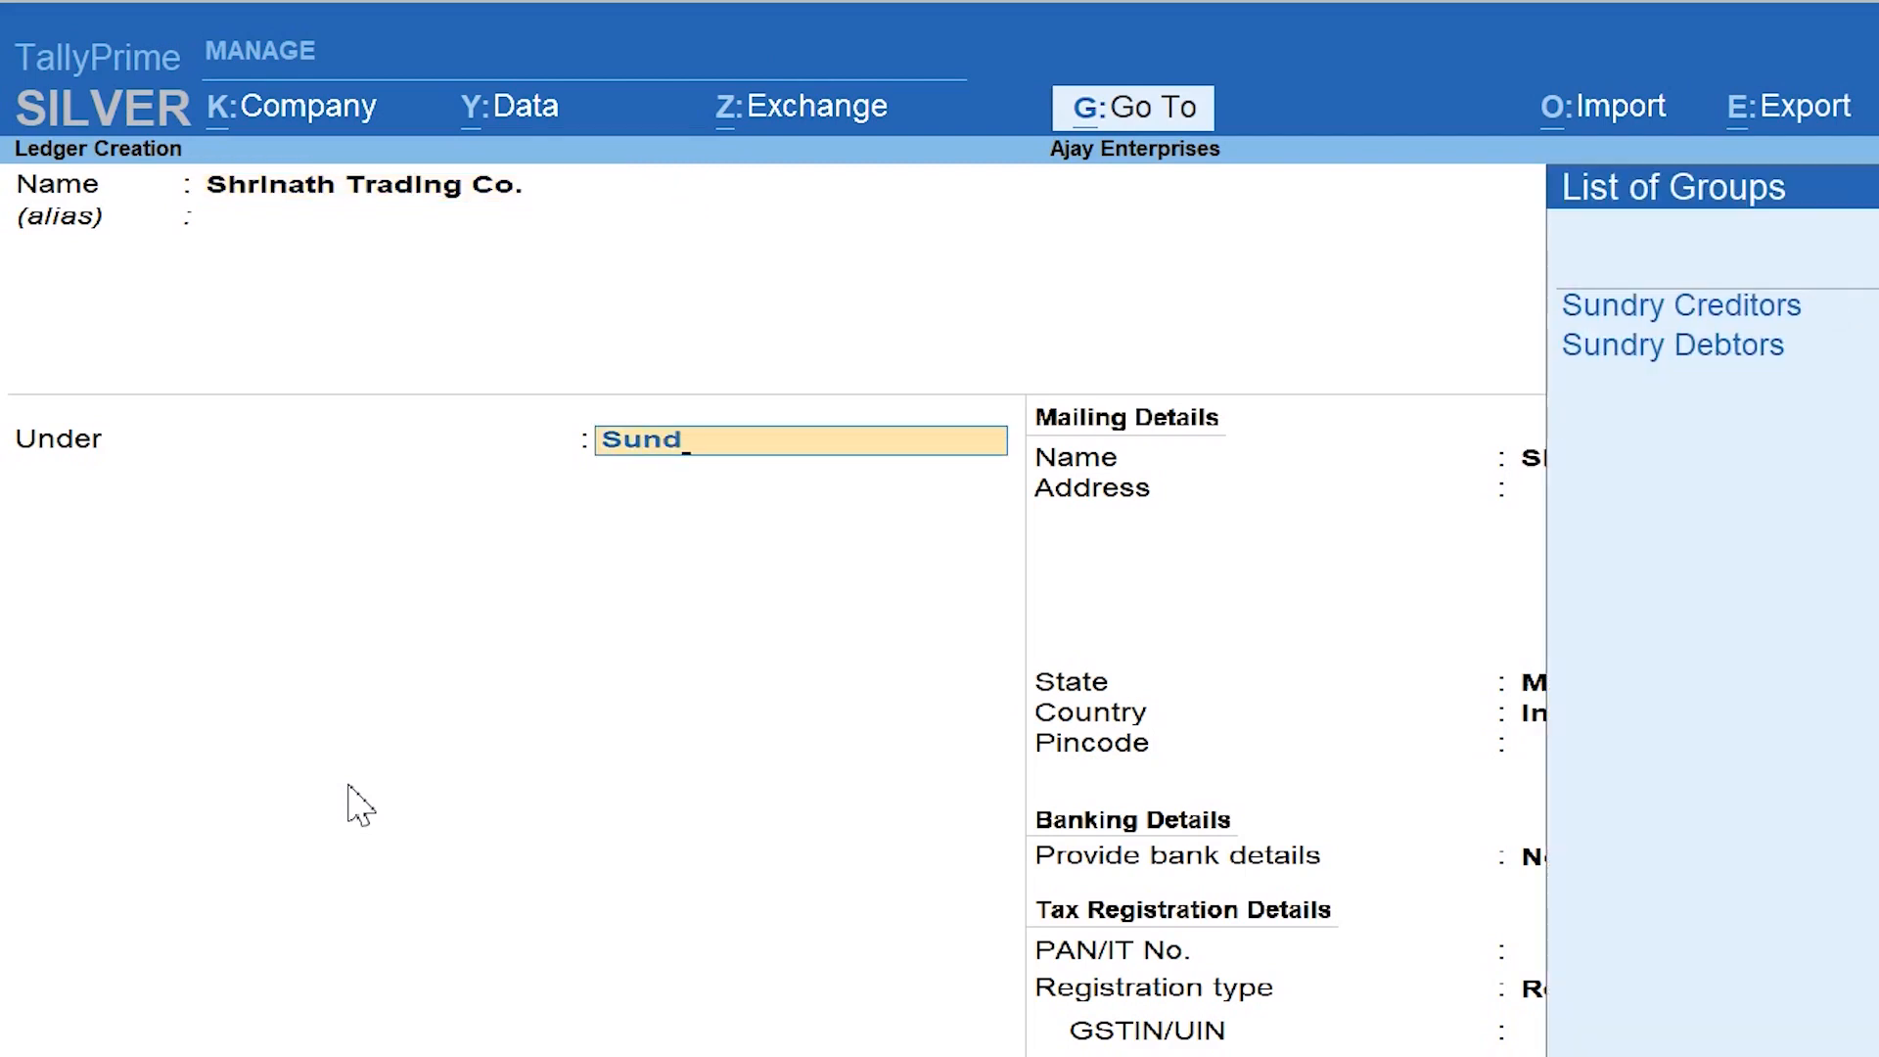
key("Down")
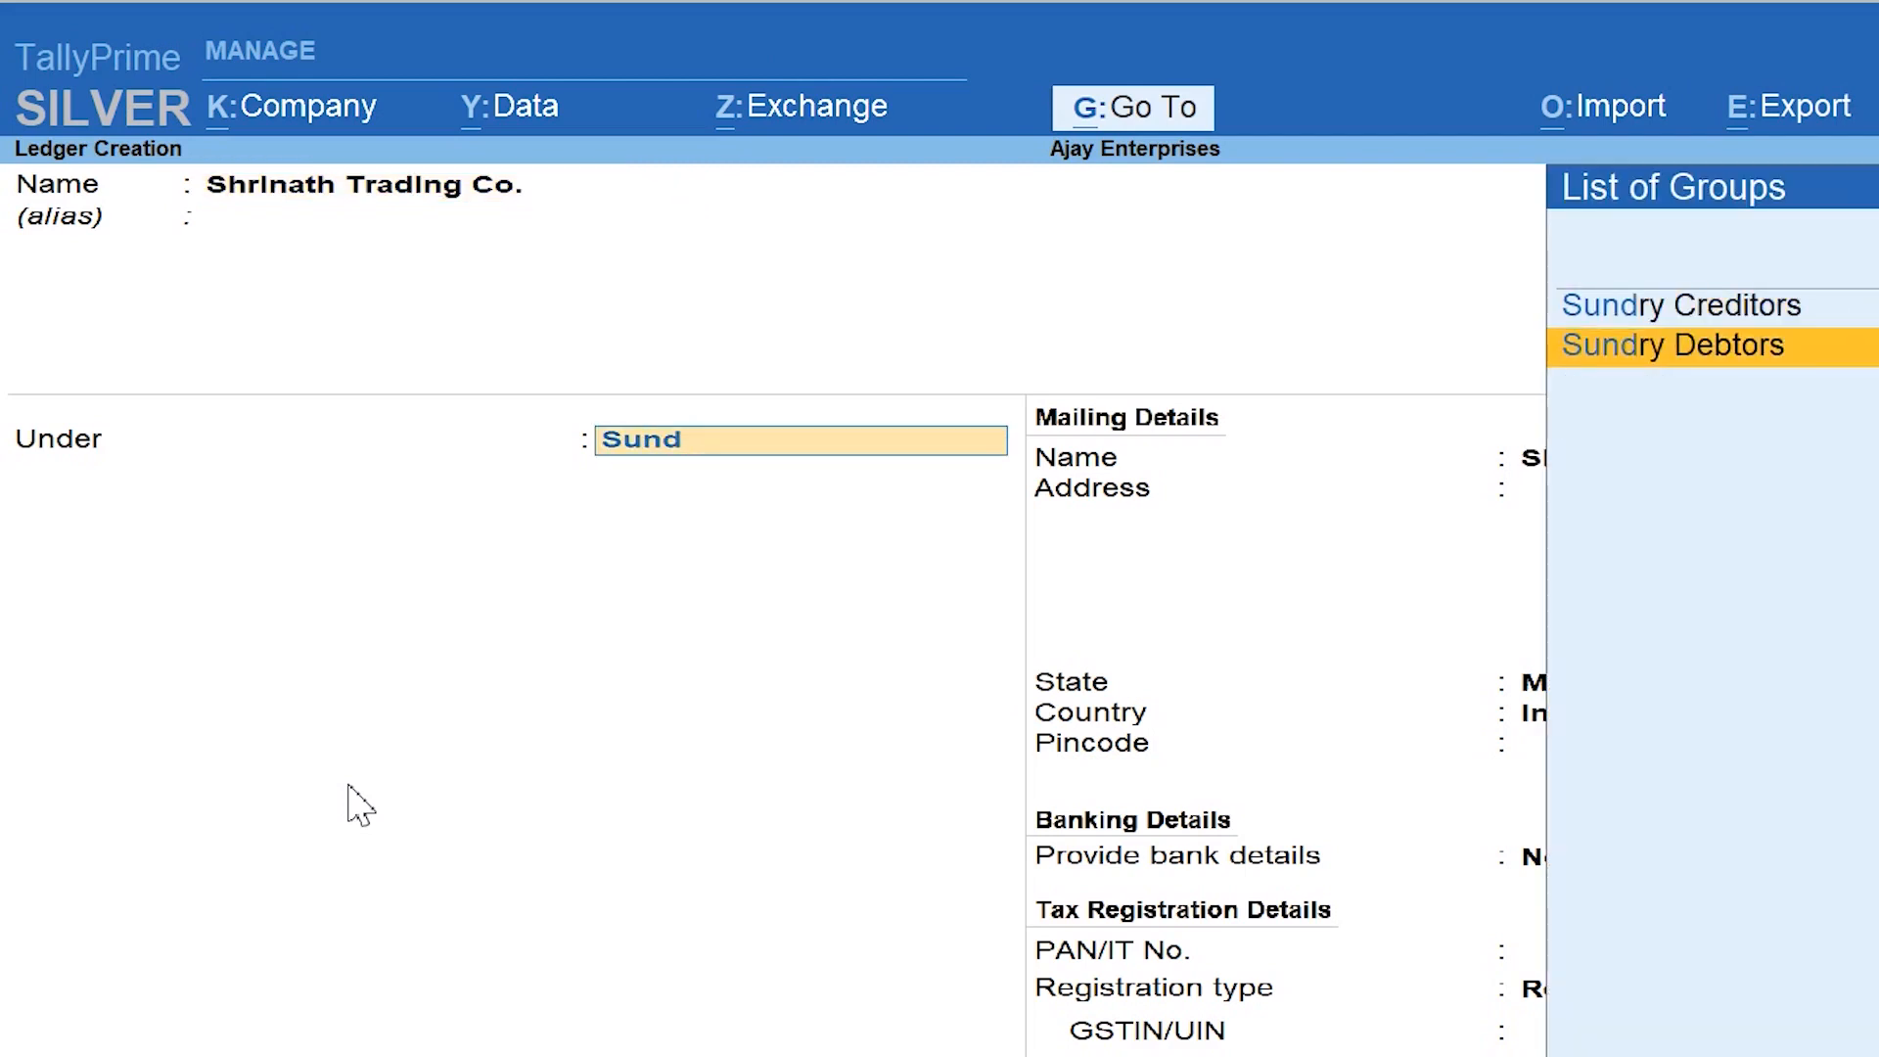
key("Return")
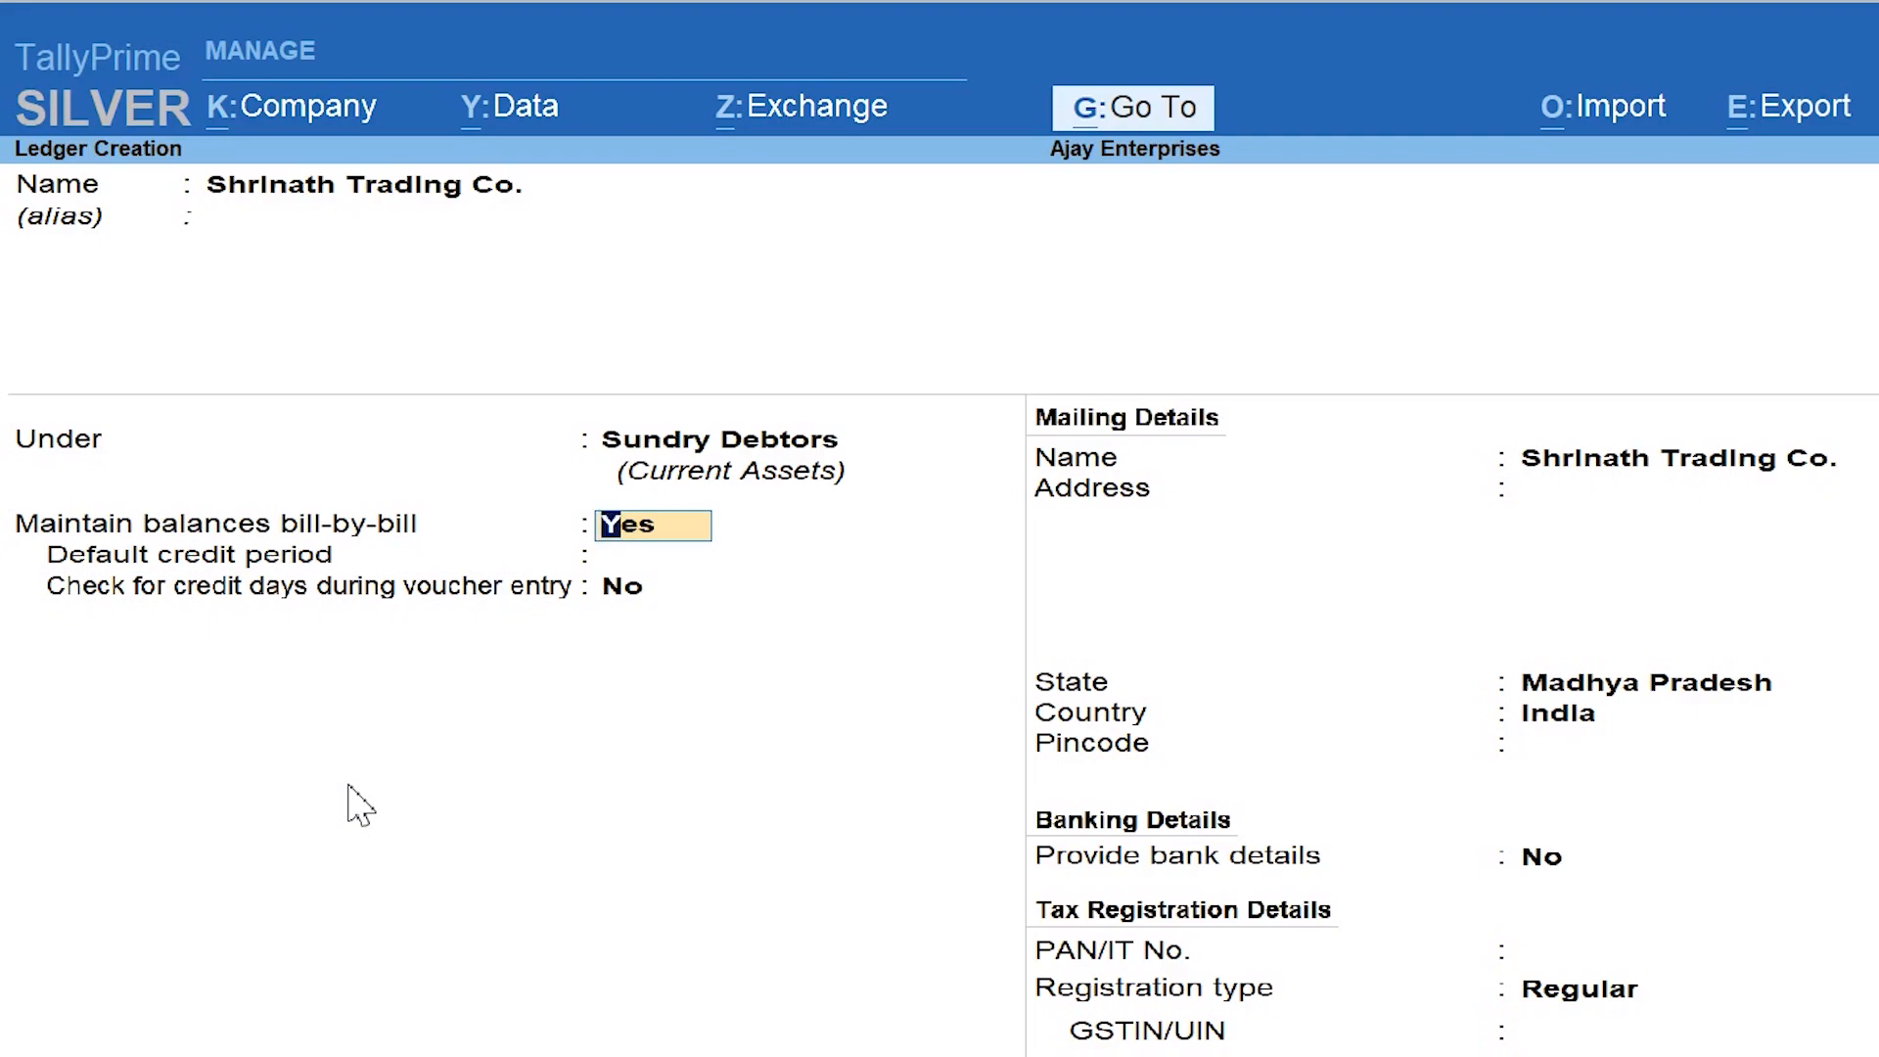
Give the Shrinath Trading Co. ledger a 10-day default credit period with credit-day checking during voucher entry, and save the Krishna Traders ledger
key("F12")
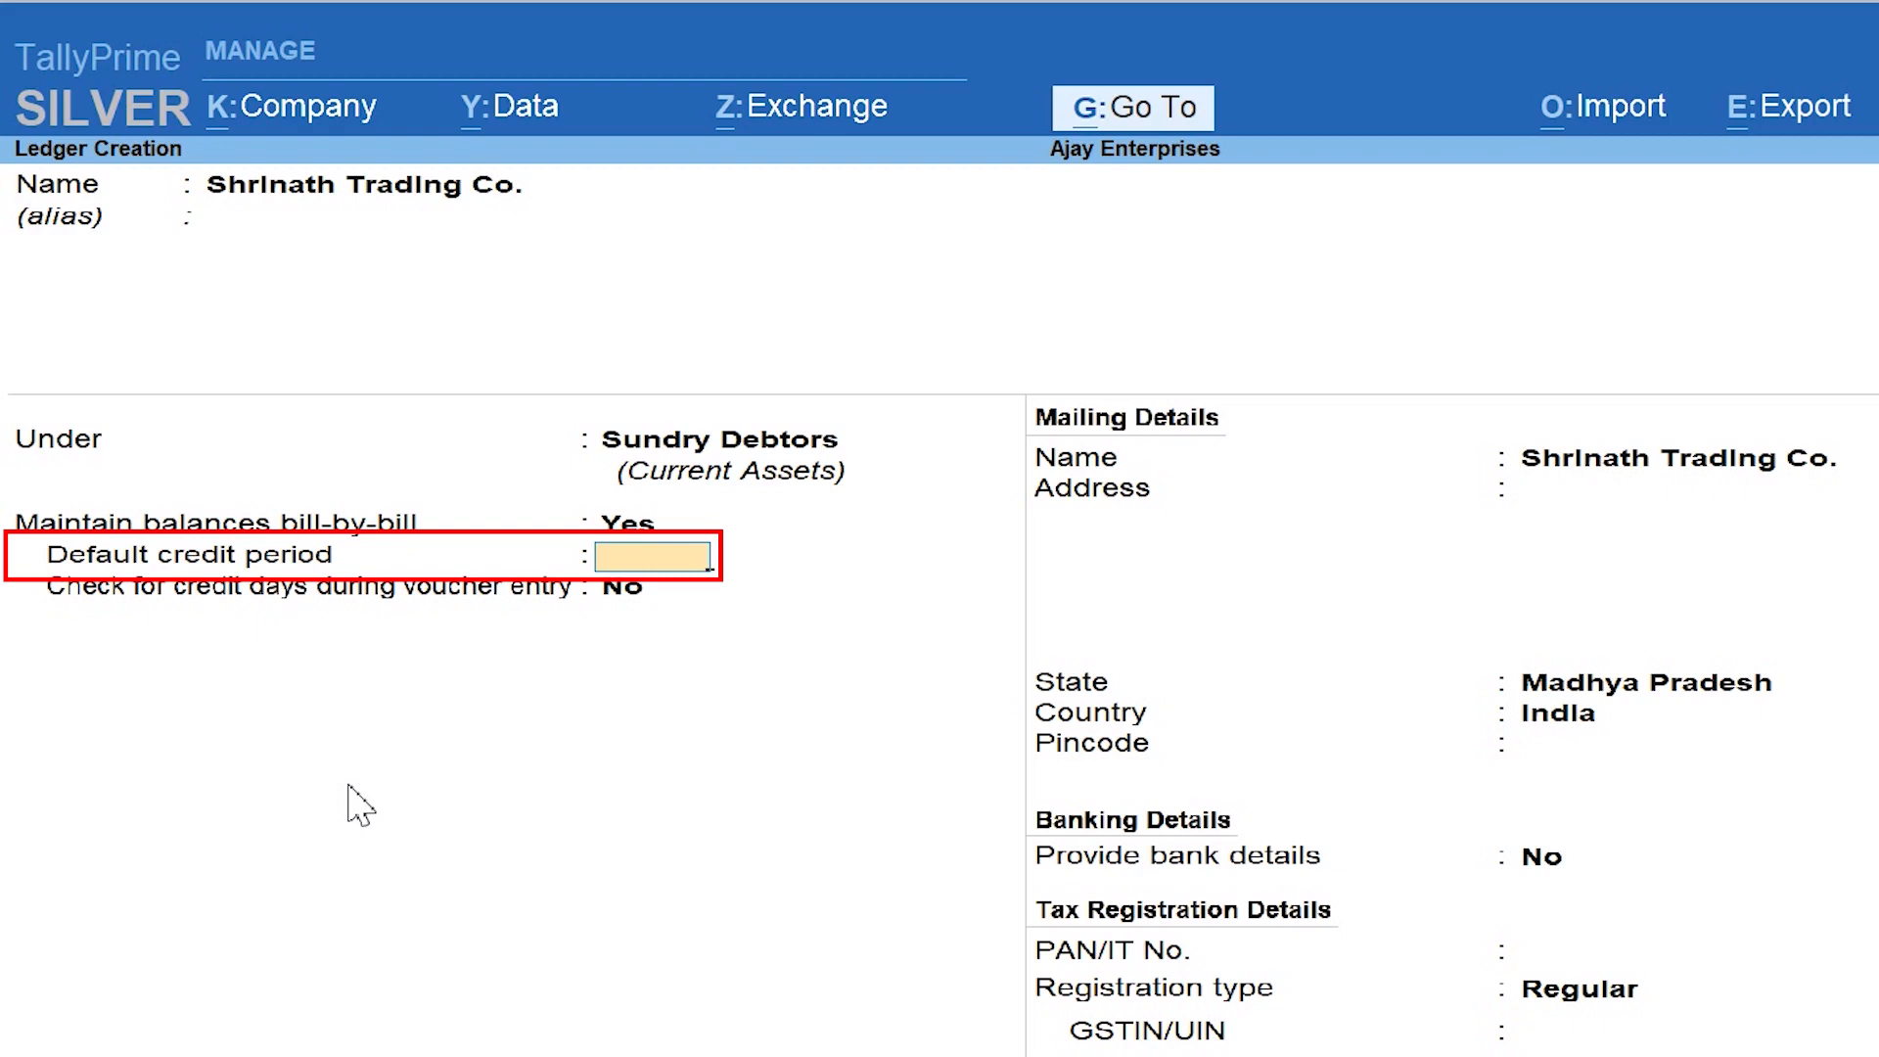
type("10")
key("Return")
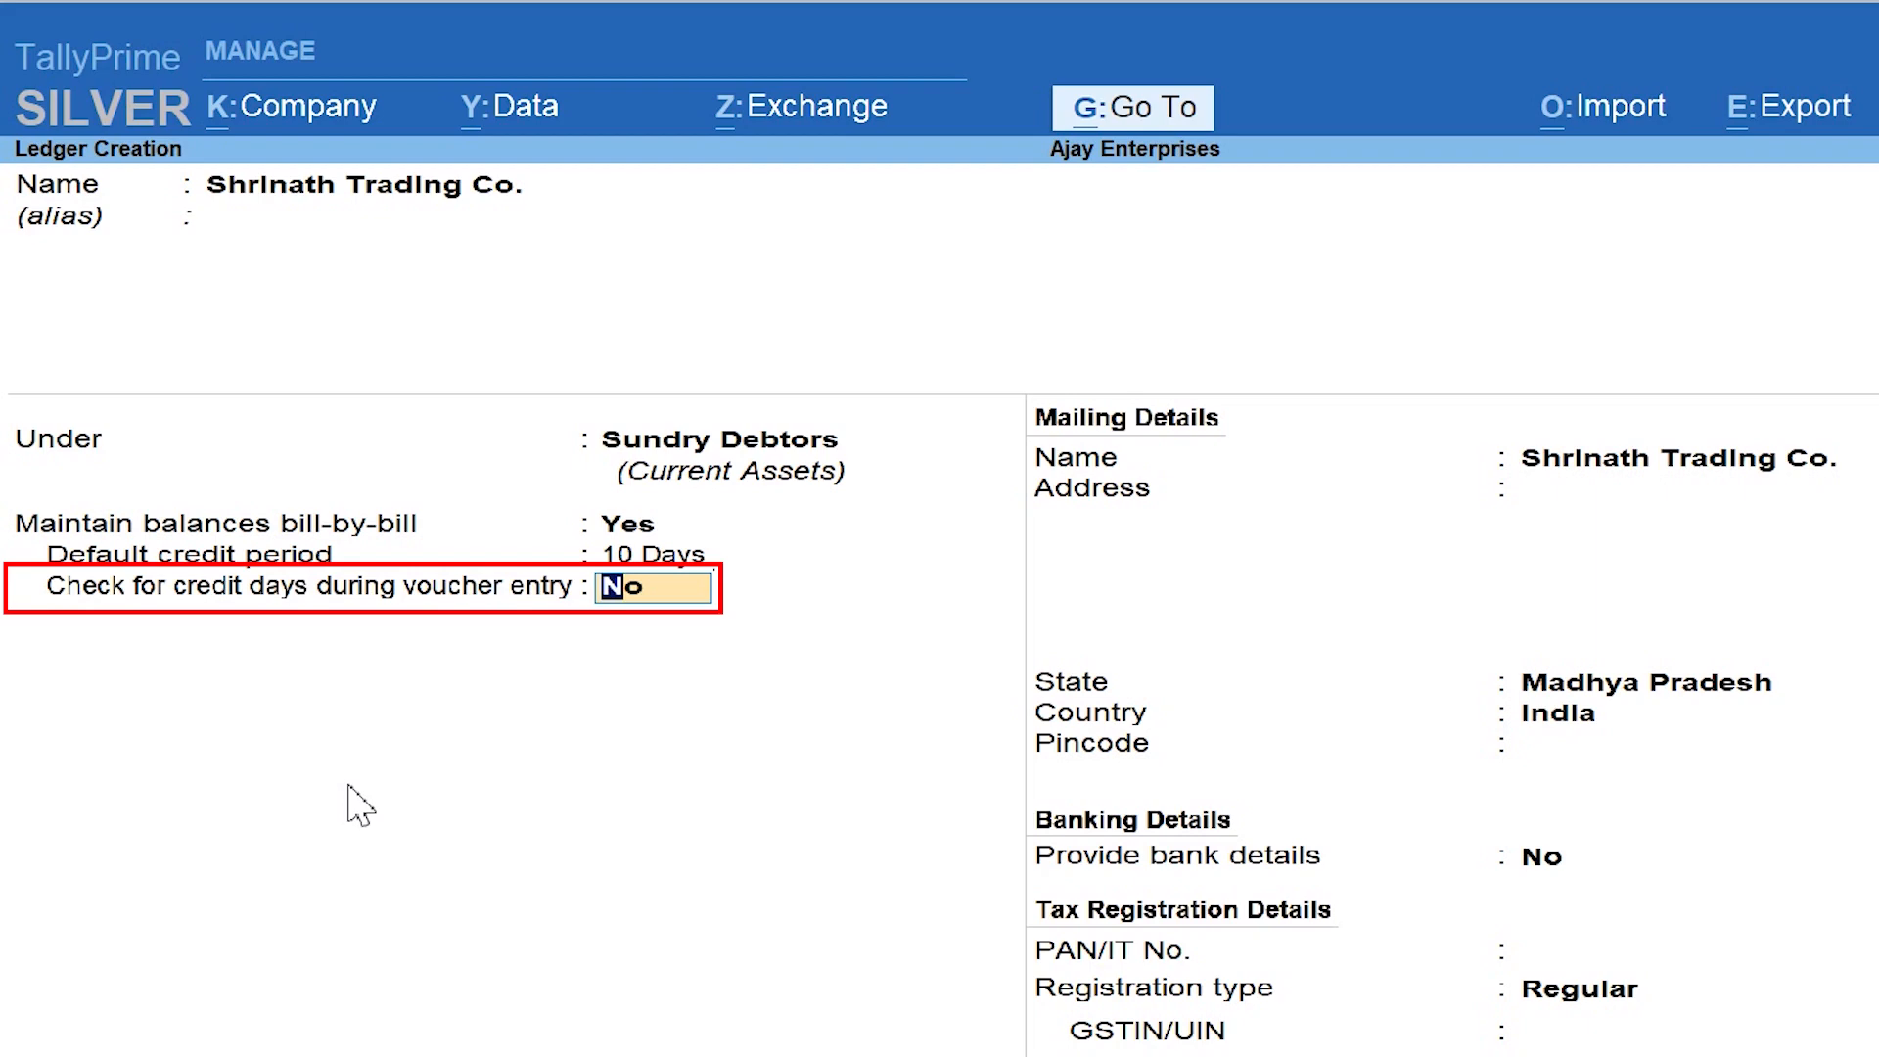
type("y")
key("Return")
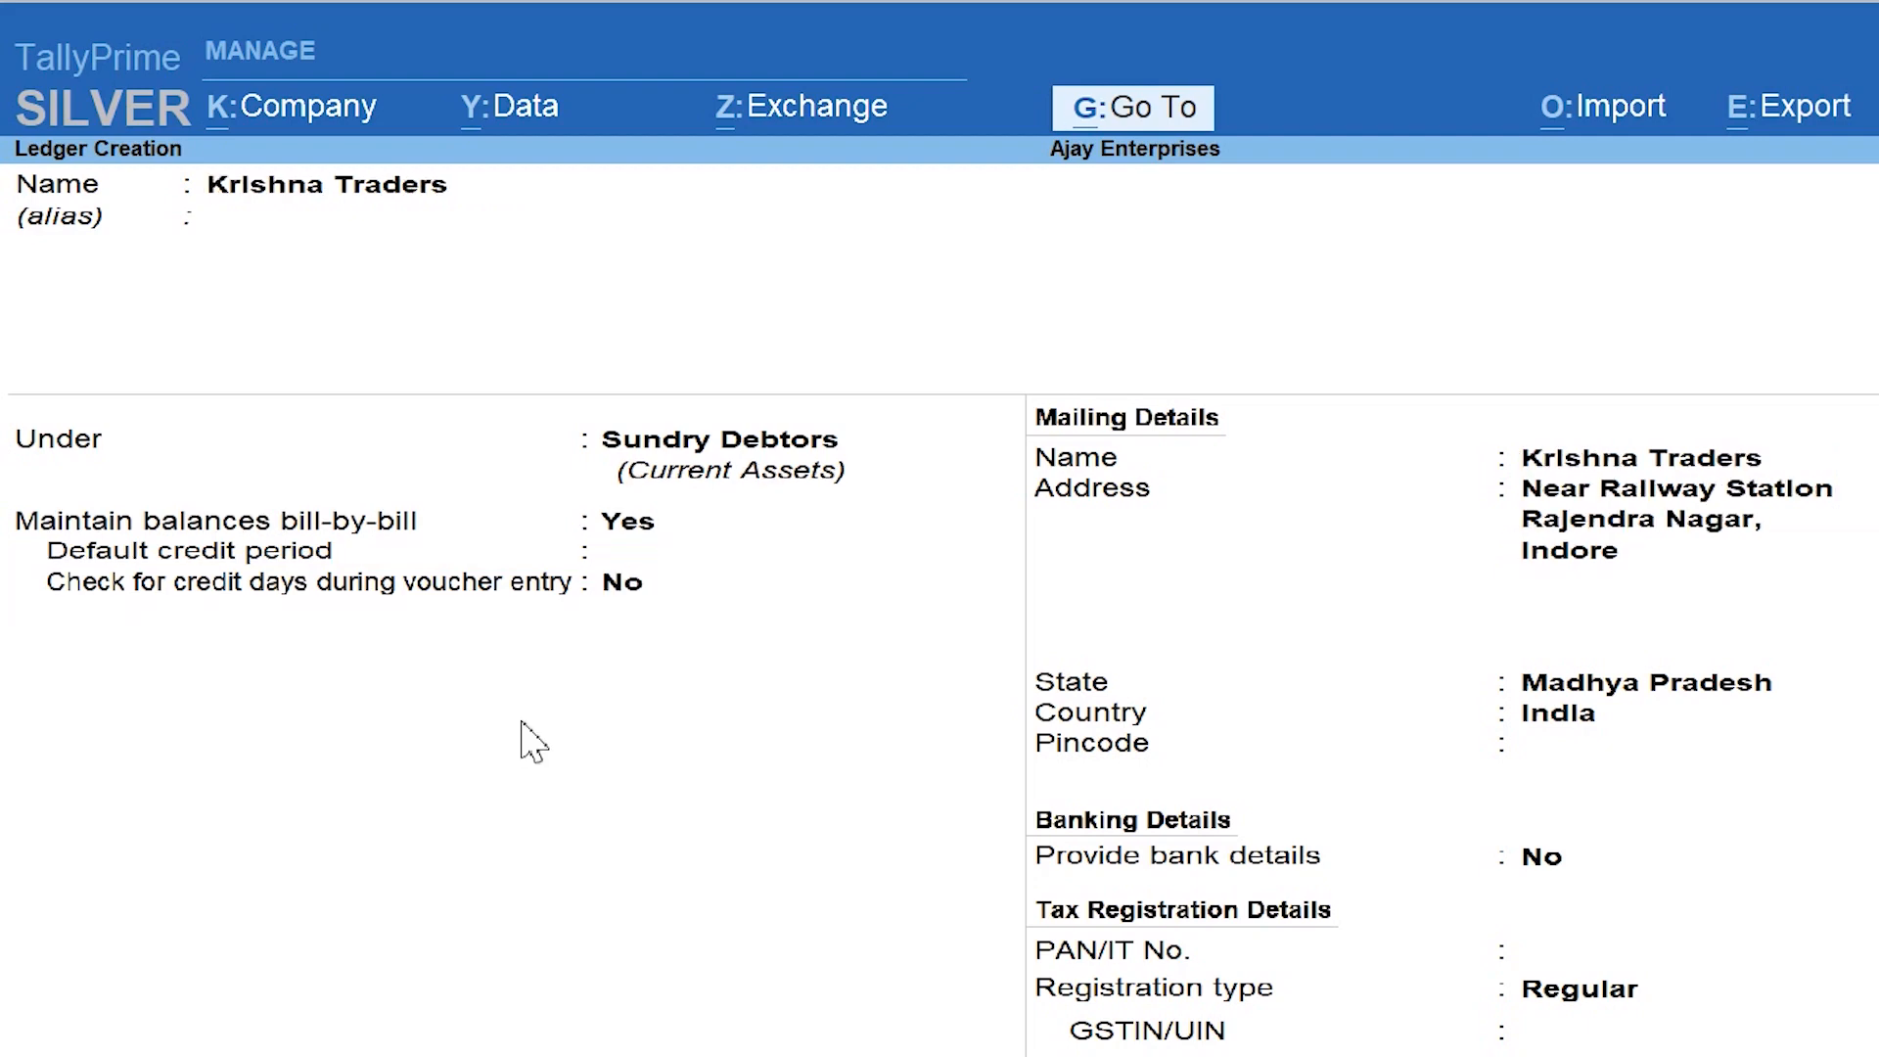
key("y")
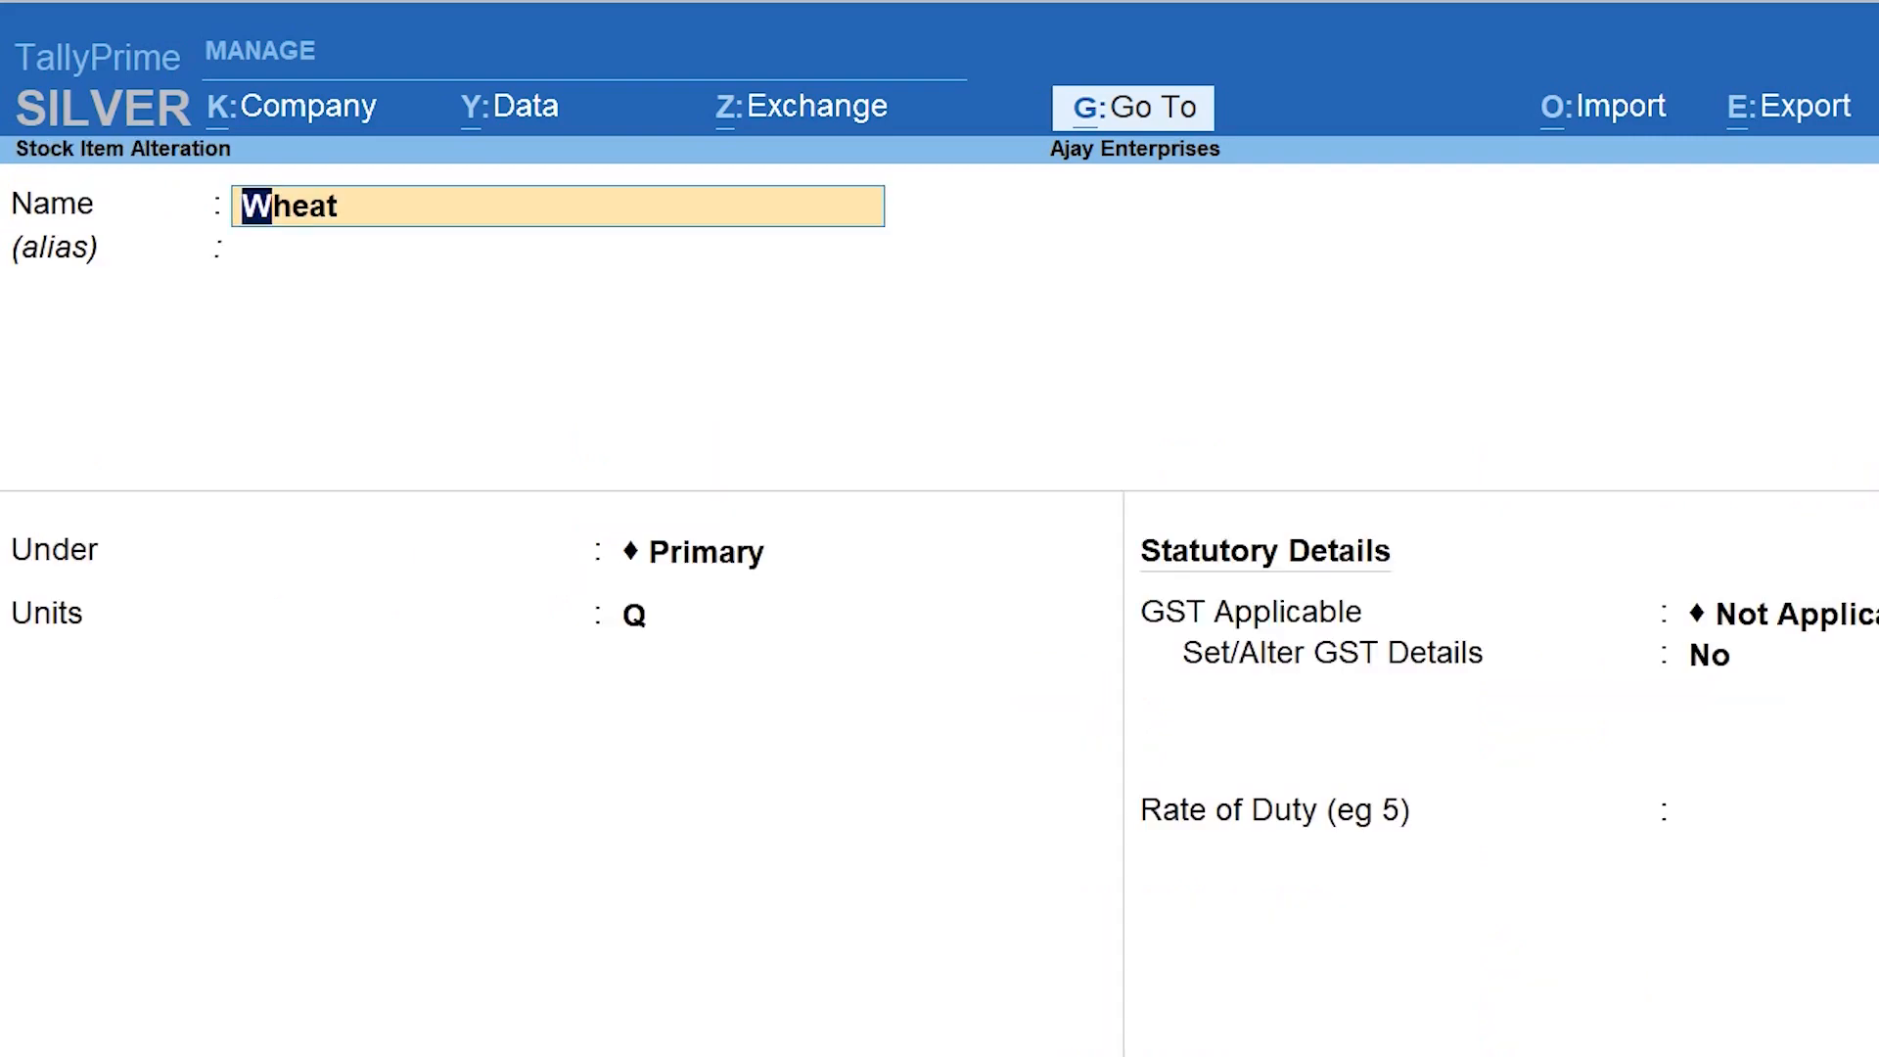
key("Page_Up")
key("Page_Down")
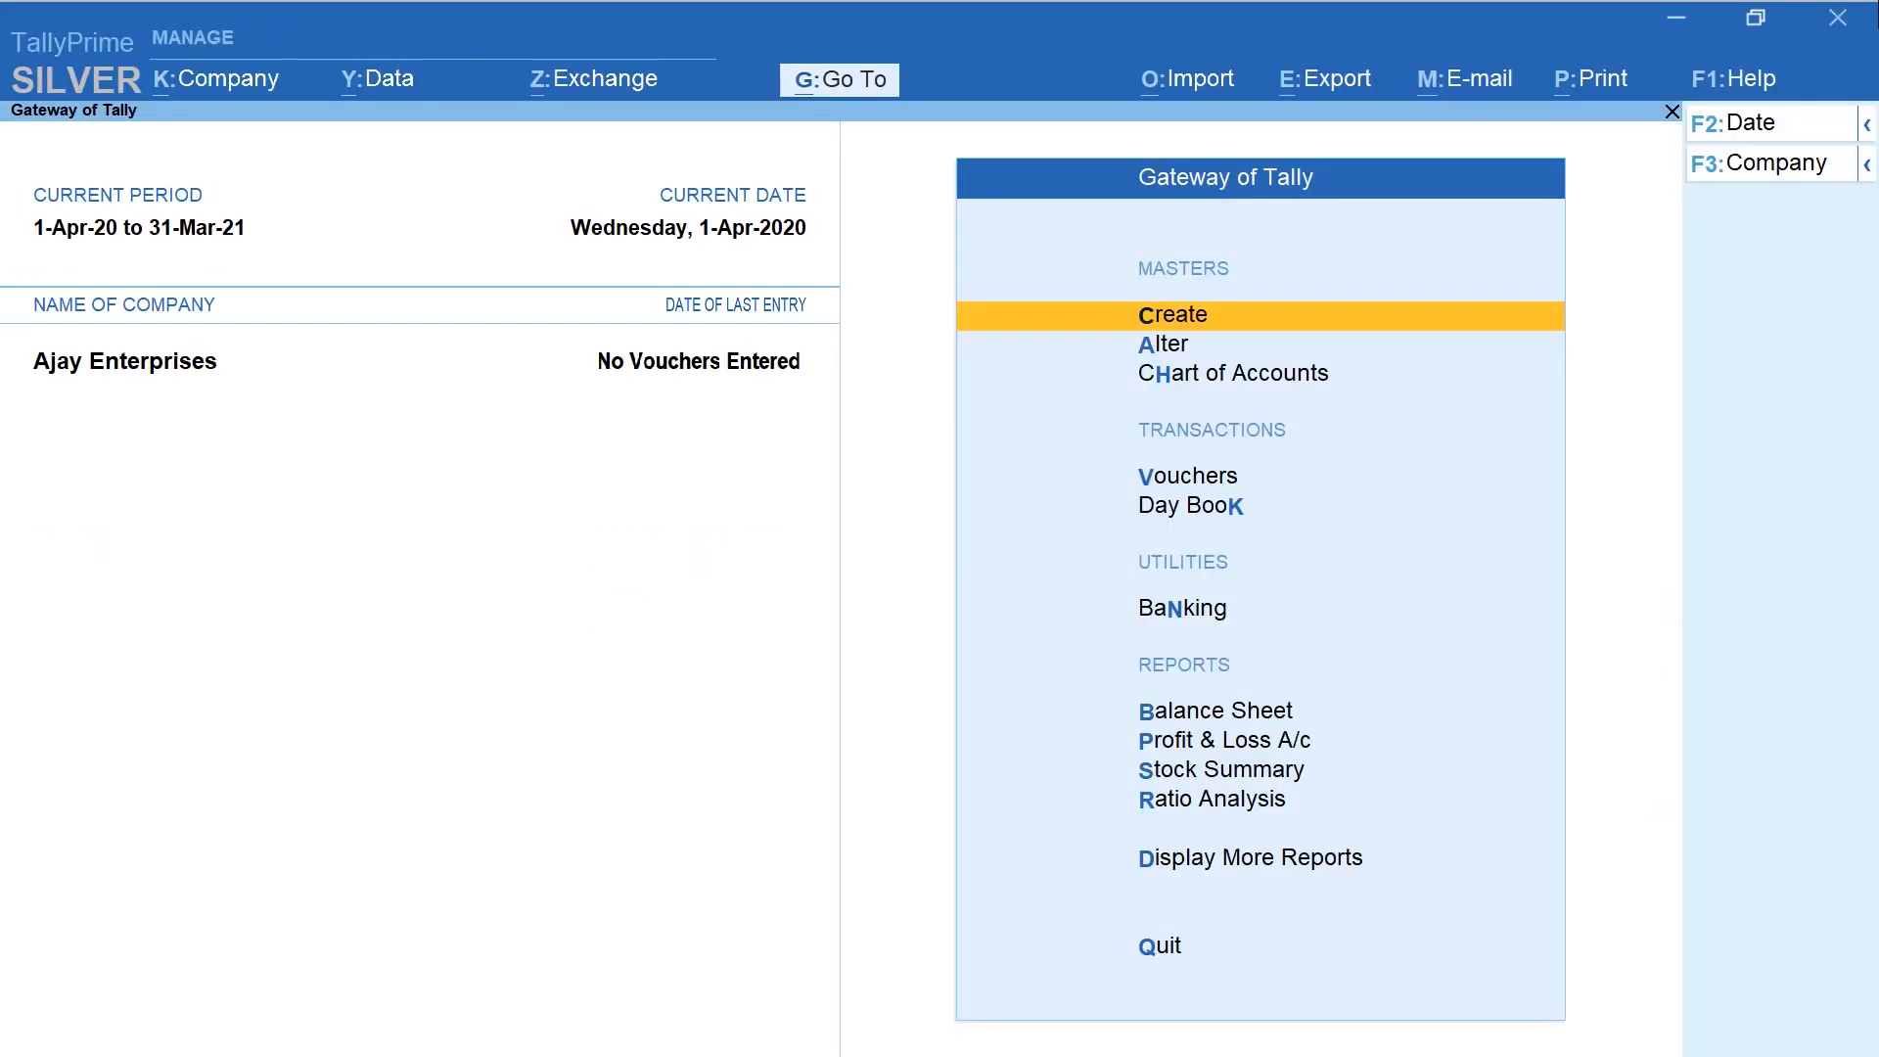
Open voucher entry and switch the voucher type to Purchase
key("Down")
key("Down")
key("Down")
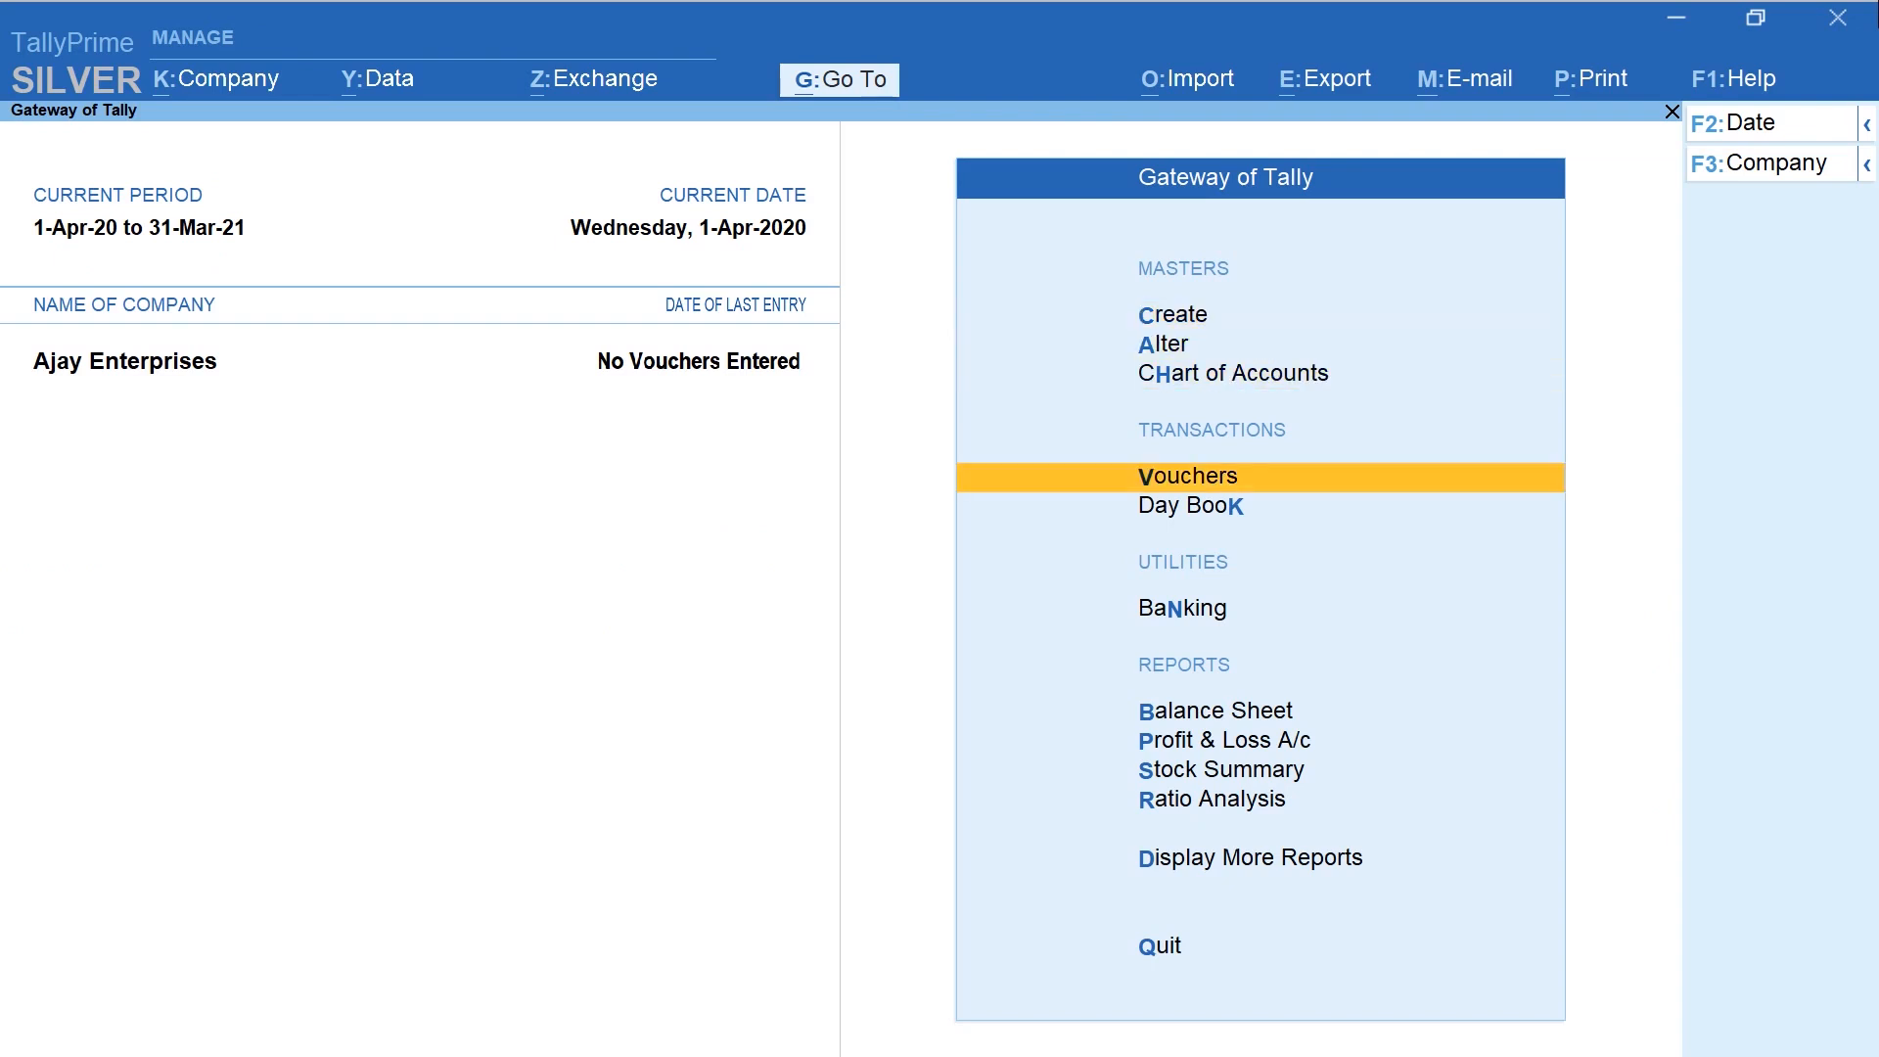
key("Return")
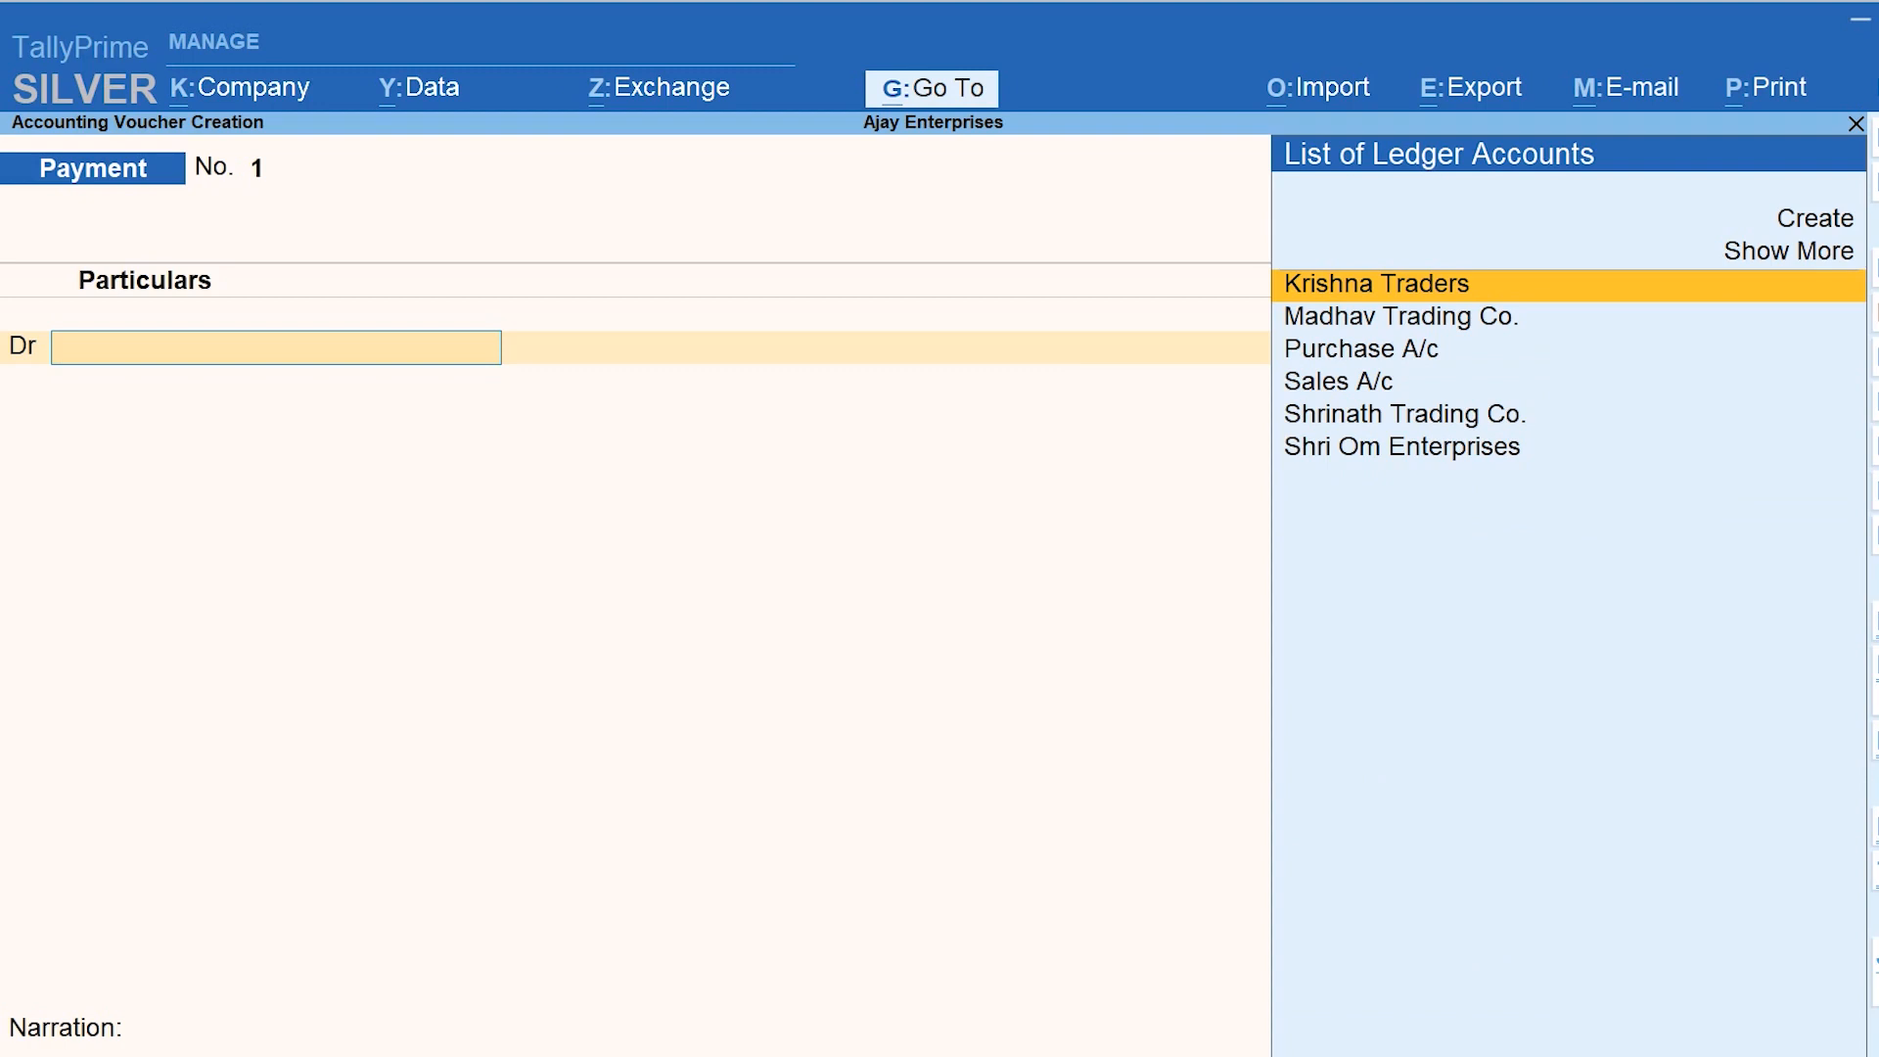
key("F9")
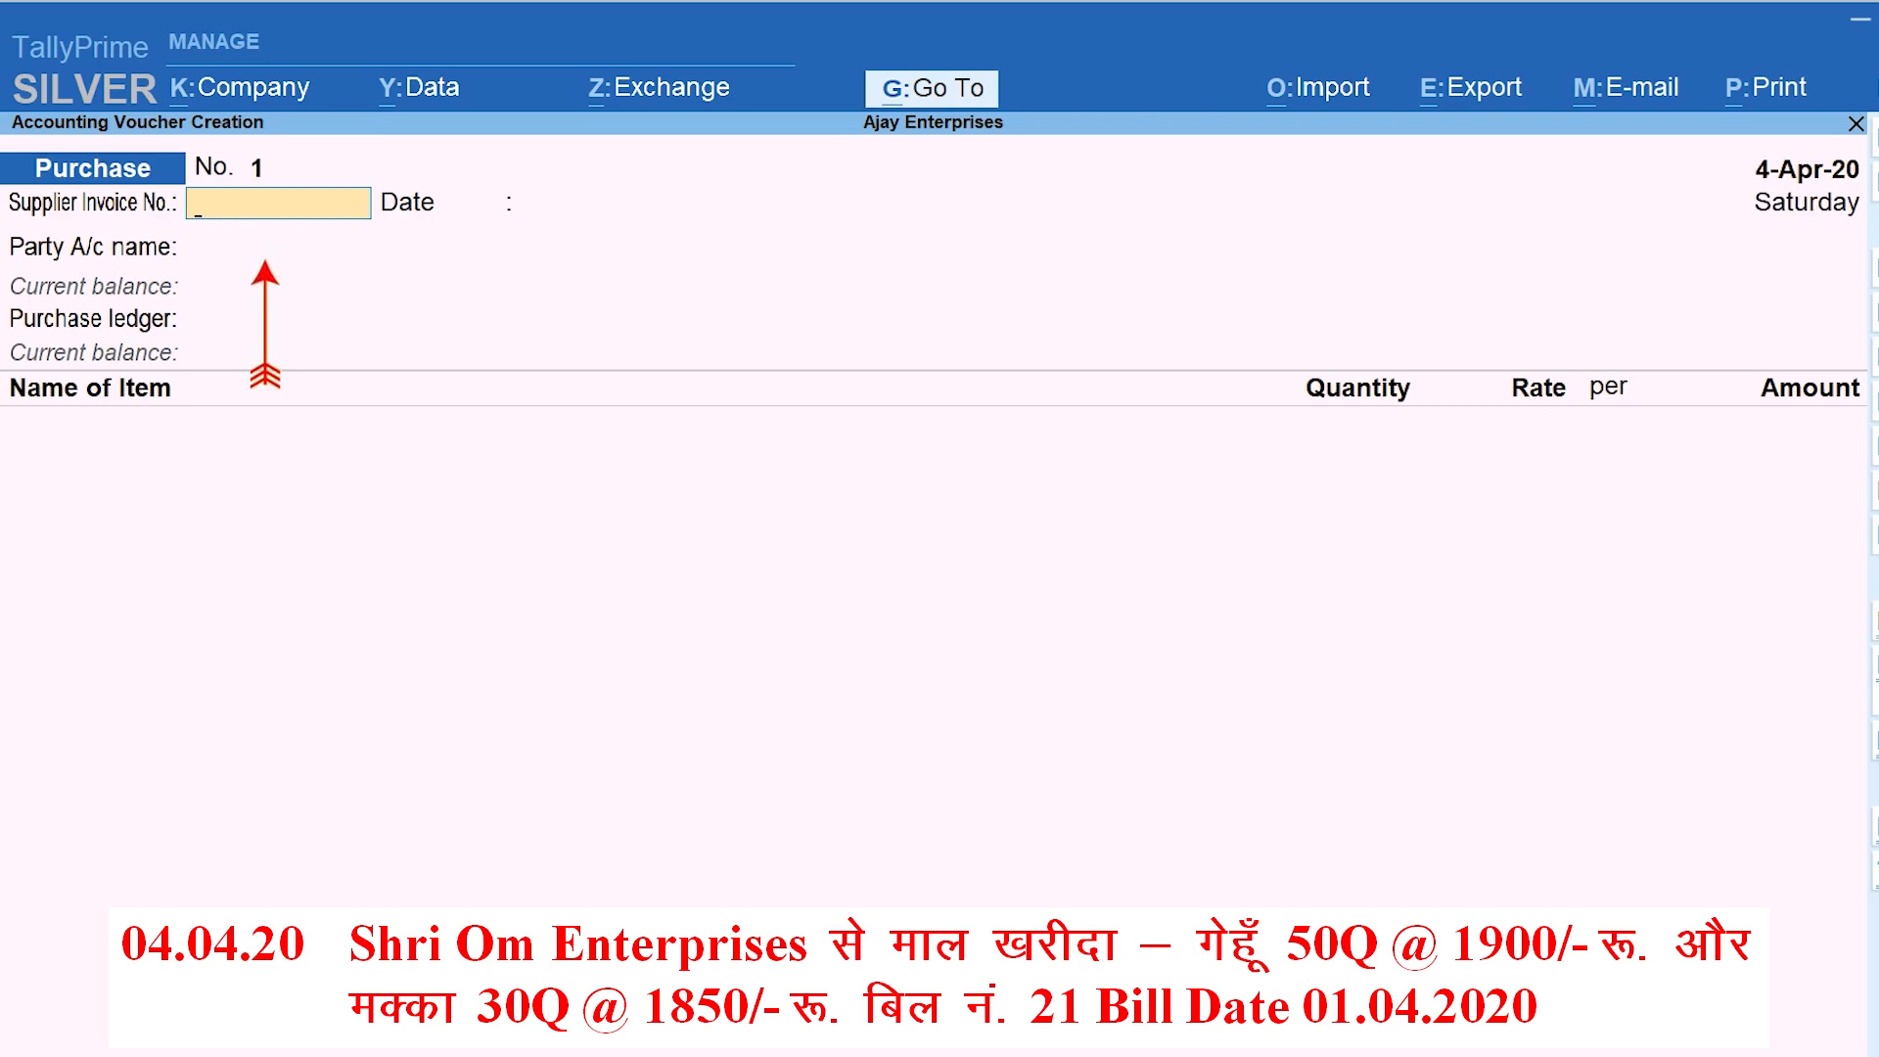
Enter supplier invoice number 21 dated 1-Apr-20 in the purchase voucher
type("21")
key("Return")
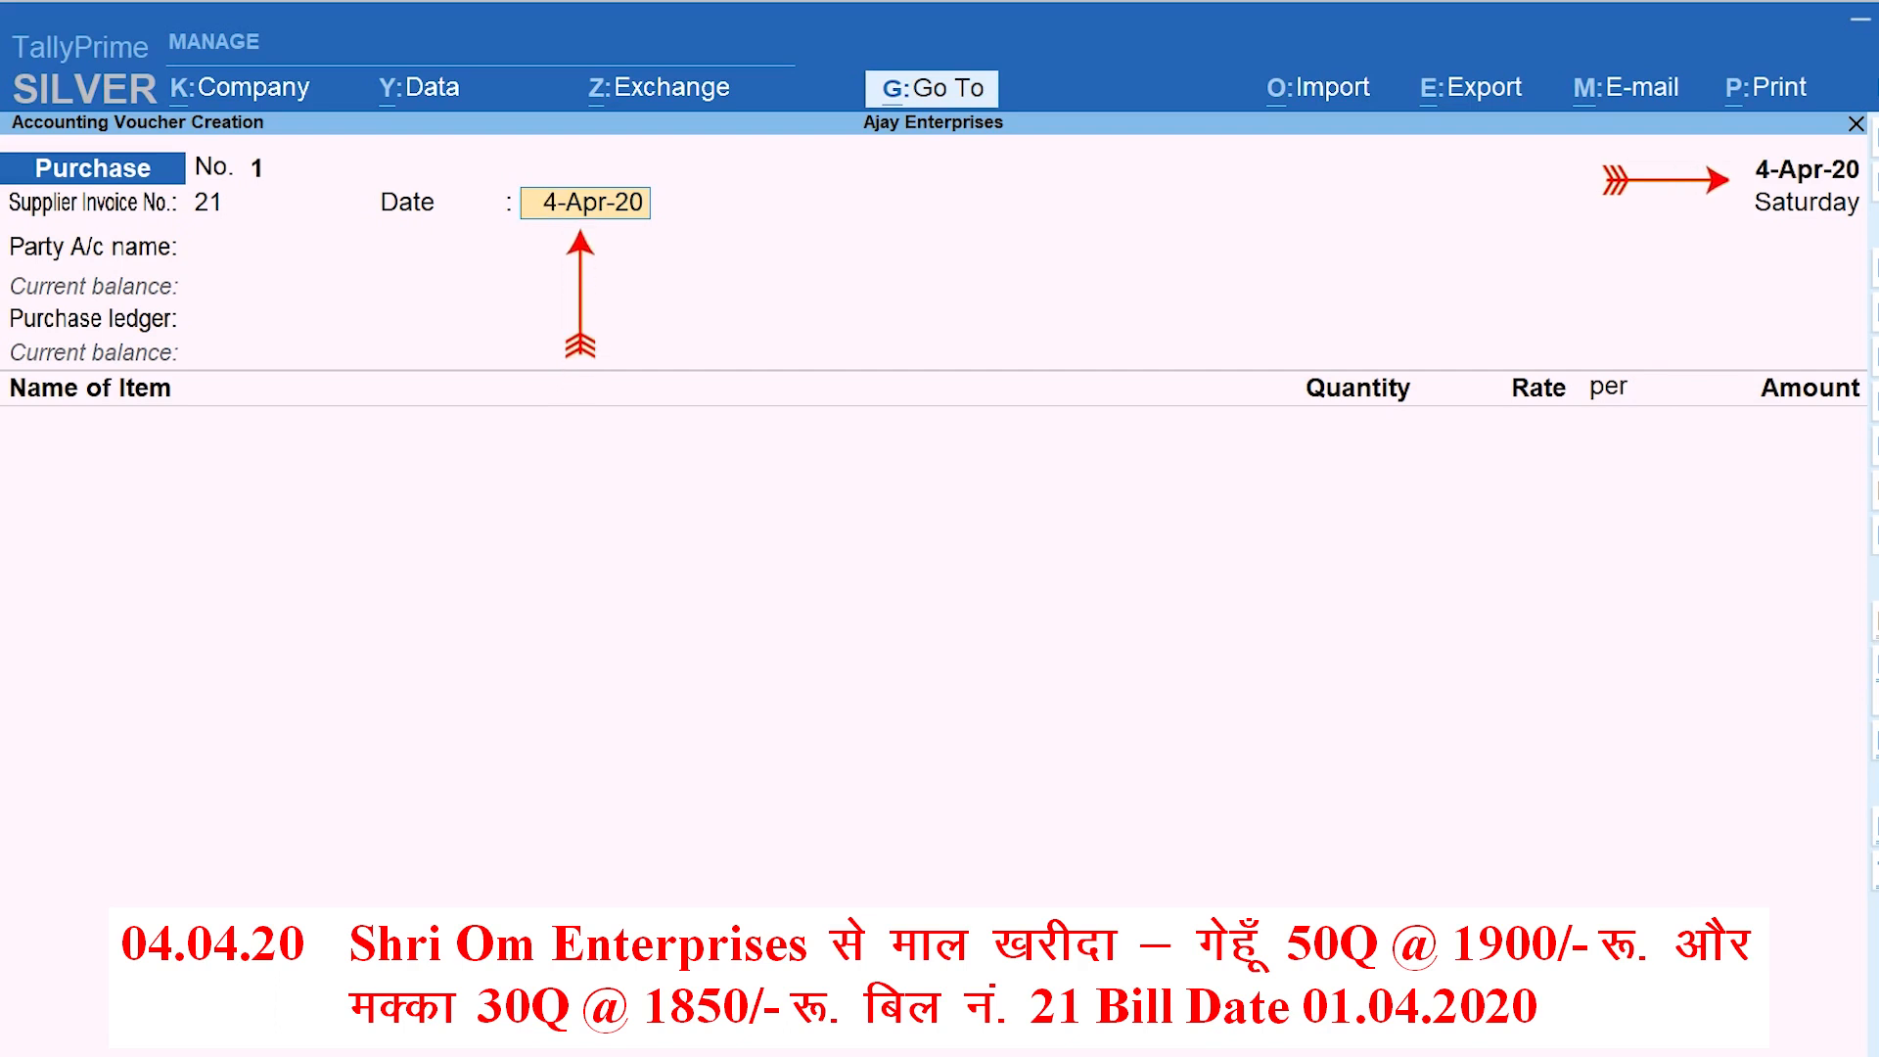
type("1")
key("Return")
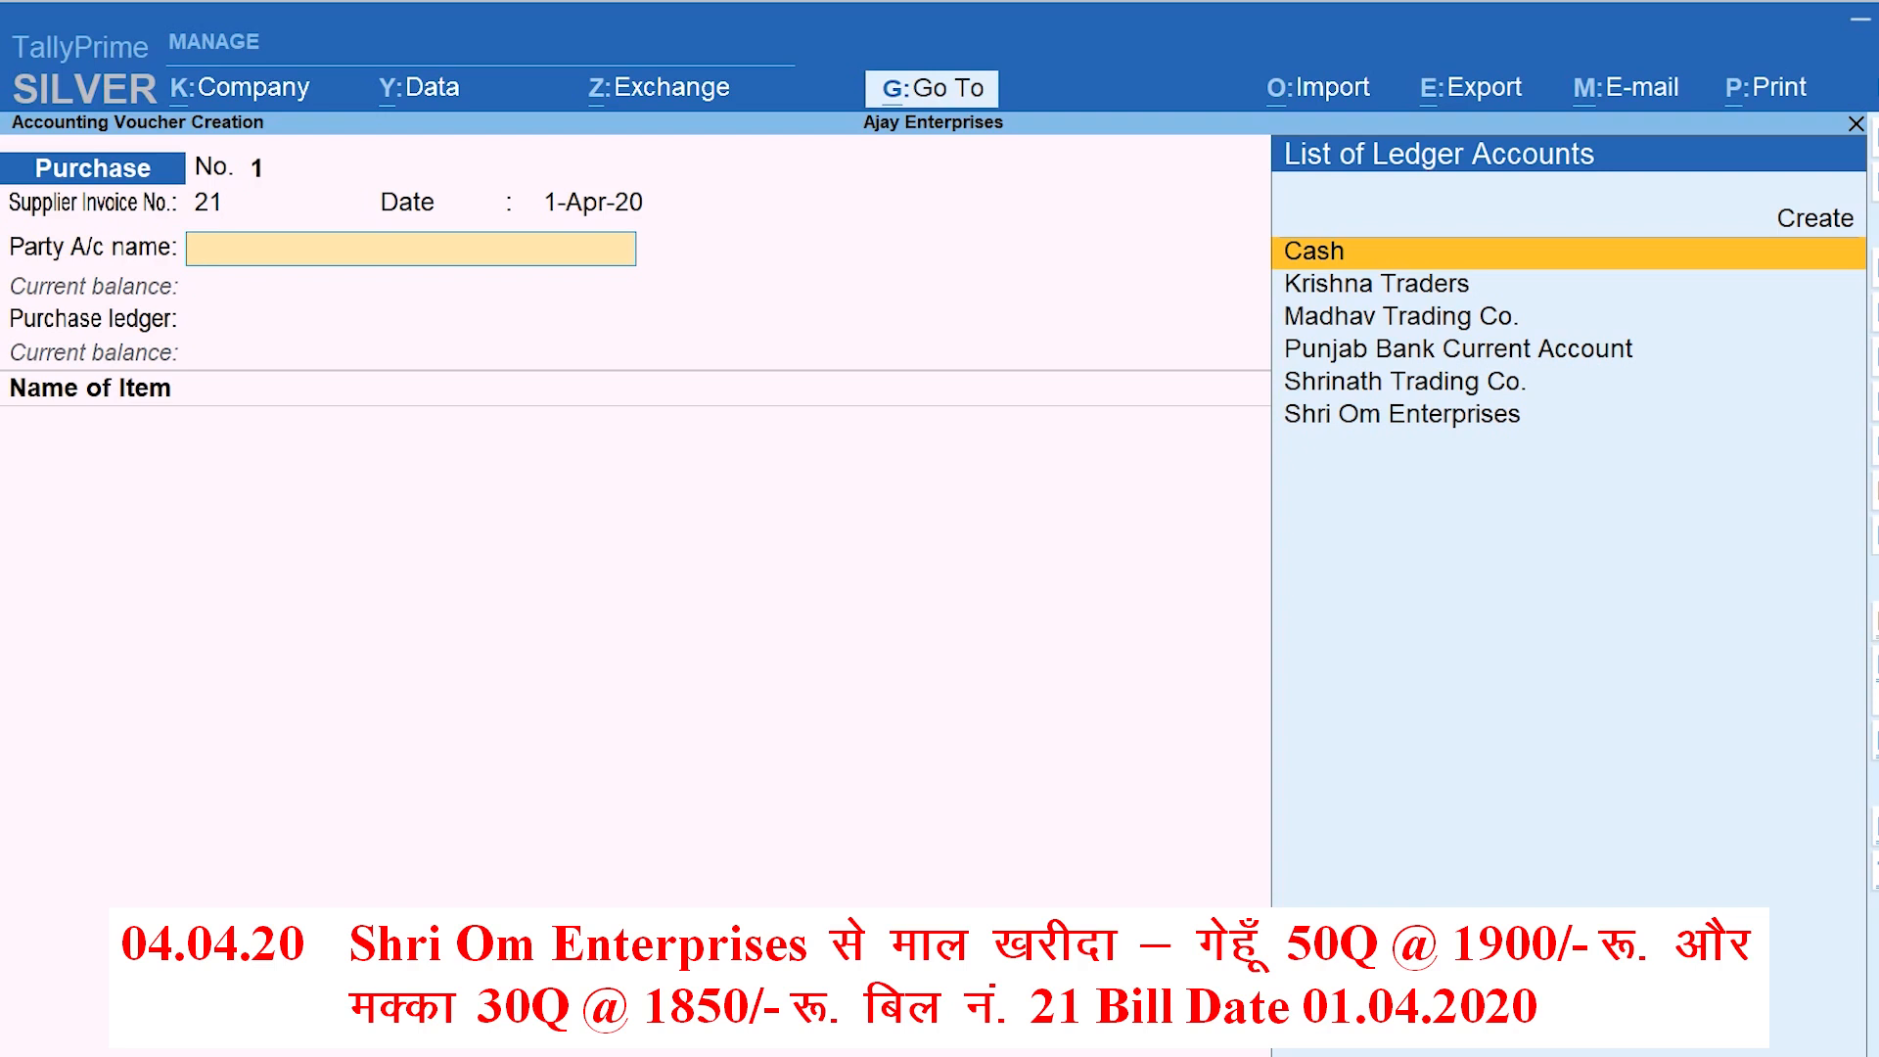
Choose Shri Om Enterprises as the party, accept its receipt and party details, and use Purchase A/c as the purchase ledger
key("Down")
key("Down")
key("Down")
key("Down")
key("Down")
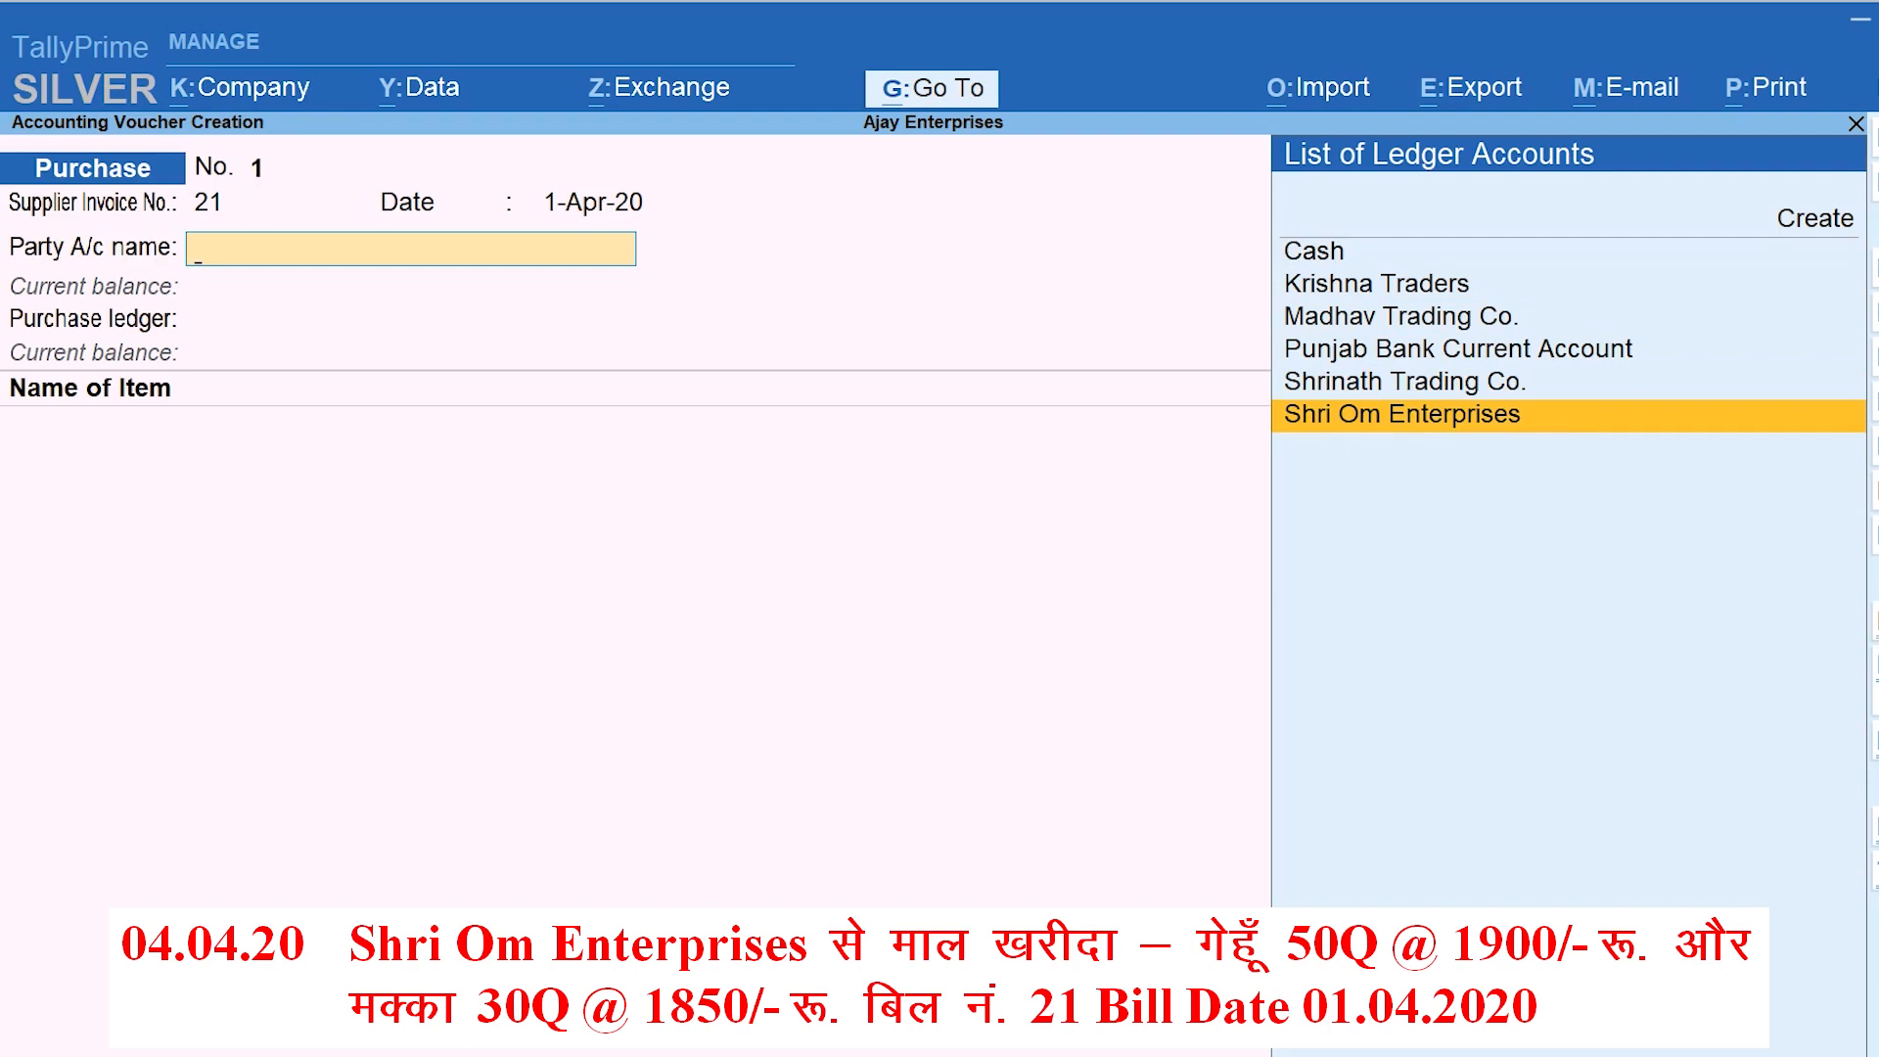
key("Return")
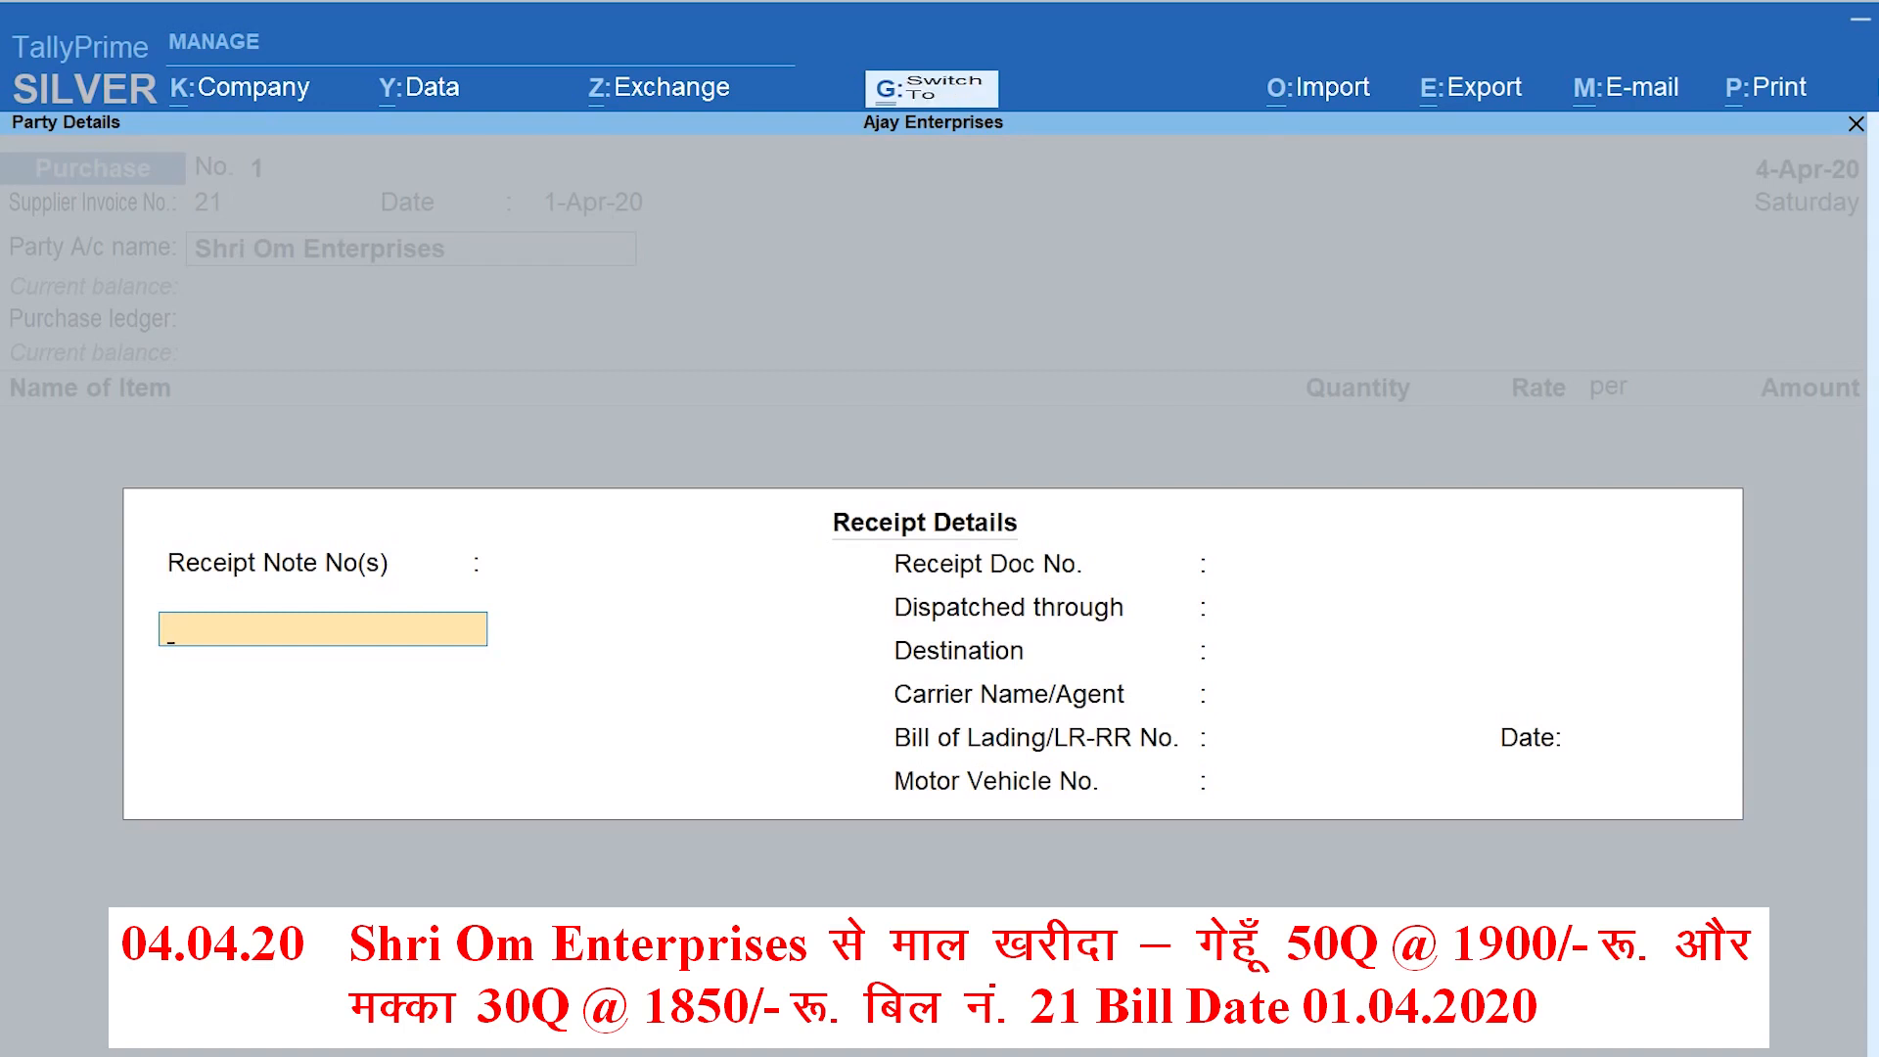
key("ctrl+a")
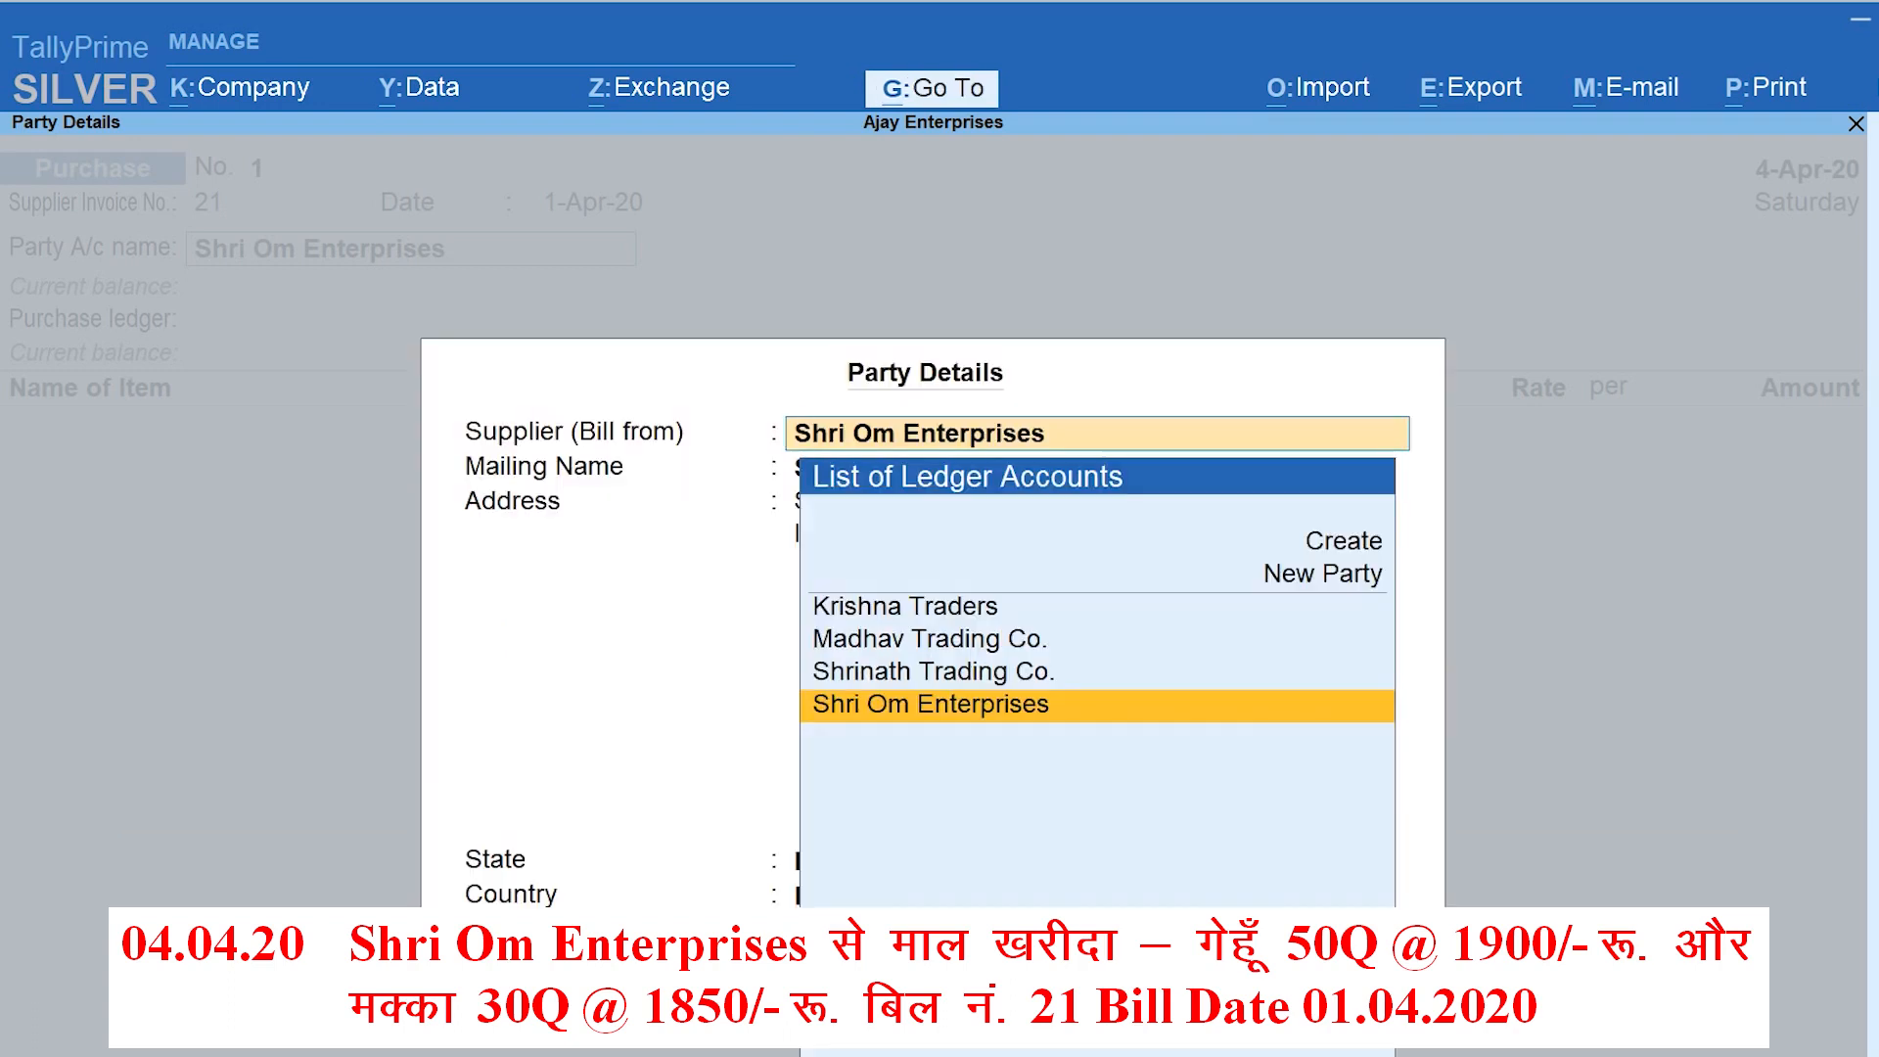
key("ctrl+a")
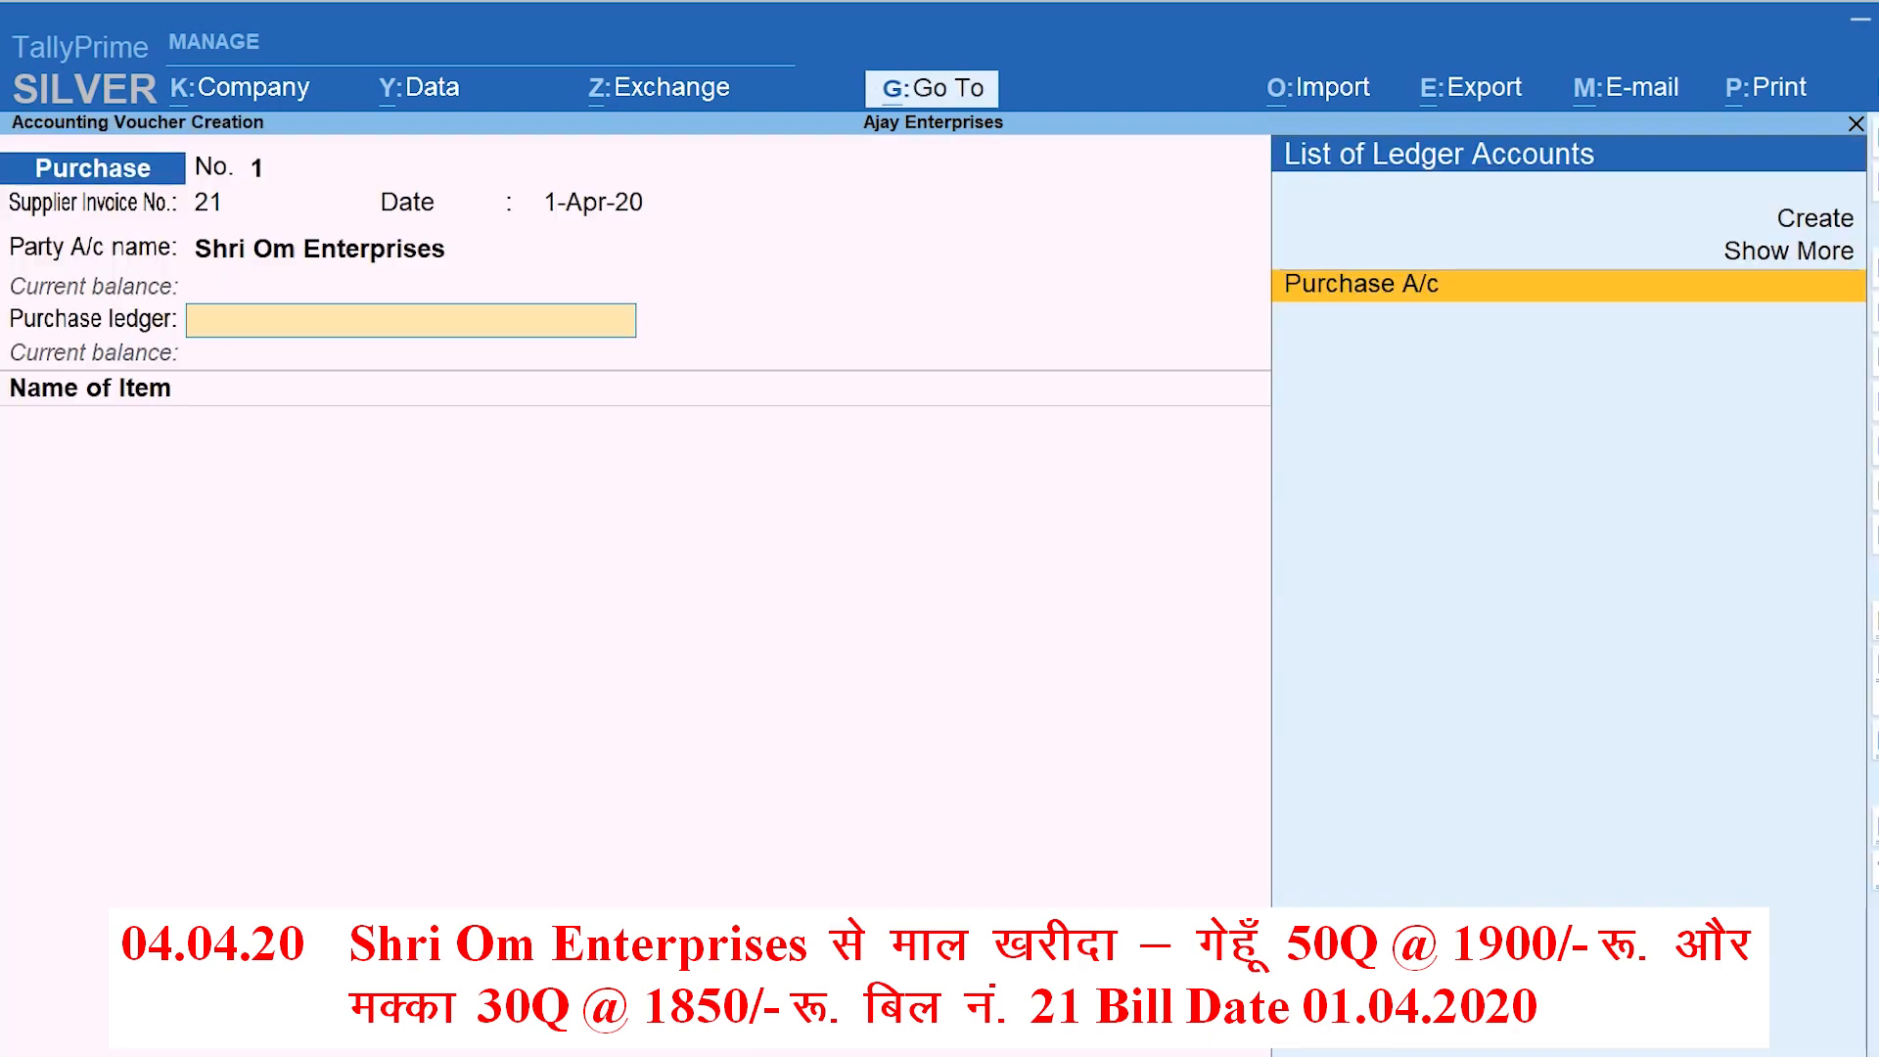
key("Return")
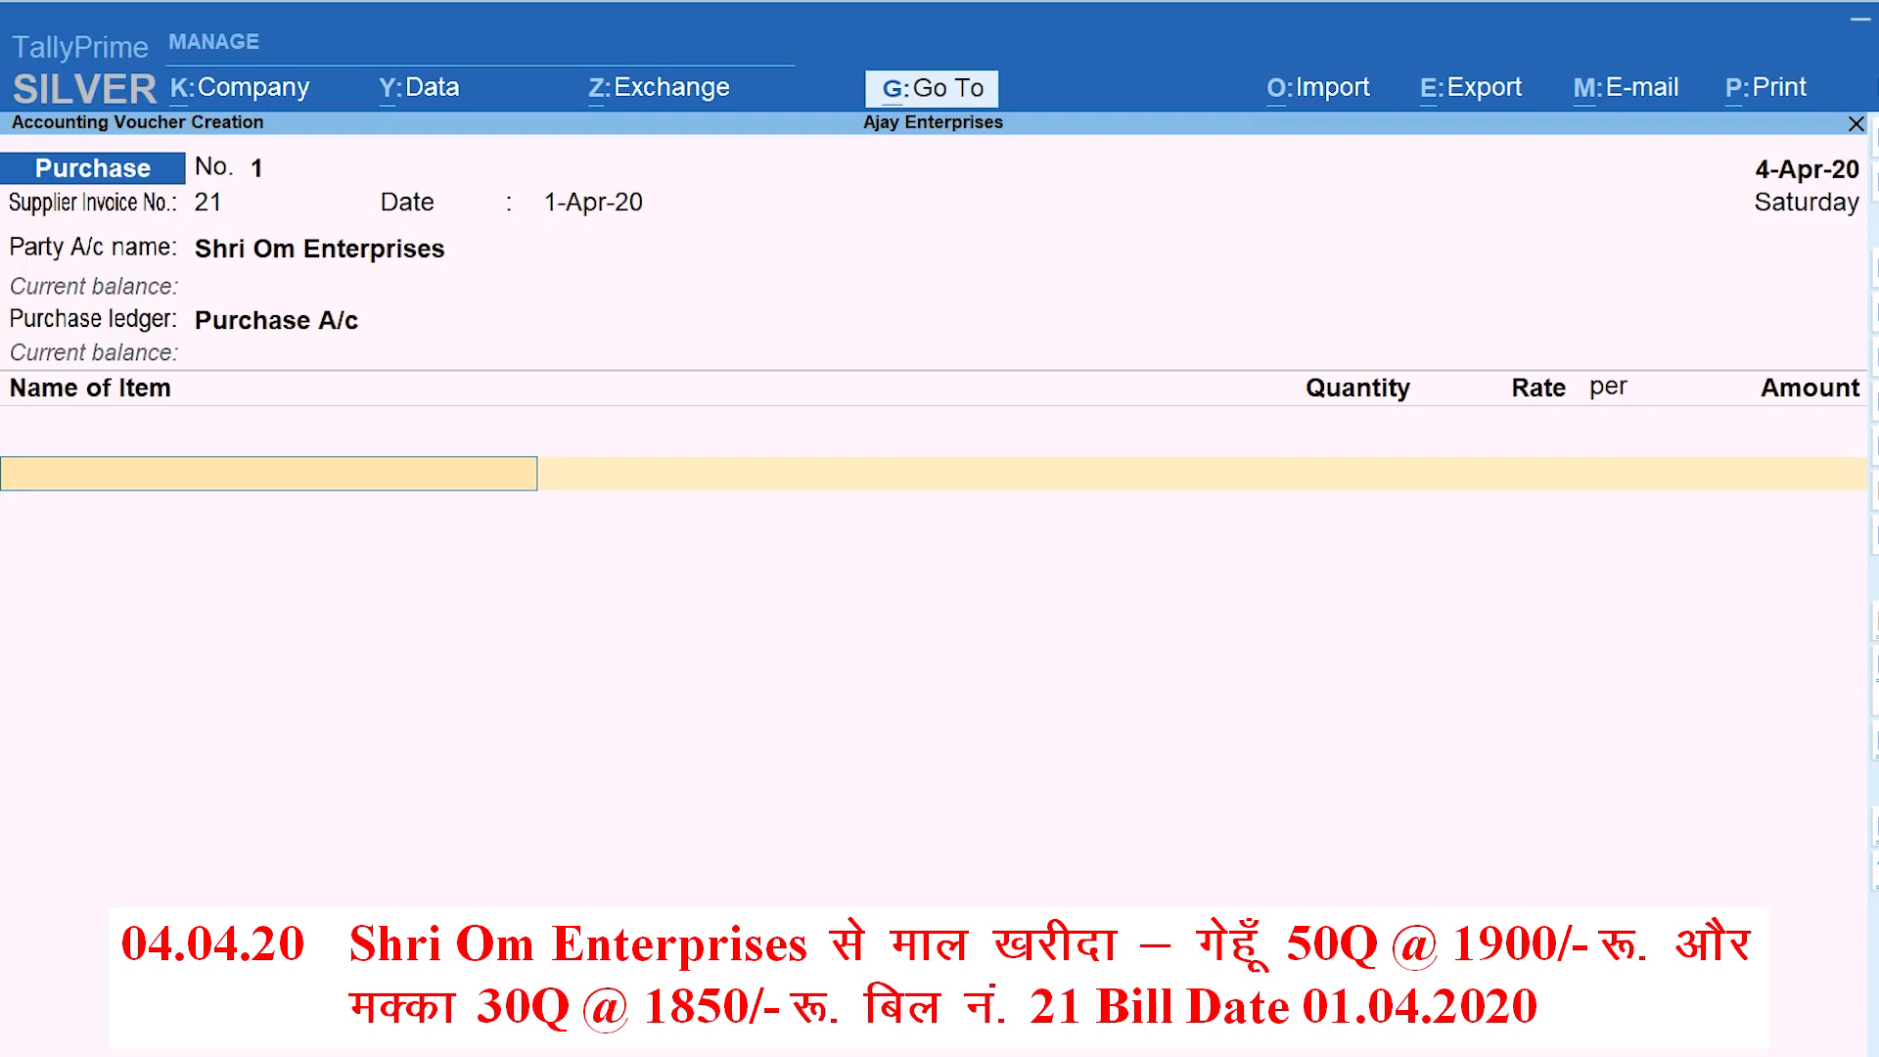
Add the item Wheat with a quantity of 50 Q at a rate of 1,900
type("W")
key("Return")
type("50")
key("Return")
type("1900")
key("Return")
key("Return")
key("Return")
Add the item Maize with a quantity of 30 Q at a rate of 1,850, and end the item list
type("M")
key("Return")
type("30")
key("Return")
type("1850")
key("Return")
key("Return")
key("Return")
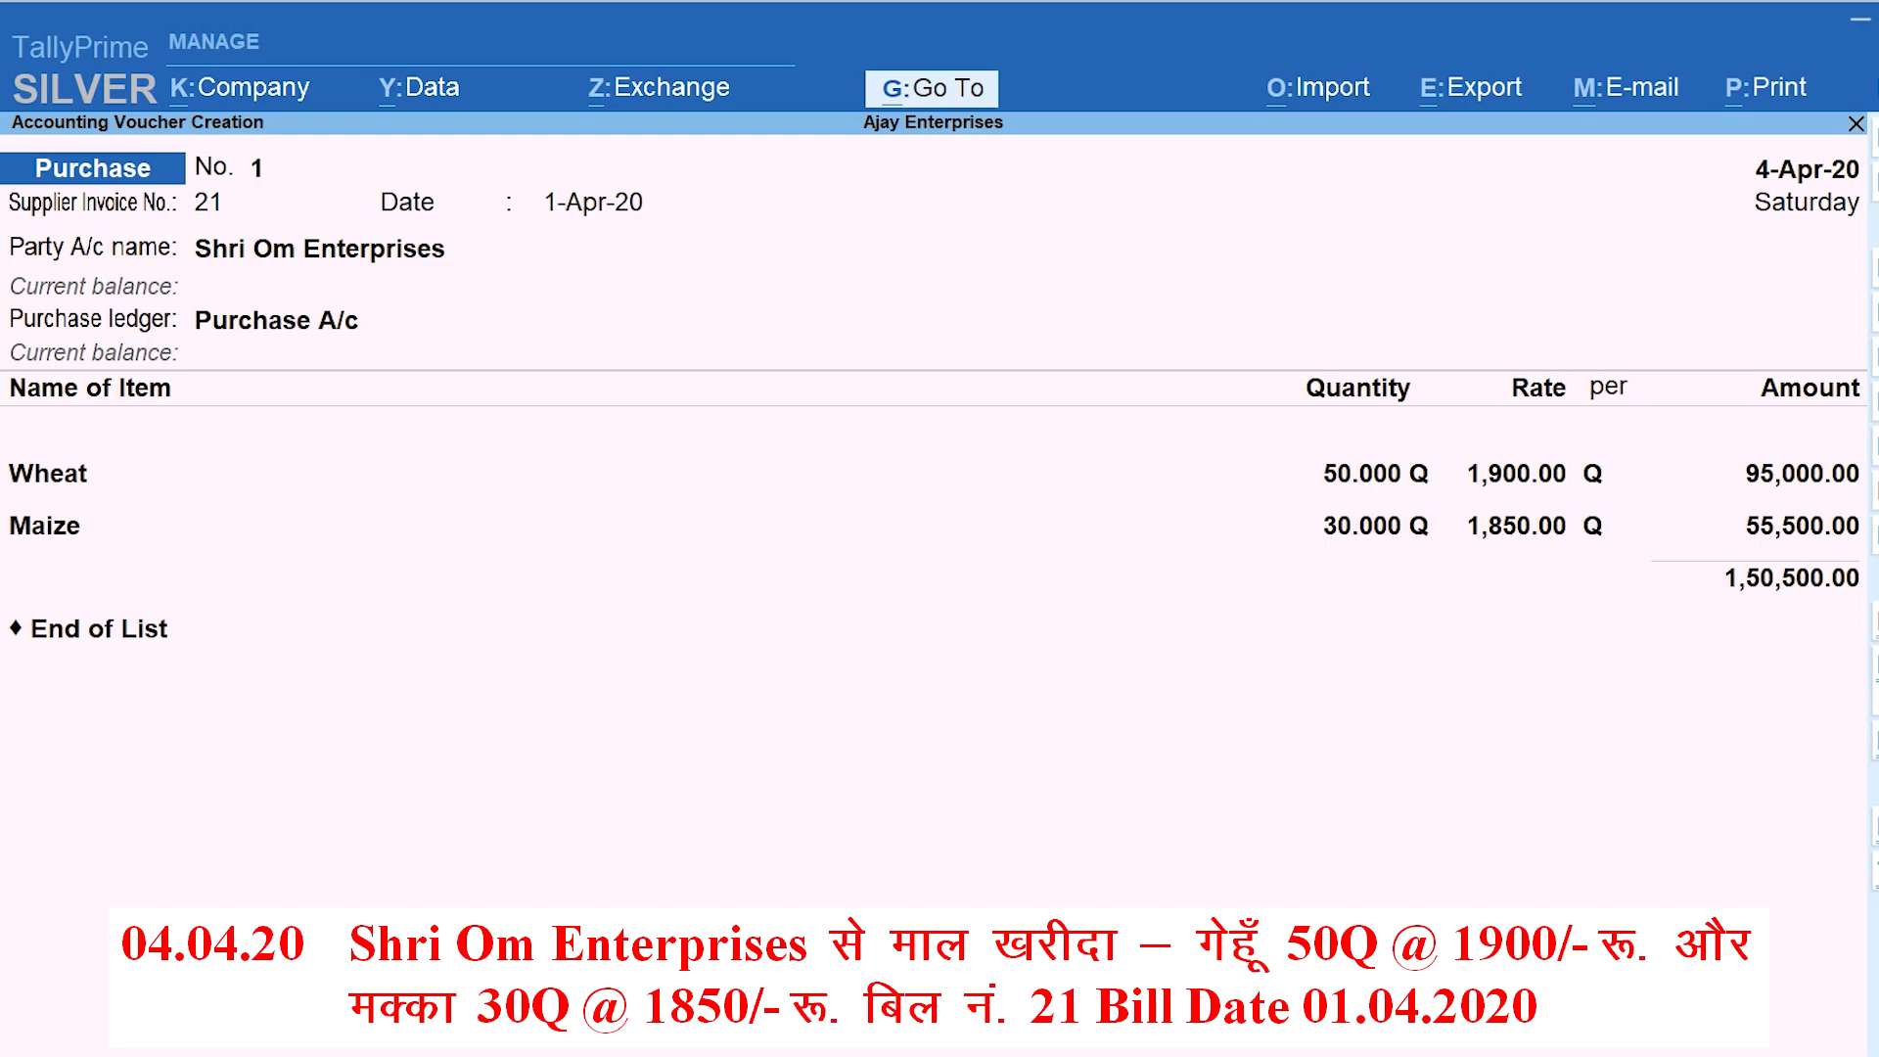
Allocate the full purchase amount to New Ref 21 with 10 days' credit, and save the voucher with the narration "Goods purchased on credit"
key("Return")
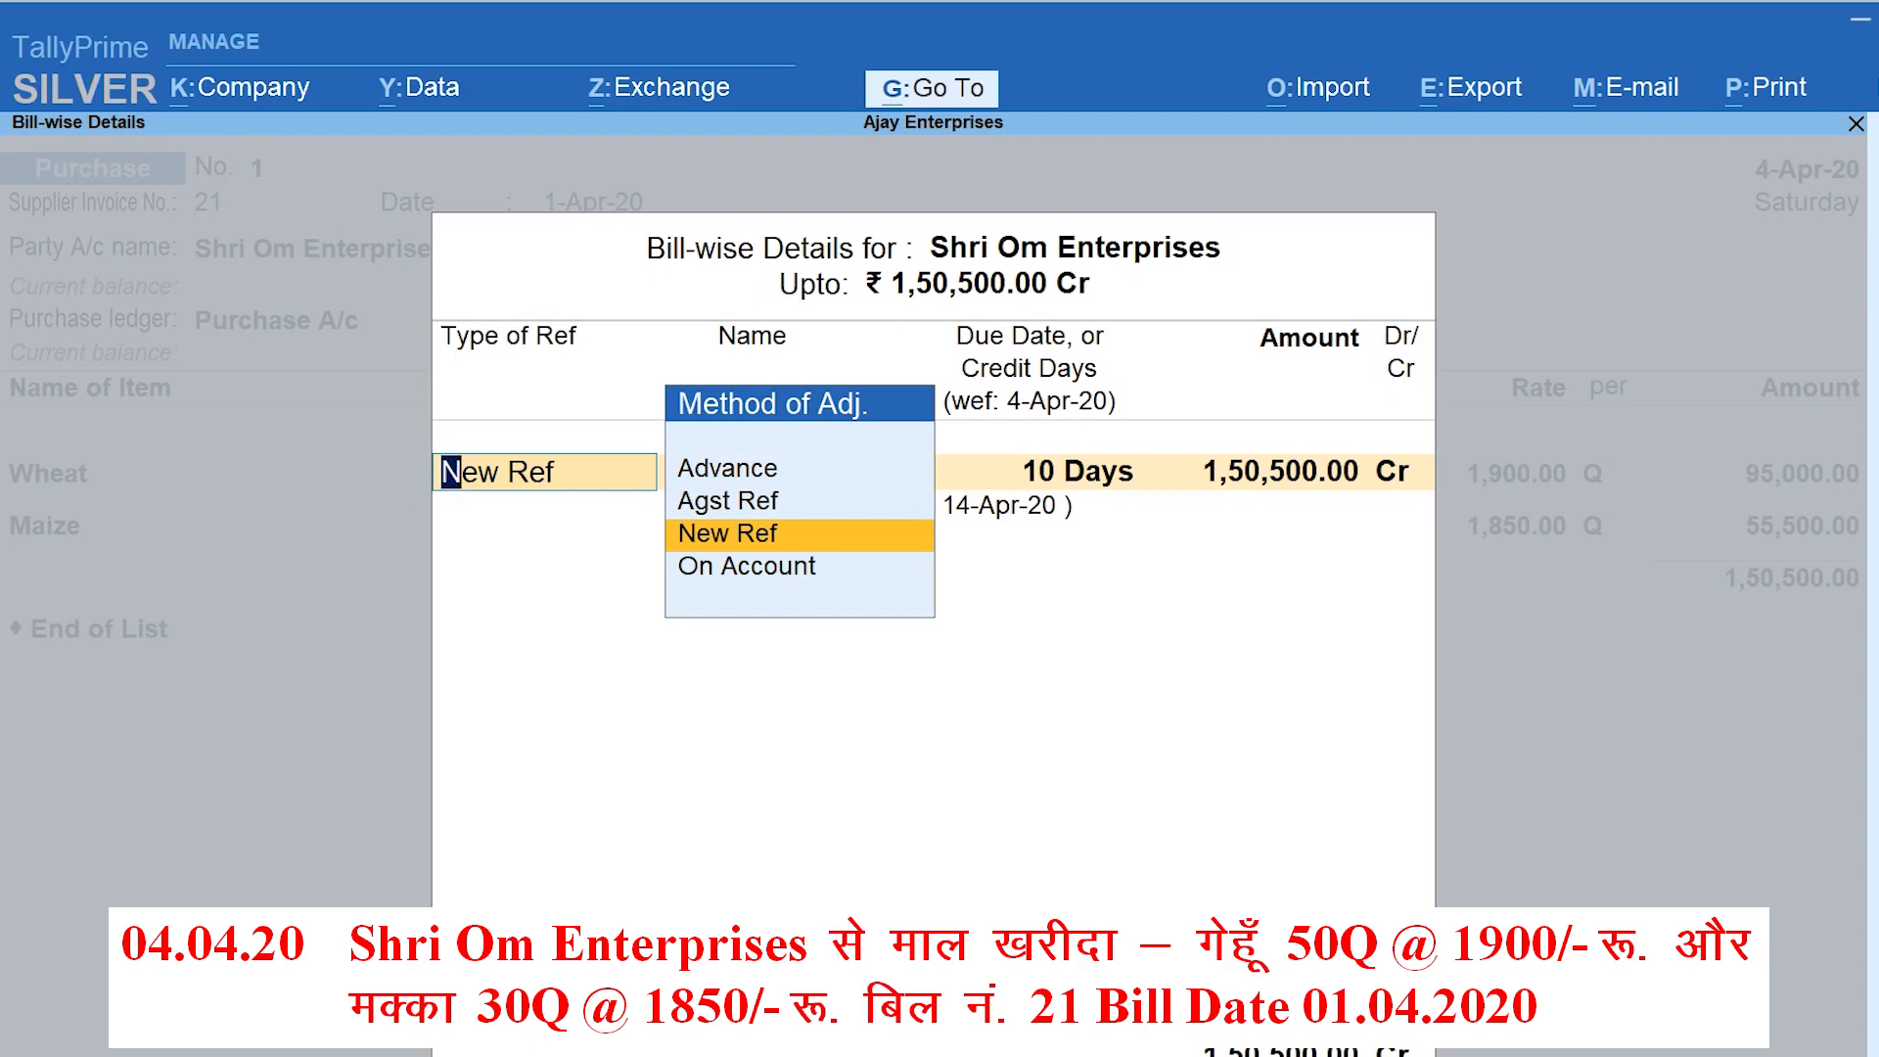
key("Return")
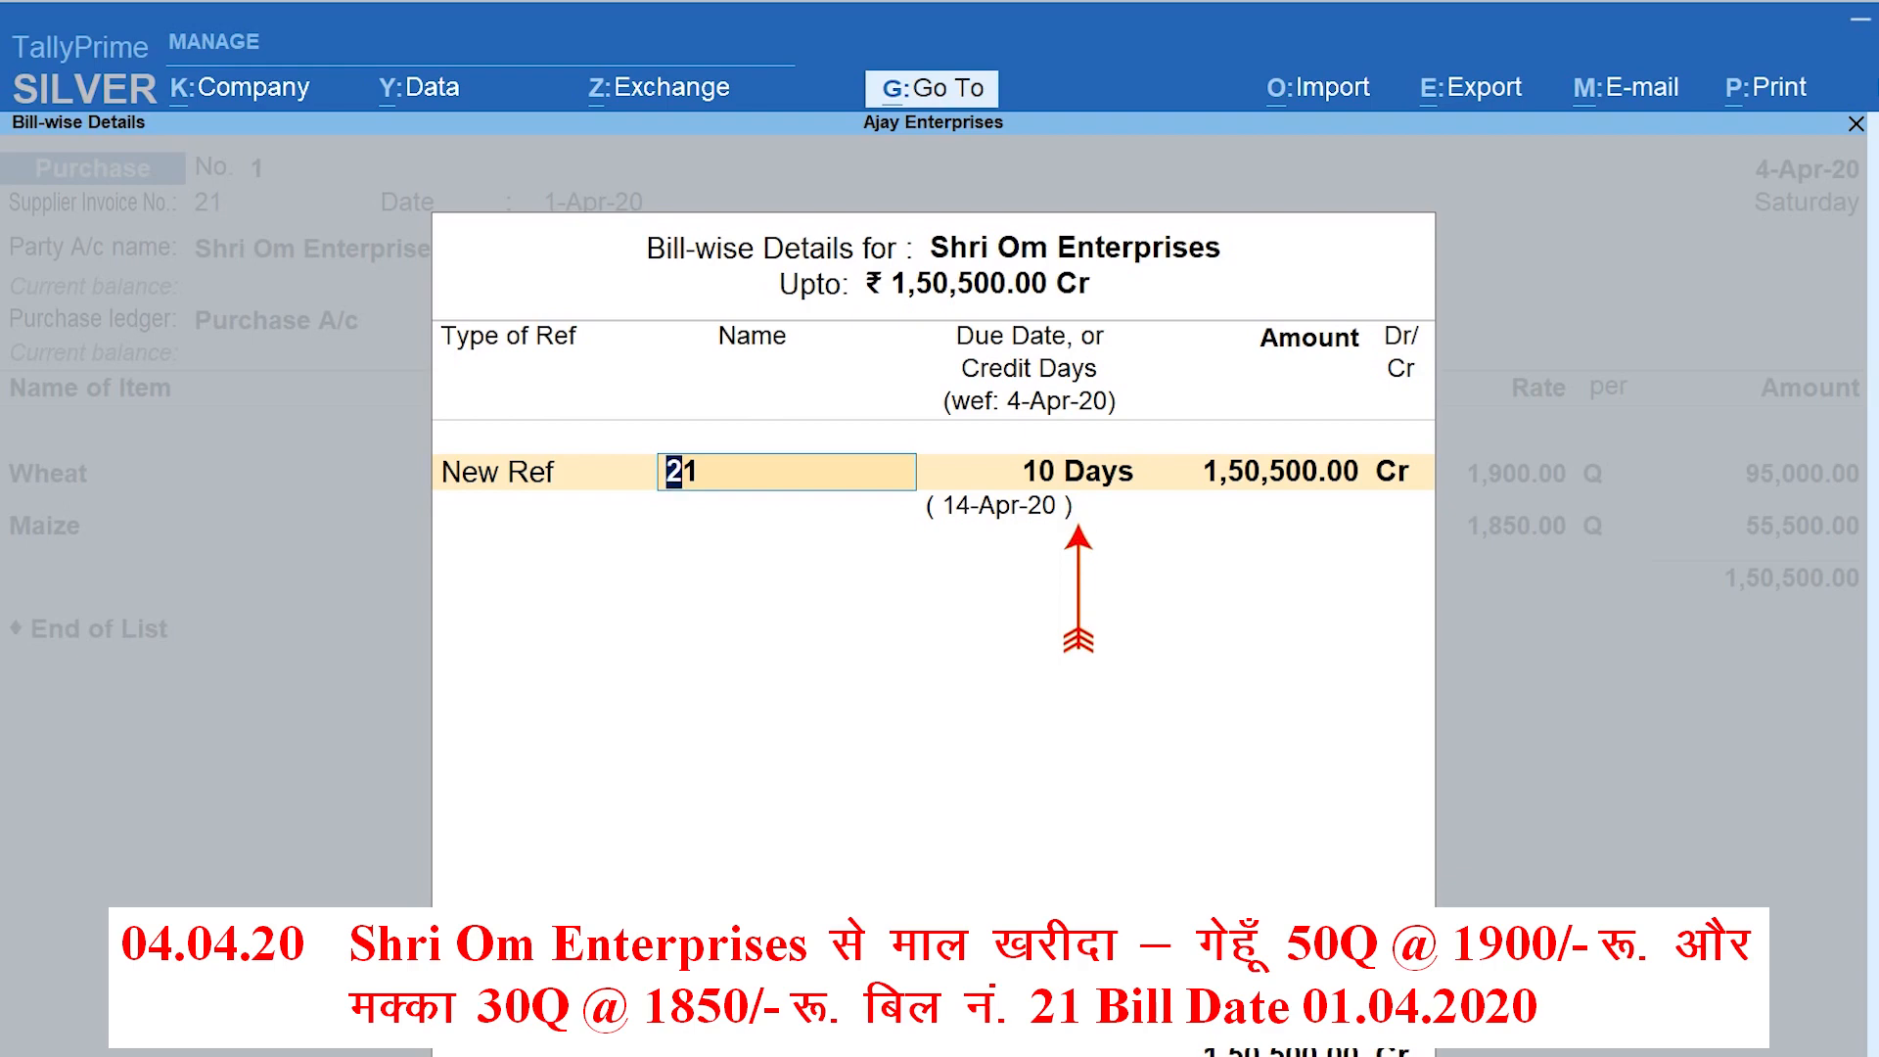
key("Return")
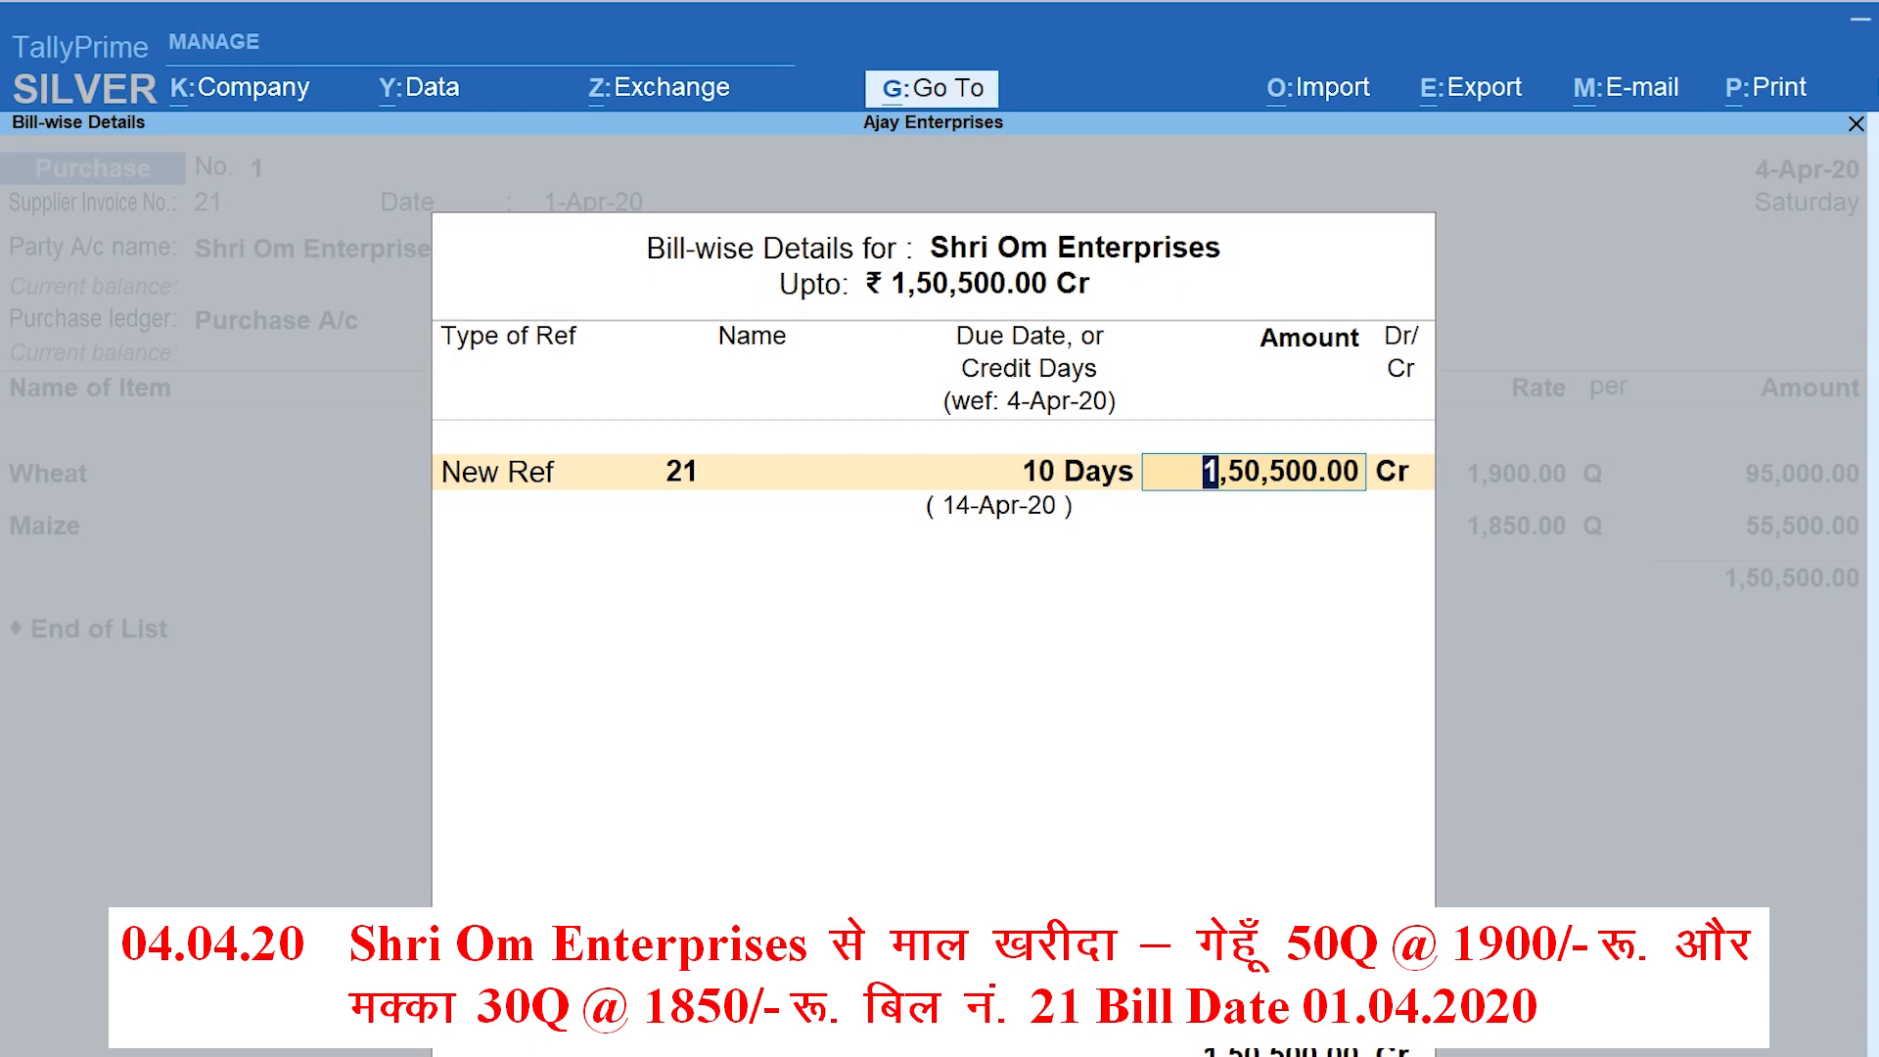
key("Return")
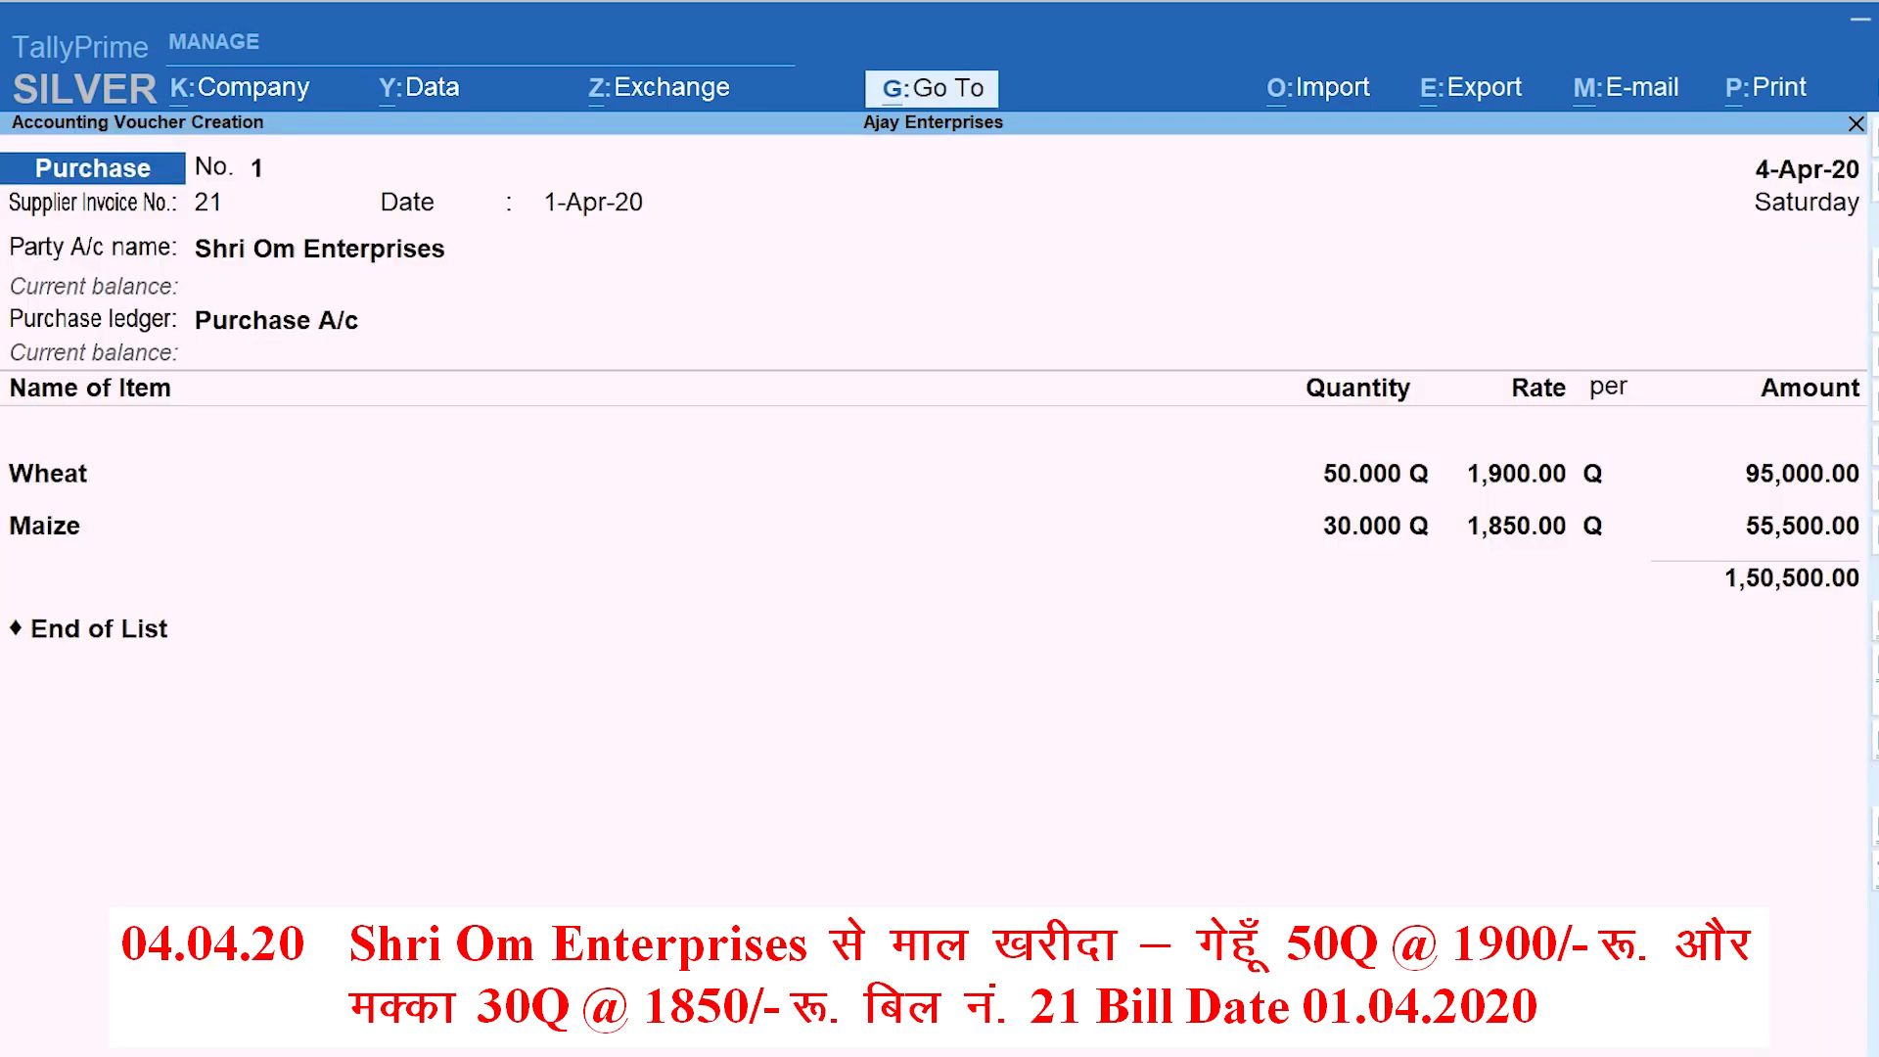
key("Return")
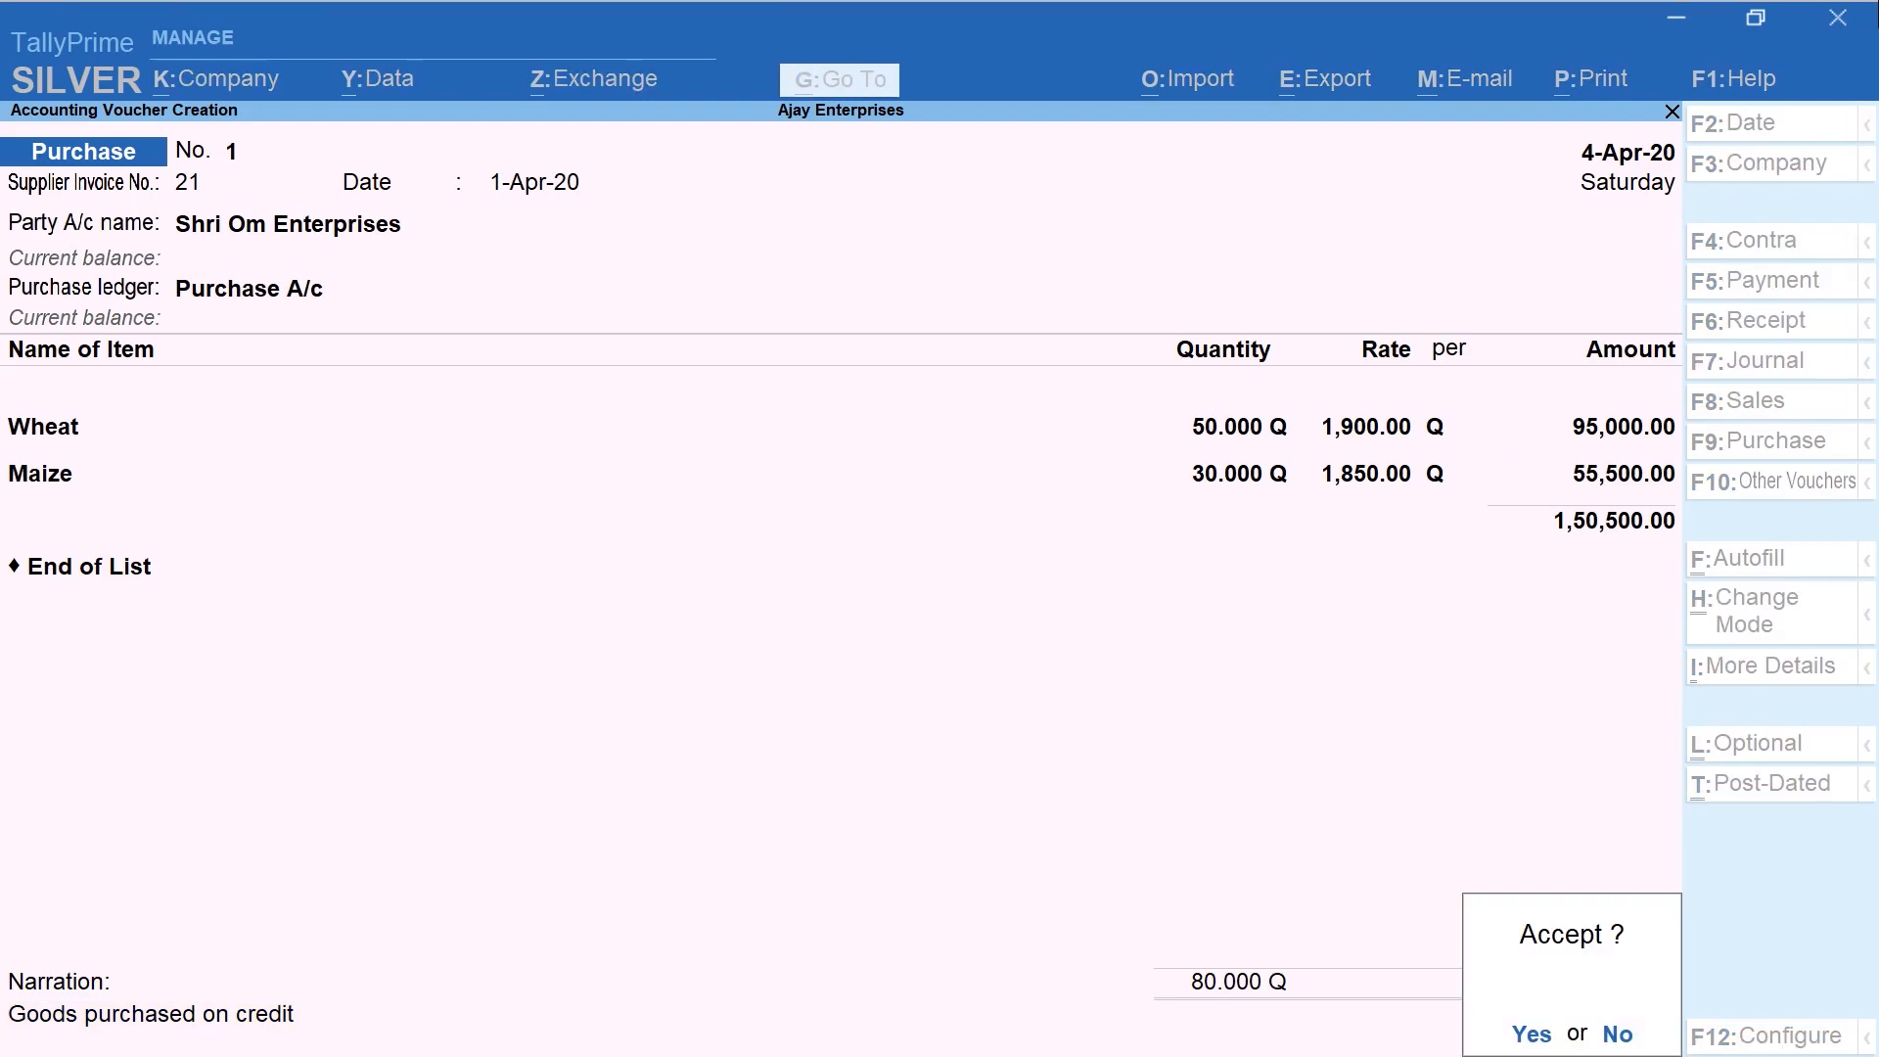
key("Return")
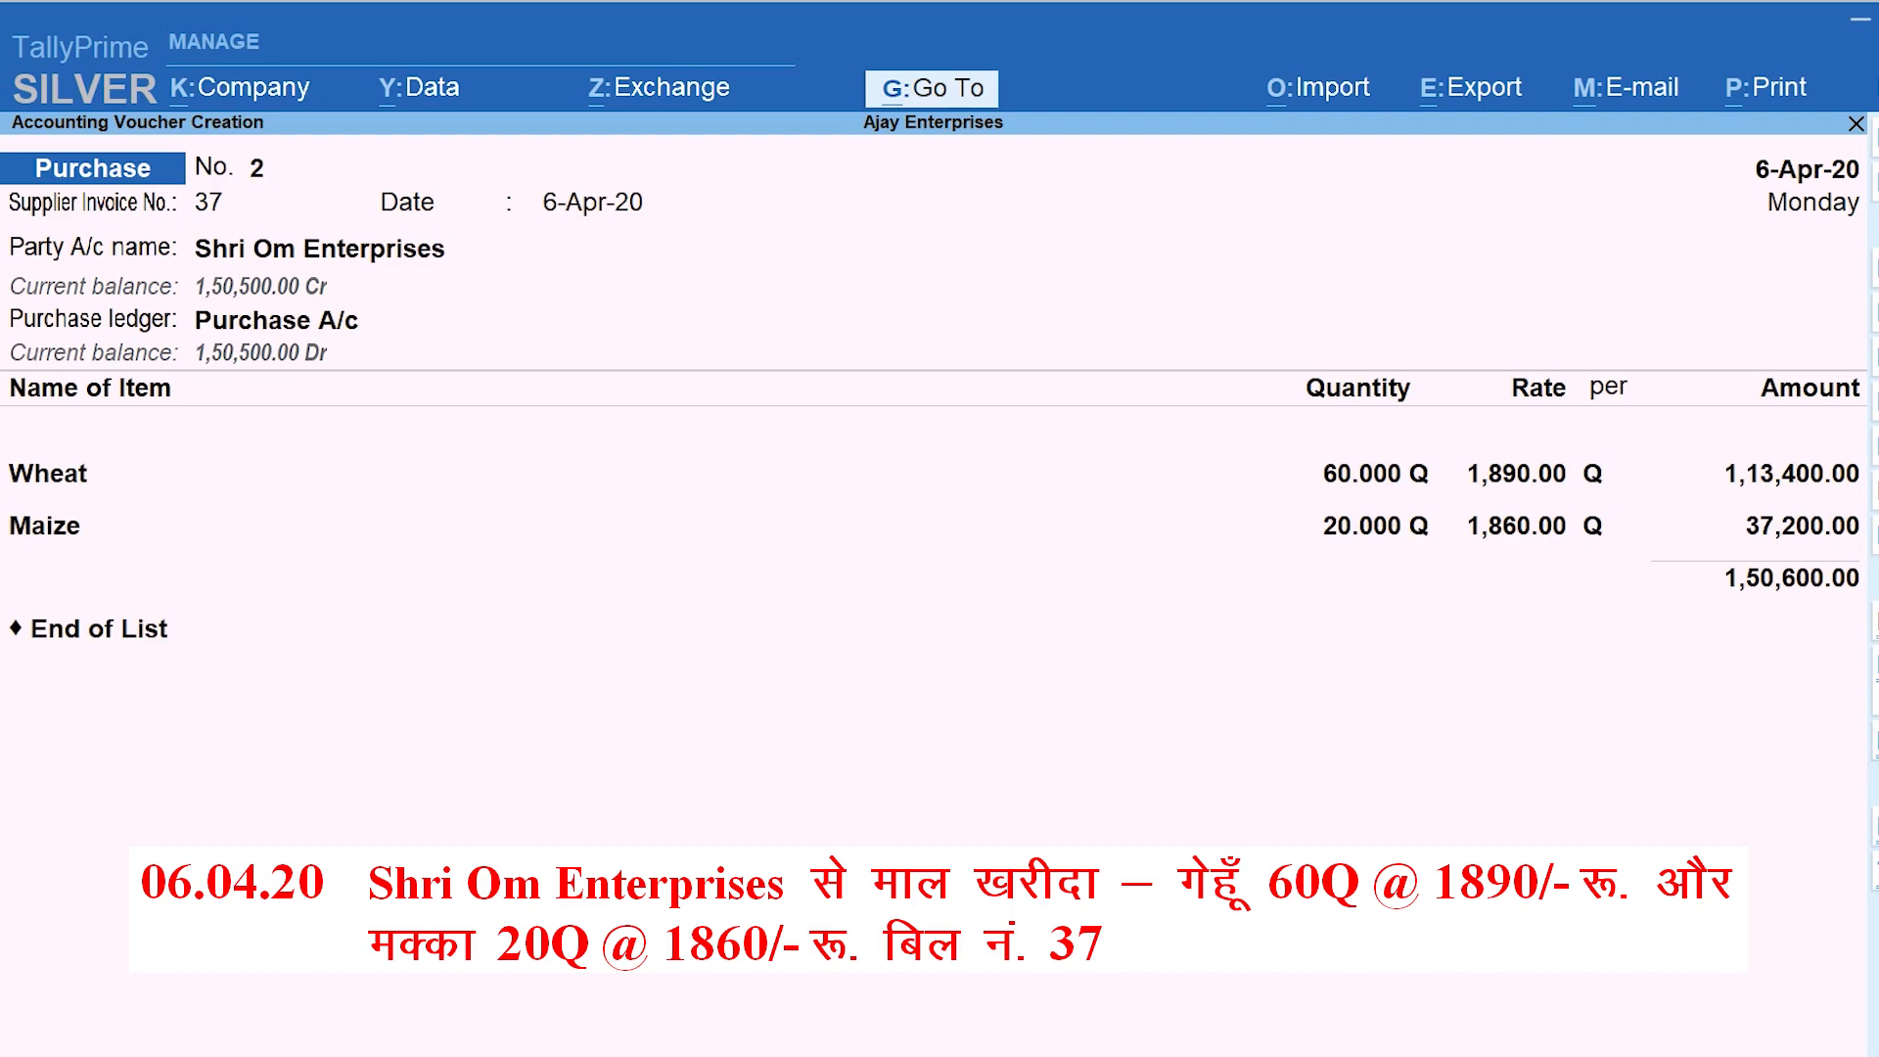
Finish the item lists of the Shri Om Enterprises purchases for invoices 37 and 41, and allocate each bill as New Ref
key("Return")
key("Return")
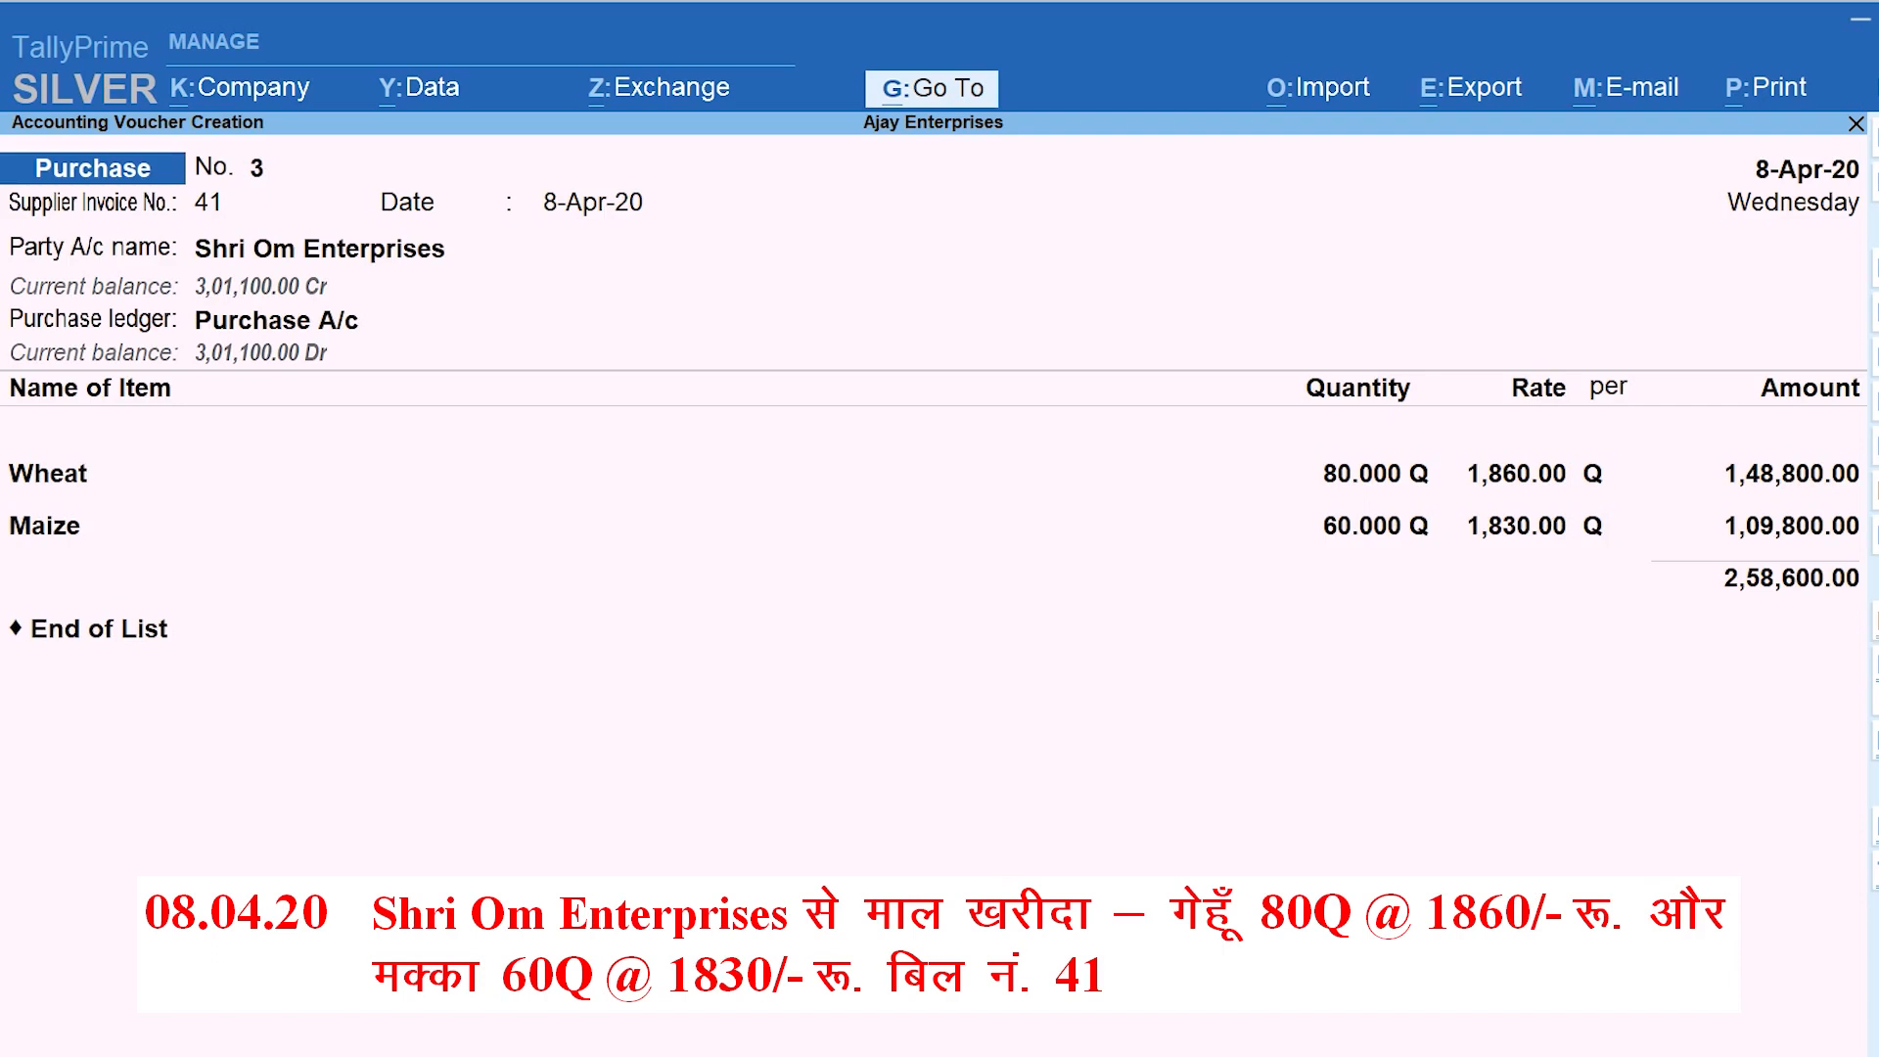
key("Return")
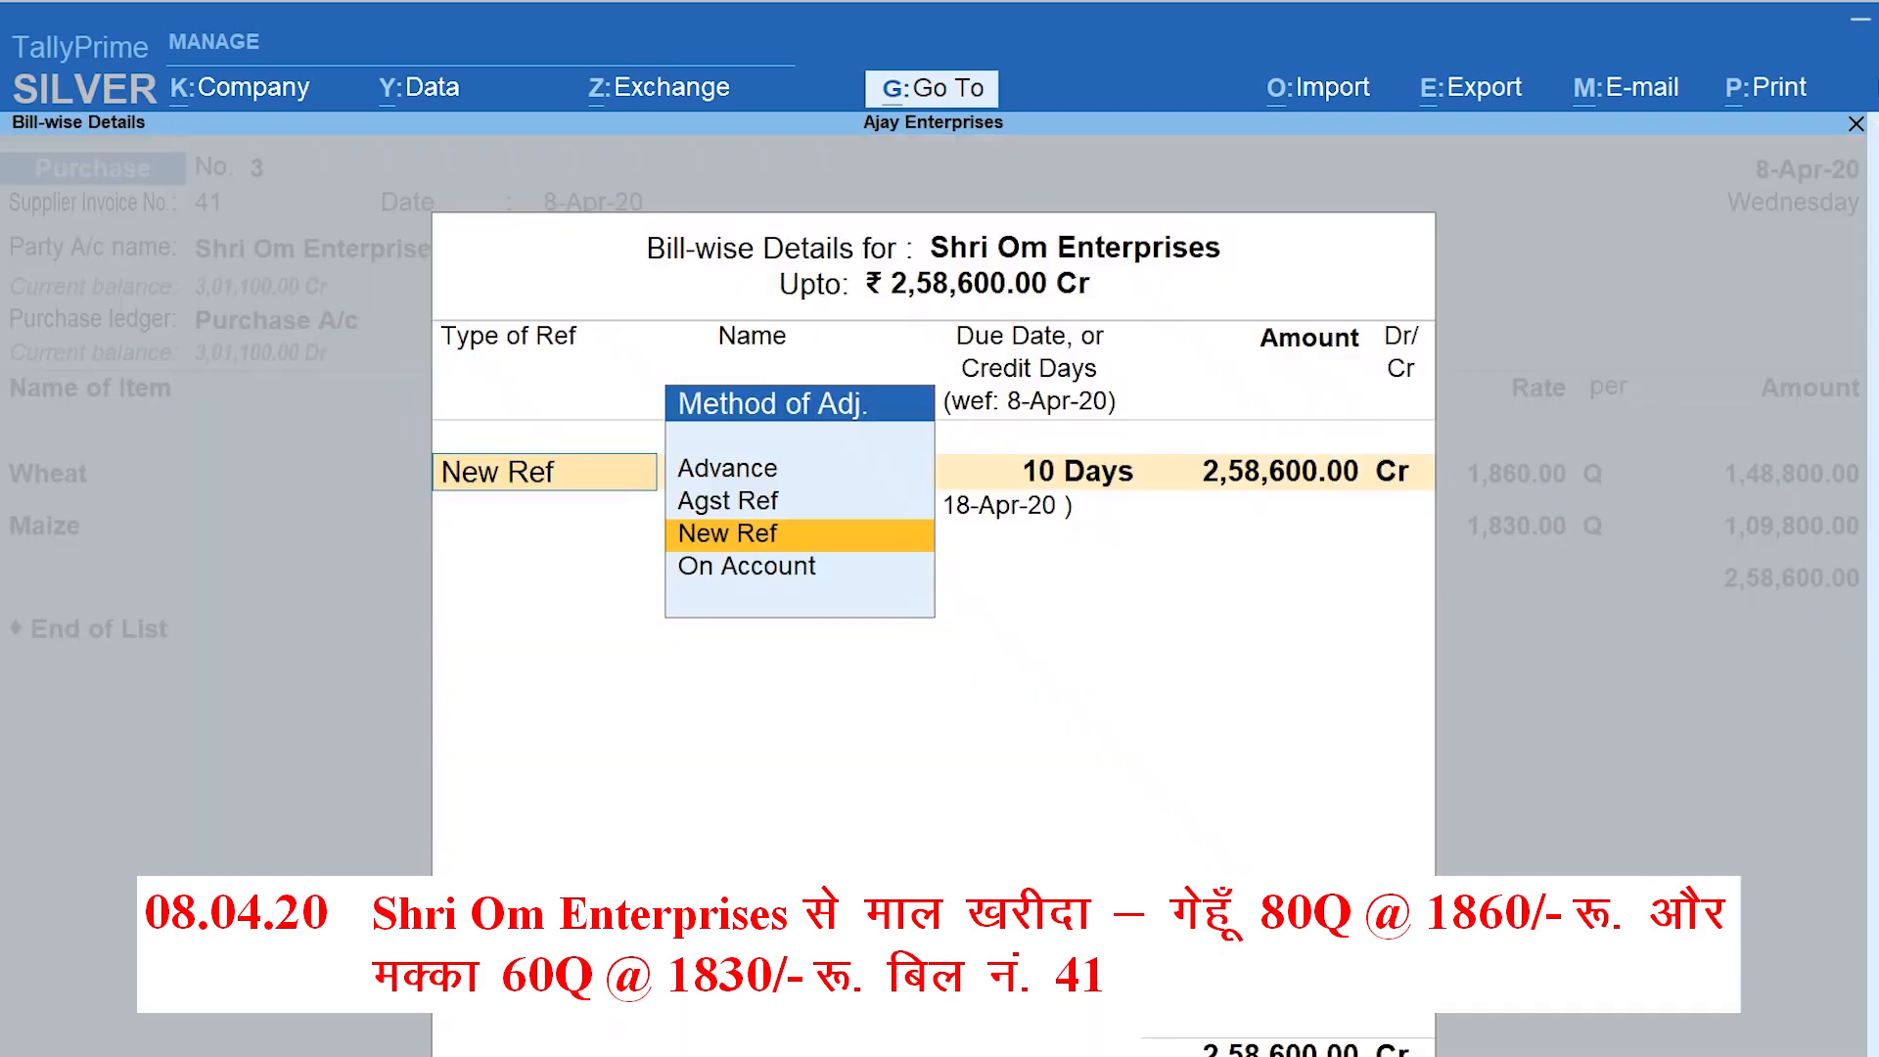
key("Return")
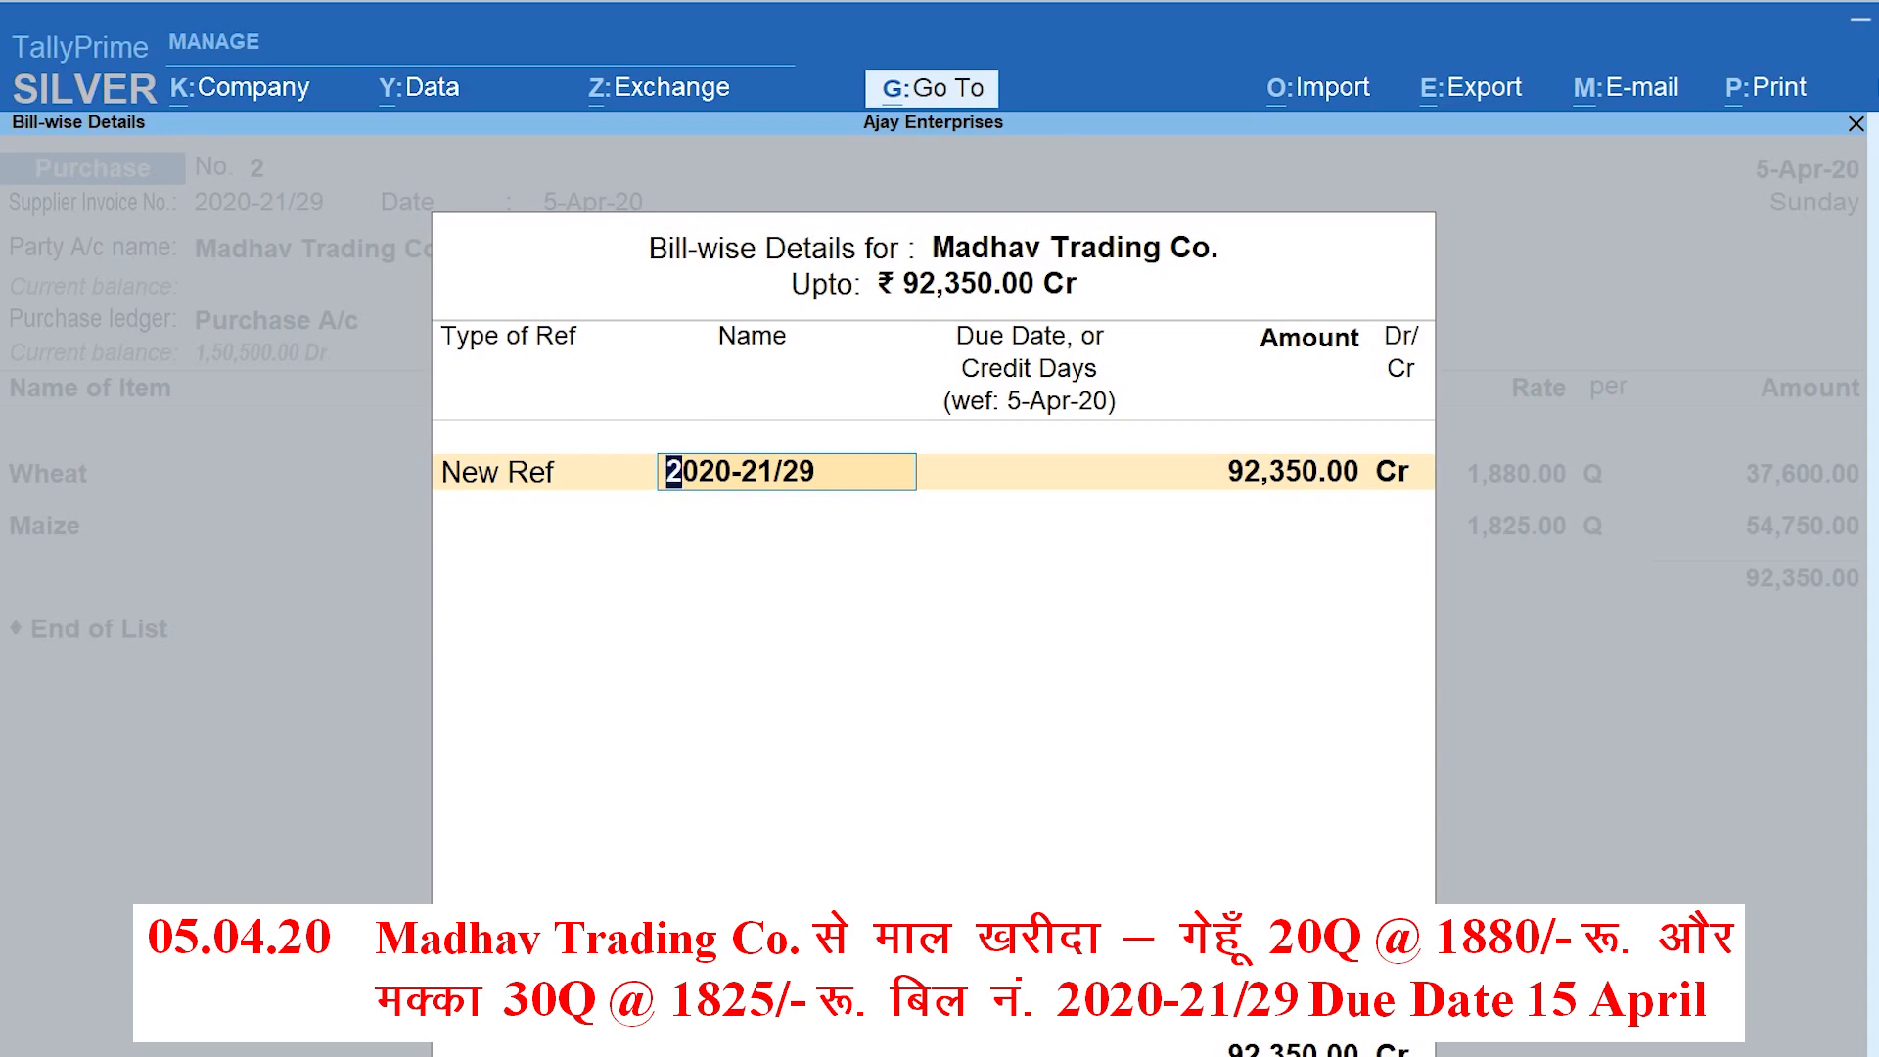
Allocate the Madhav Trading Co. purchase to New Ref 2020-21/29, trying 5 days' credit before setting the due date to 15.4, and accept the amount
key("Return")
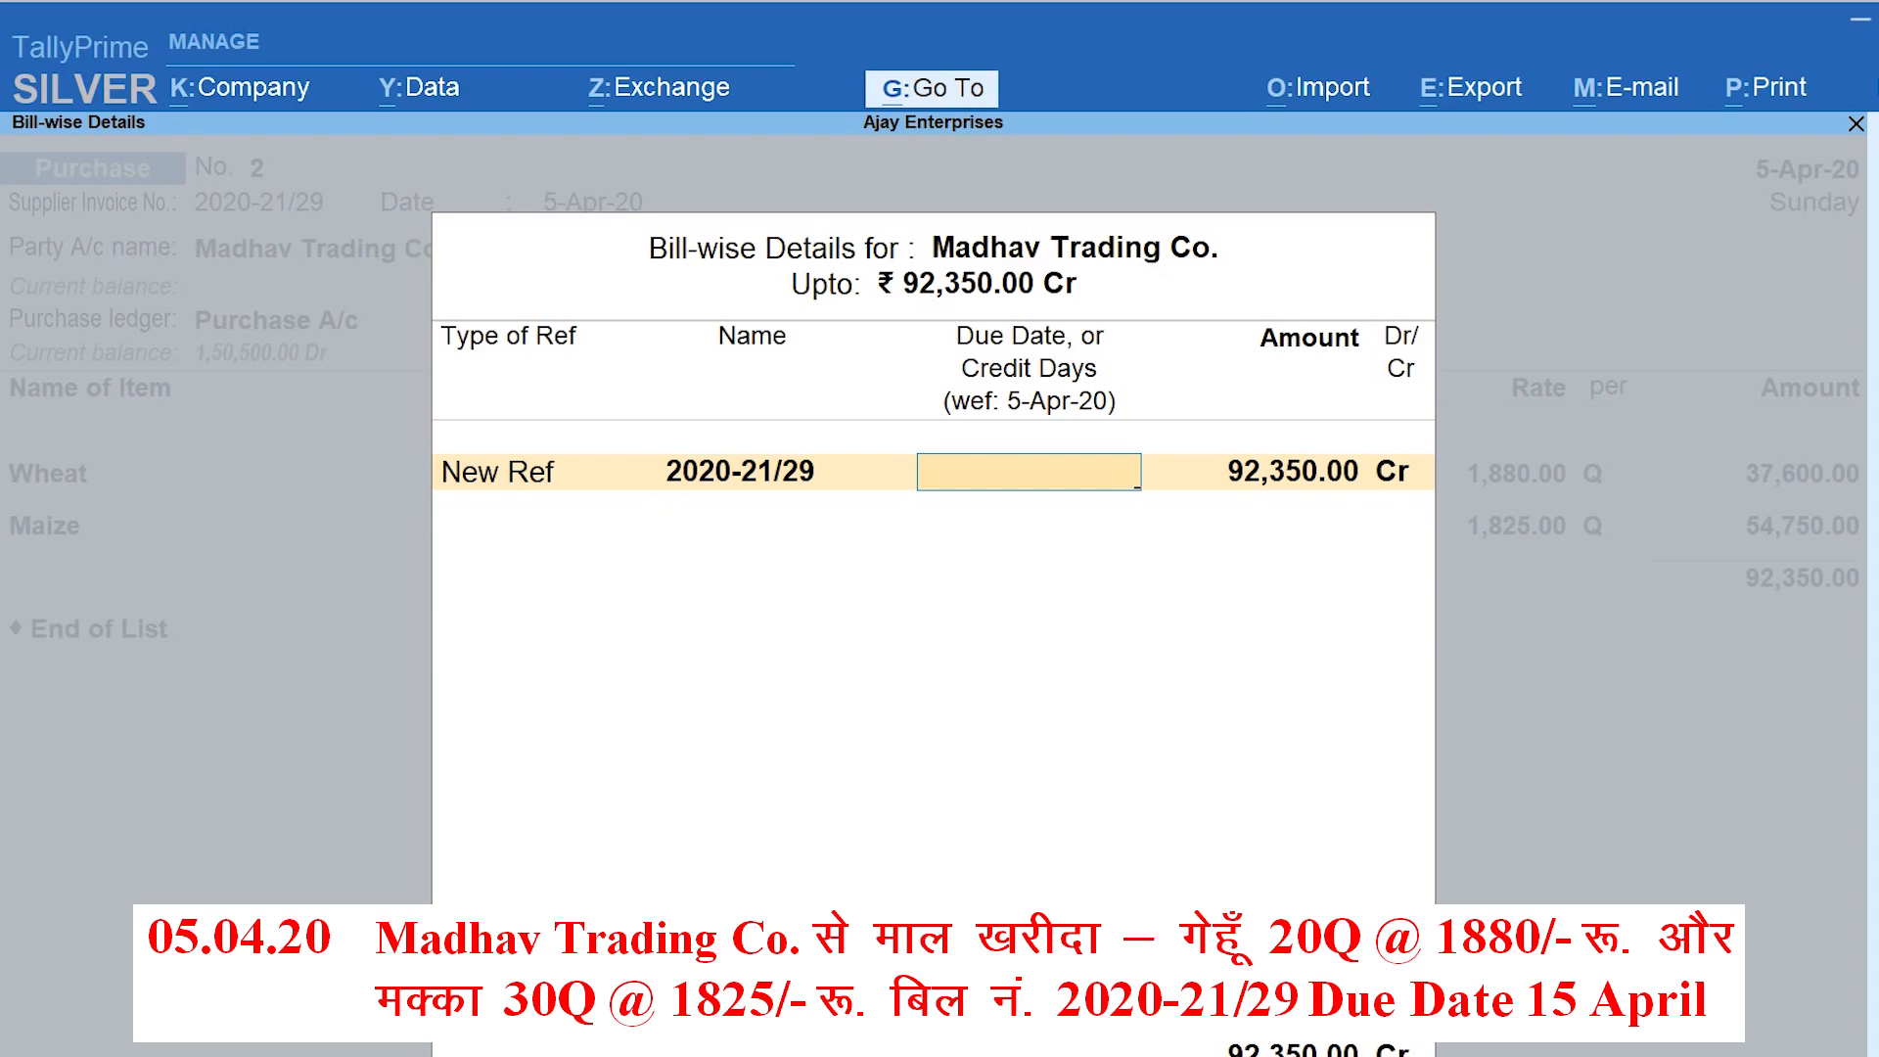
type("5")
key("Return")
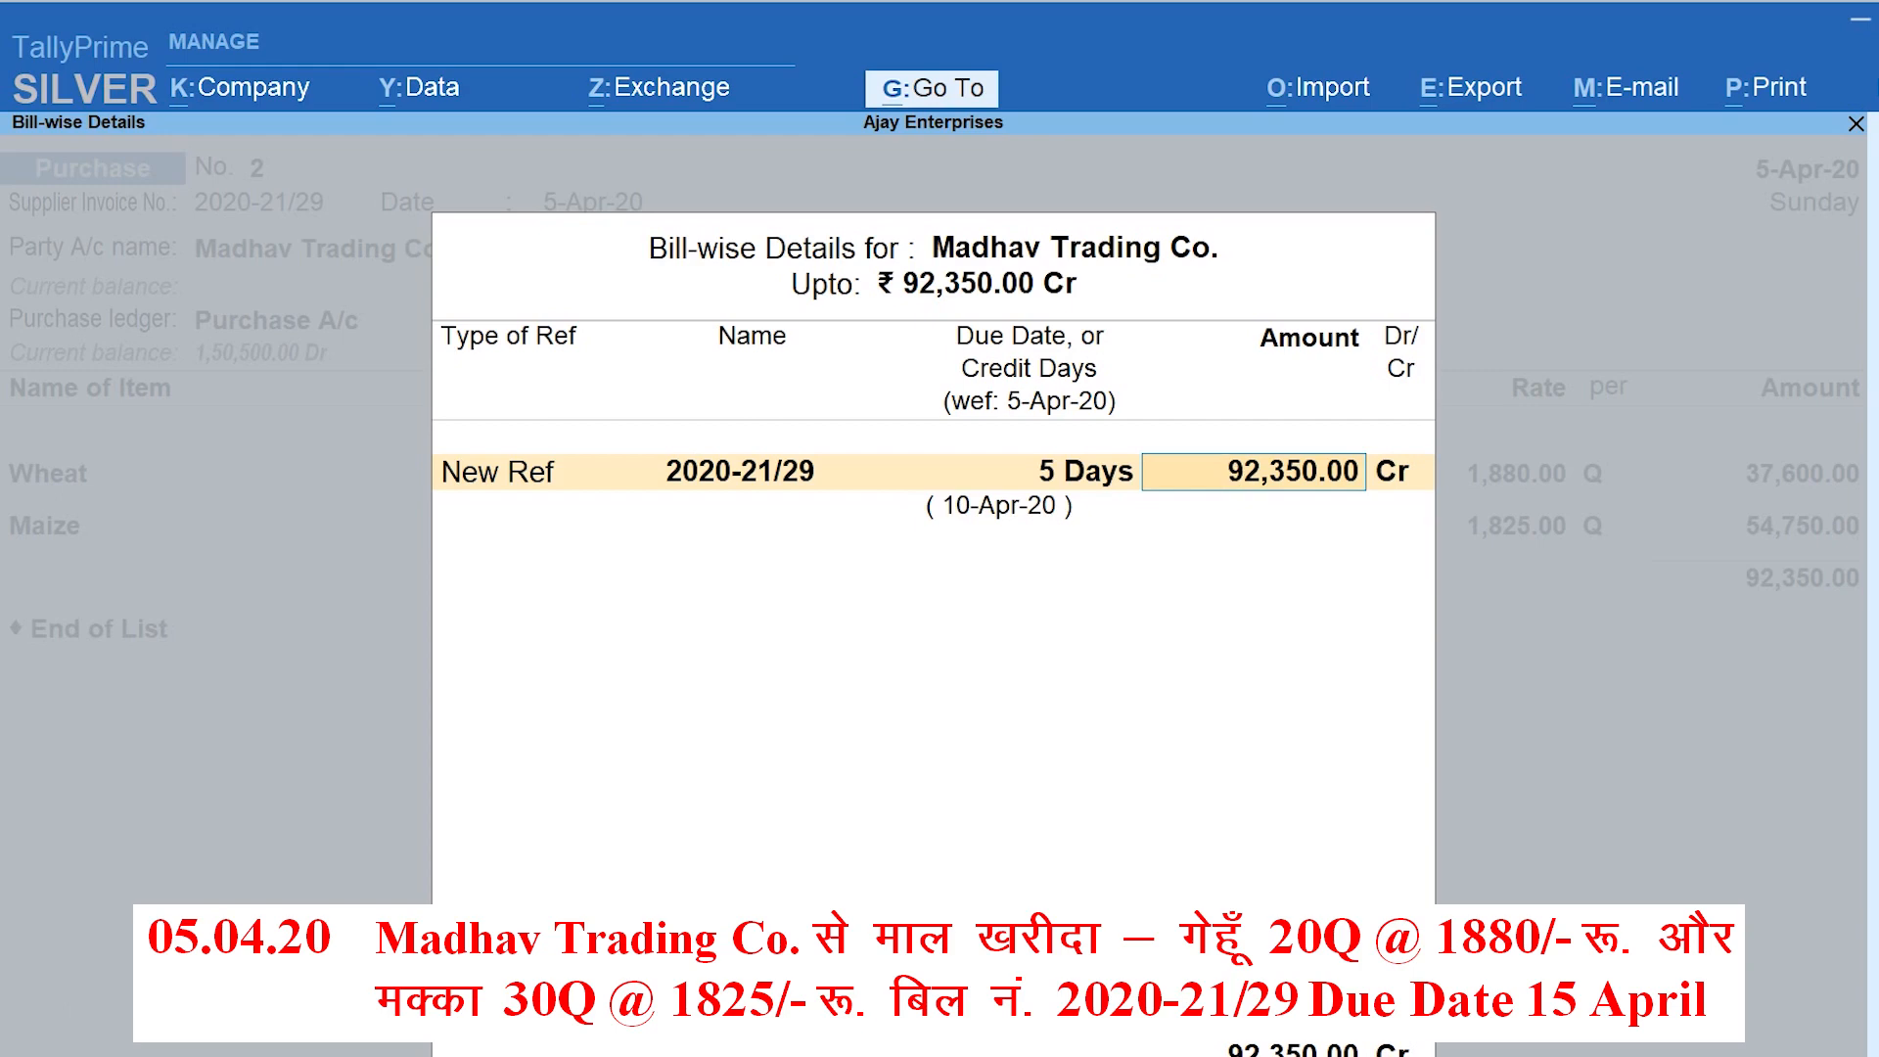
key("BackSpace")
type("15.4")
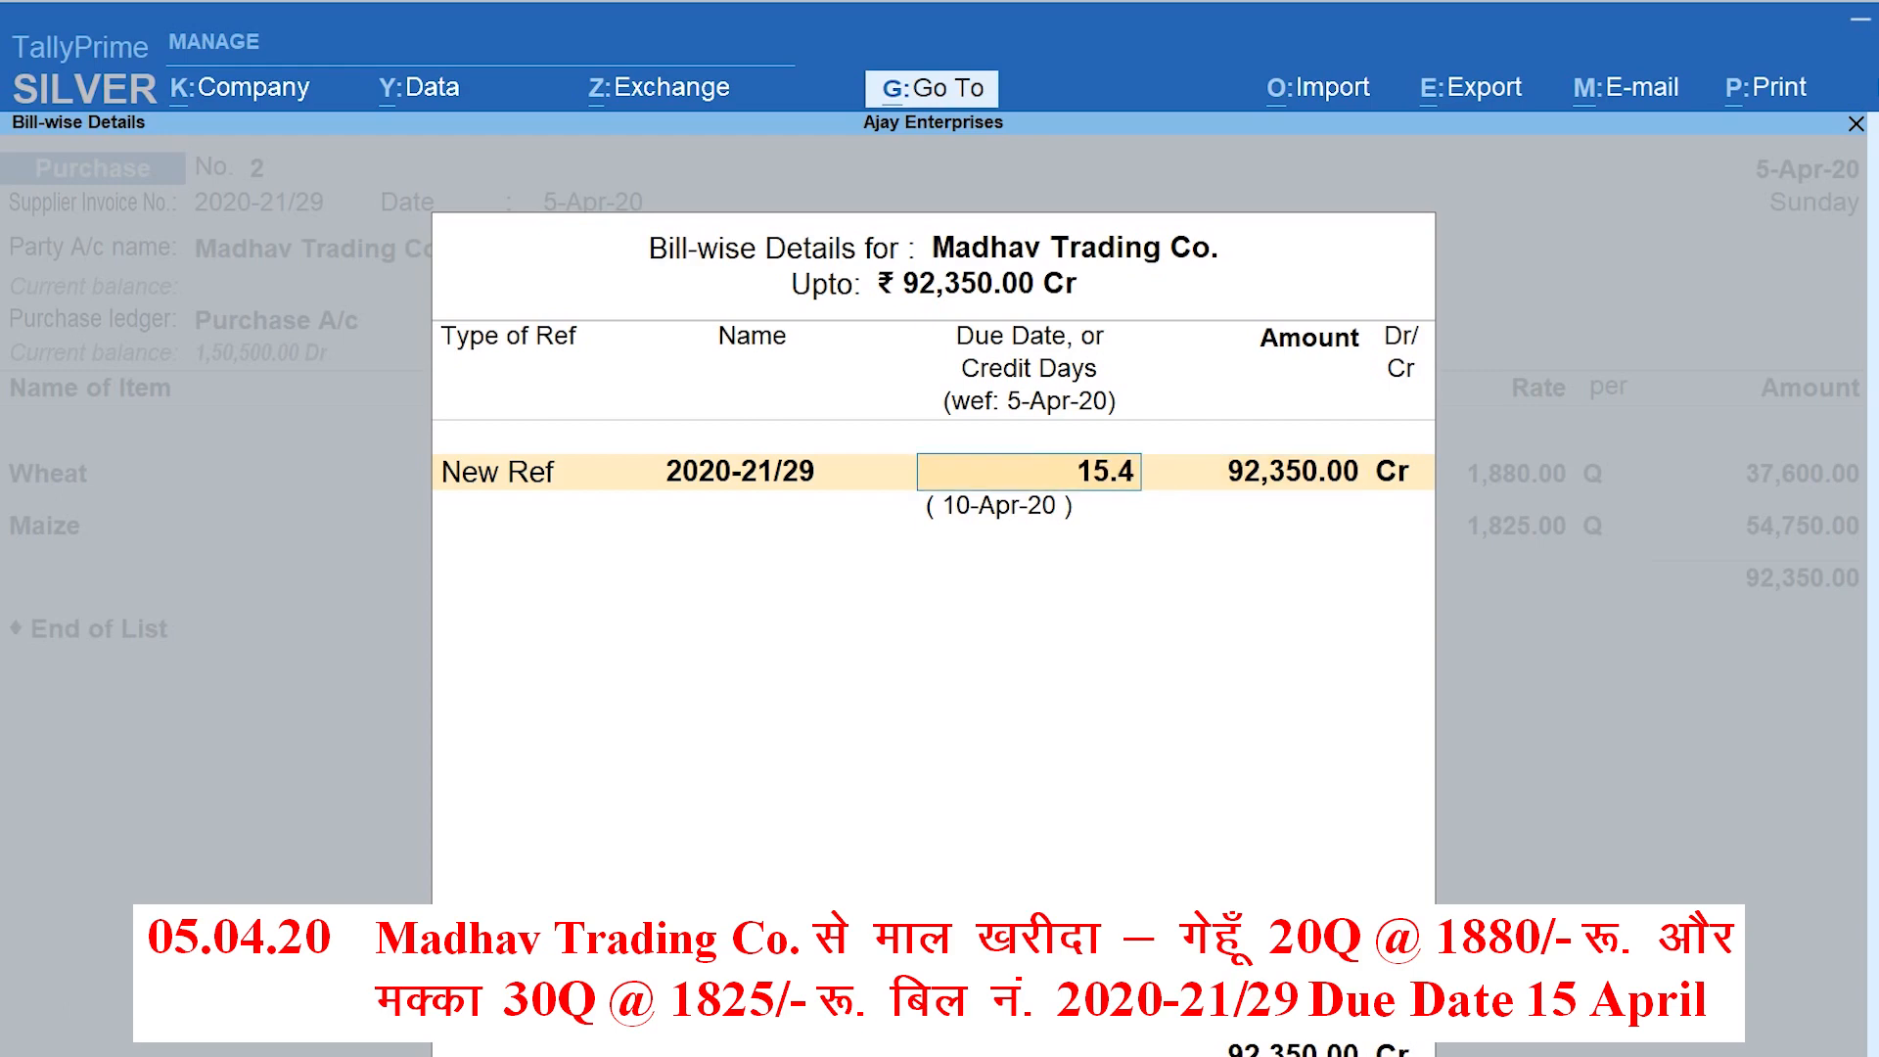
key("Return")
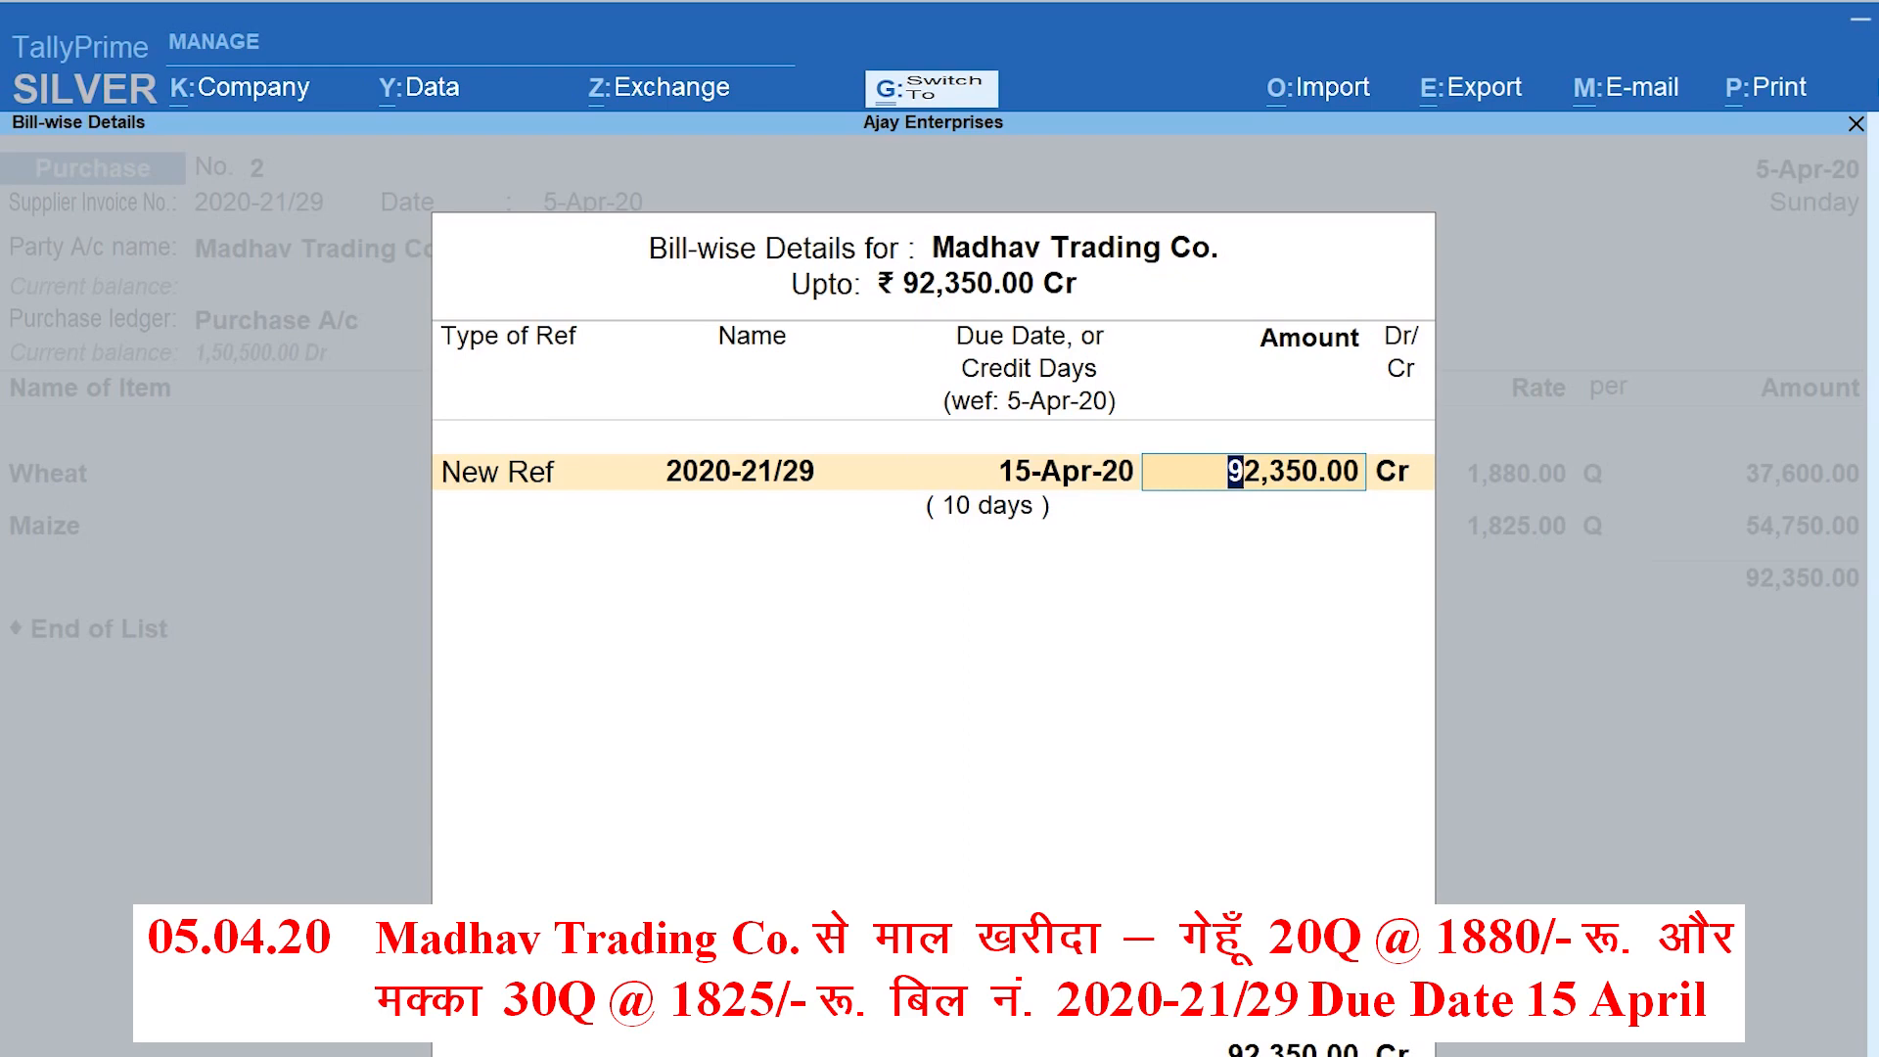
key("Return")
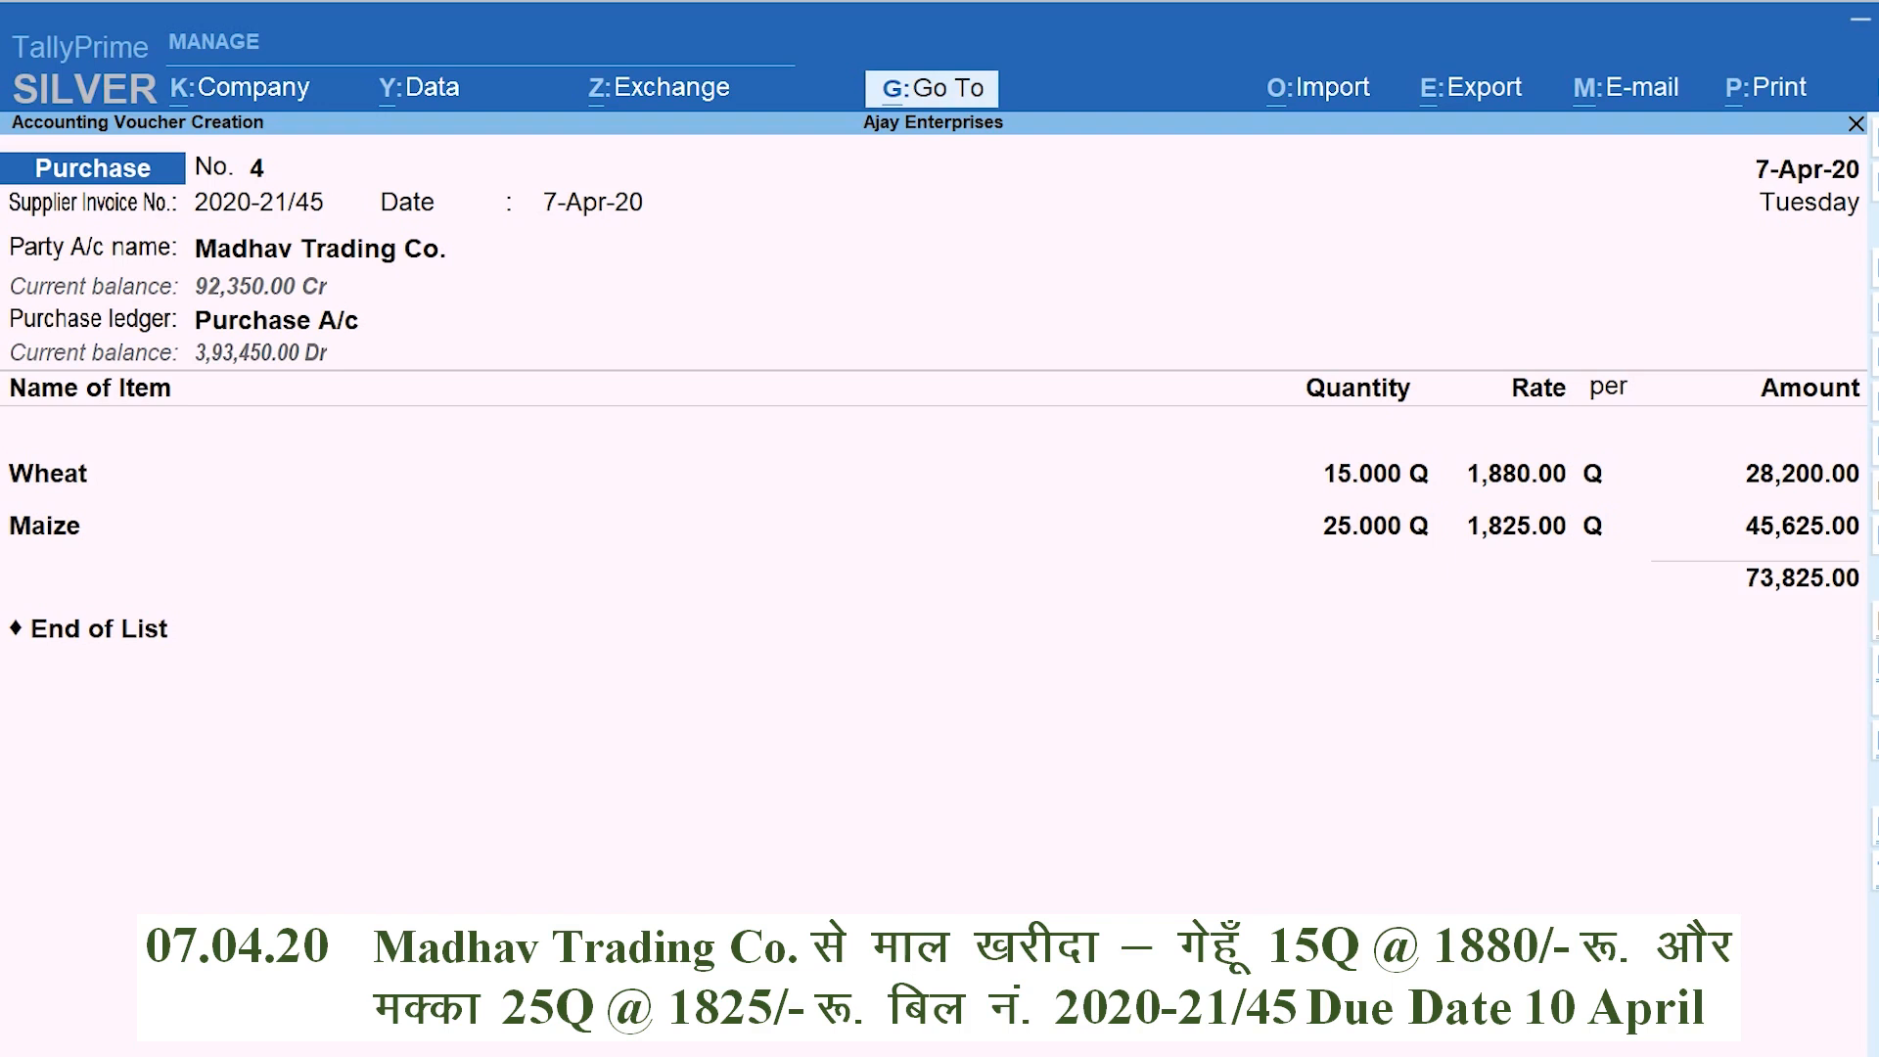
End the item list of the second Madhav Trading Co. purchase and allocate it to New Ref 2020-21/45 with due date 10.4
key("Return")
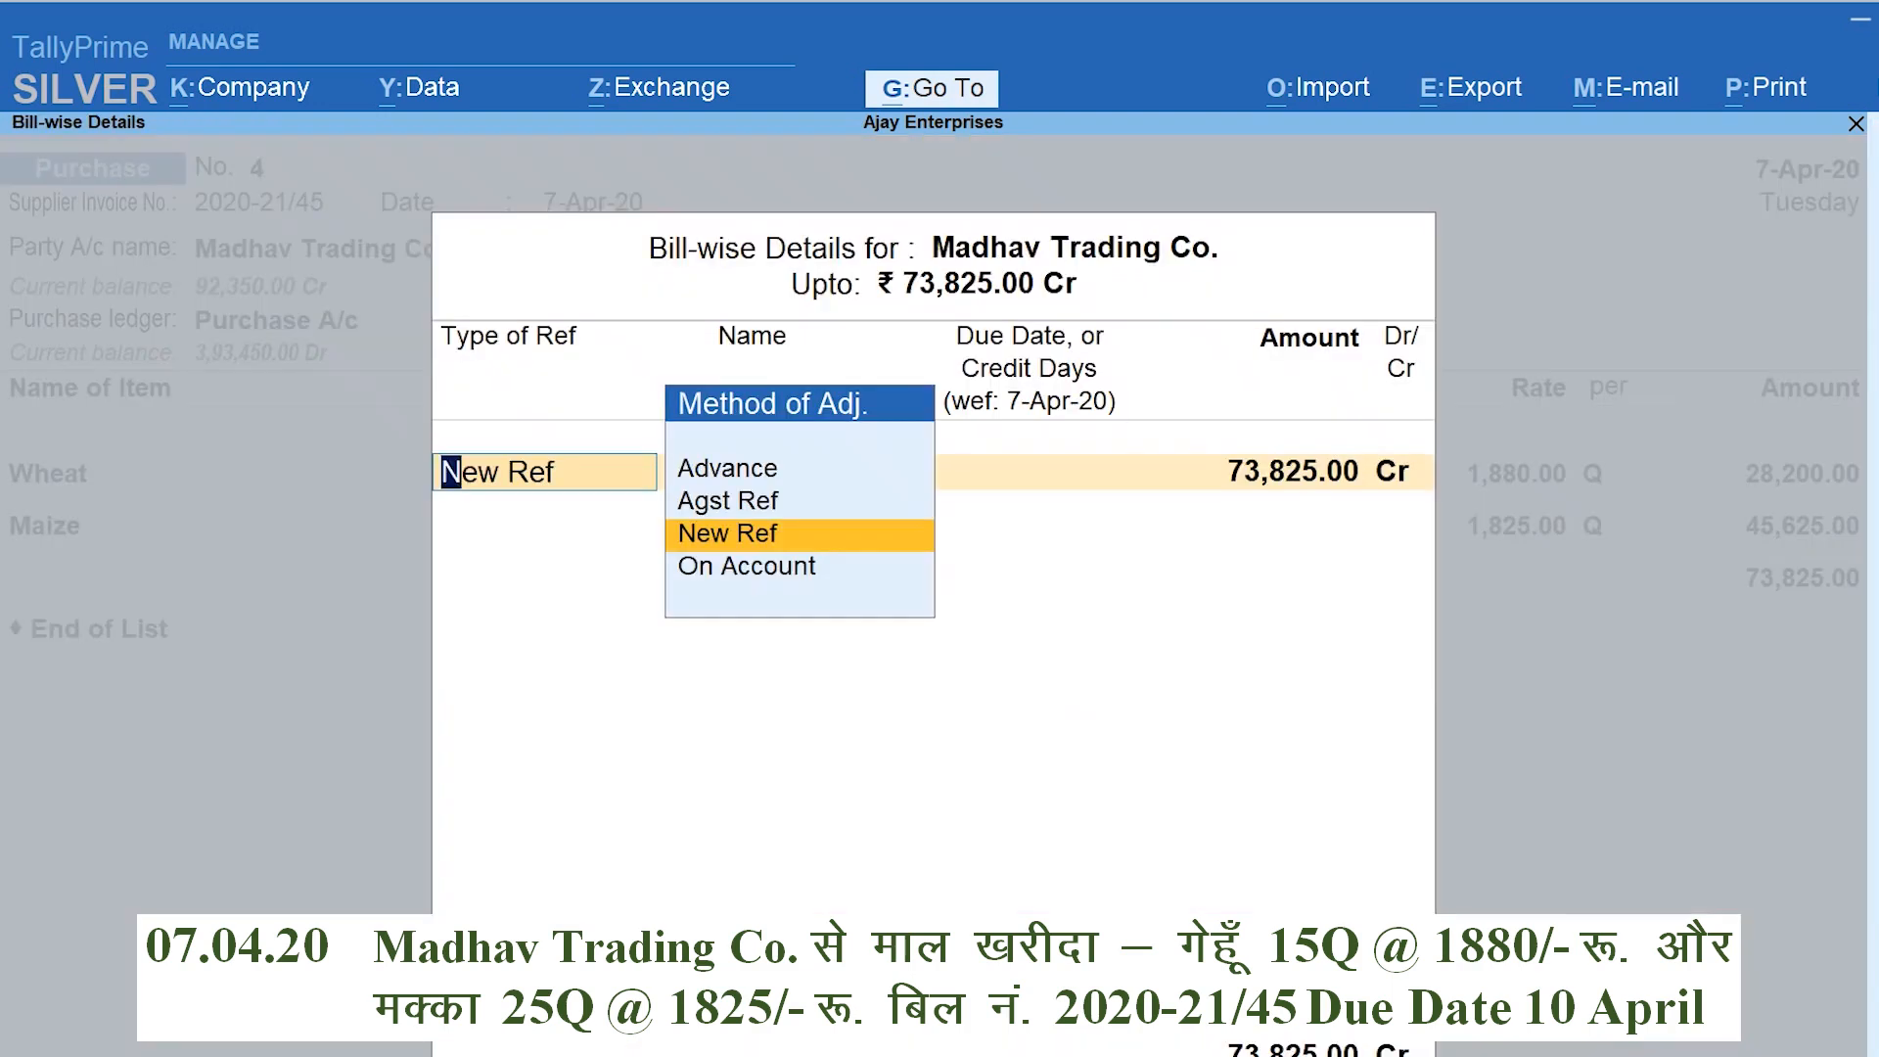
key("Return")
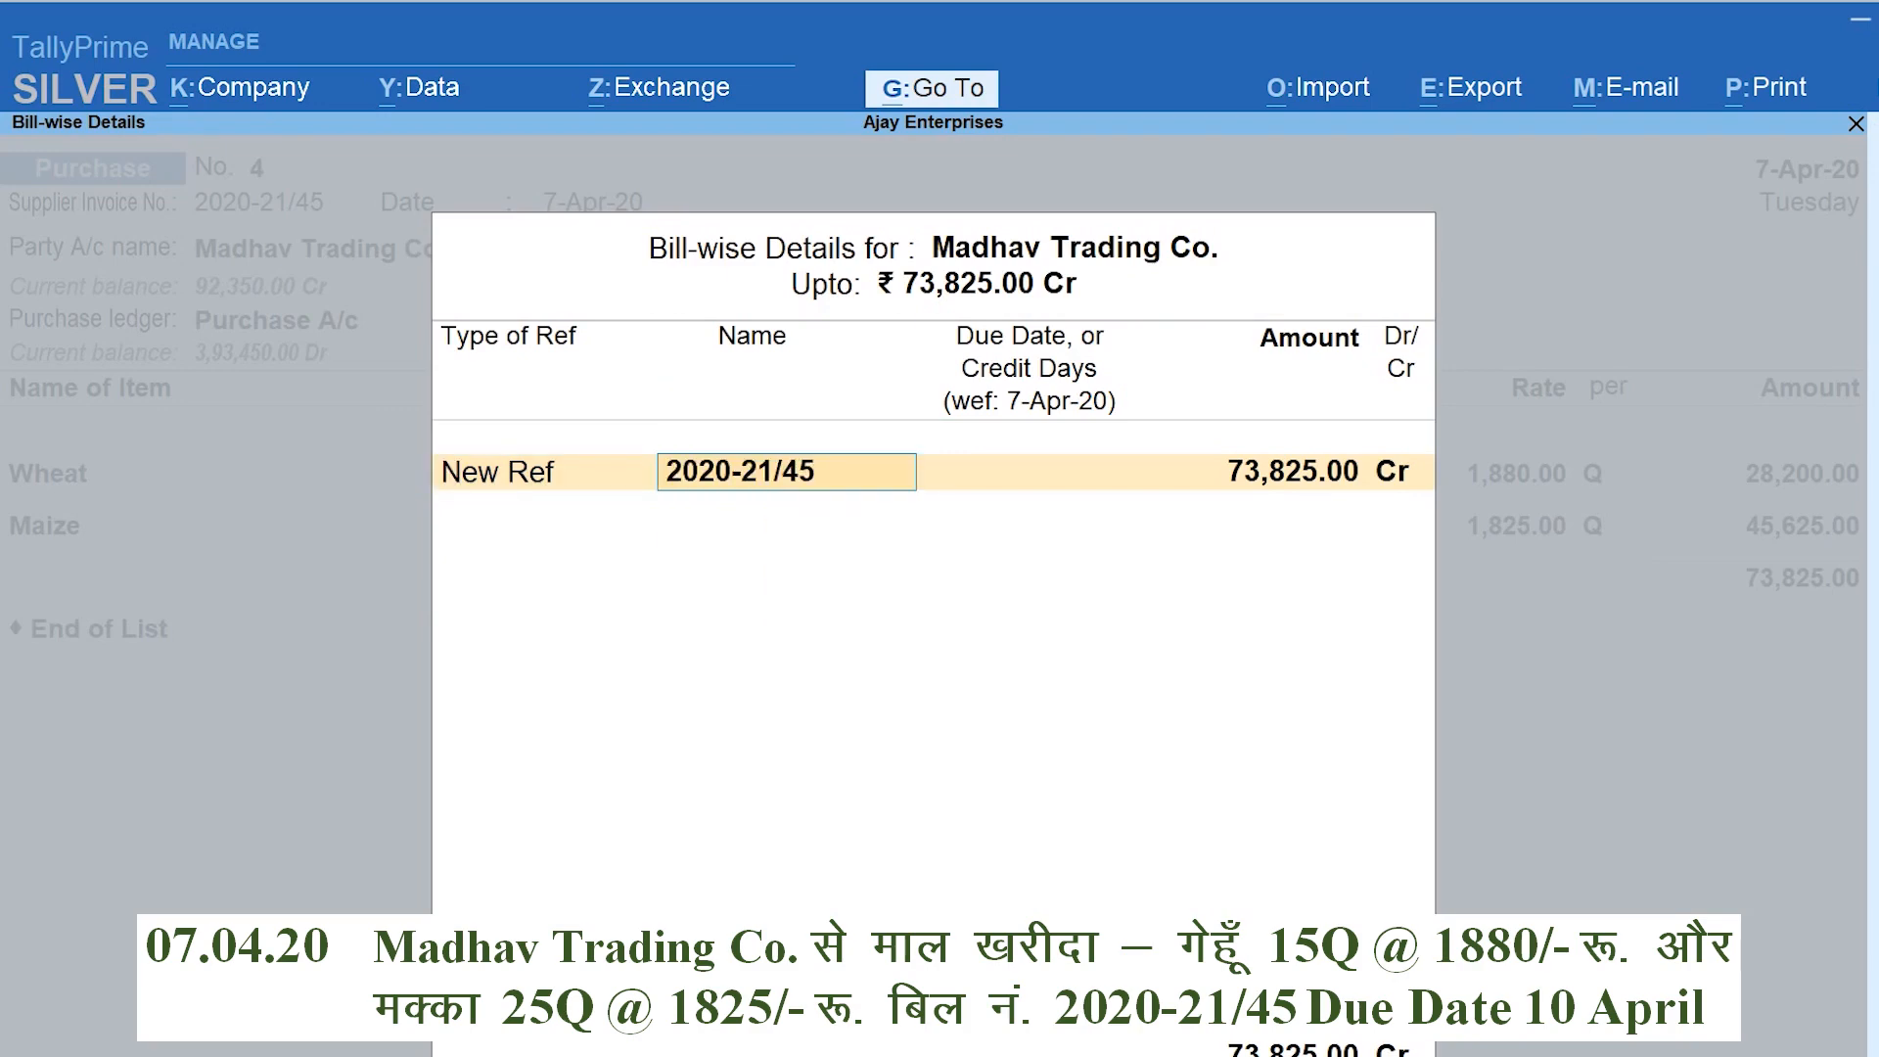
key("Return")
type("10.4")
key("Return")
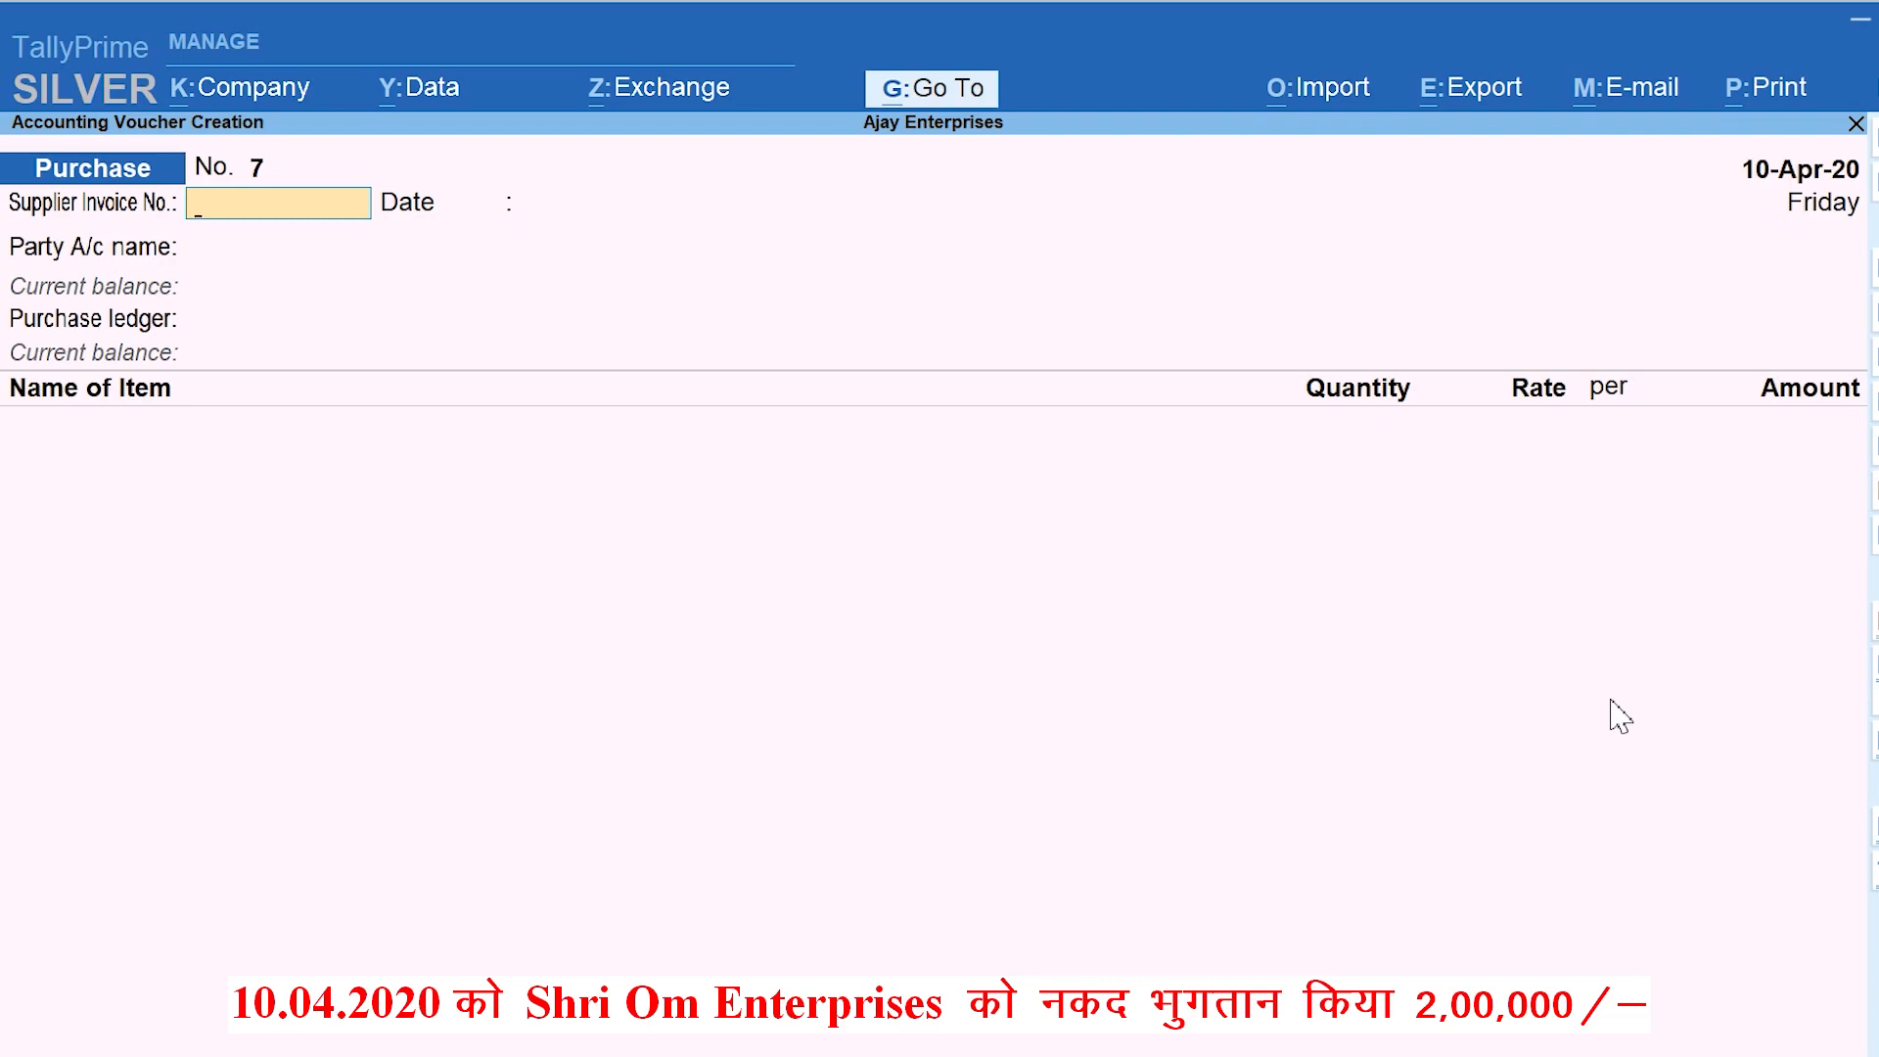
Start a payment voucher and debit Shri Om Enterprises with 2,00,000
key("F5")
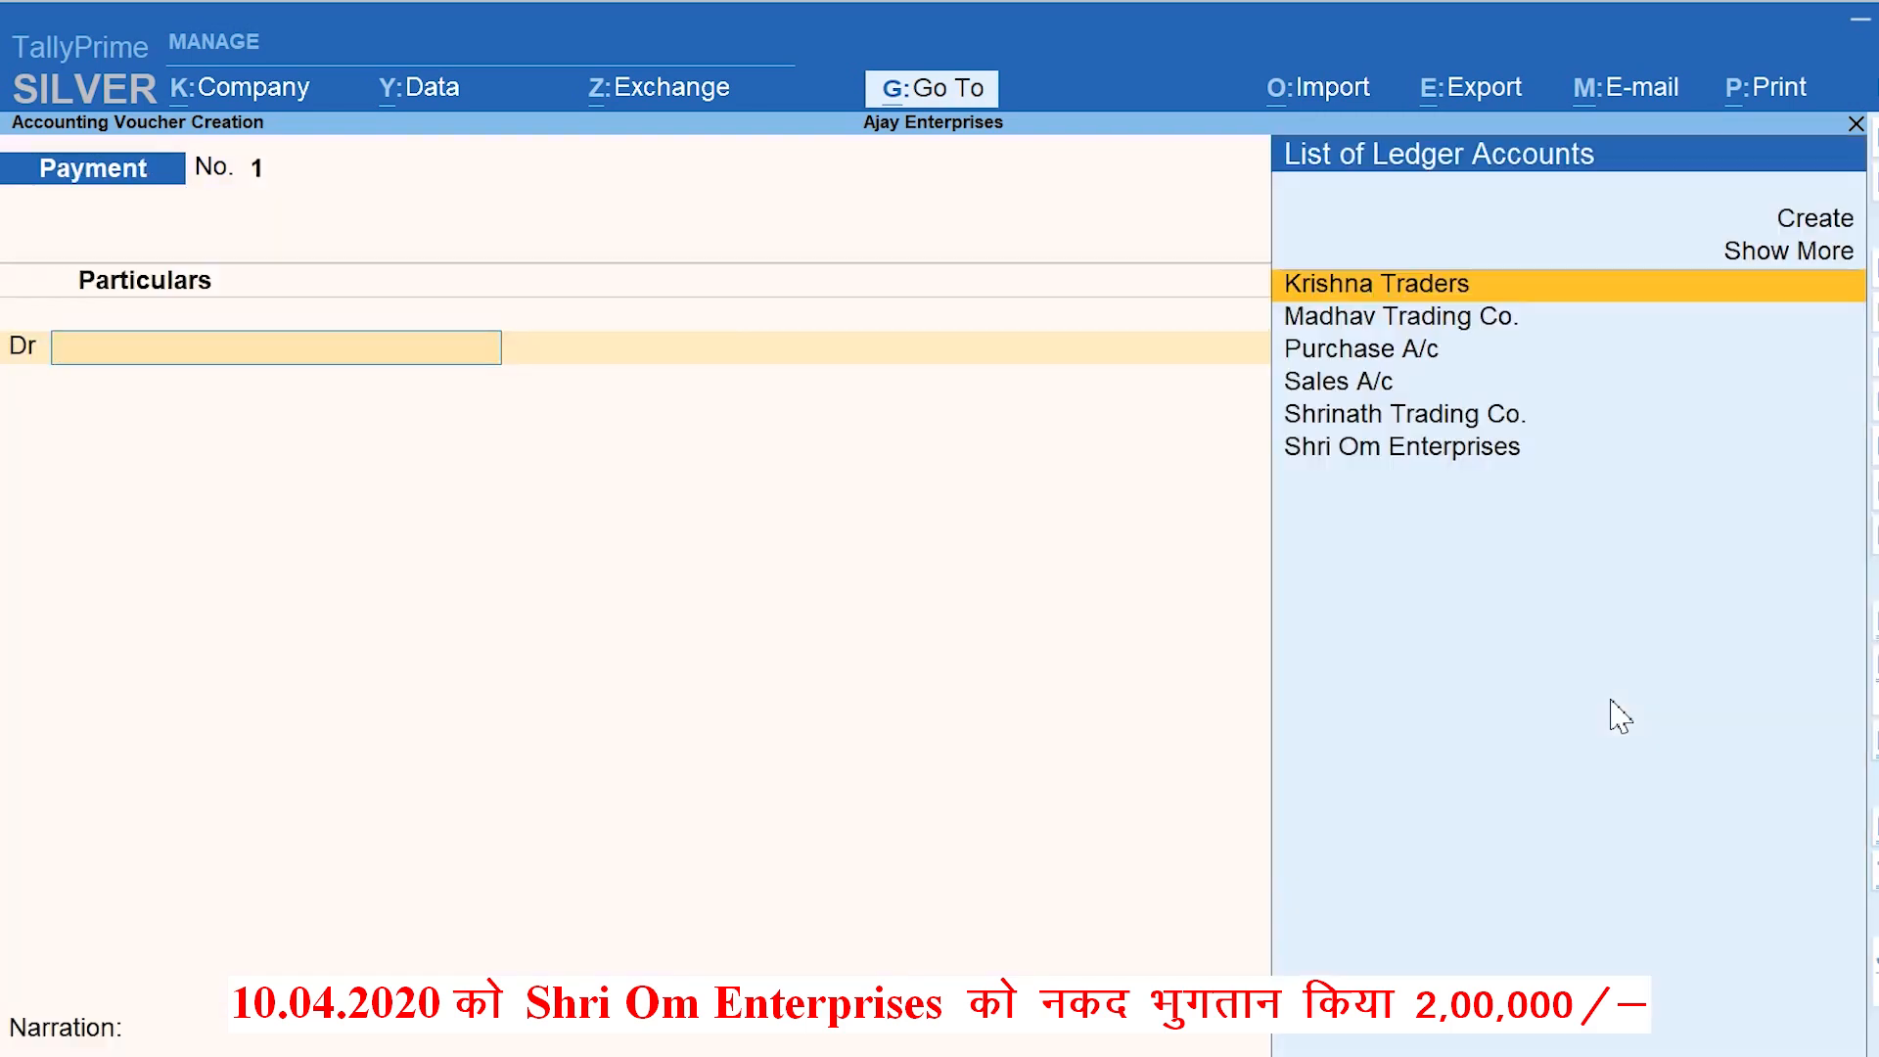
key("Down")
key("Down")
key("Down")
key("Down")
key("Down")
key("Return")
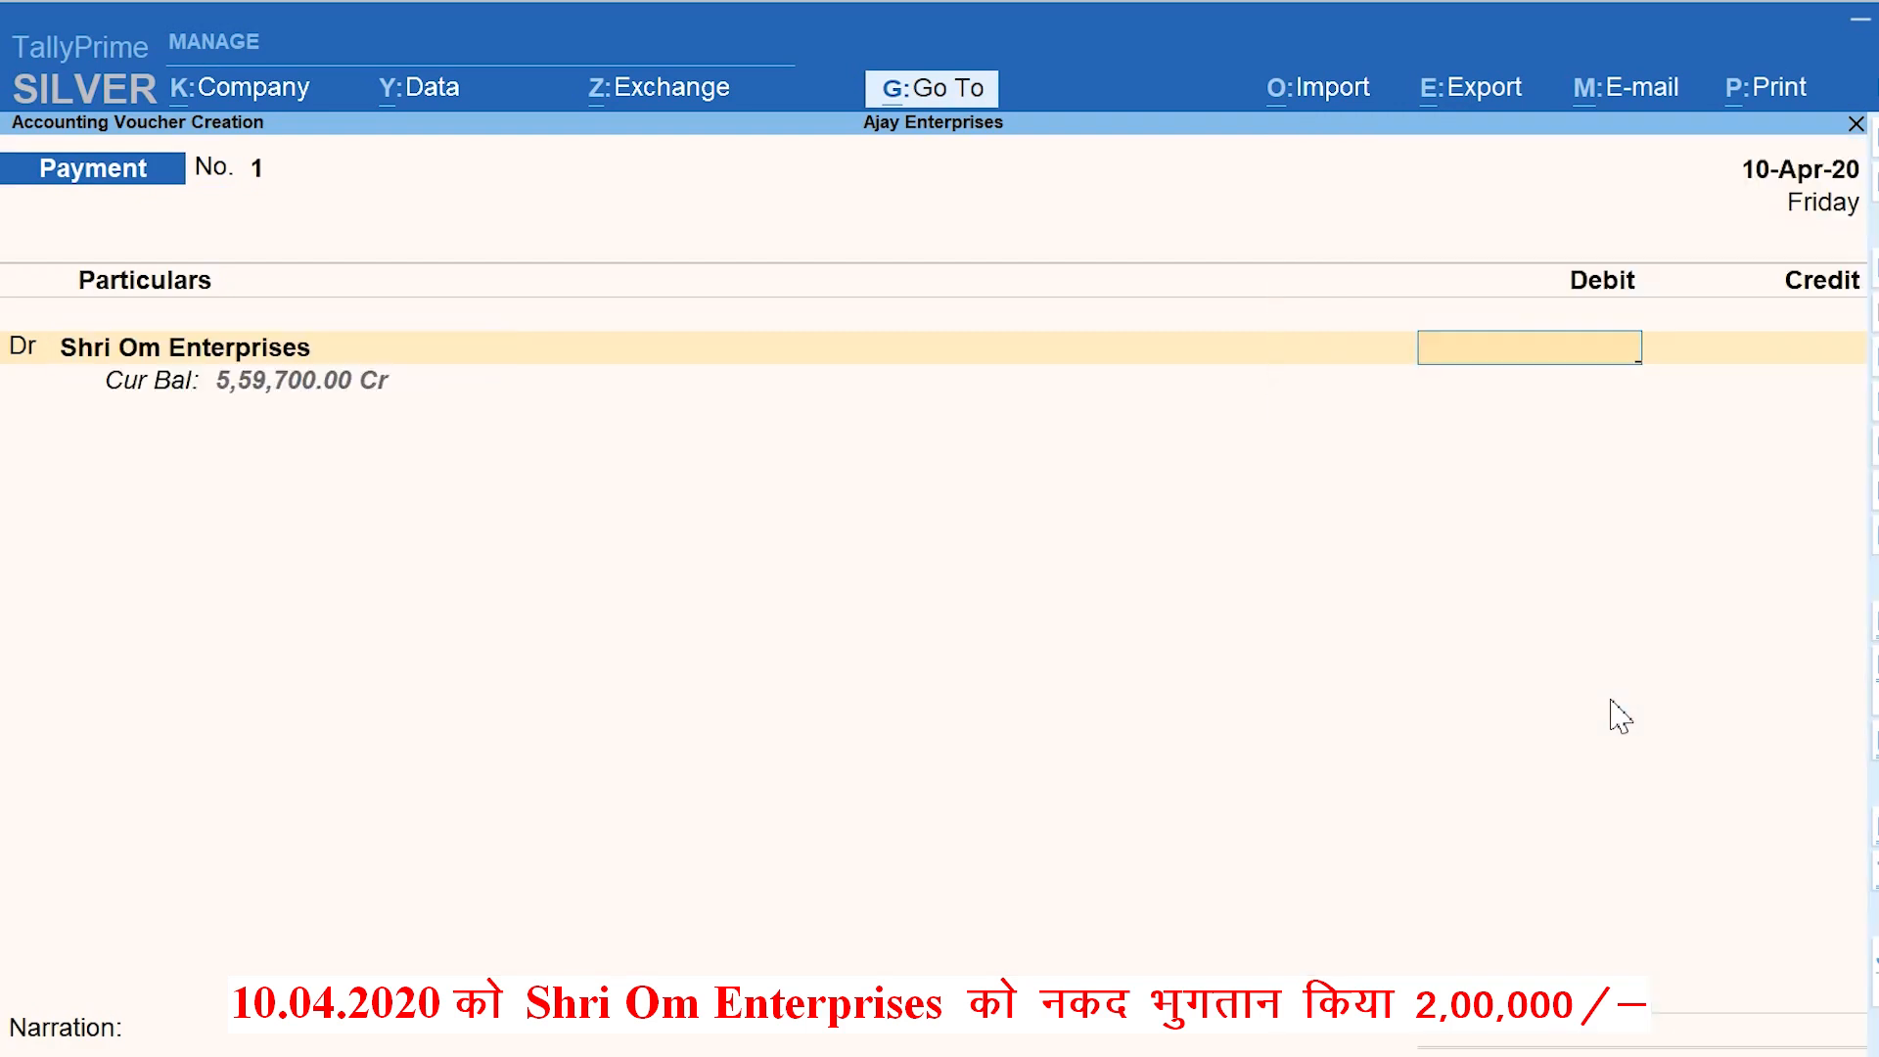
type("2,00,000")
key("Return")
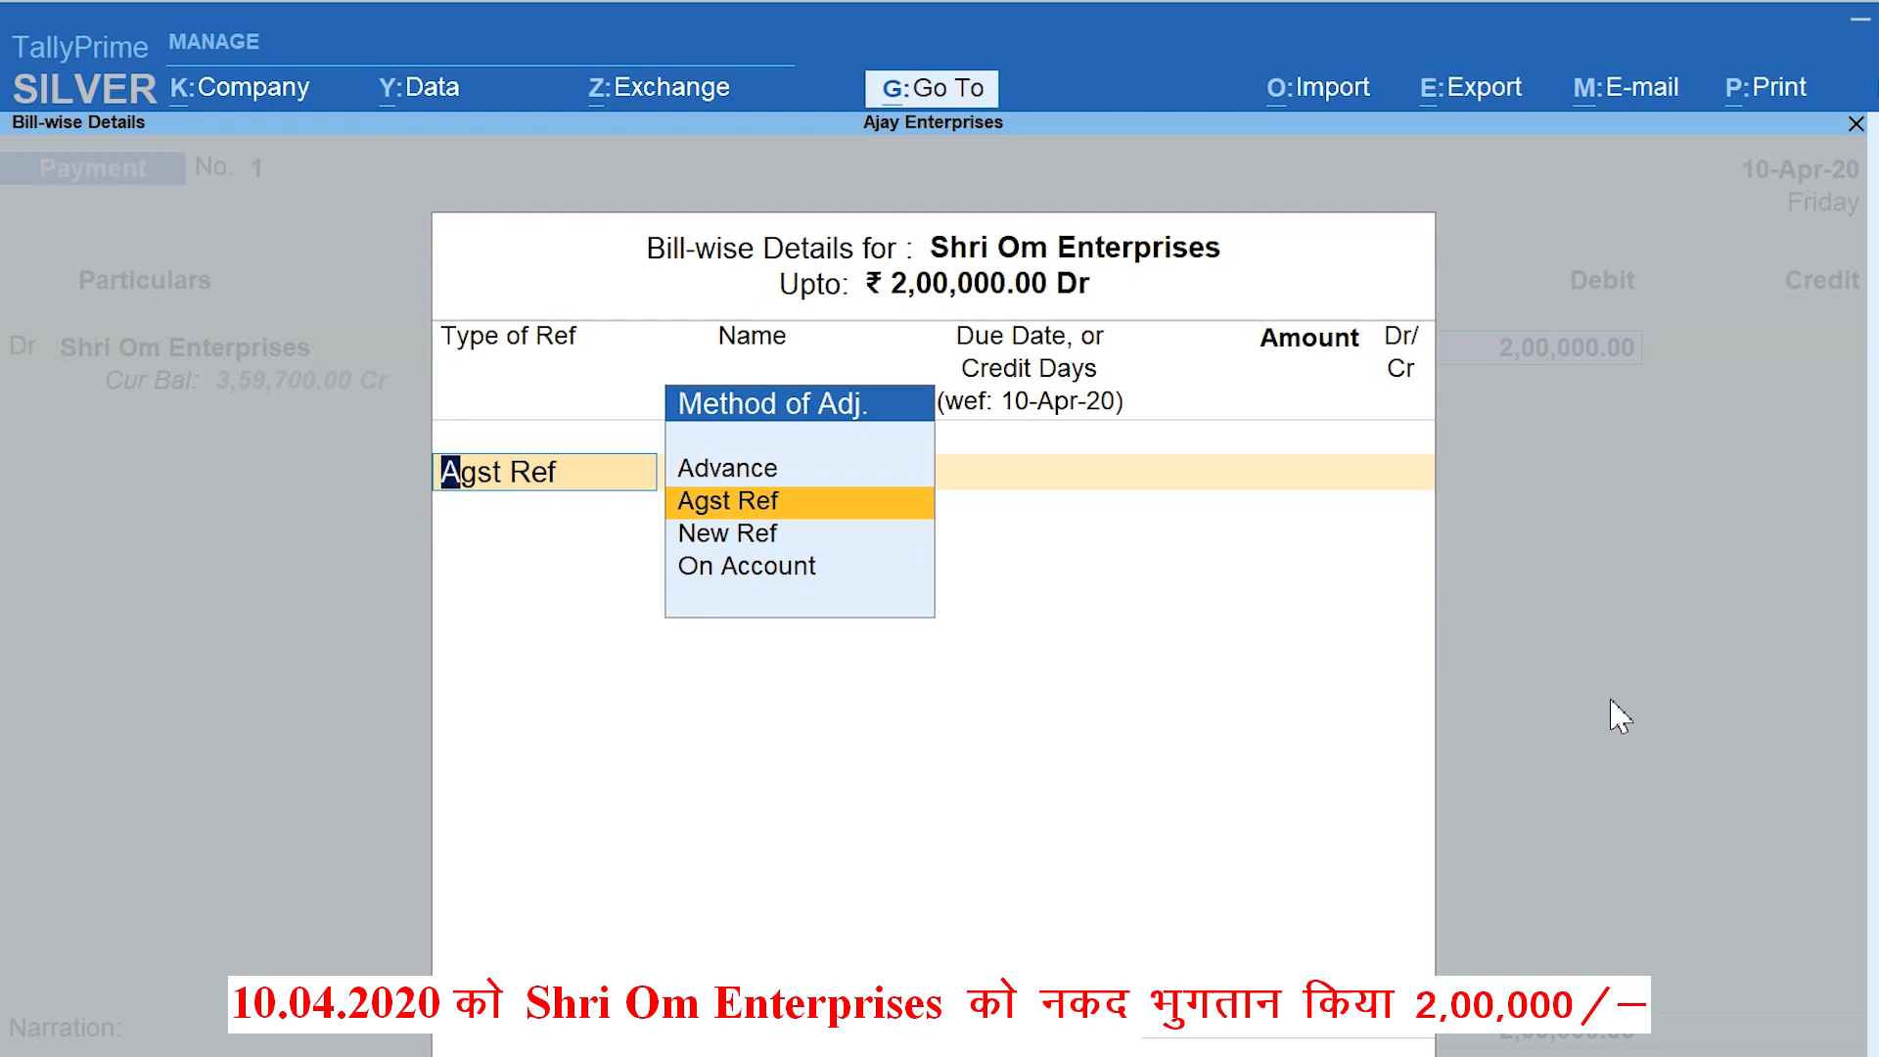
Allocate the Shri Om Enterprises payment as Agst Ref, with 1,50,500 against bill 21 and 49,500 against bill 37
key("Return")
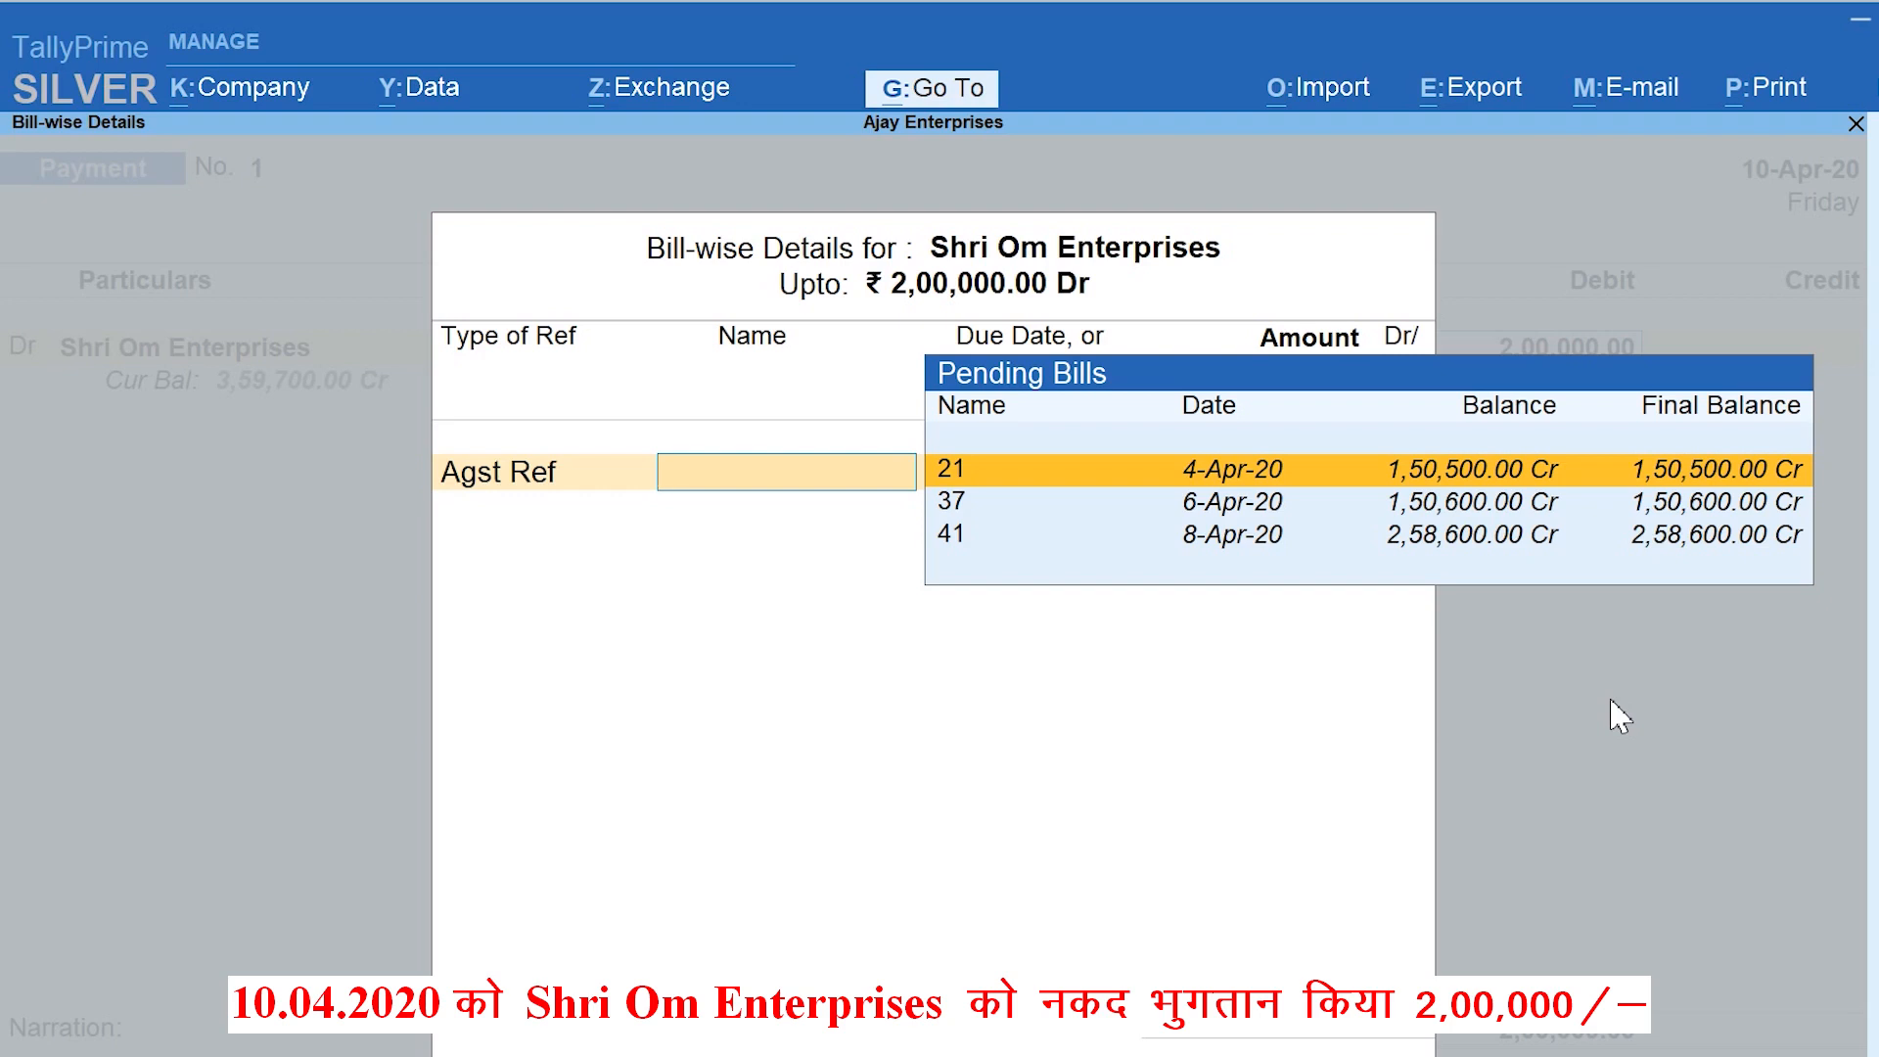
key("Return")
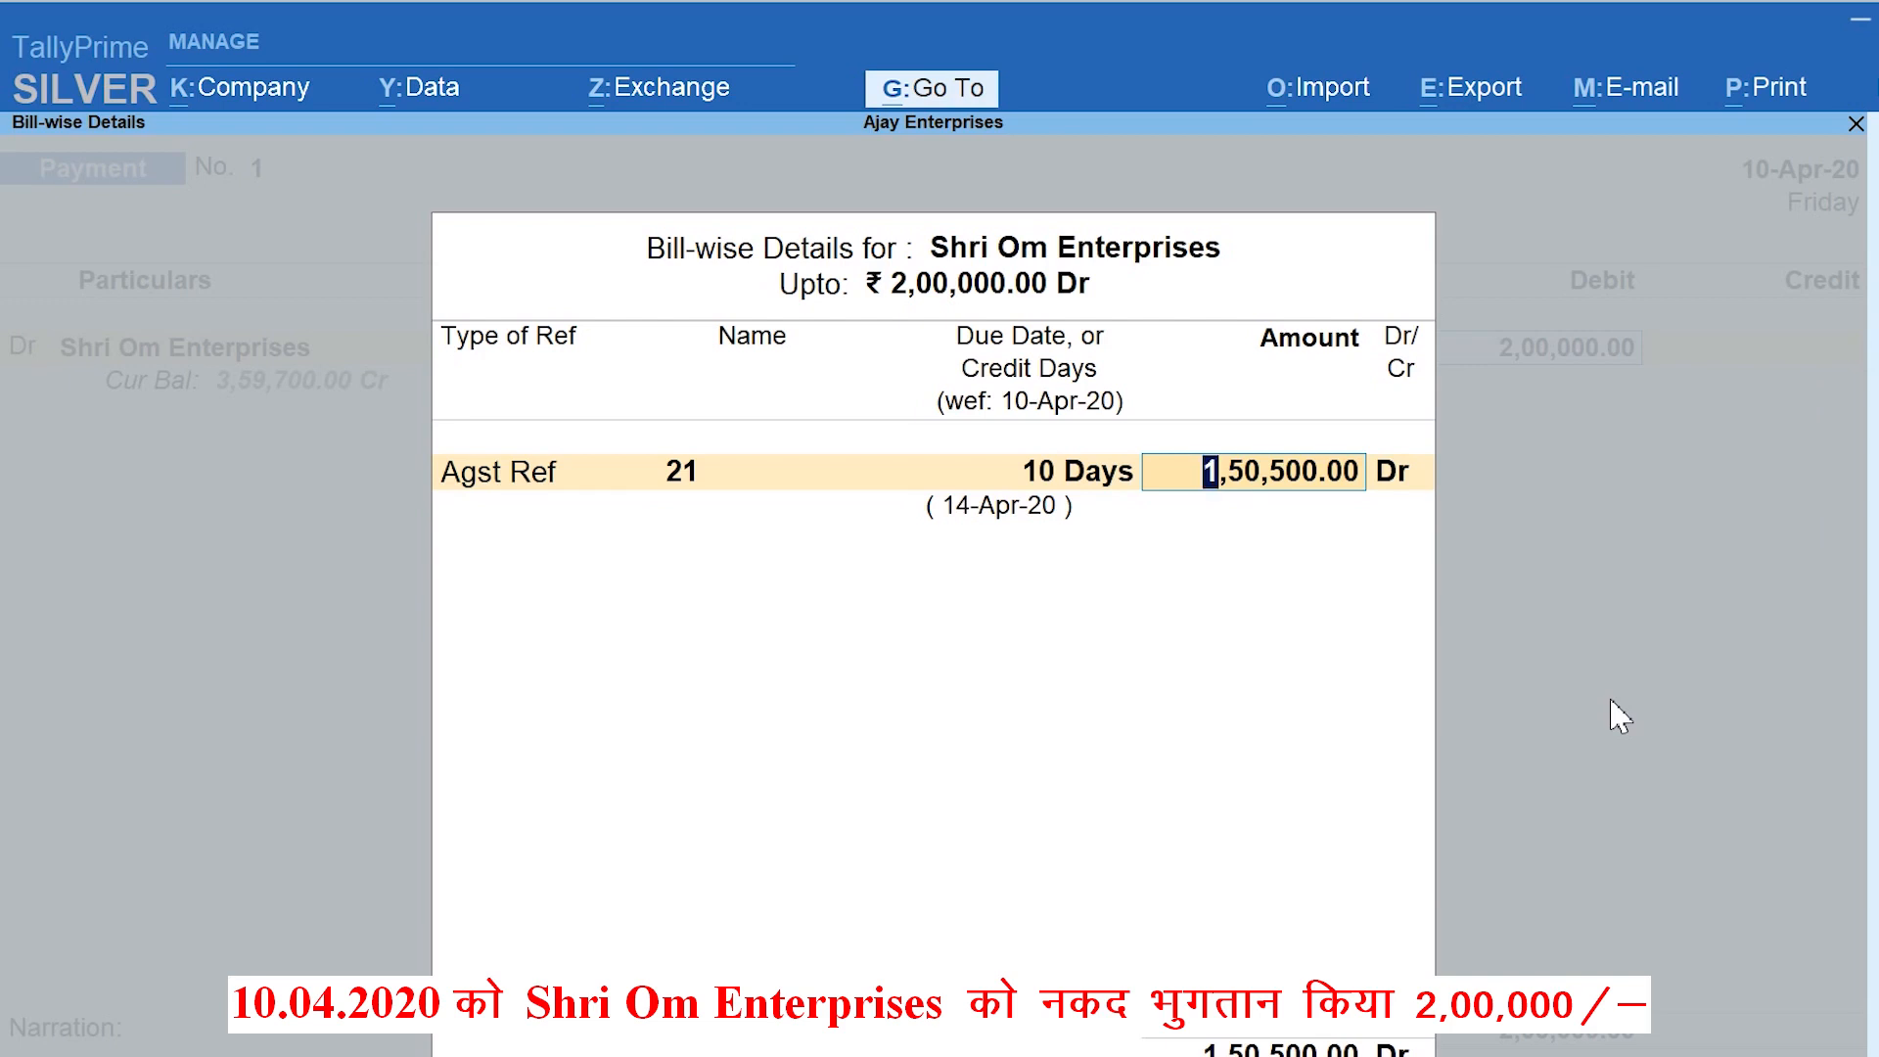
key("Return")
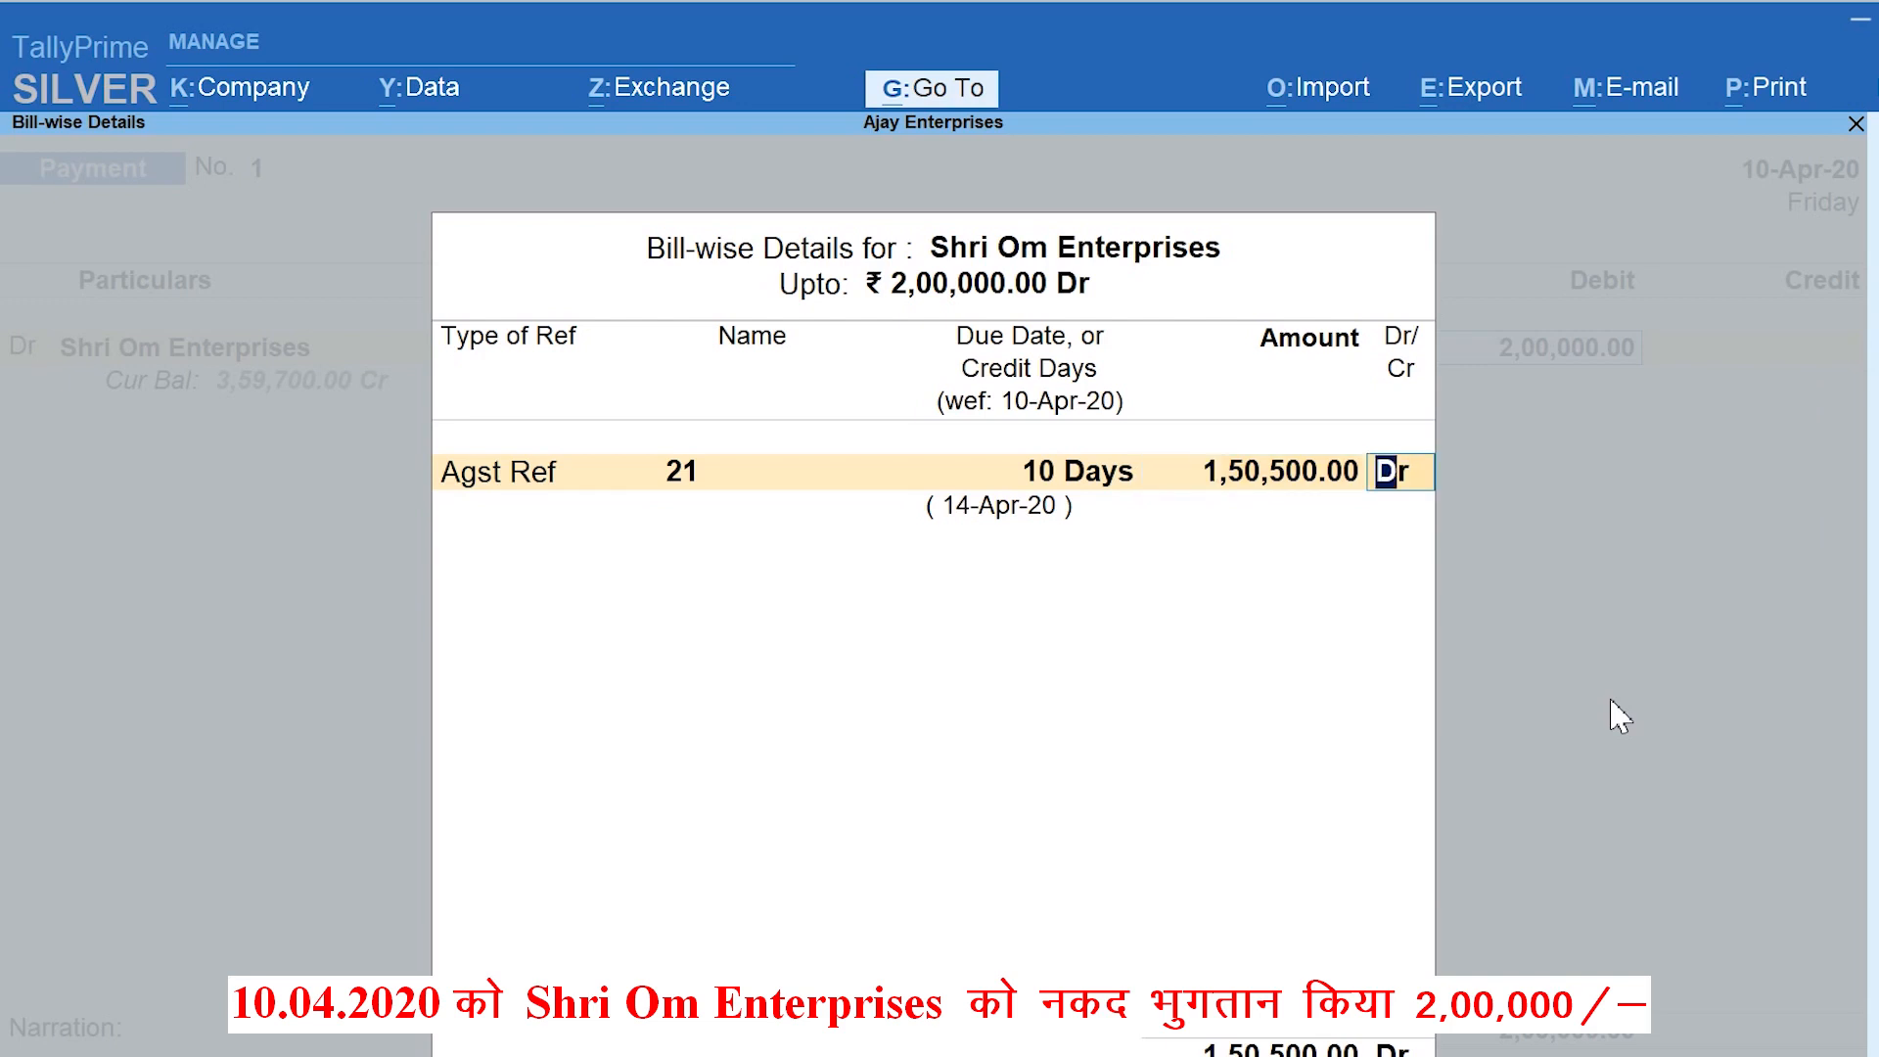
key("Return")
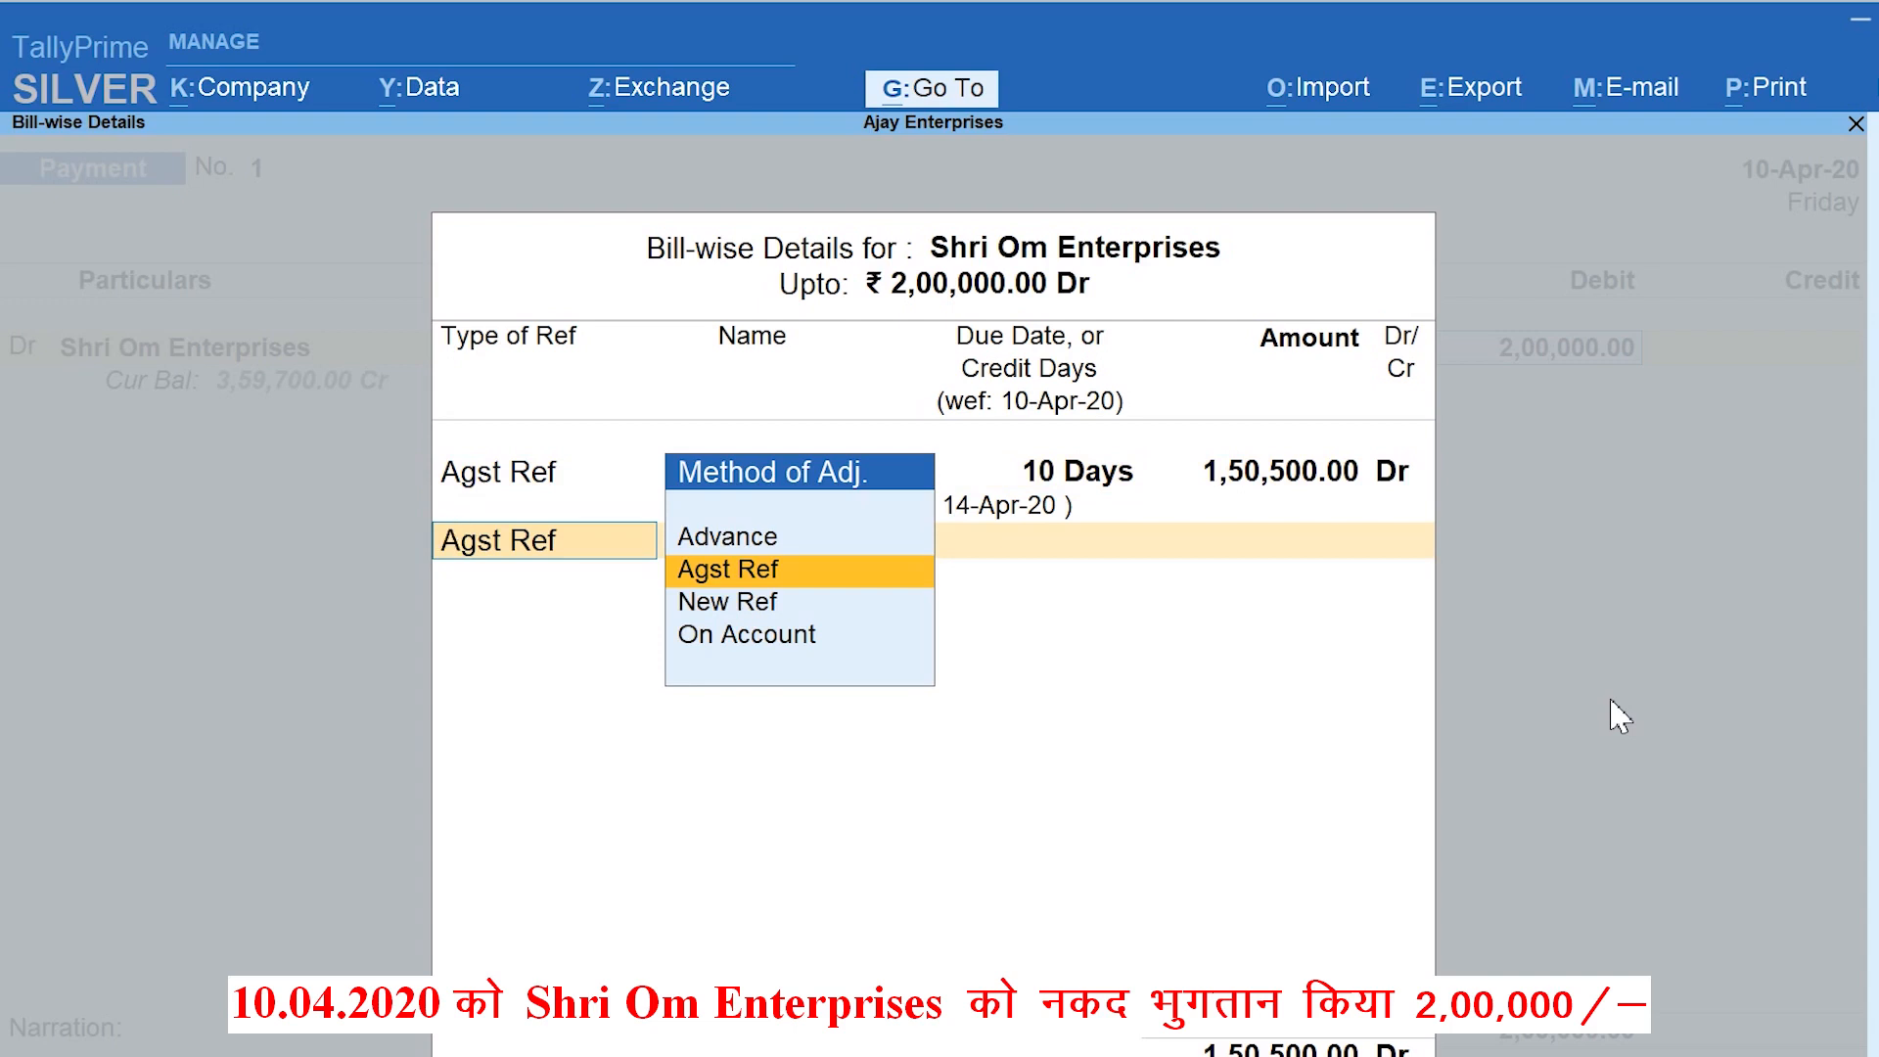
key("Return")
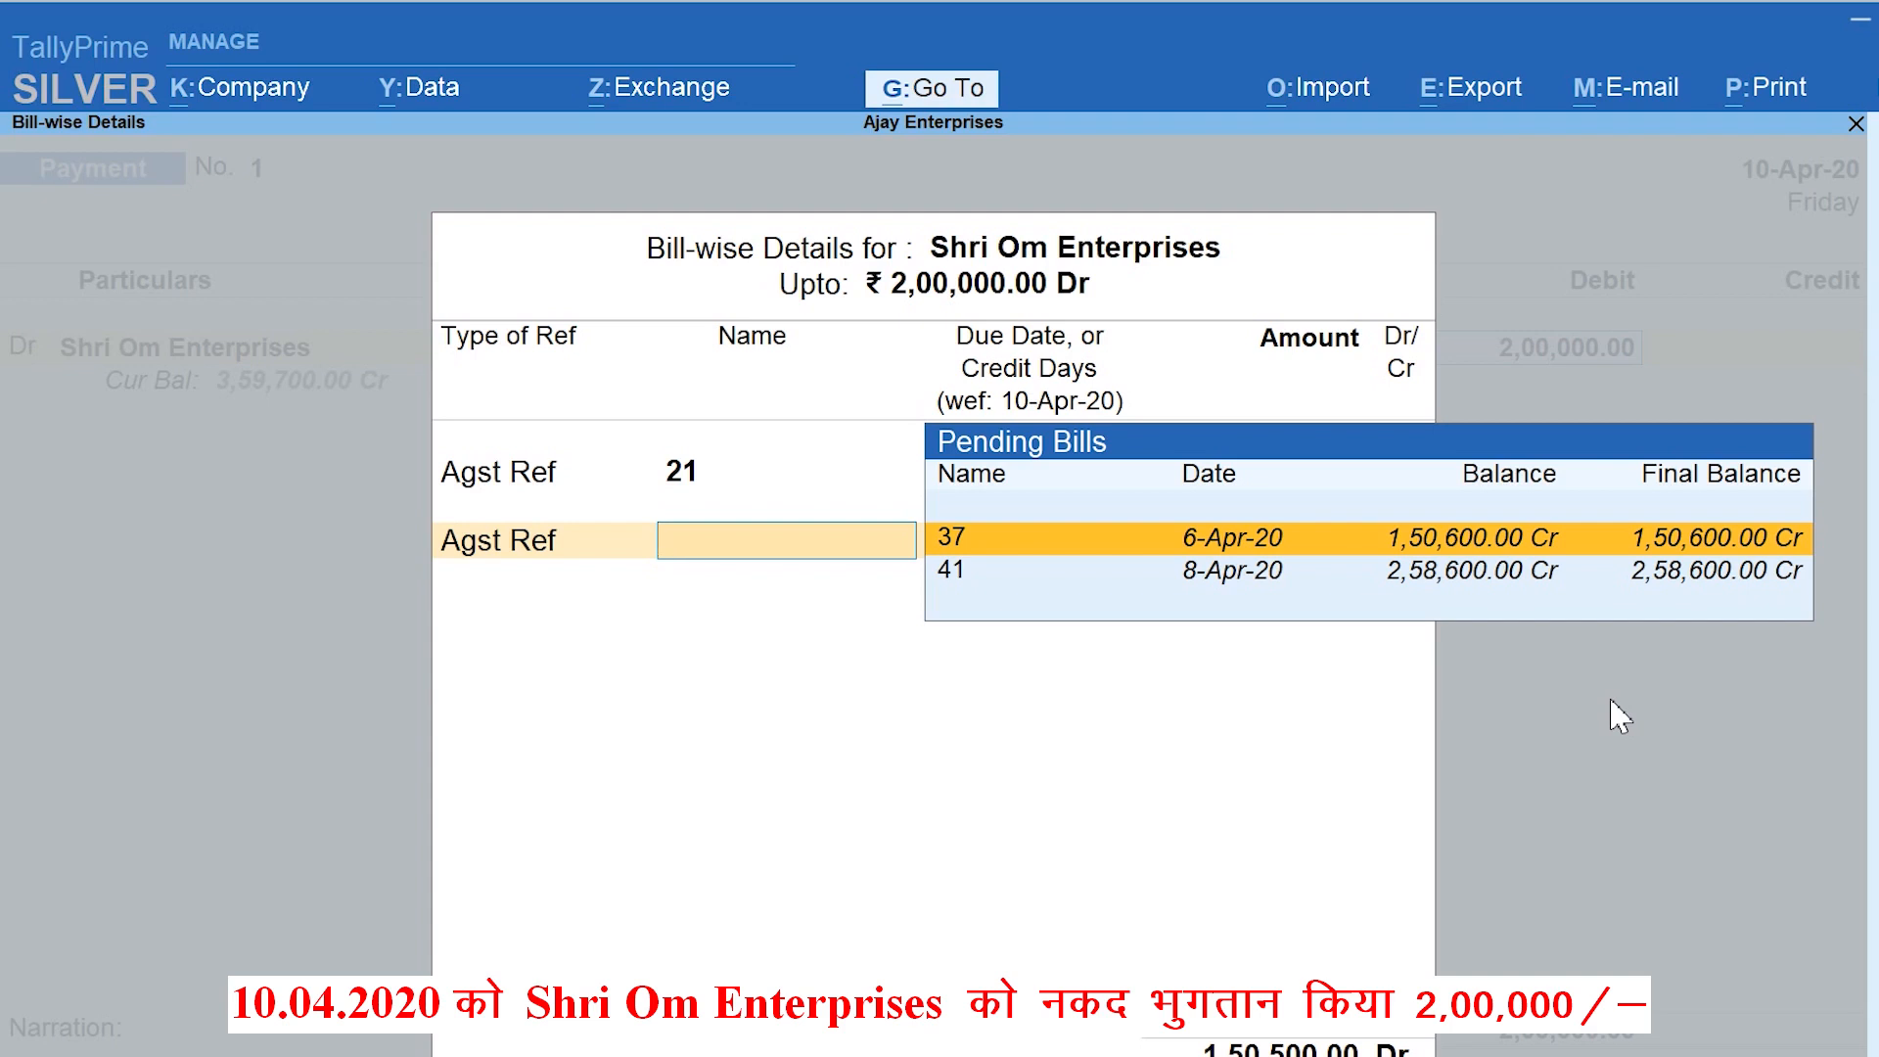
key("Return")
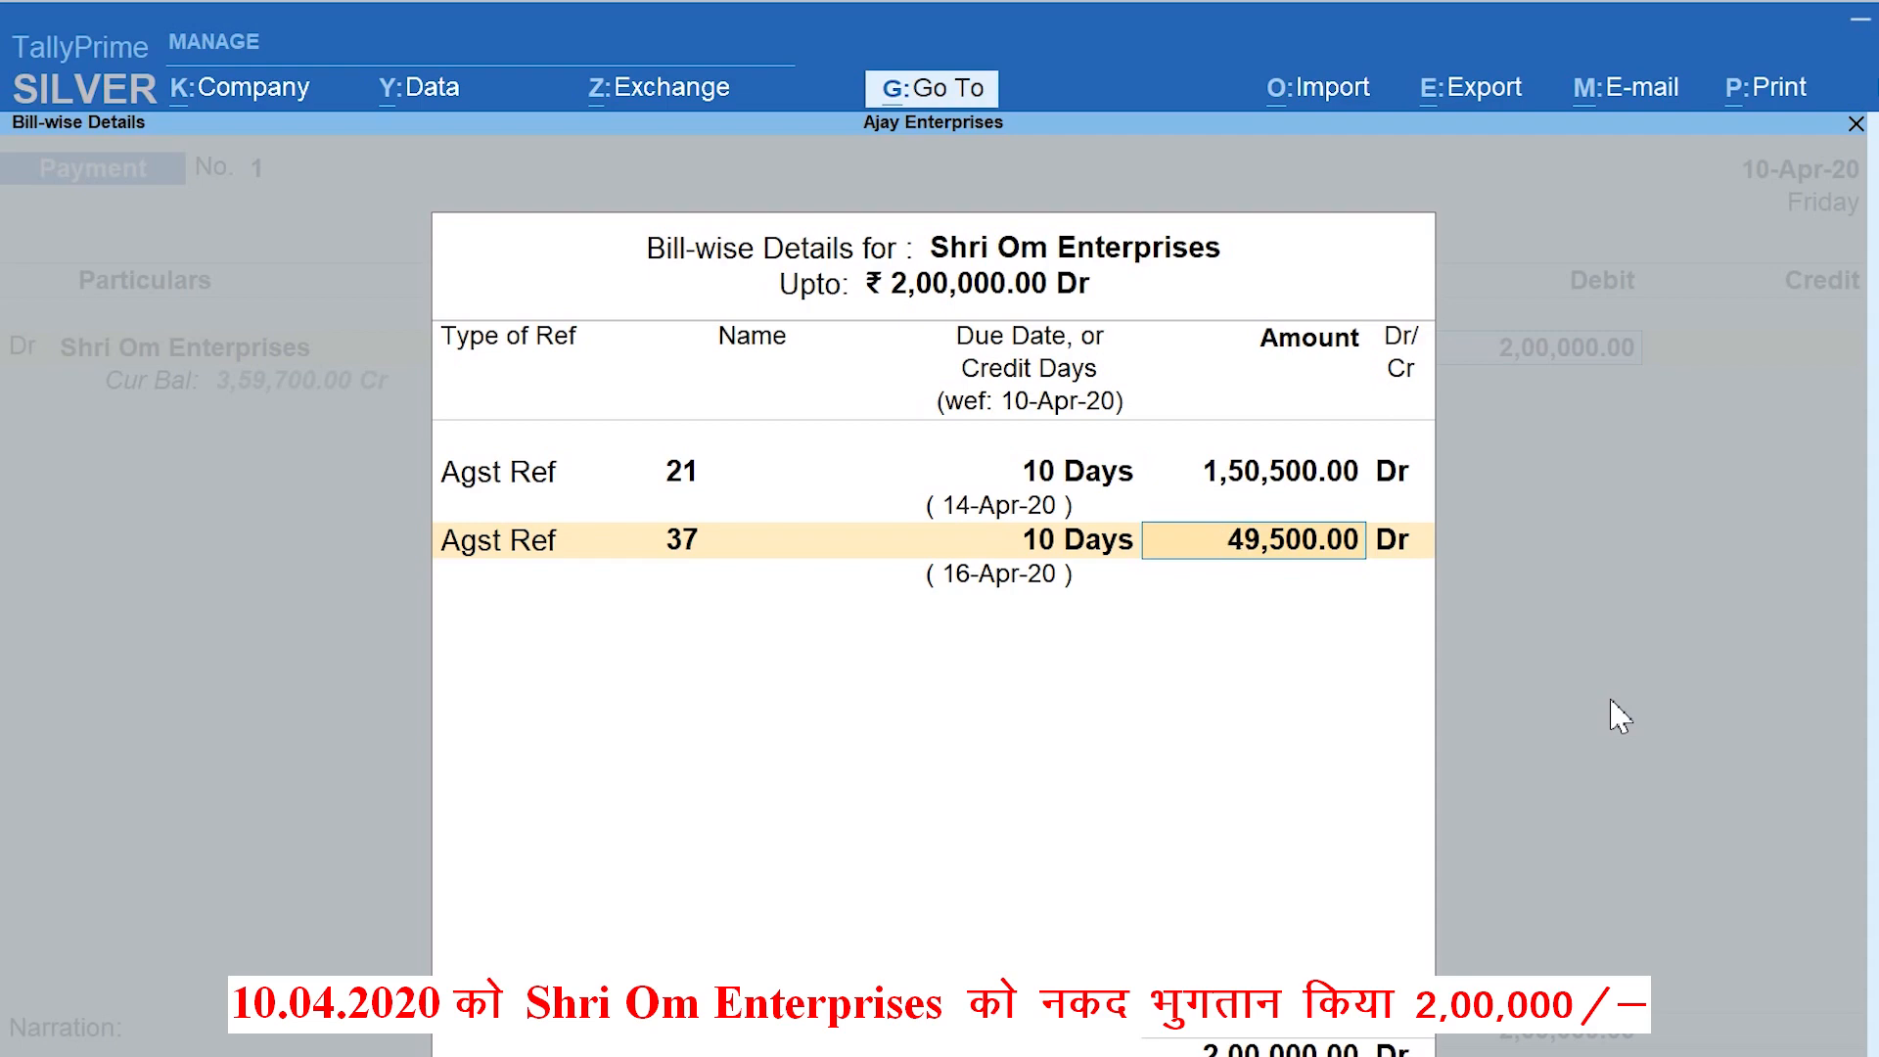
key("Return")
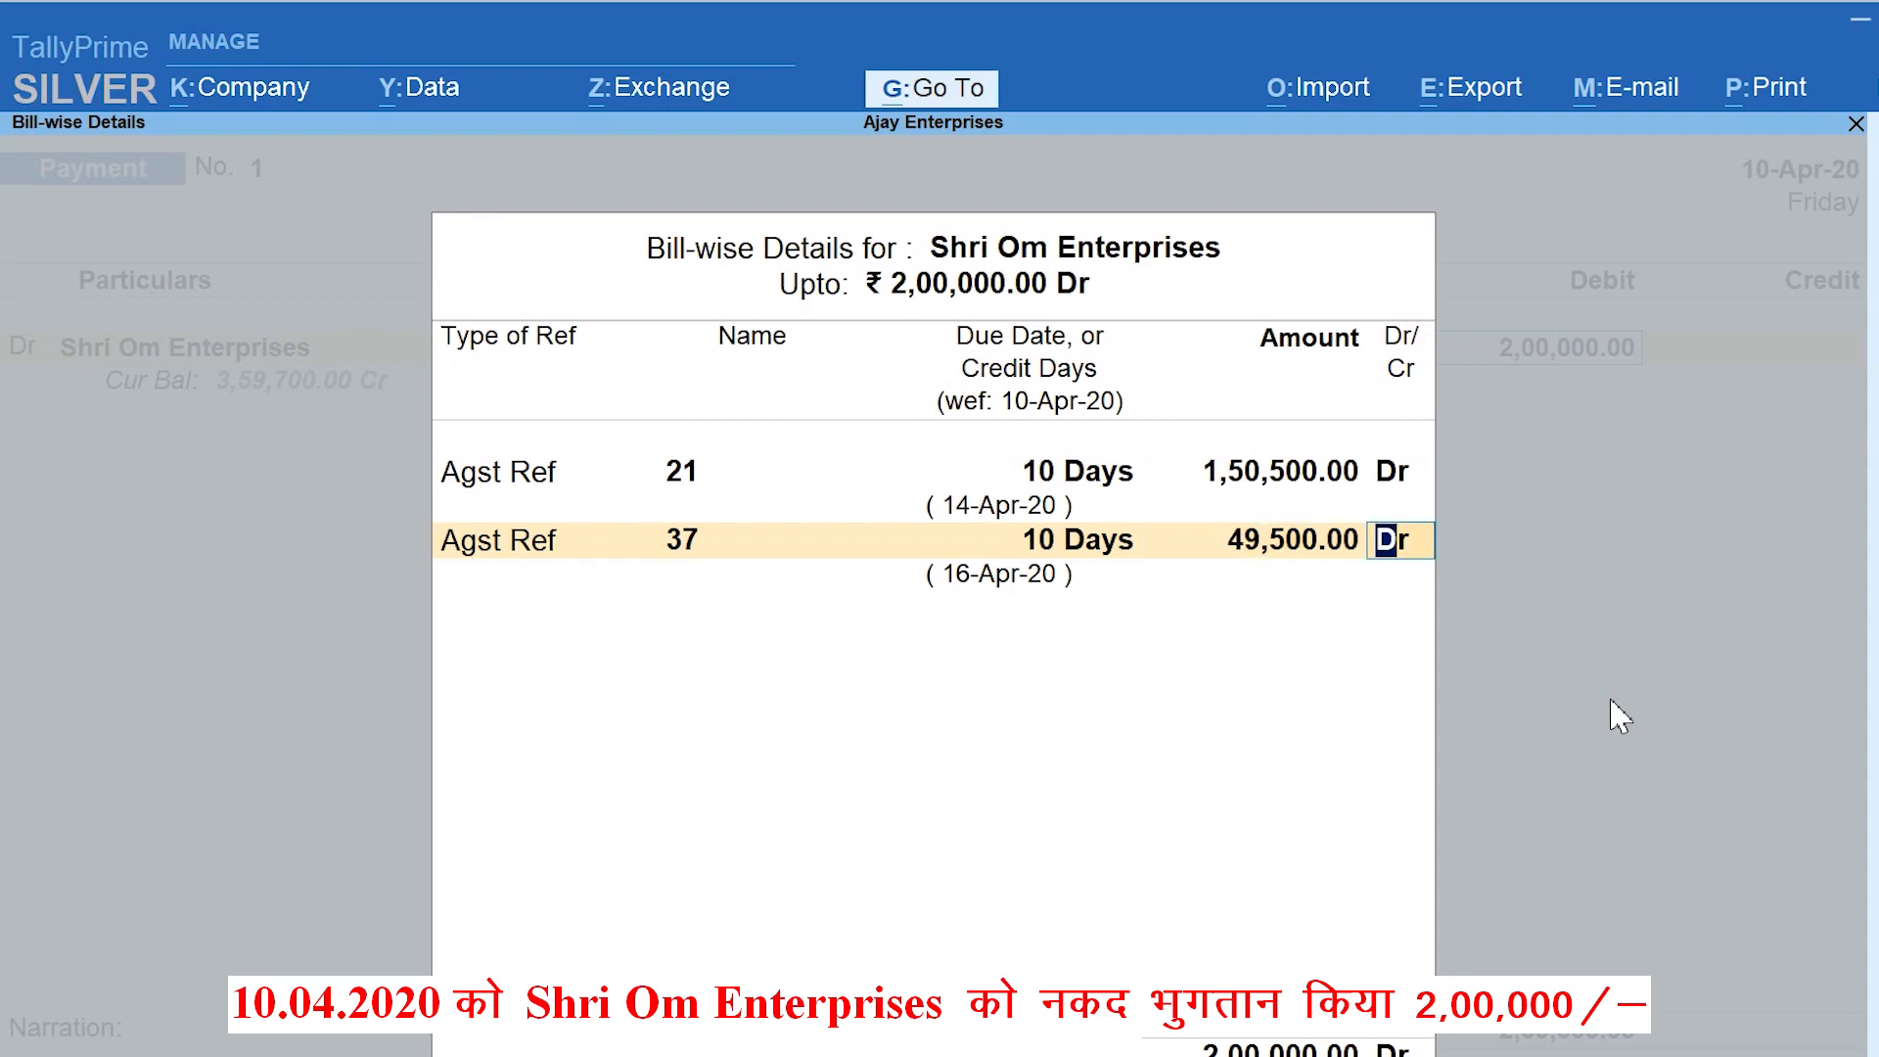
key("Return")
Finish the bill allocation, credit the 2,00,000 to Cash, and save the payment voucher
key("Return")
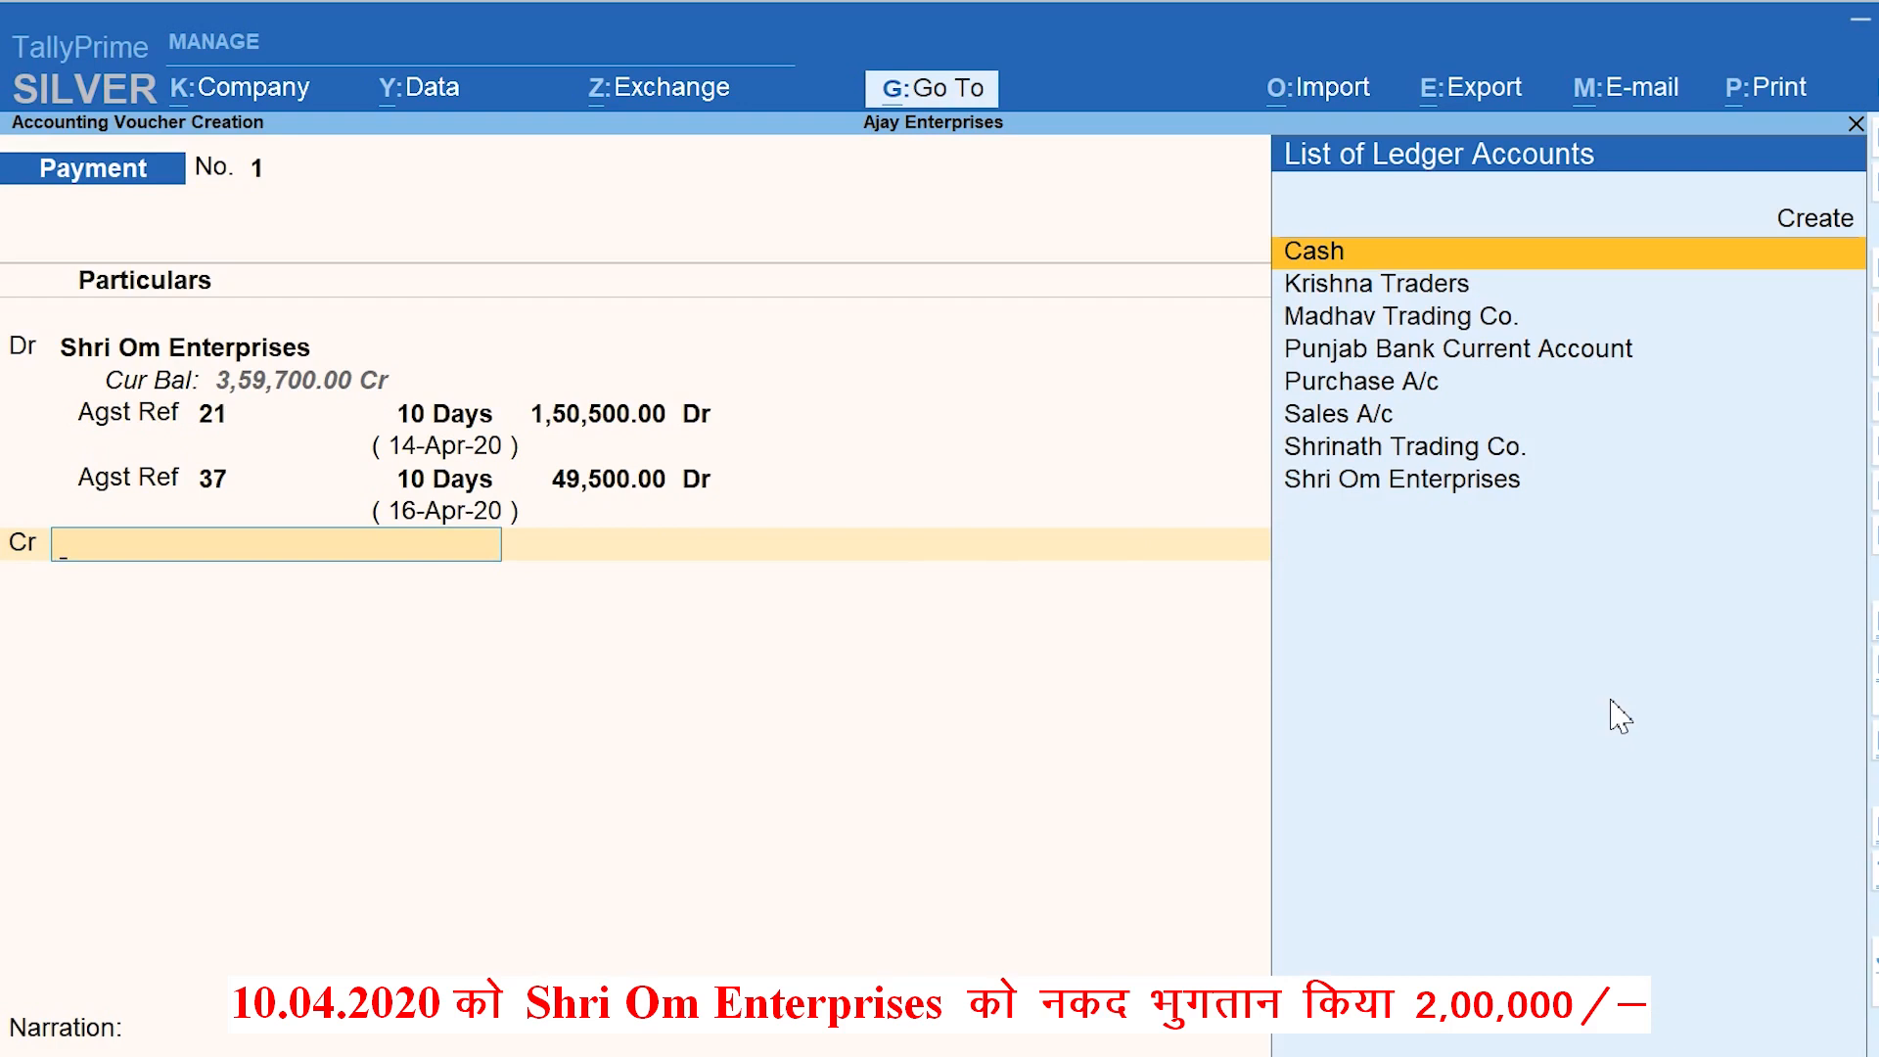
key("Return")
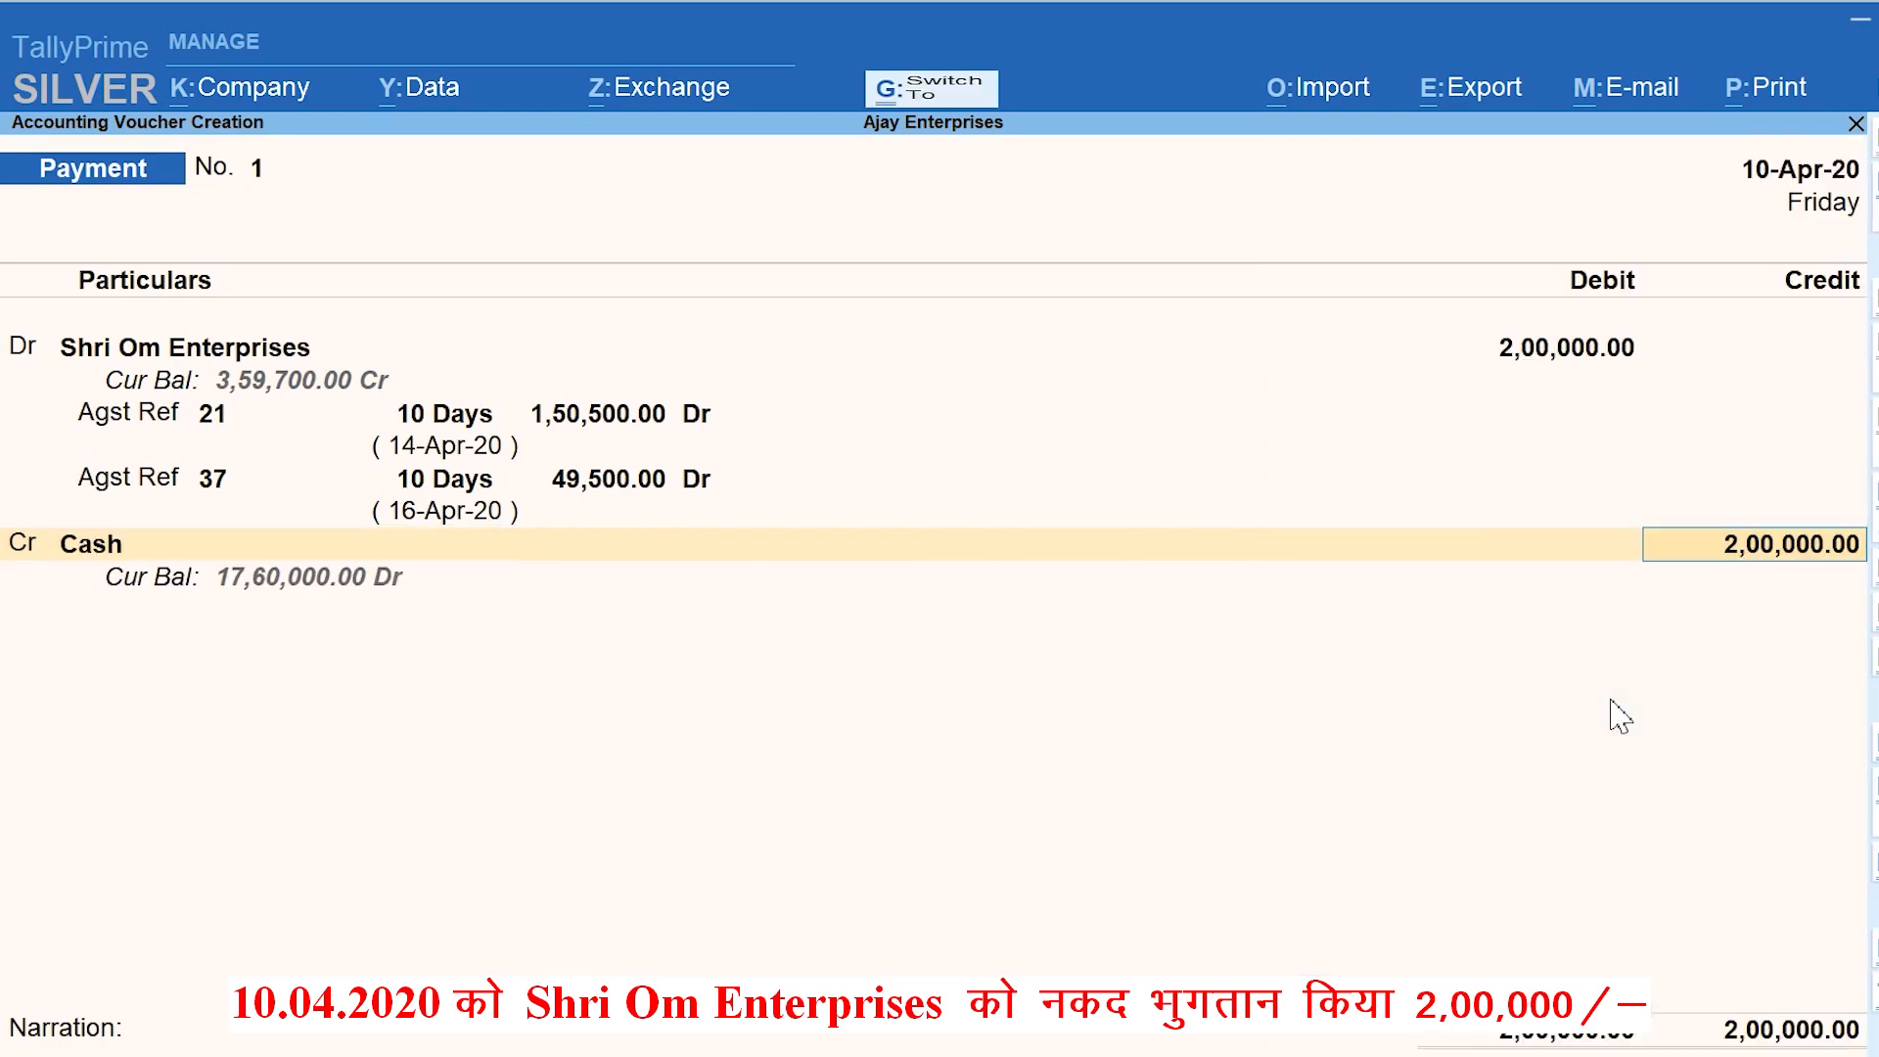
key("ctrl+a")
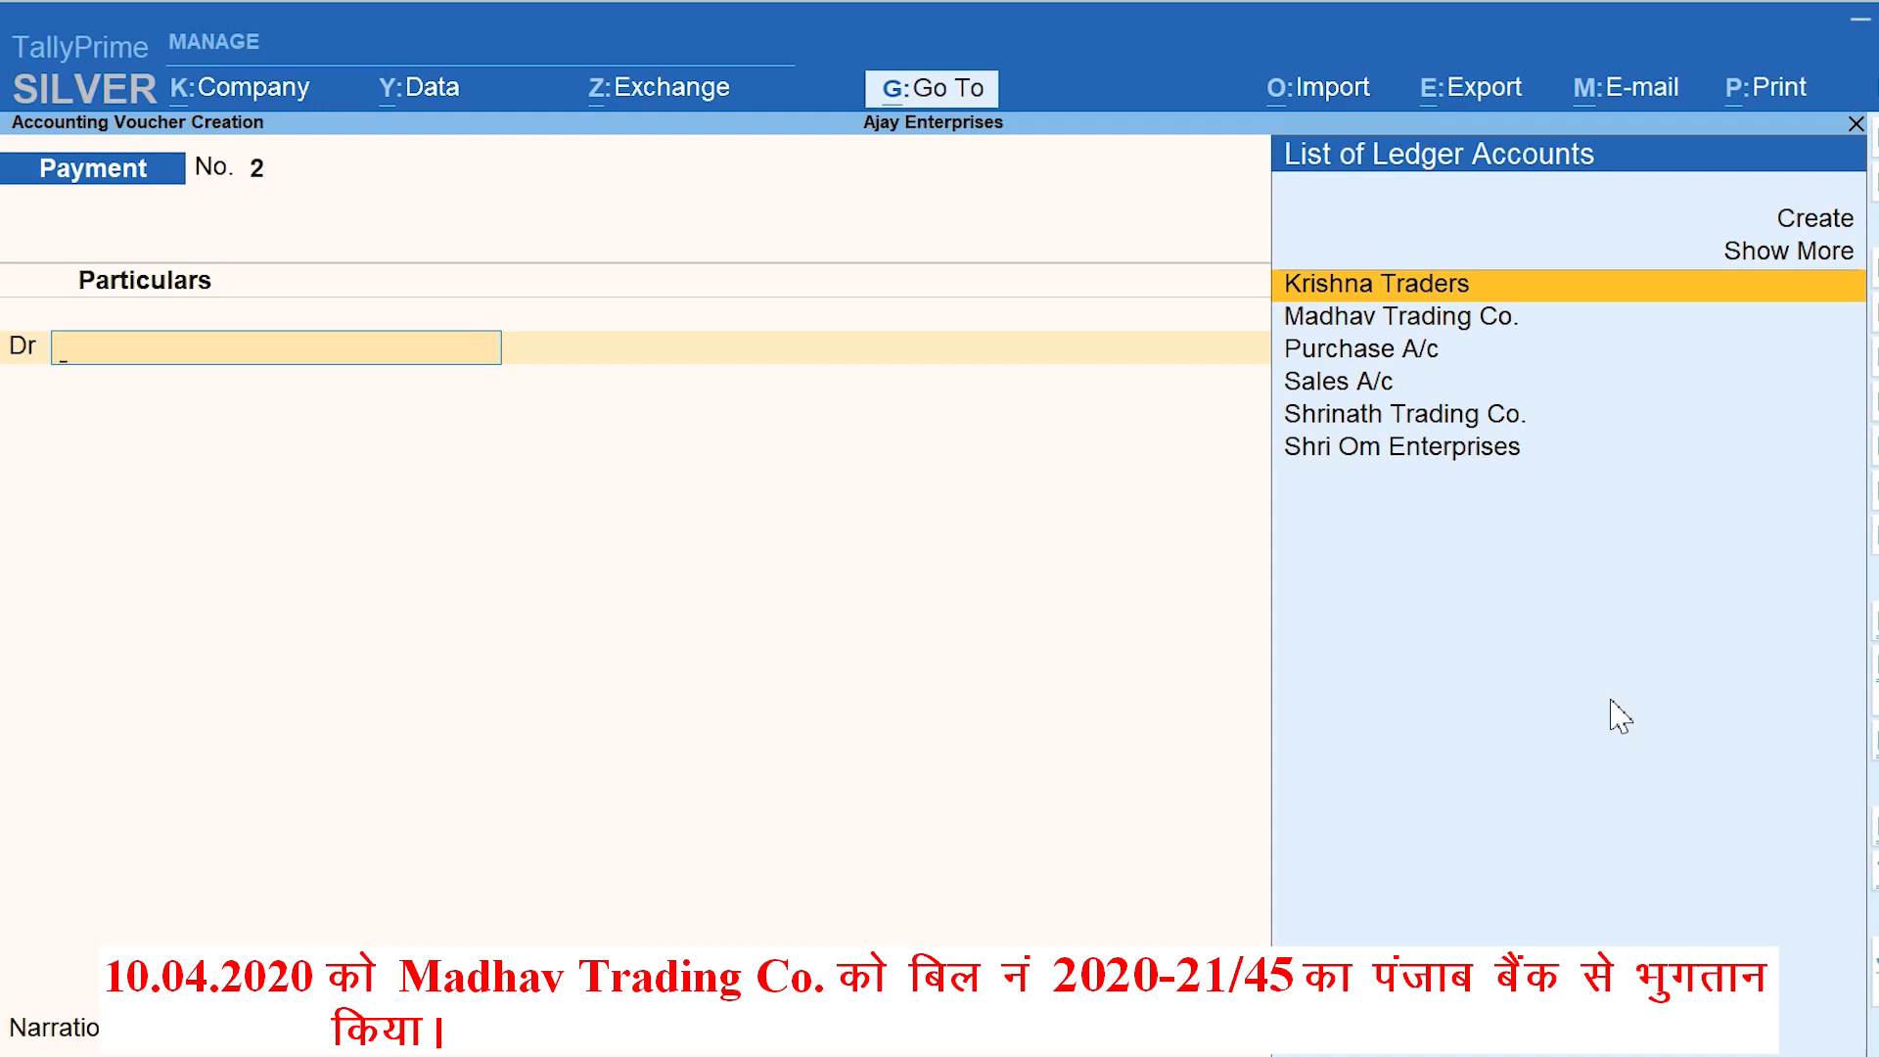
Debit Madhav Trading Co. in the new payment voucher, and set Preallocate bills for Payment/Receipt/Journal Vouchers to Yes in the voucher configuration
key("Down")
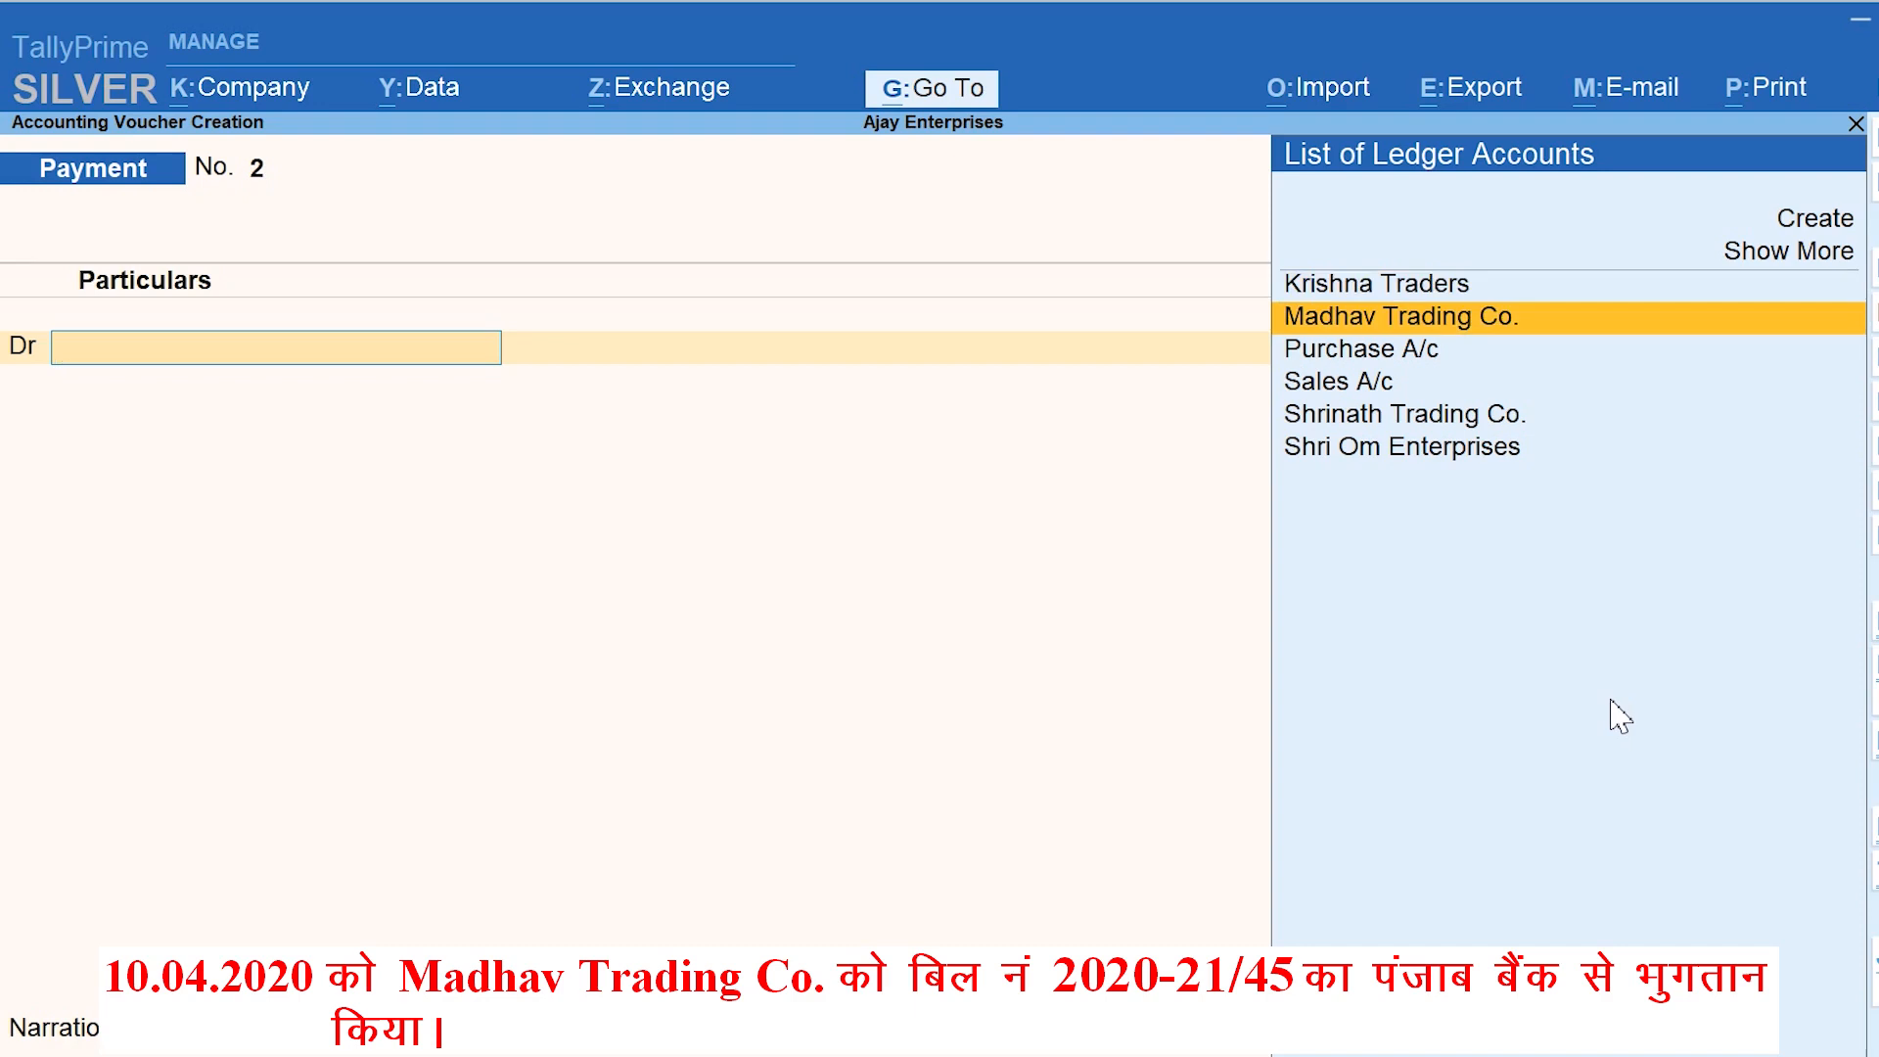
key("Return")
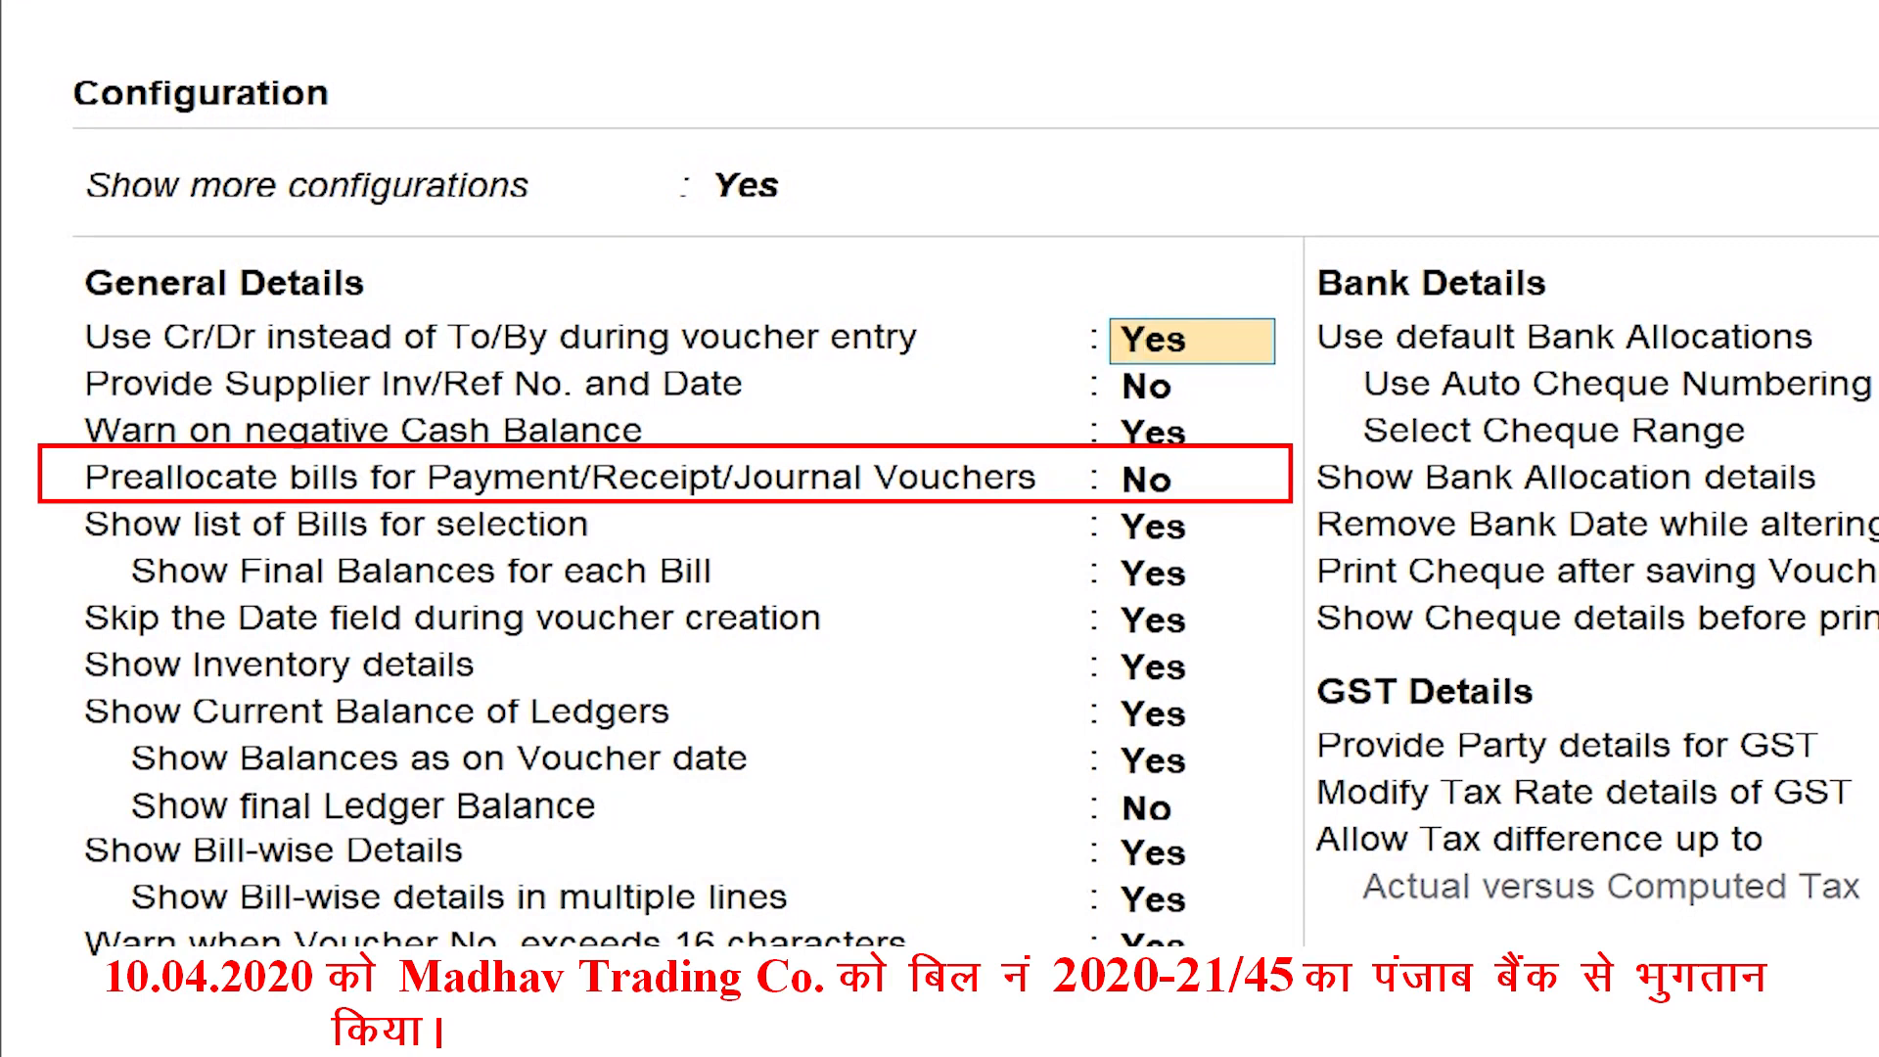
key("Down")
key("Down")
key("Down")
type("y")
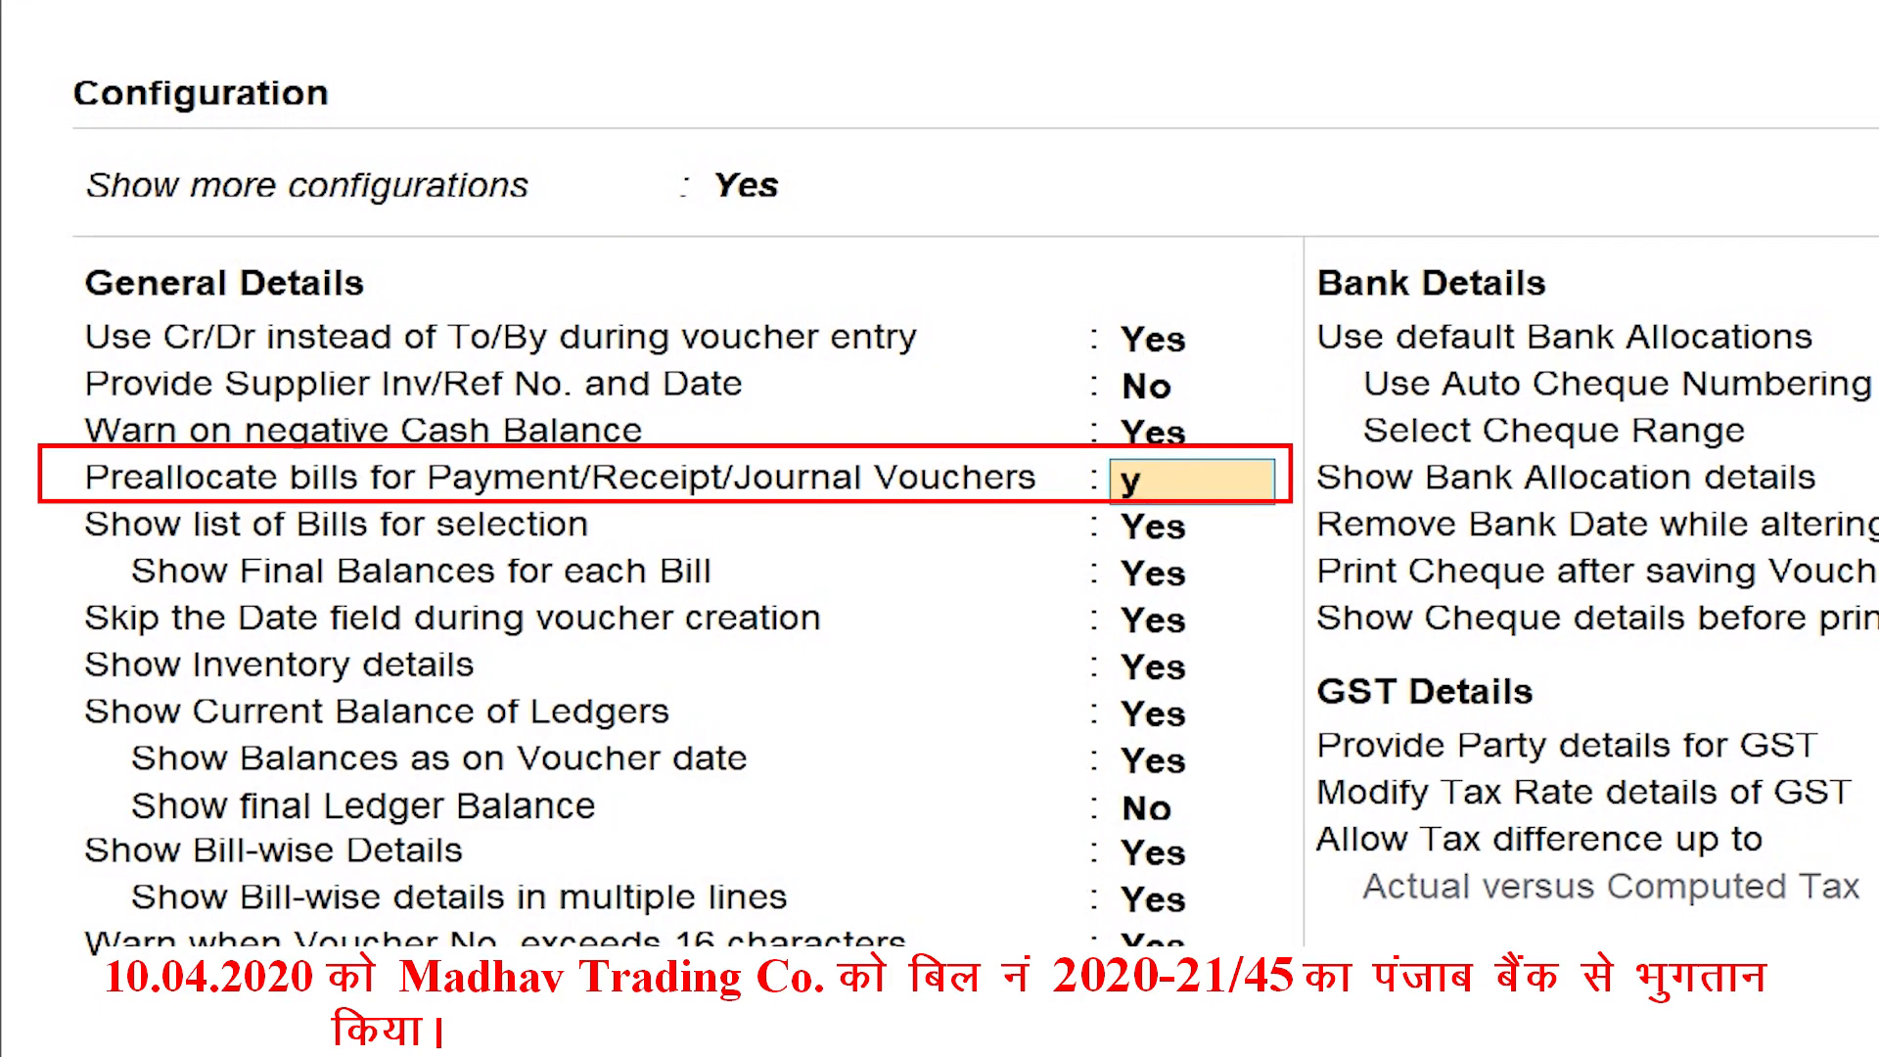
key("Return")
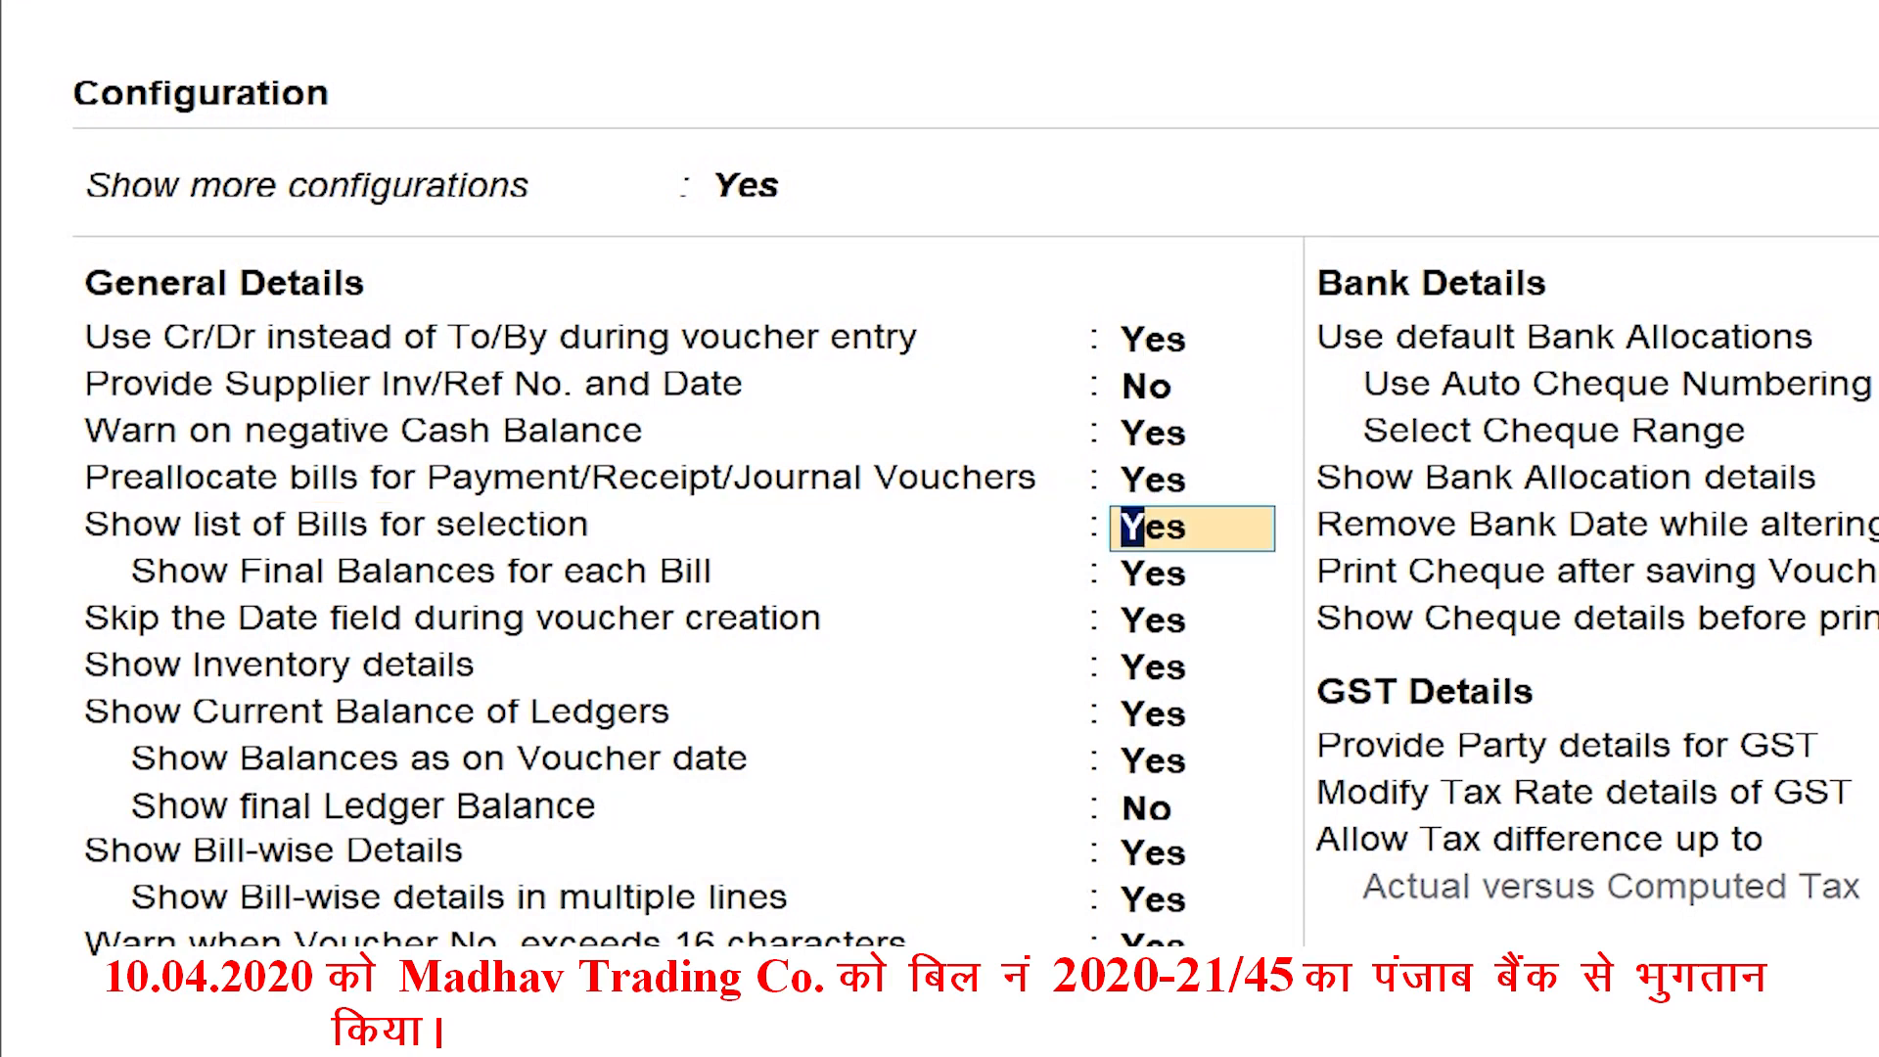
key("ctrl+a")
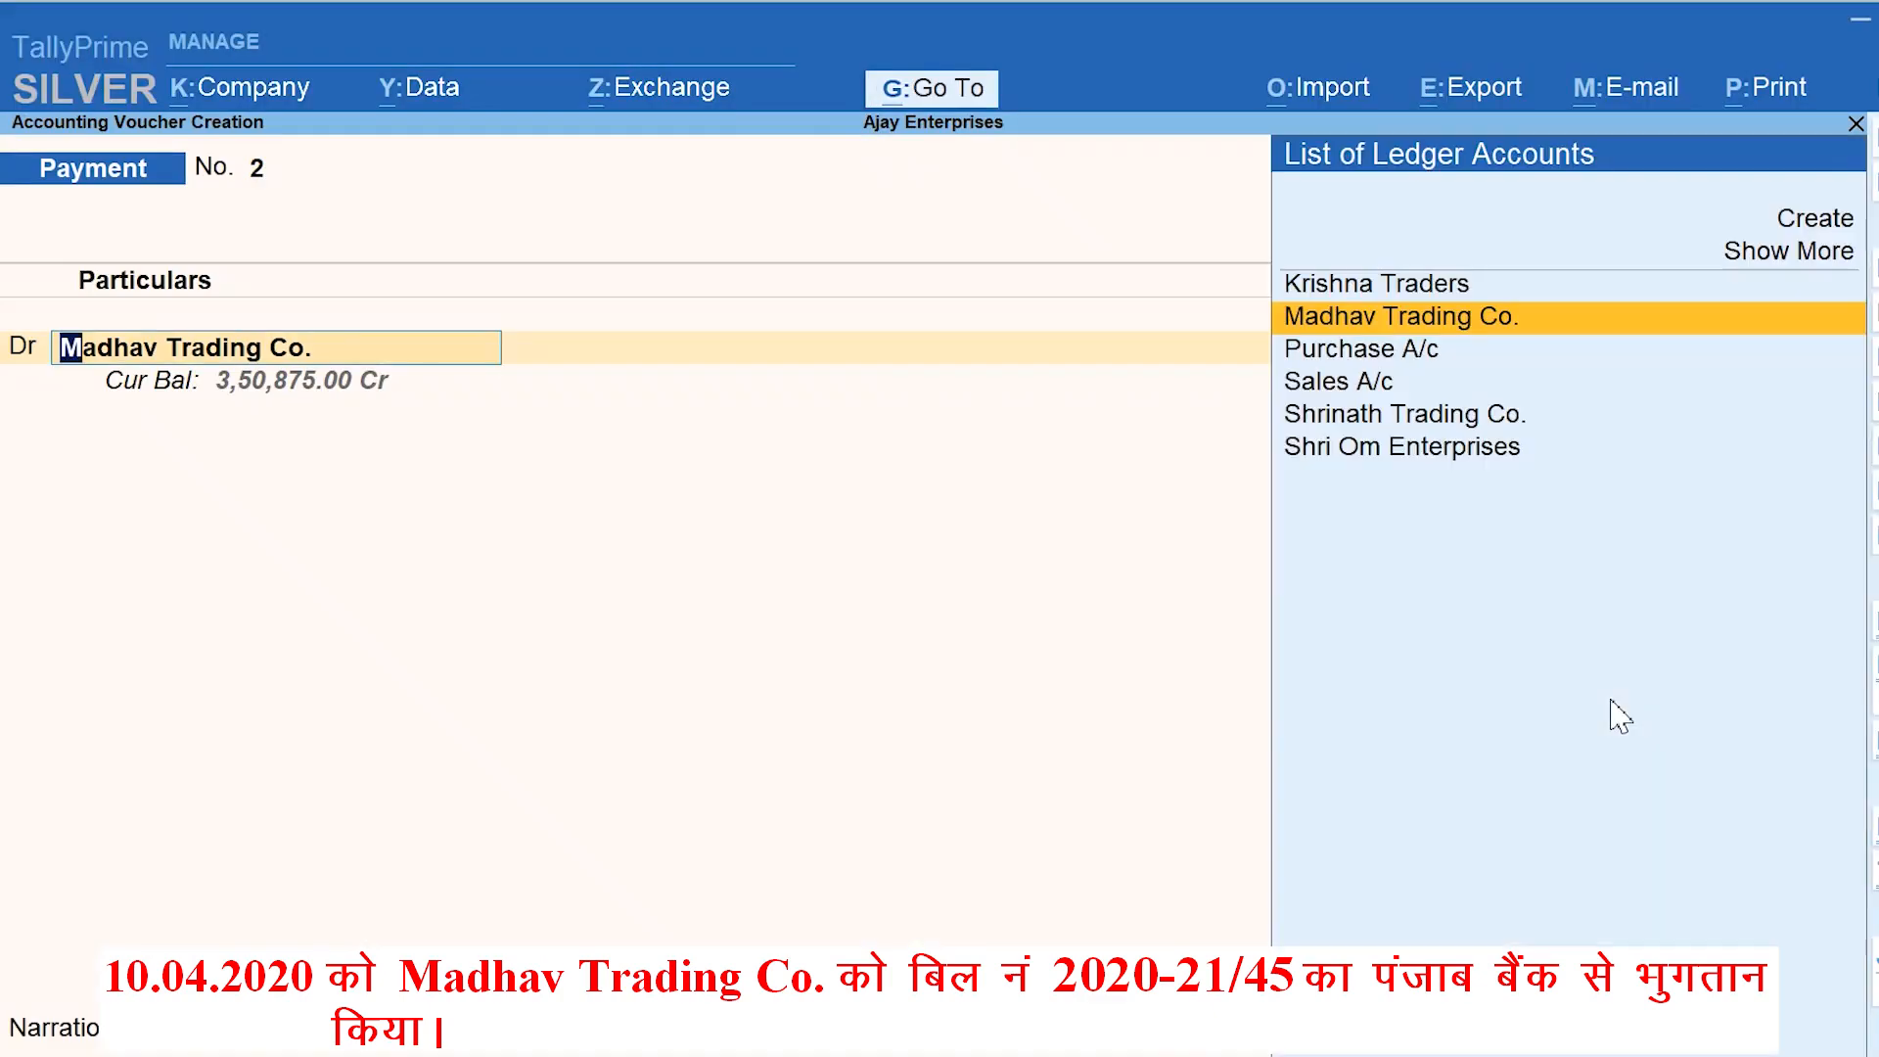
Allocate the Madhav Trading Co. payment as Agst Ref to bill 2020-21/45 for its full 73,825, and end the bill list
key("Return")
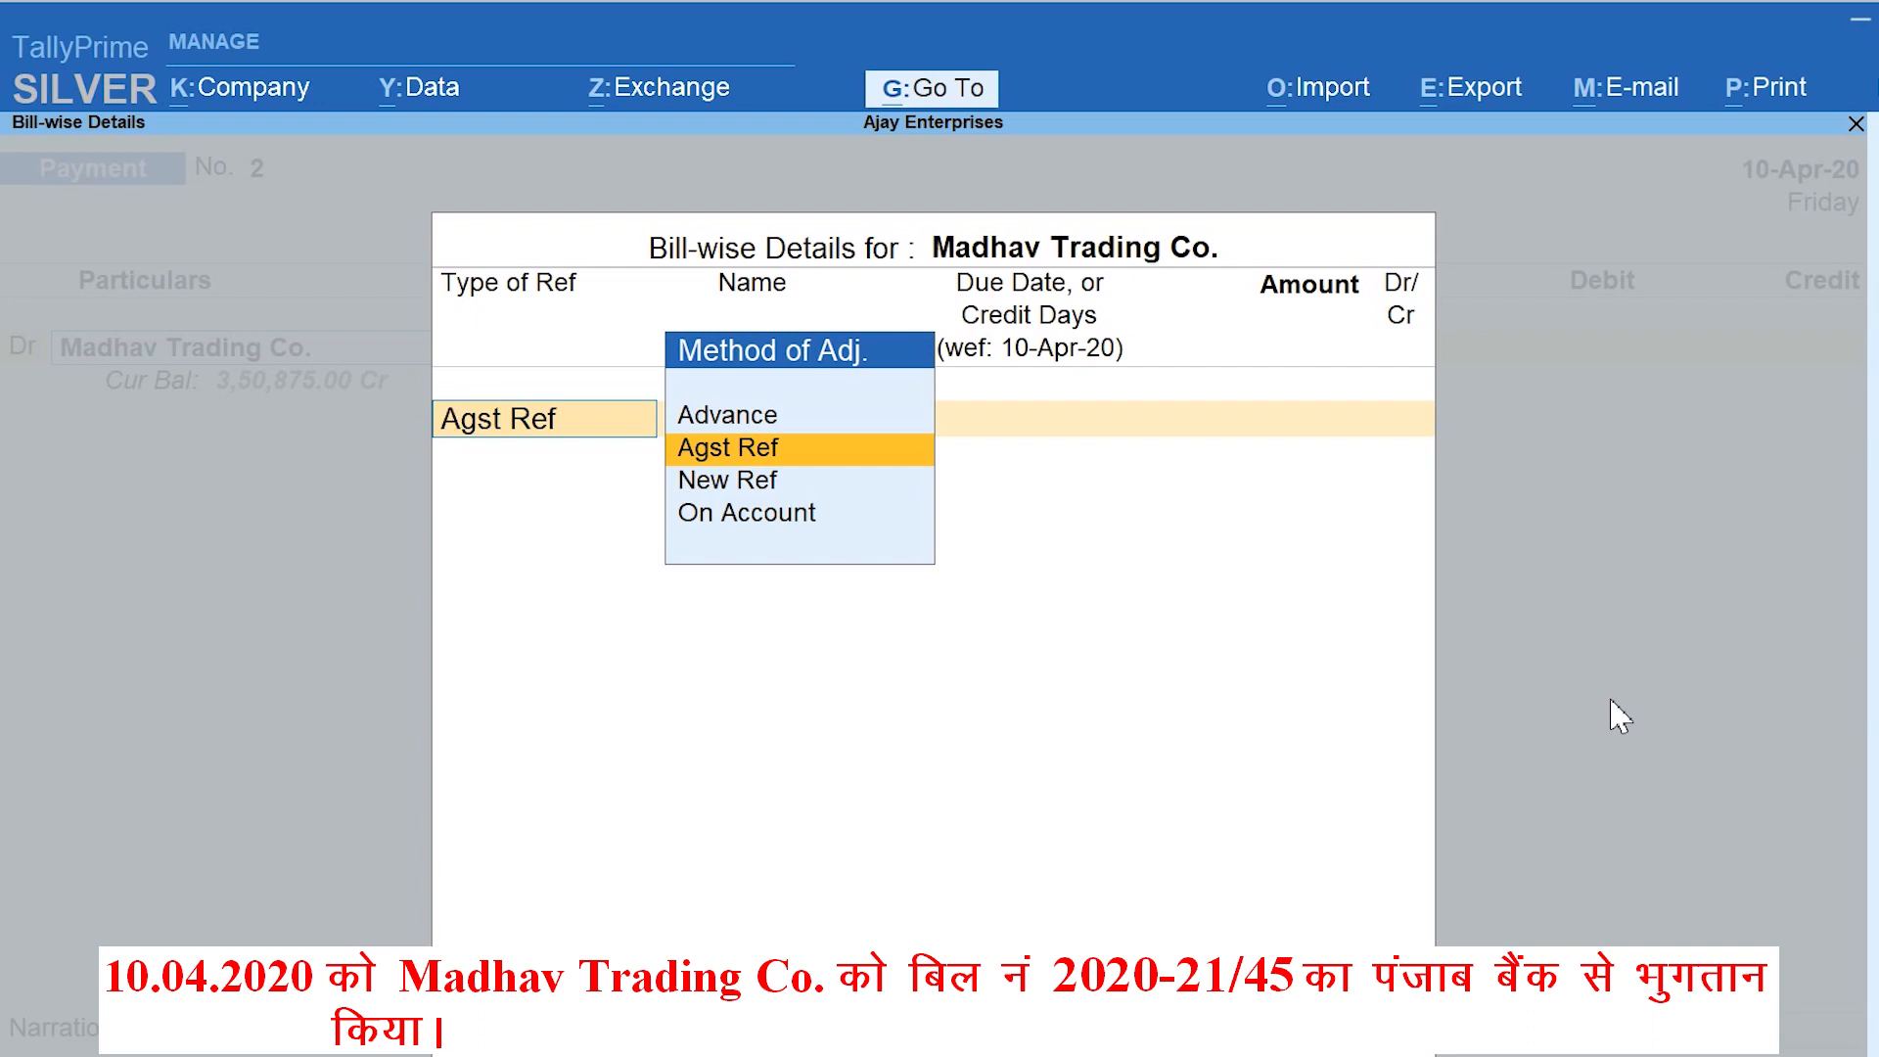
key("Return")
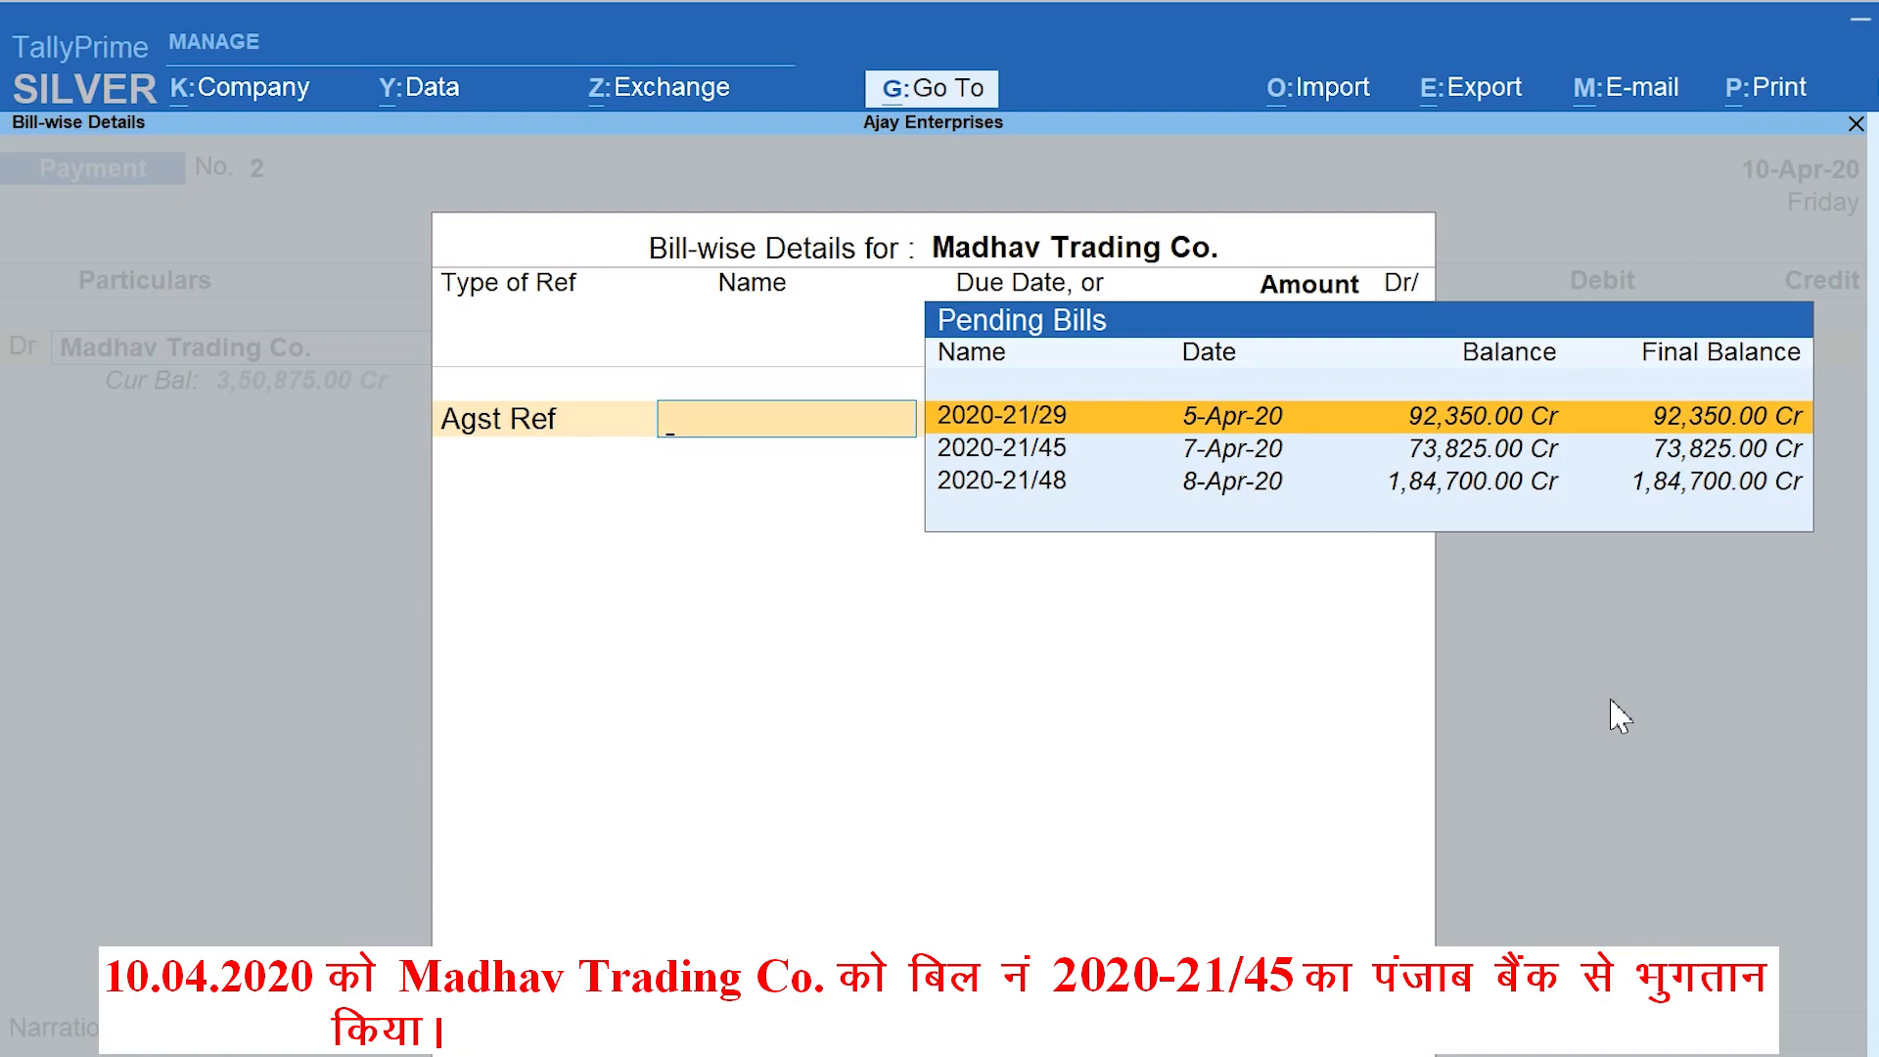
key("Down")
key("Return")
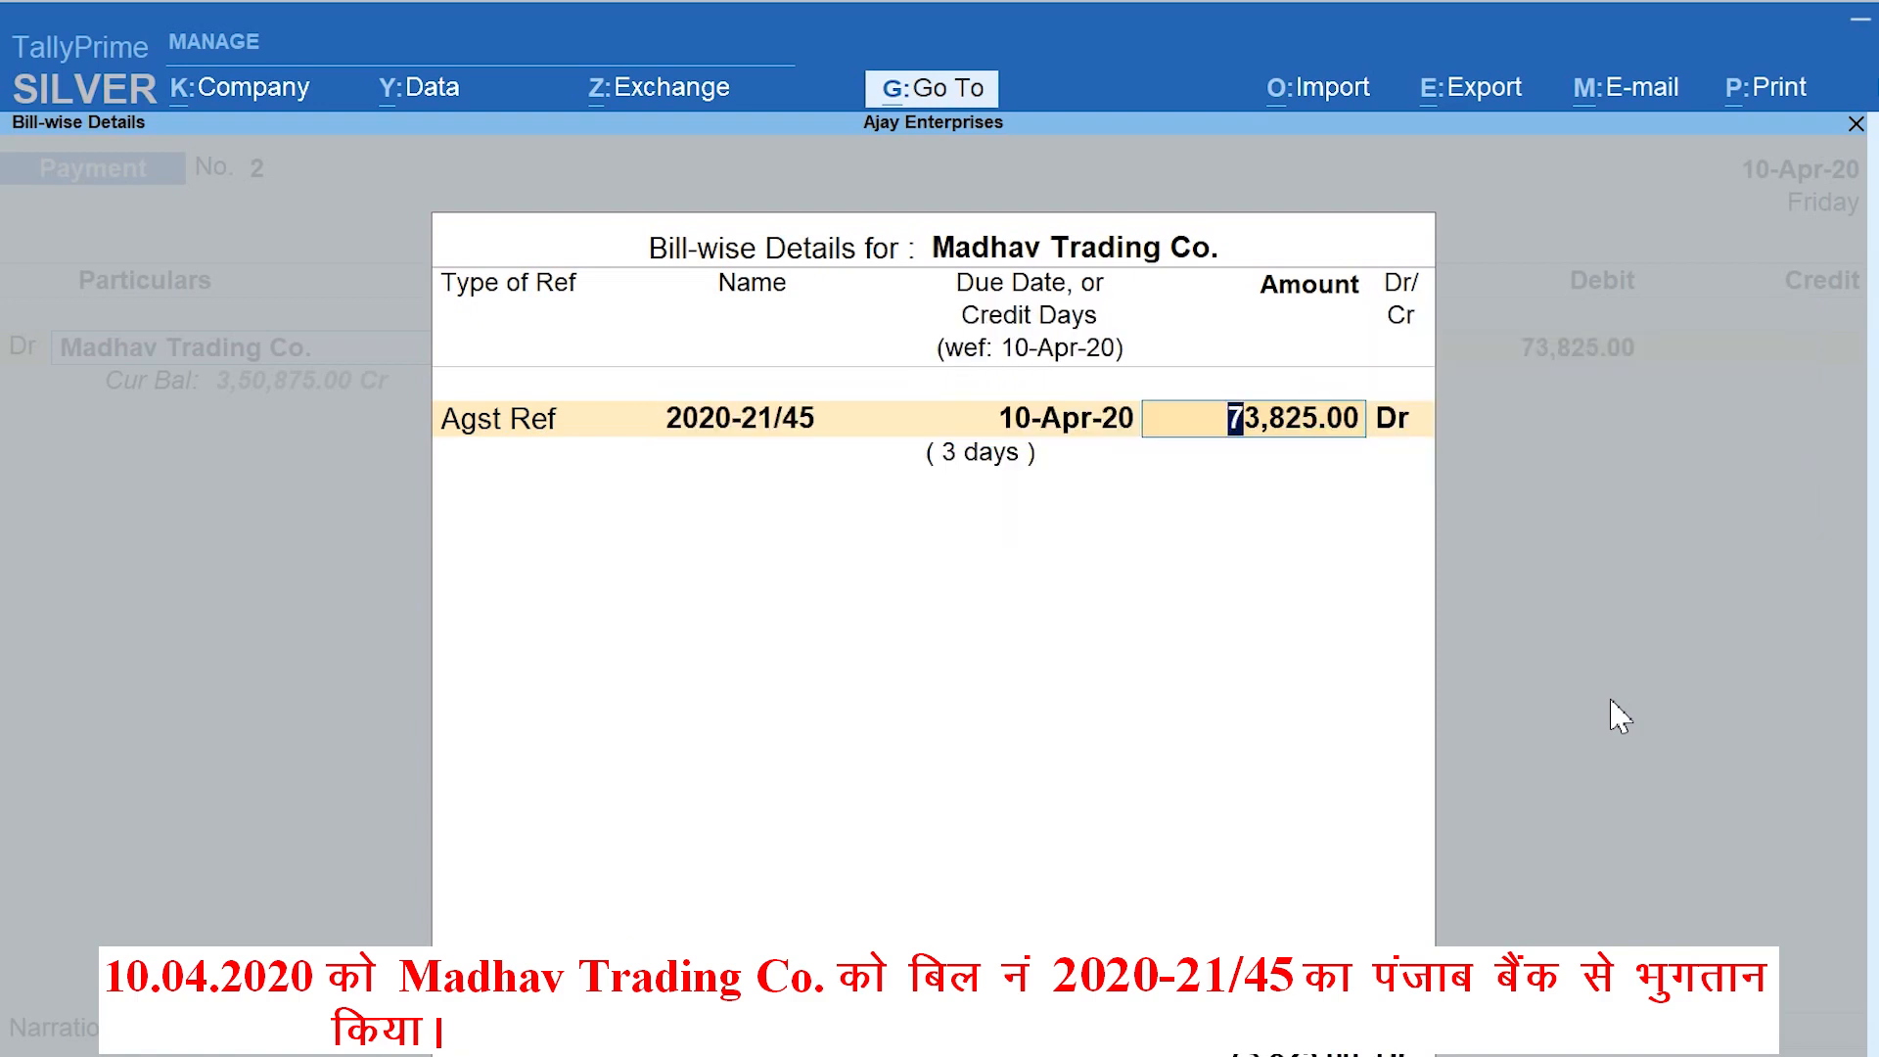
key("Return")
key("Return")
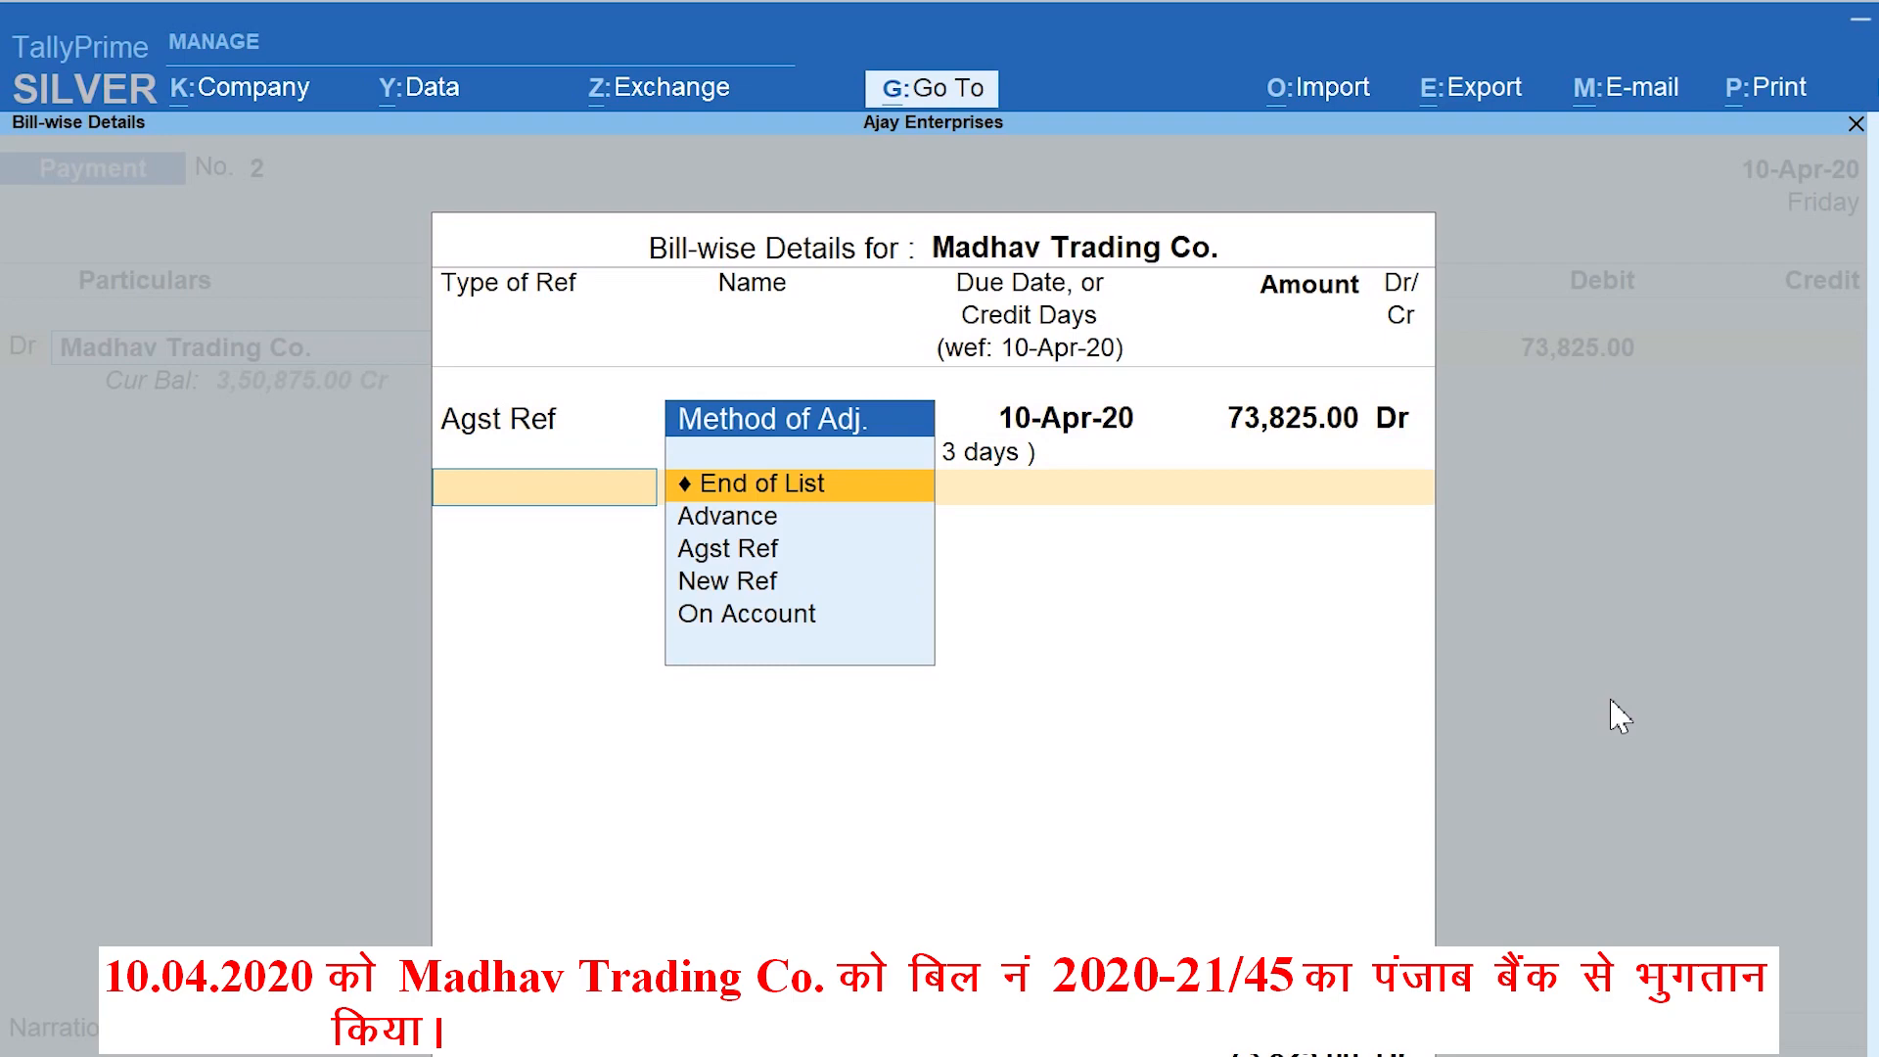
key("Return")
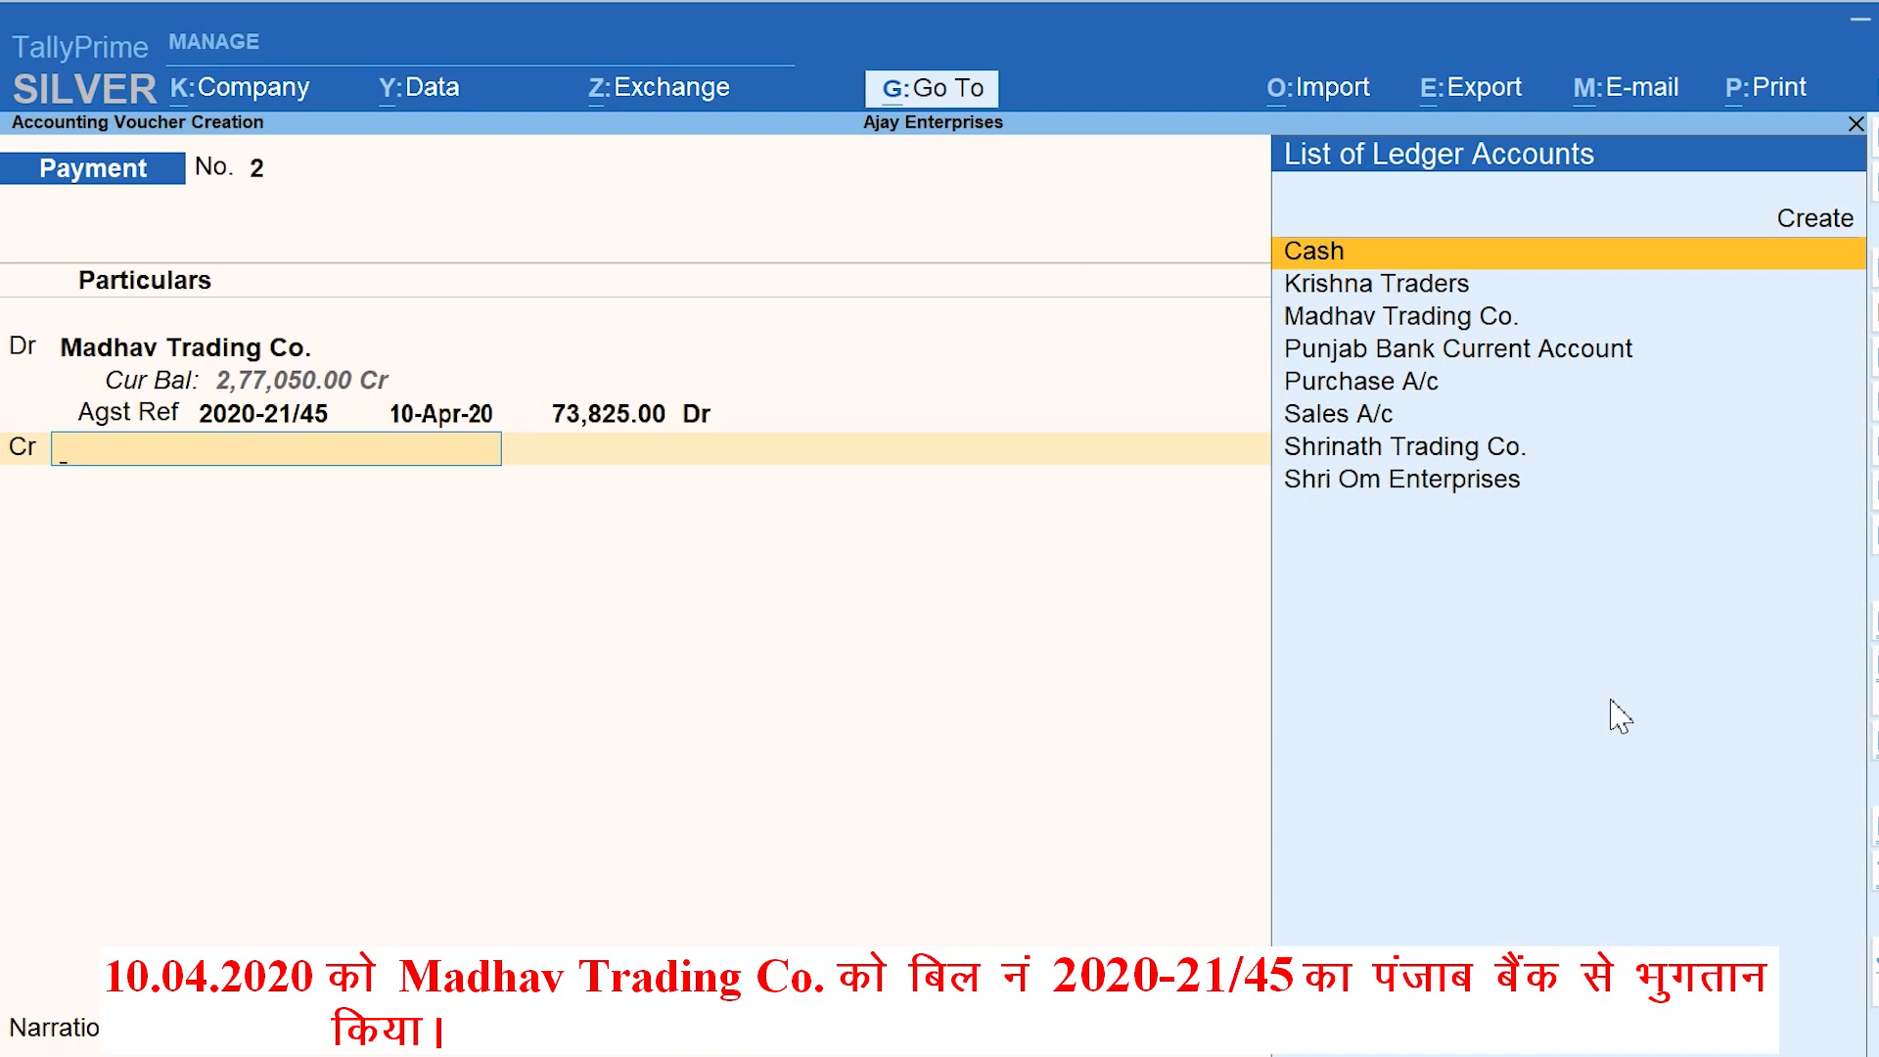
Credit the Madhav Trading Co. payment to Punjab Bank Current Account for 73,825 and save the voucher
key("Down")
key("Down")
key("Down")
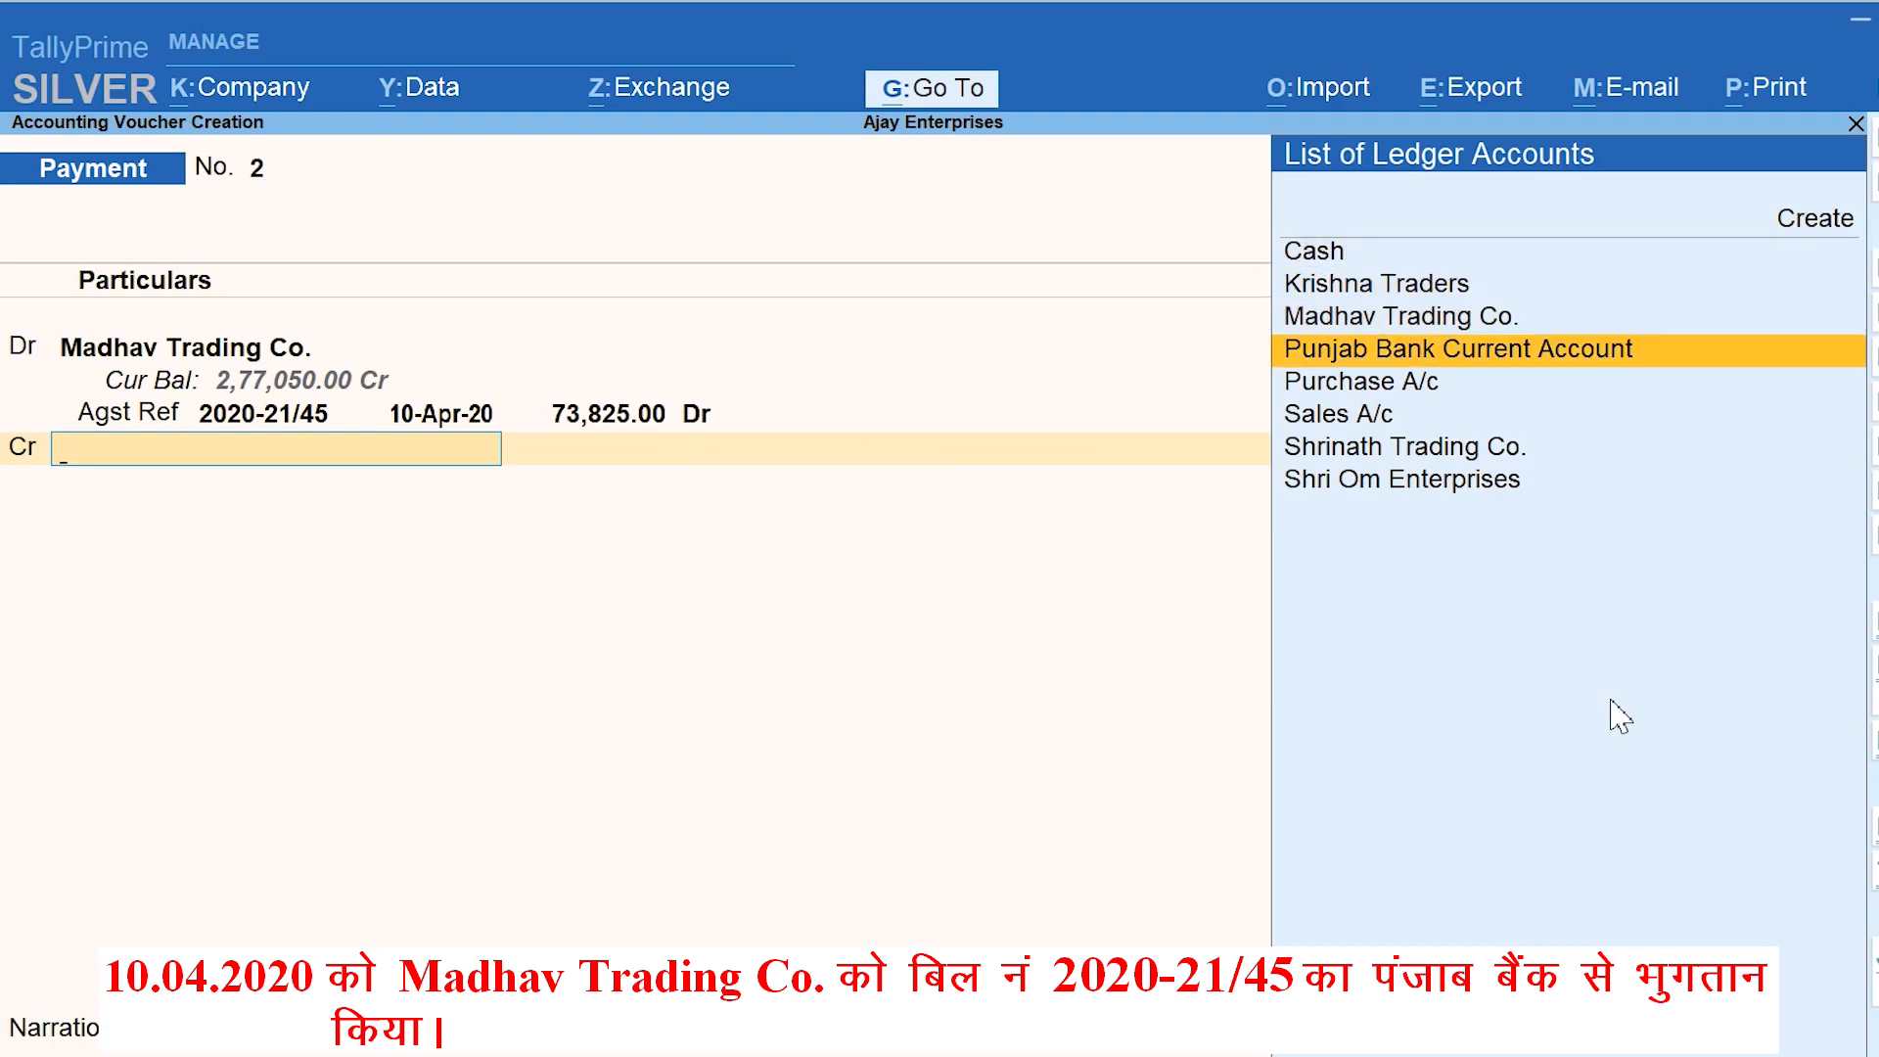
key("Return")
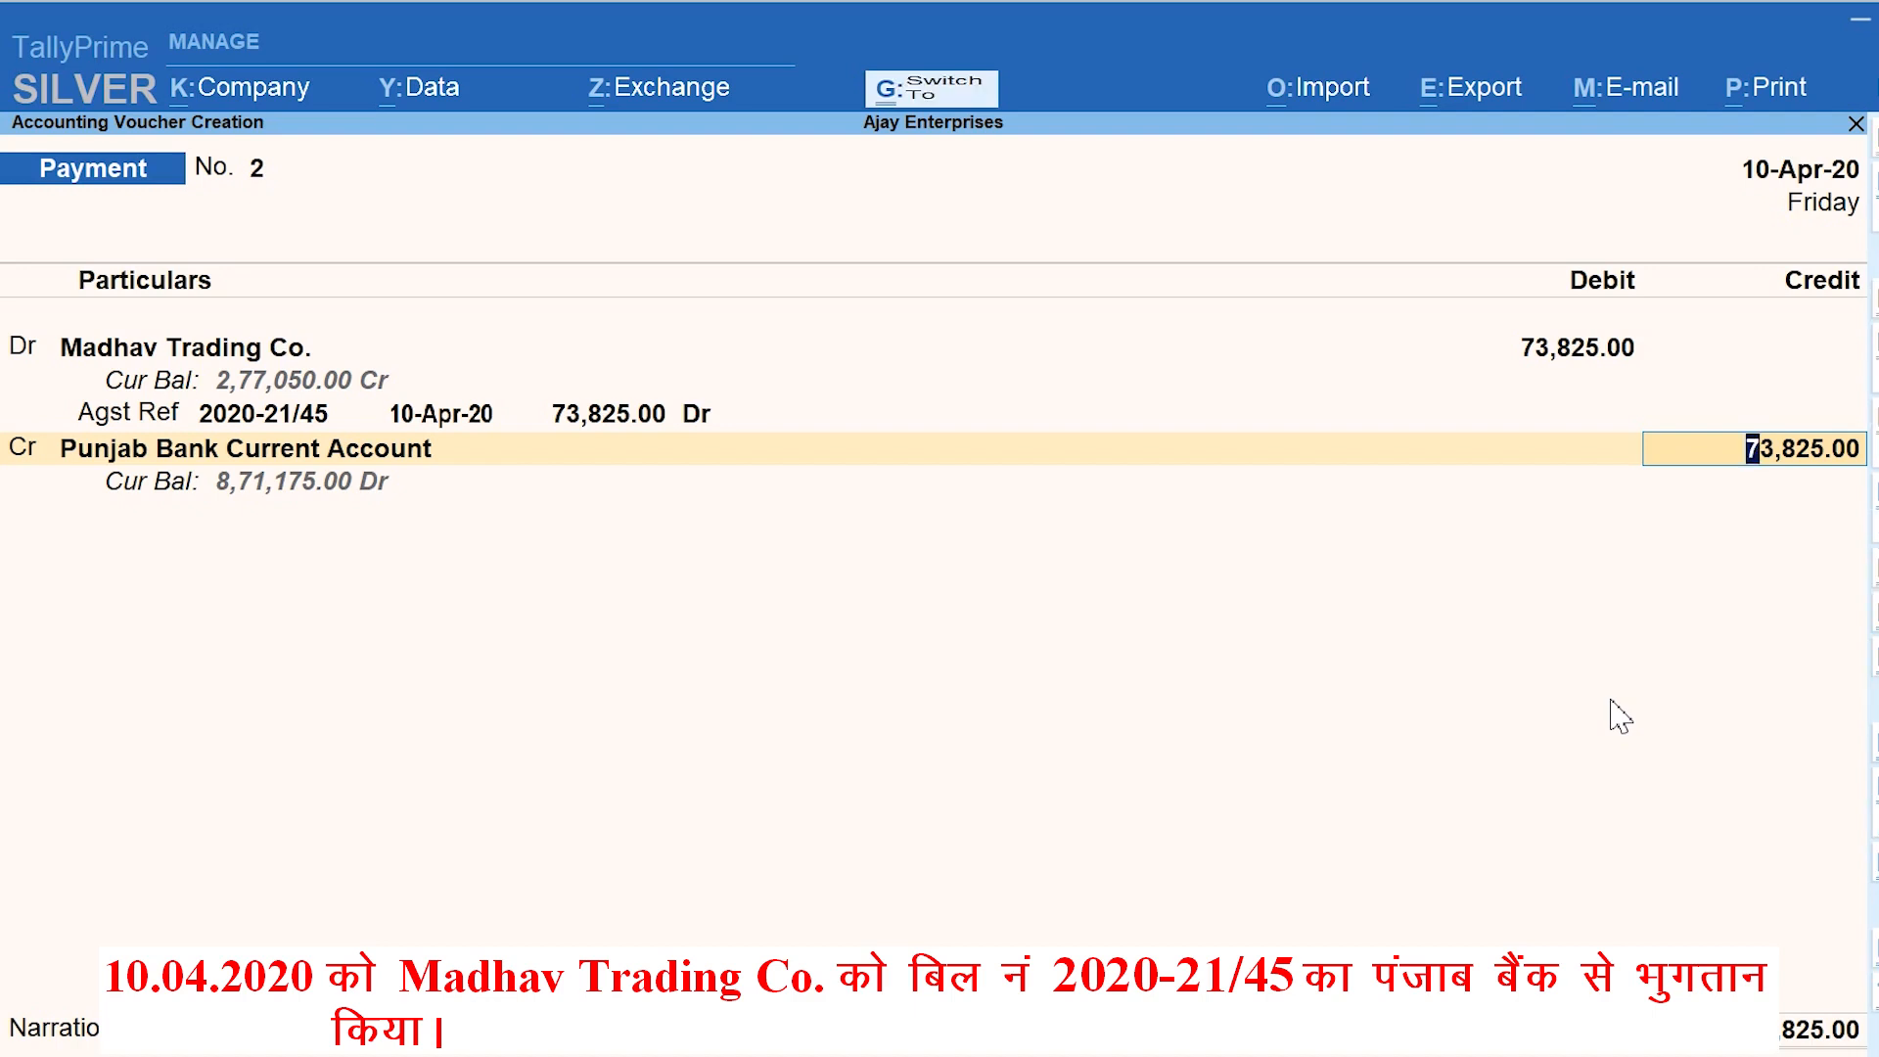
key("ctrl+a")
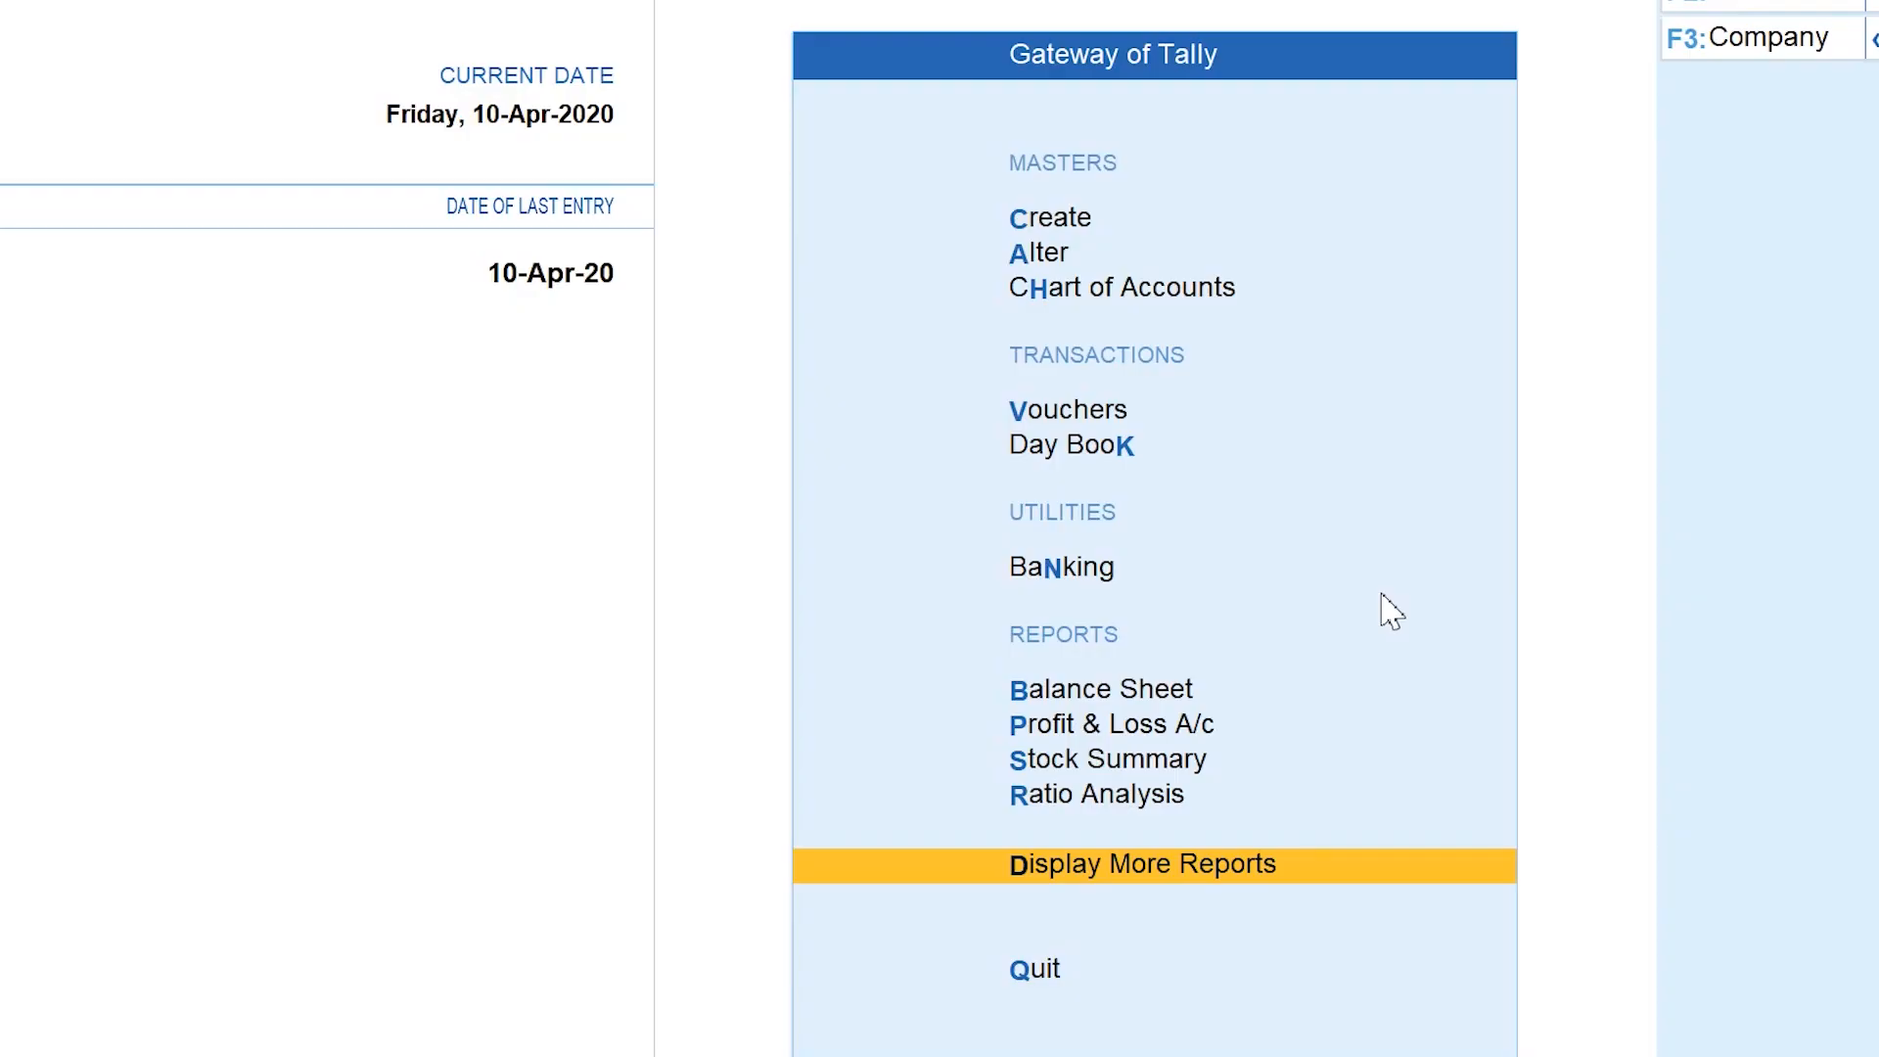
key("d")
key("a")
key("l")
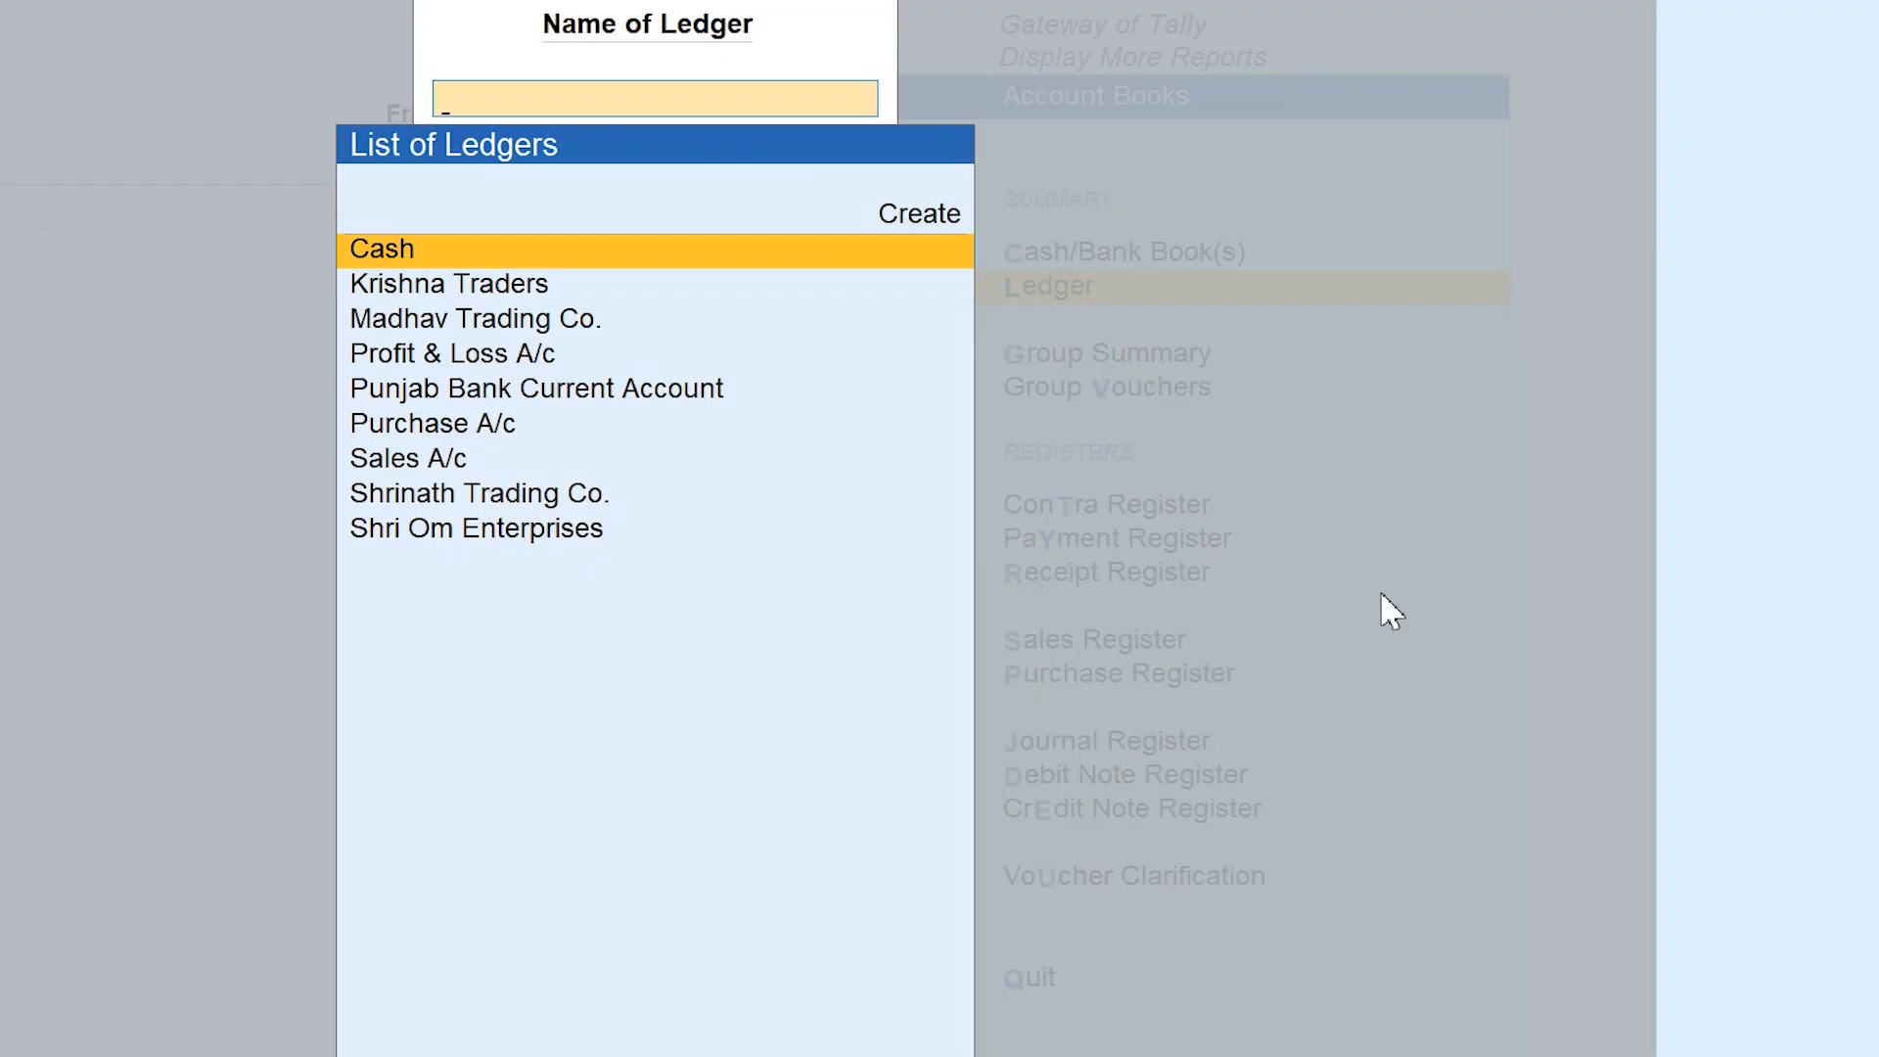
Open the Ledger Vouchers report for Shri Om Enterprises
key("alt+g")
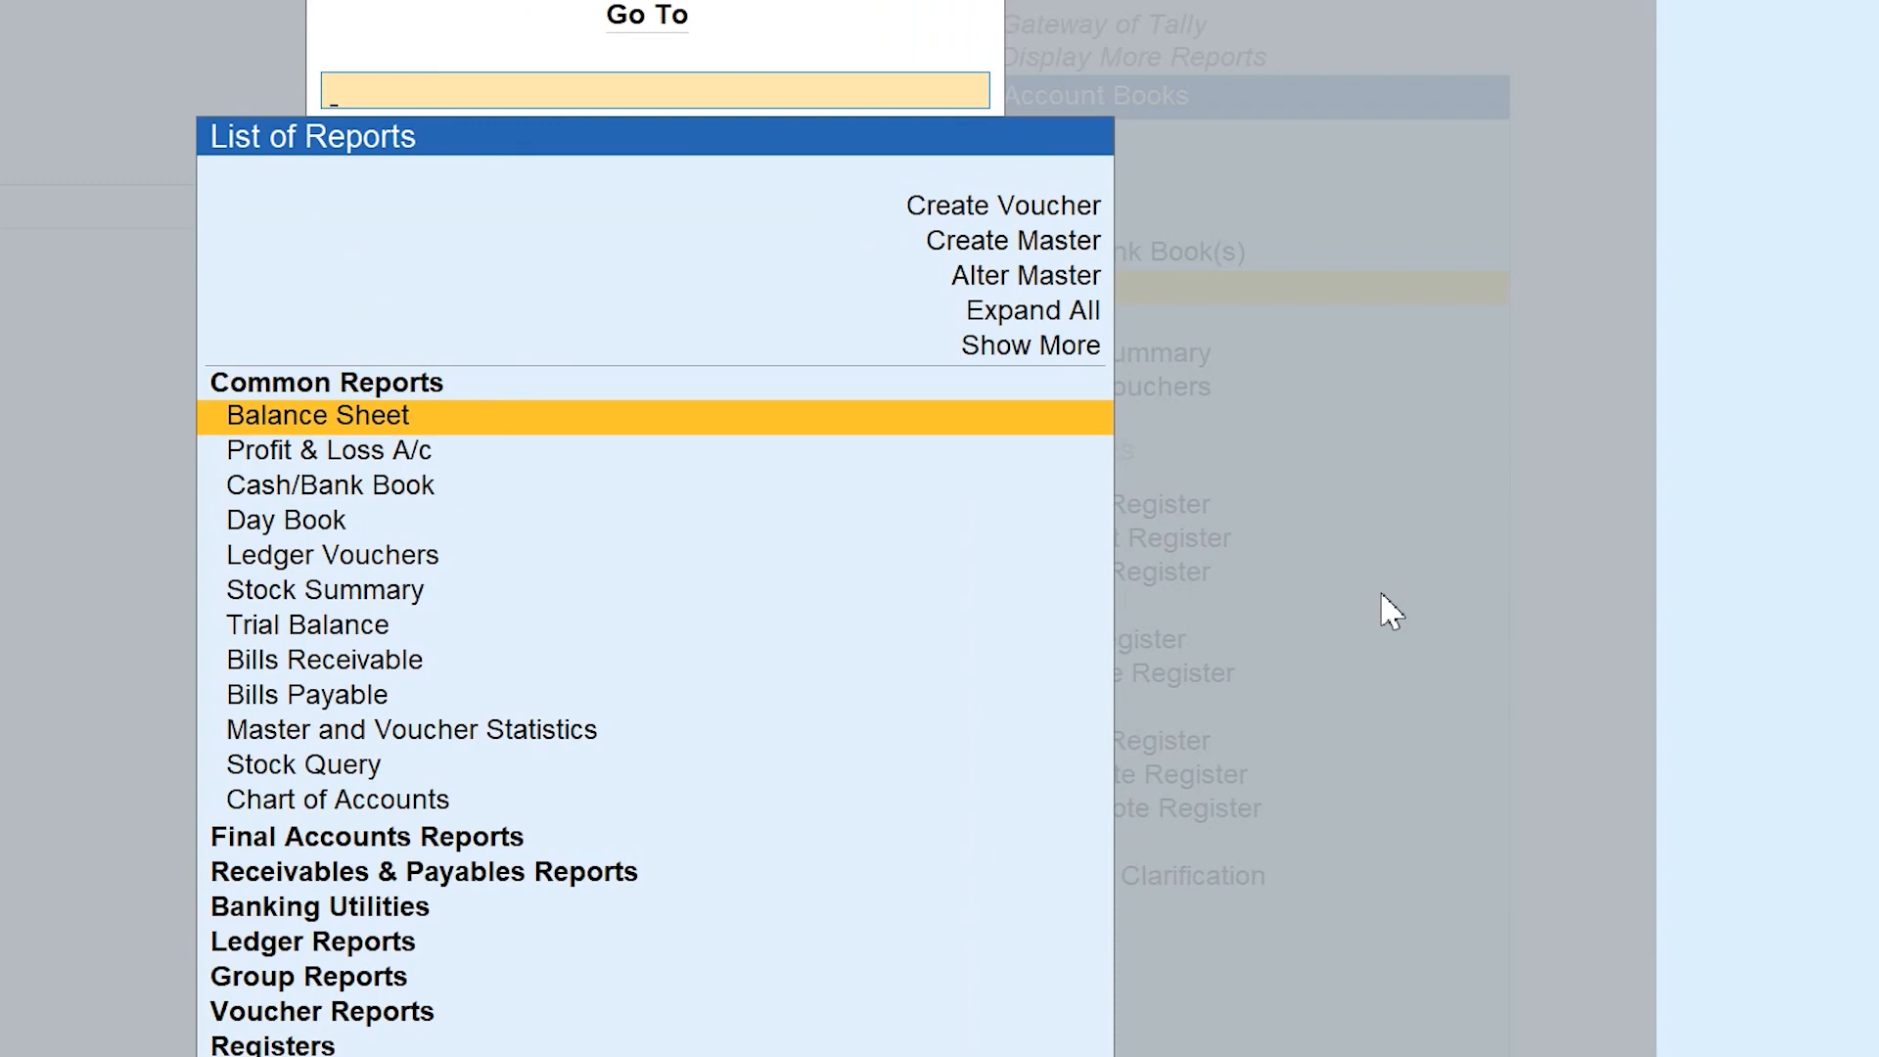
key("Down")
key("Down")
key("Down")
key("Down")
key("Return")
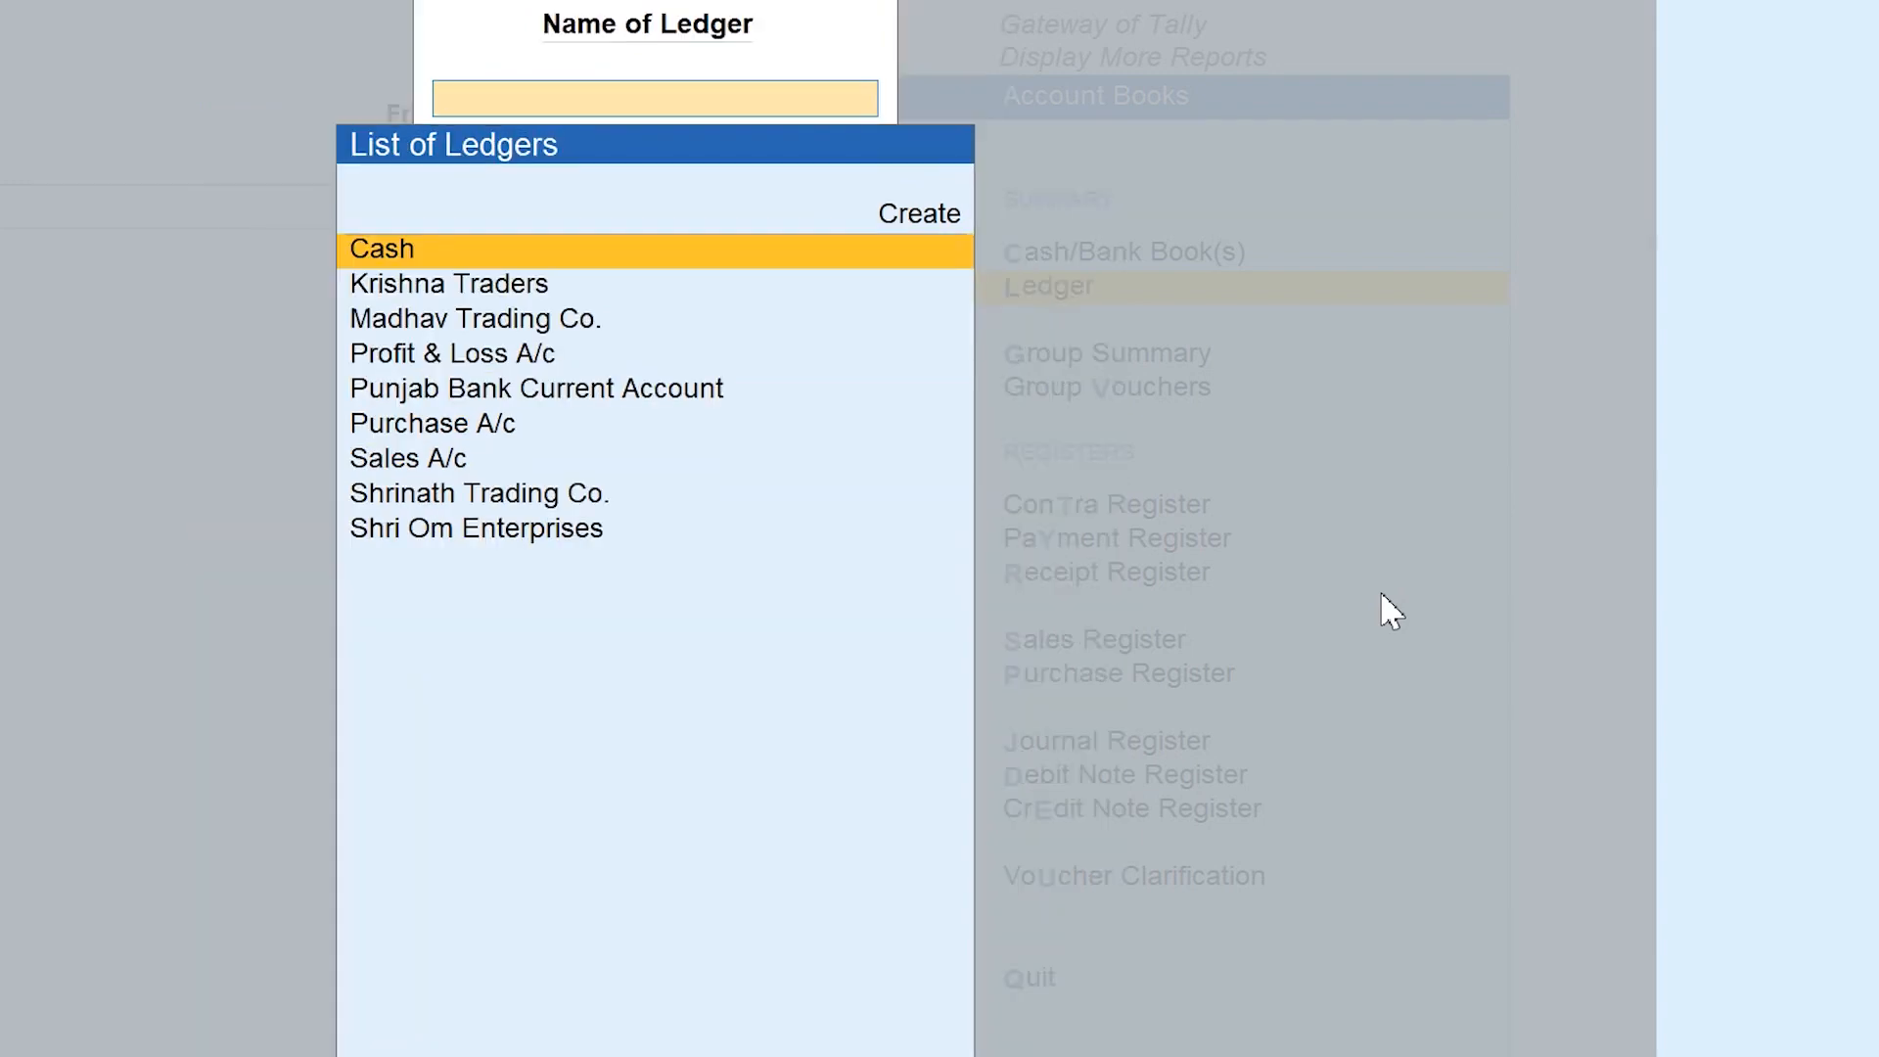
key("Down")
key("Down")
key("Down")
key("Down")
key("Down")
key("Down")
key("Down")
key("Down")
key("Return")
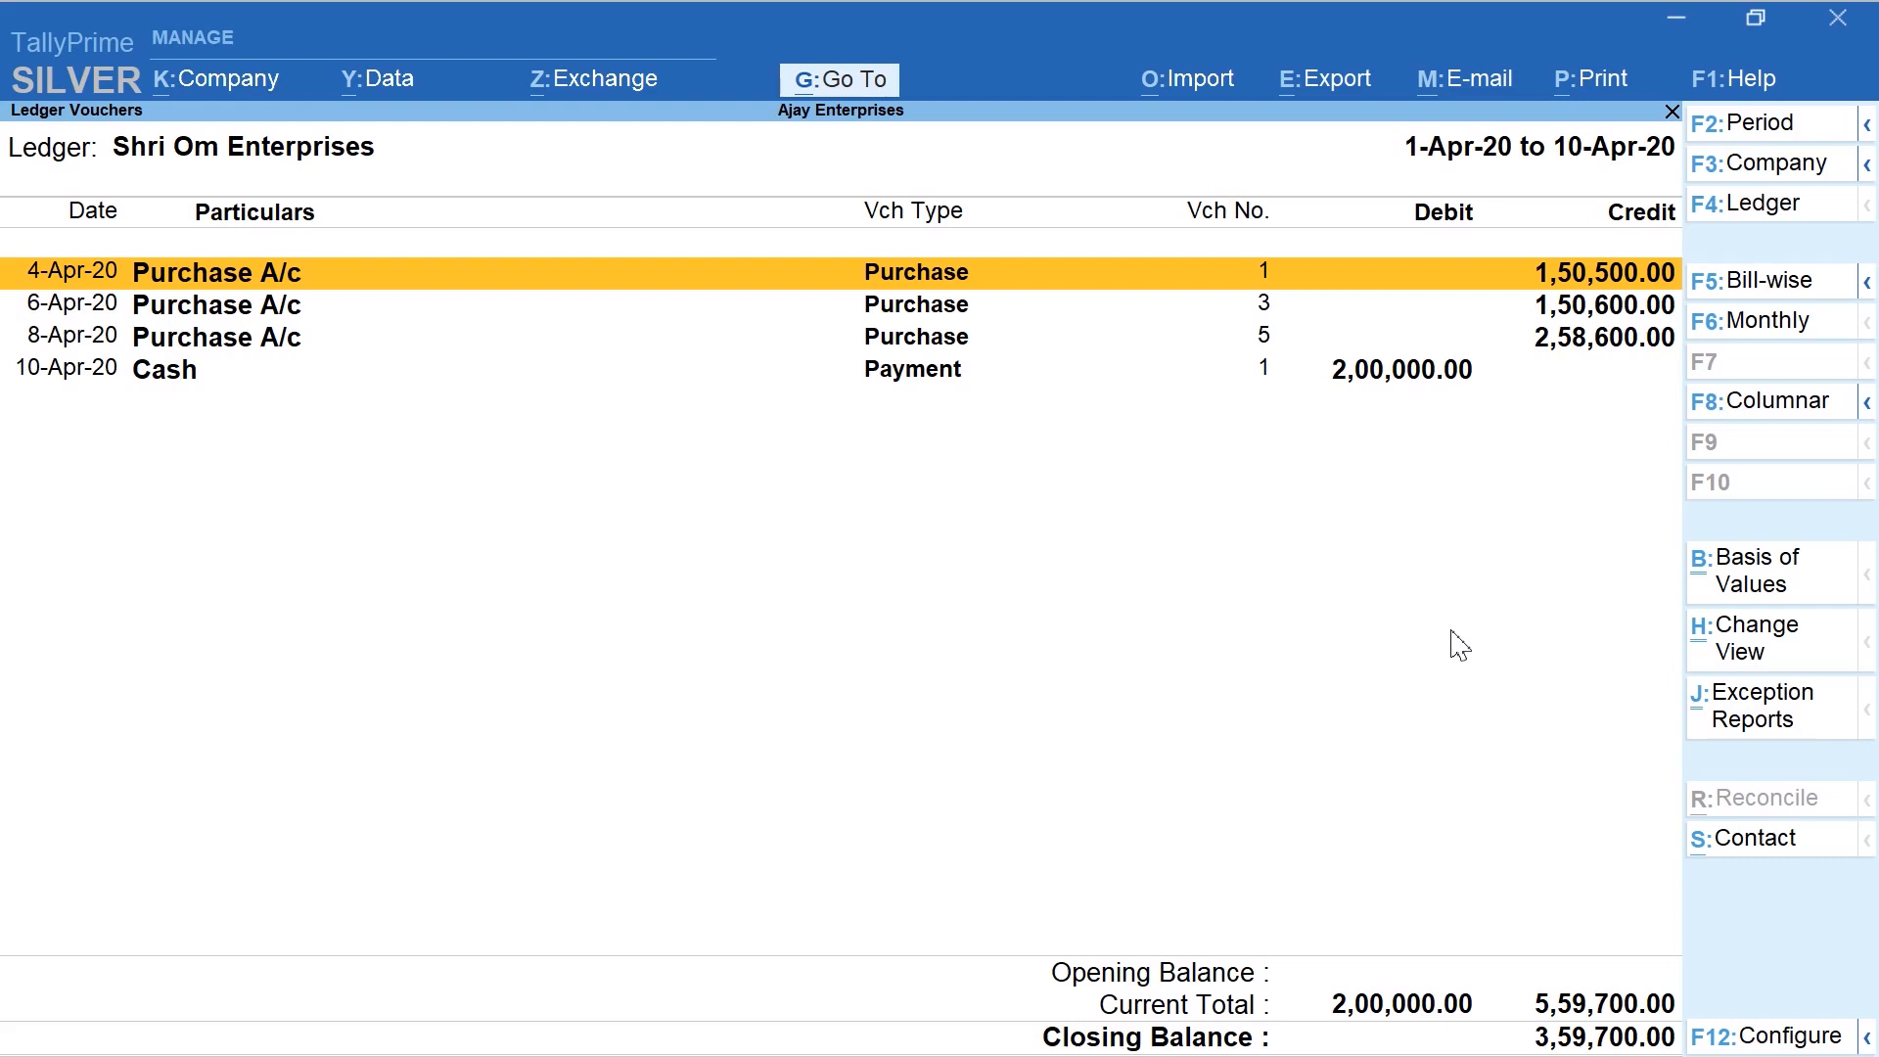
Show the Shri Om Enterprises ledger bill-wise and set the report period from 1-4-2020 to 30-4-2020
key("F5")
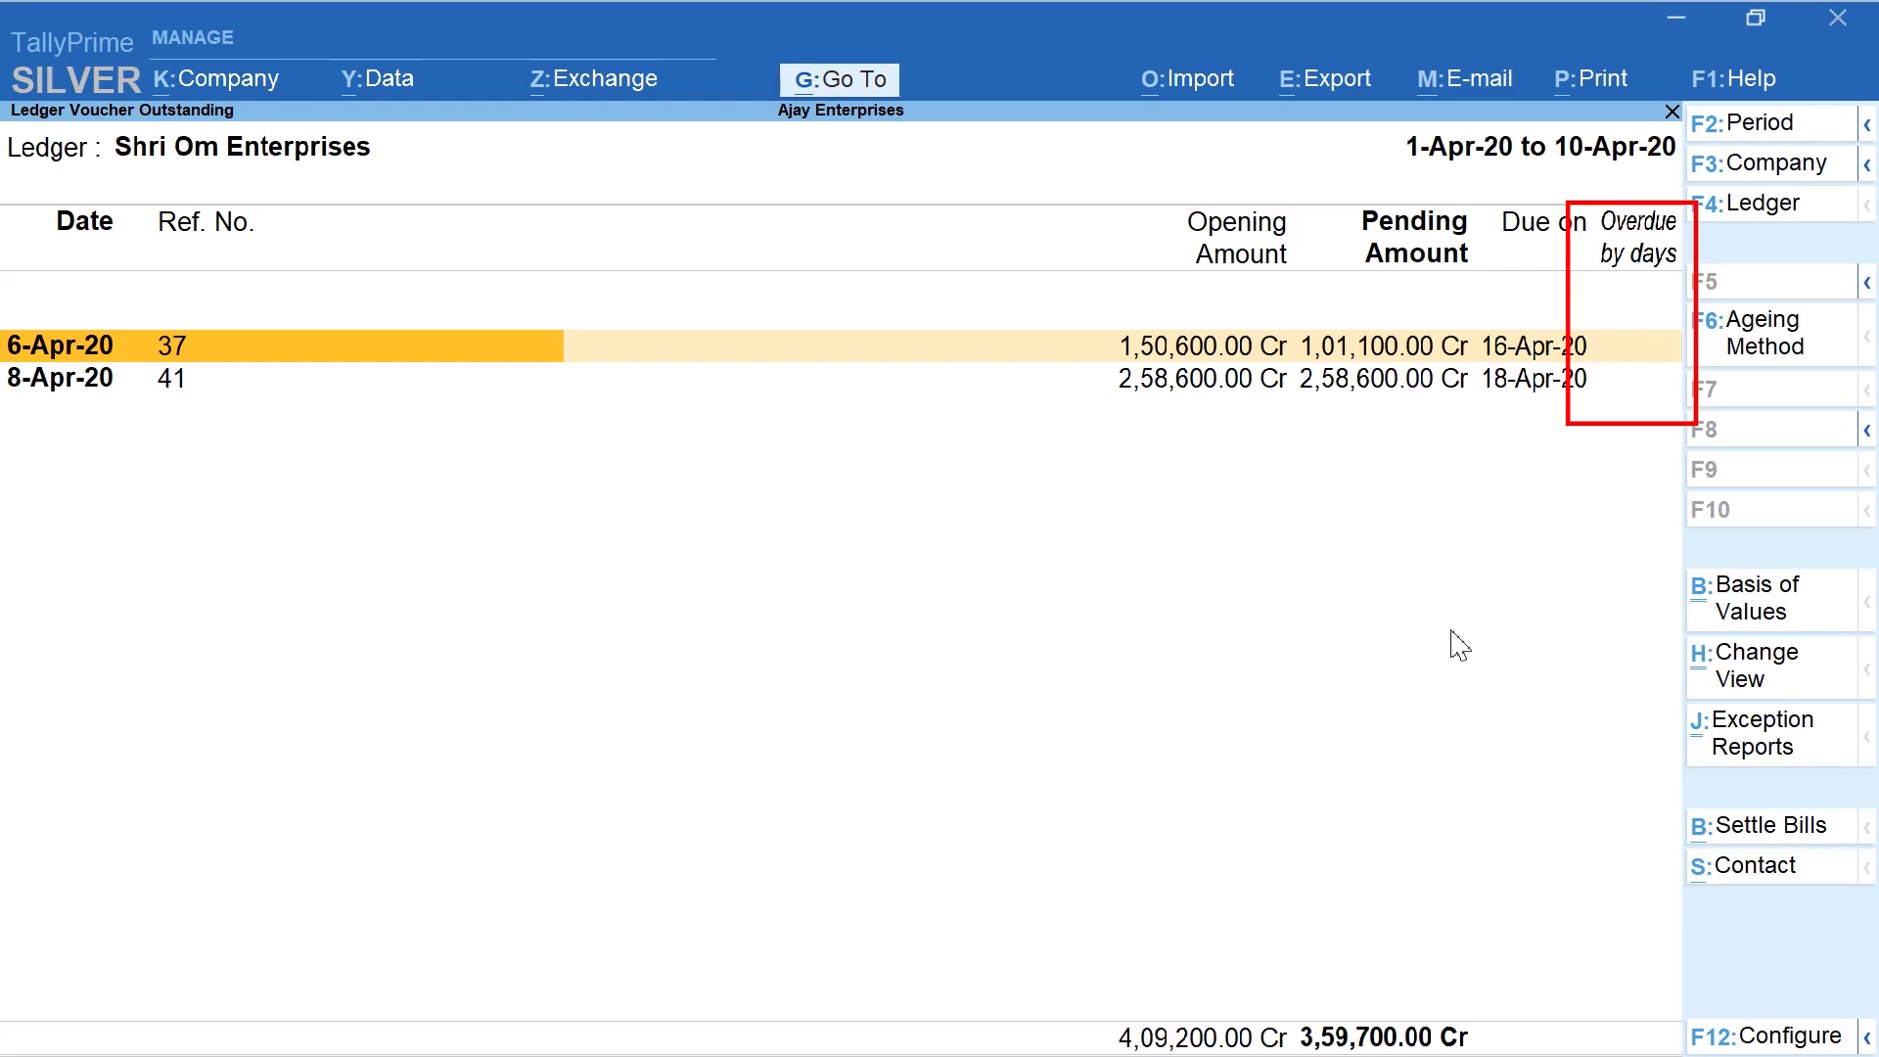
key("F2")
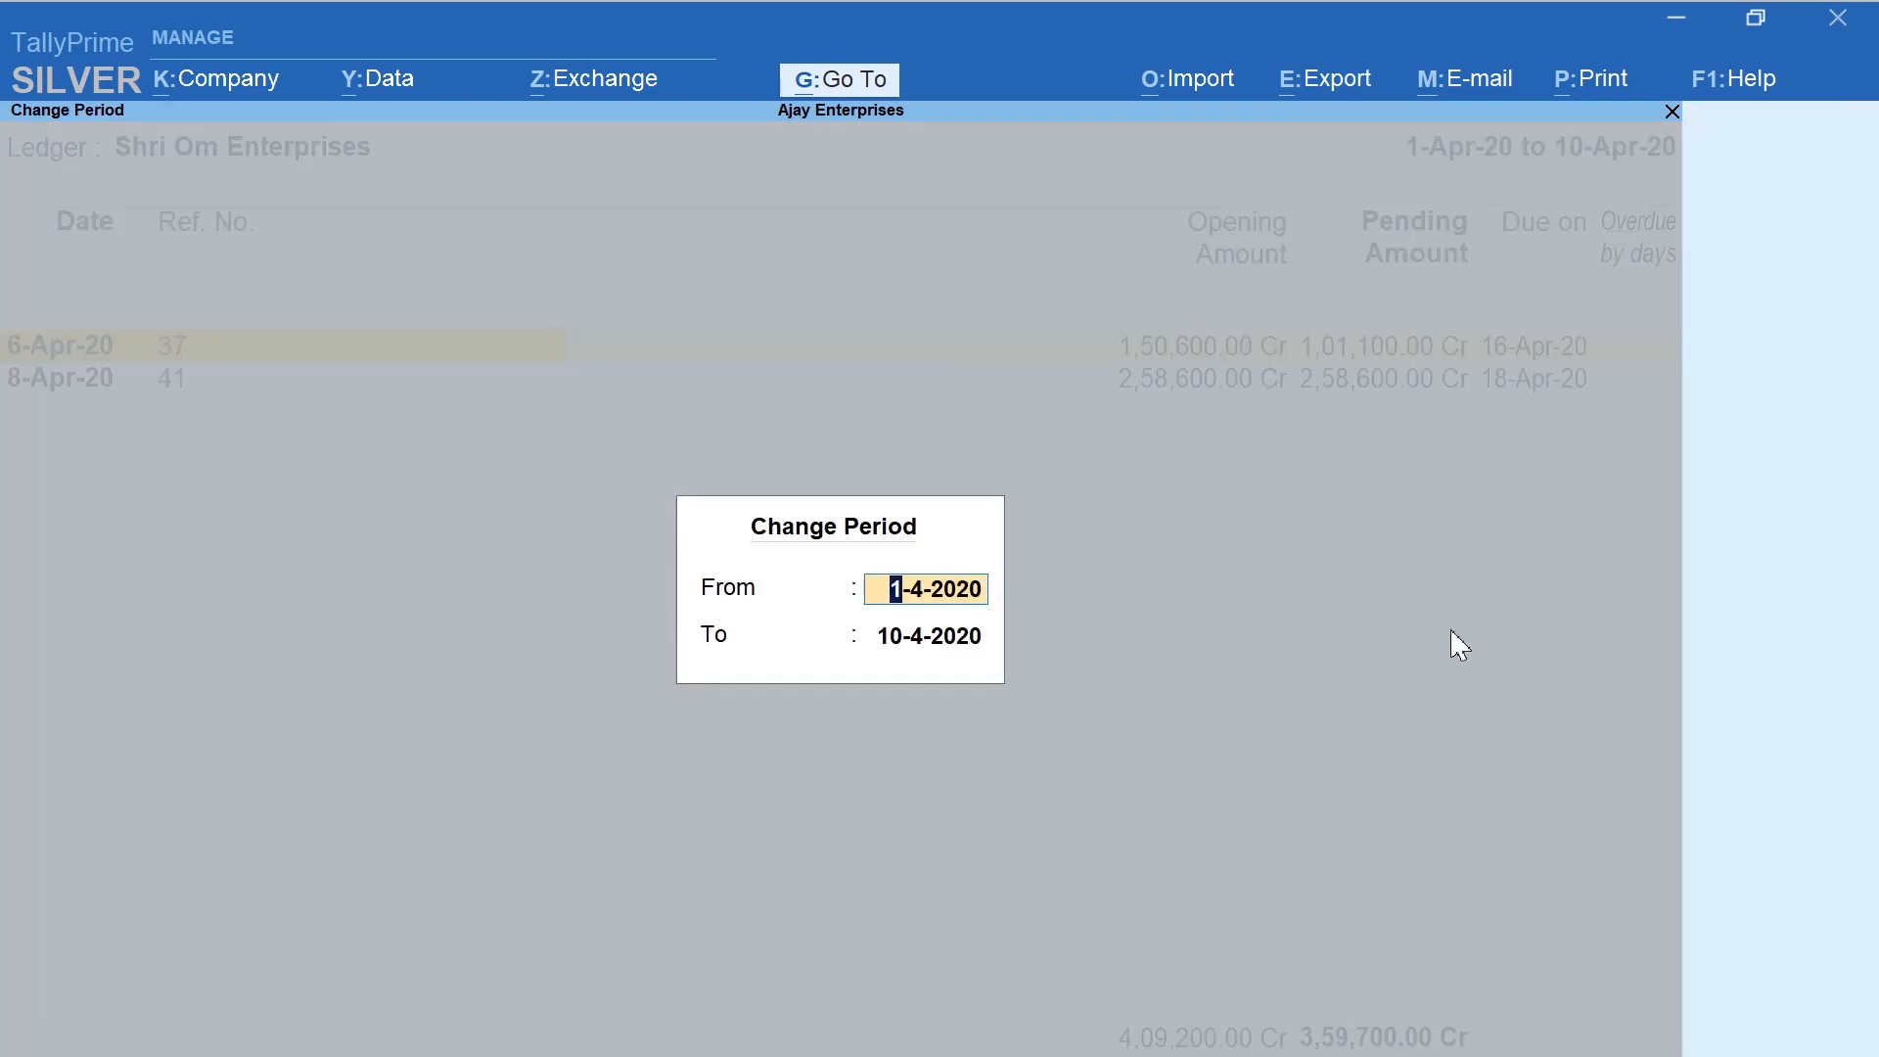
key("Return")
type("30")
key("Return")
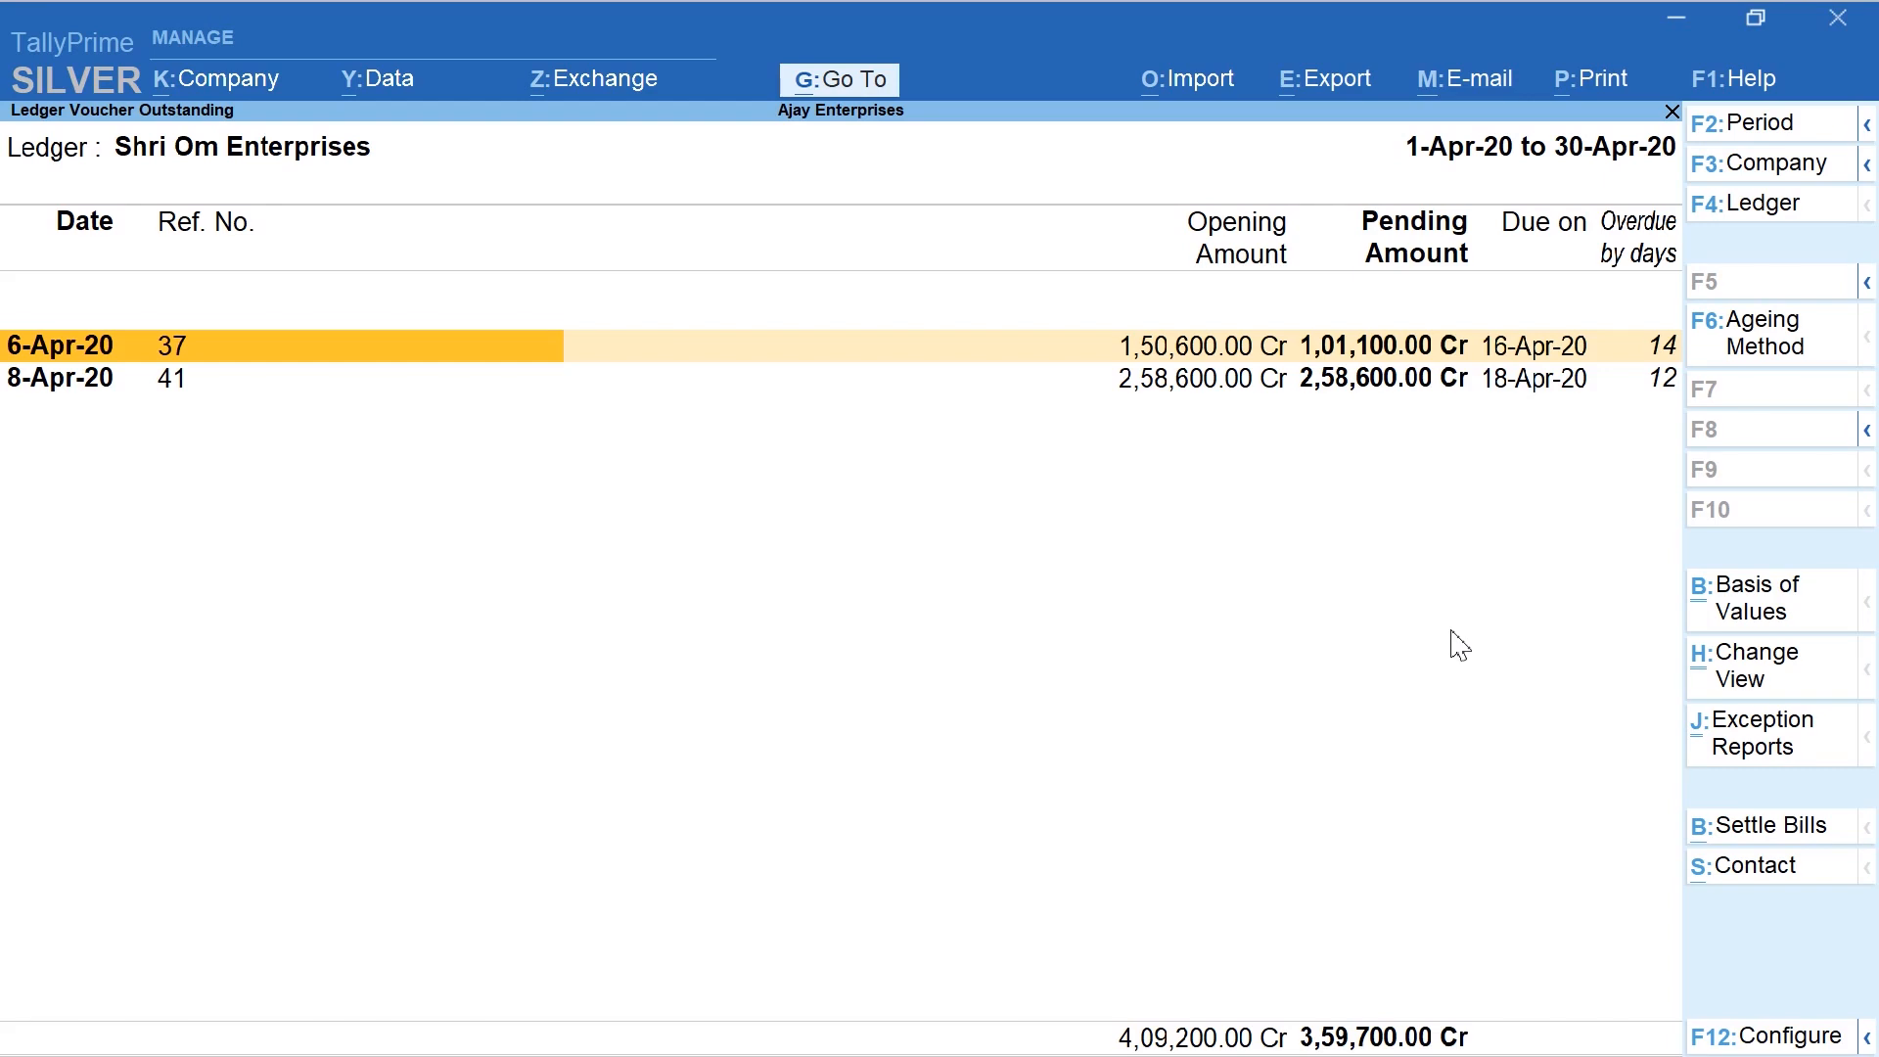
Show the outstanding bills in detailed format, and collapse and re-expand the details of bill 37
key("alt")
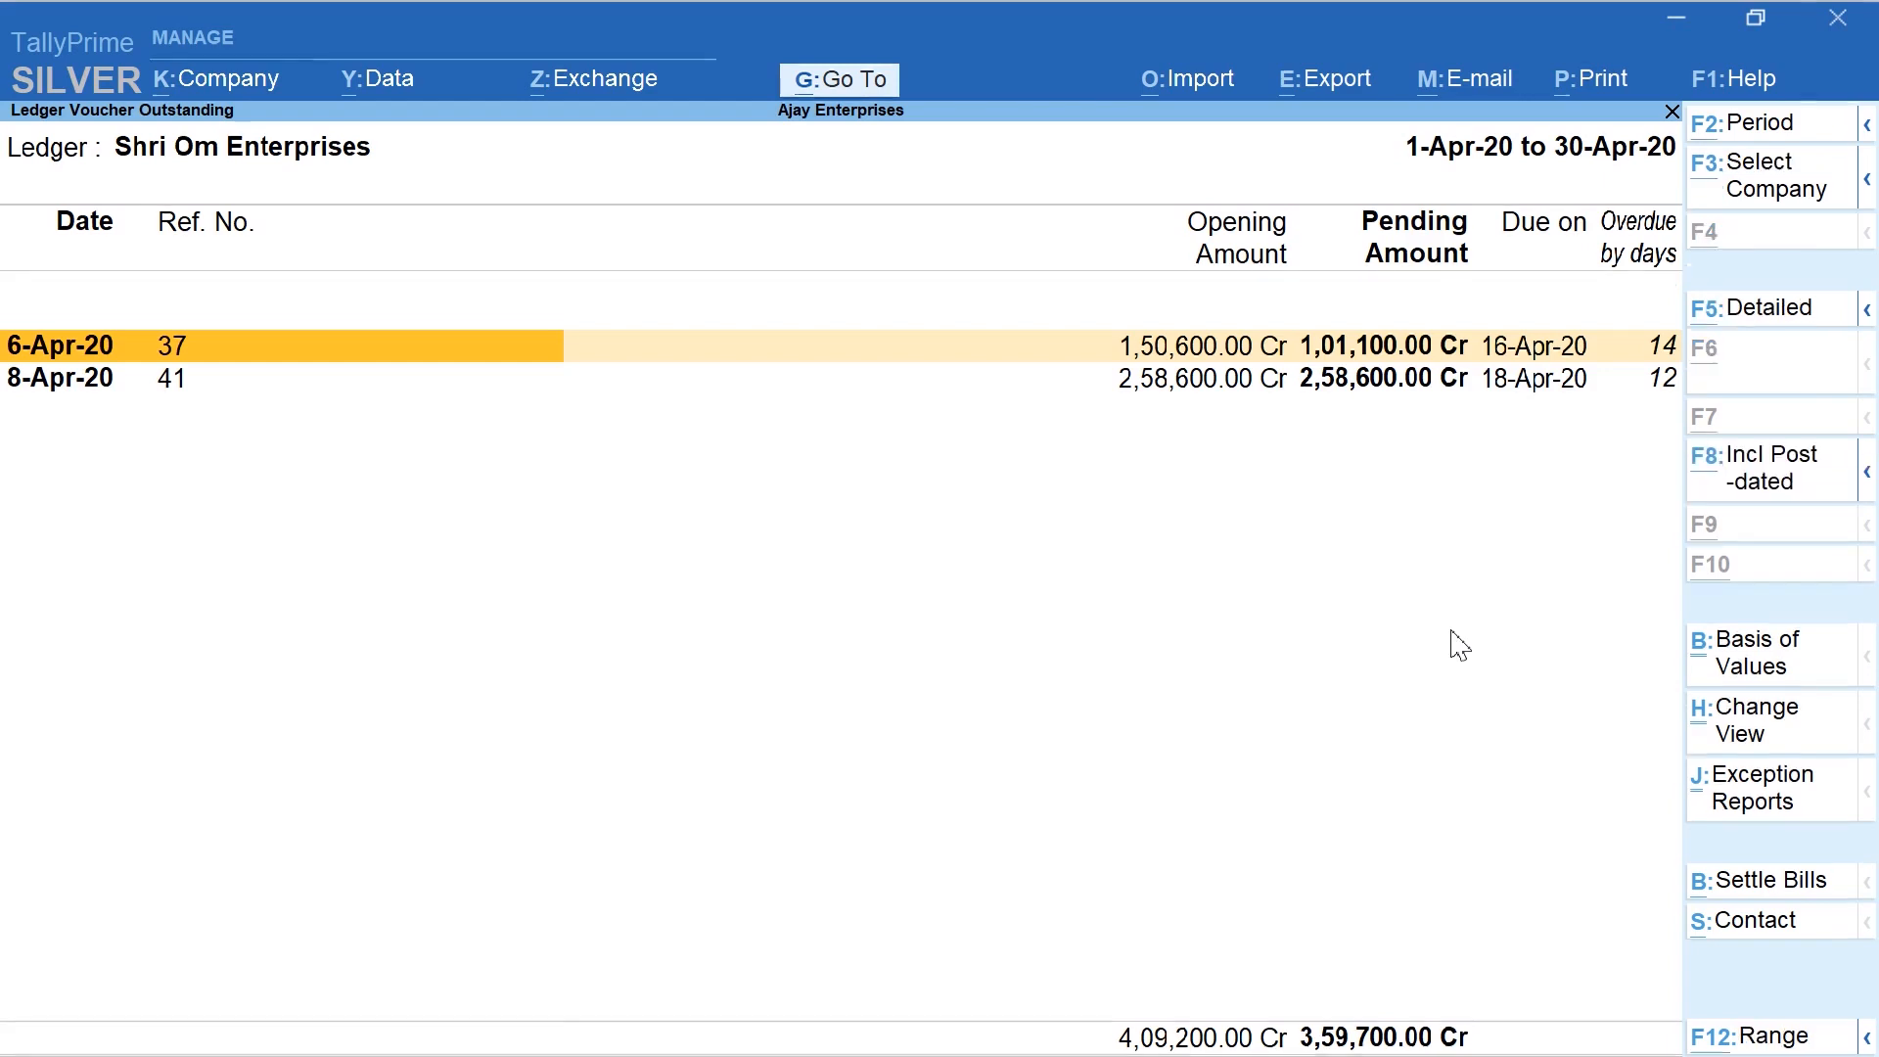
key("alt+F5")
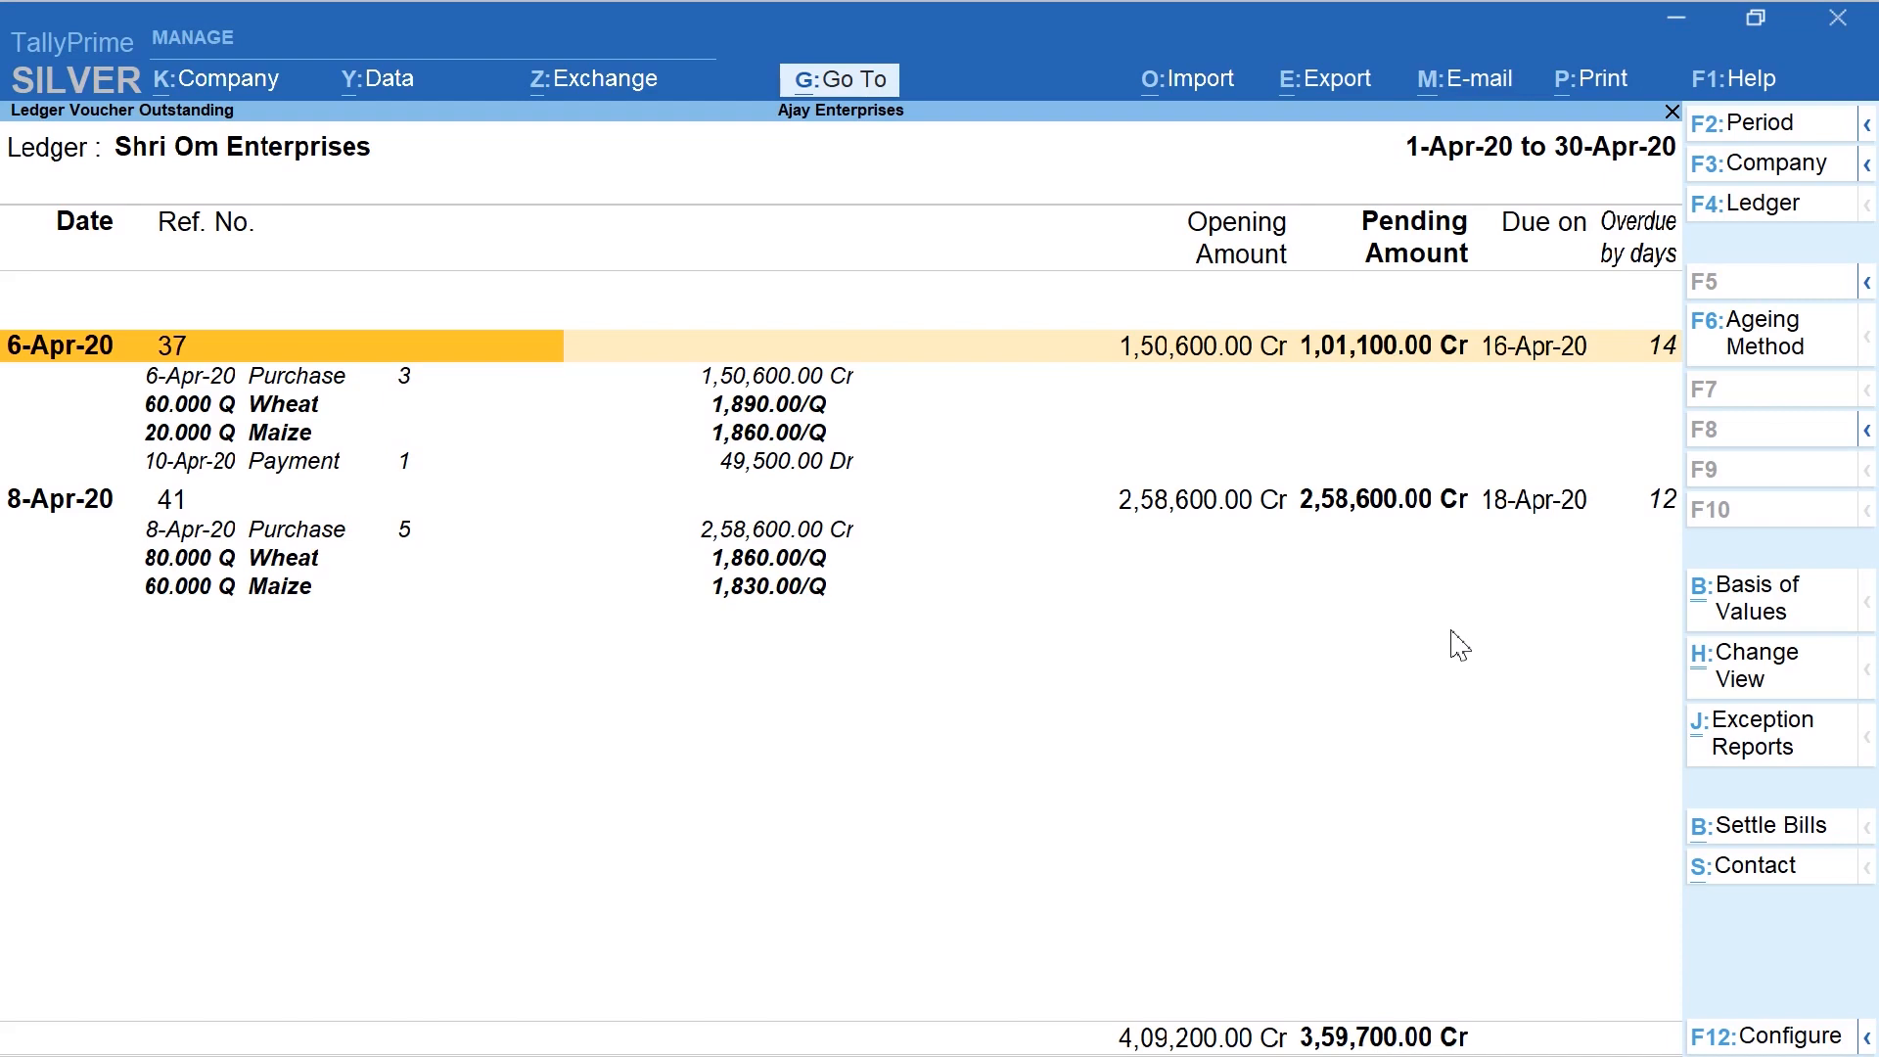
key("shift+Return")
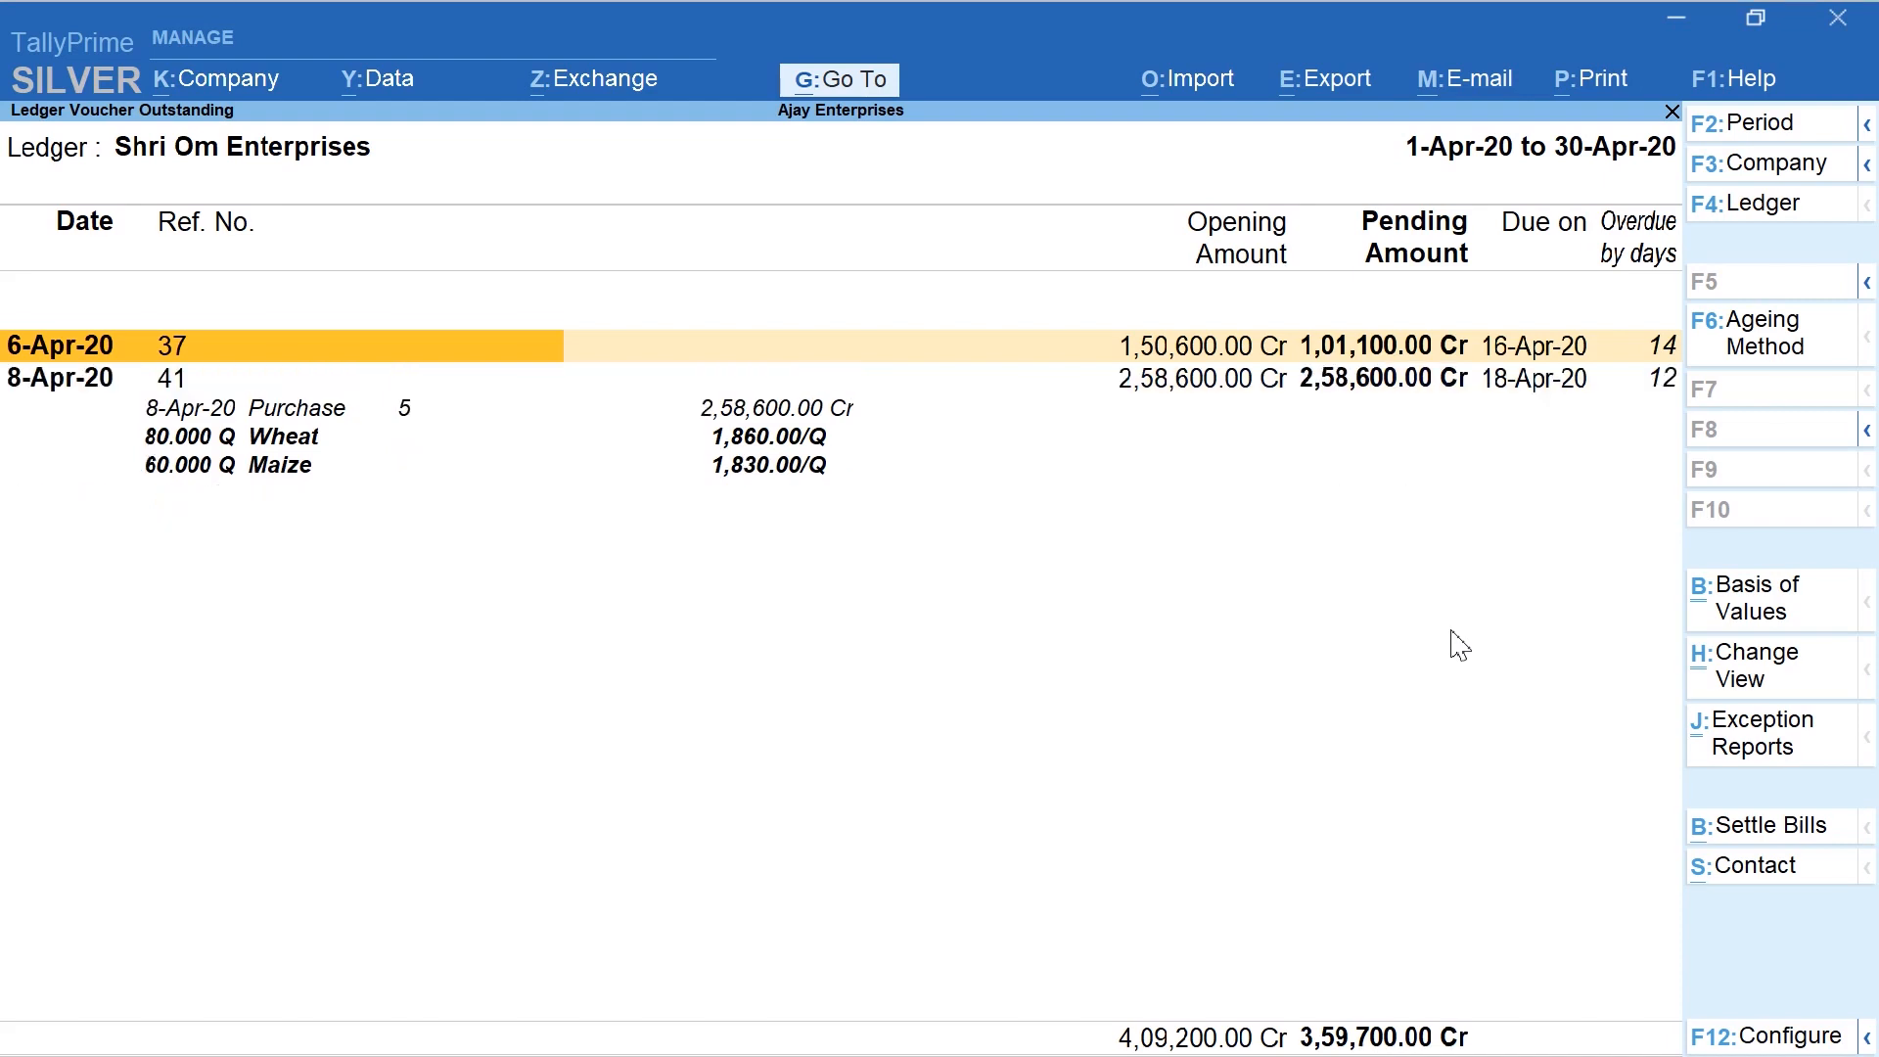
key("shift+Return")
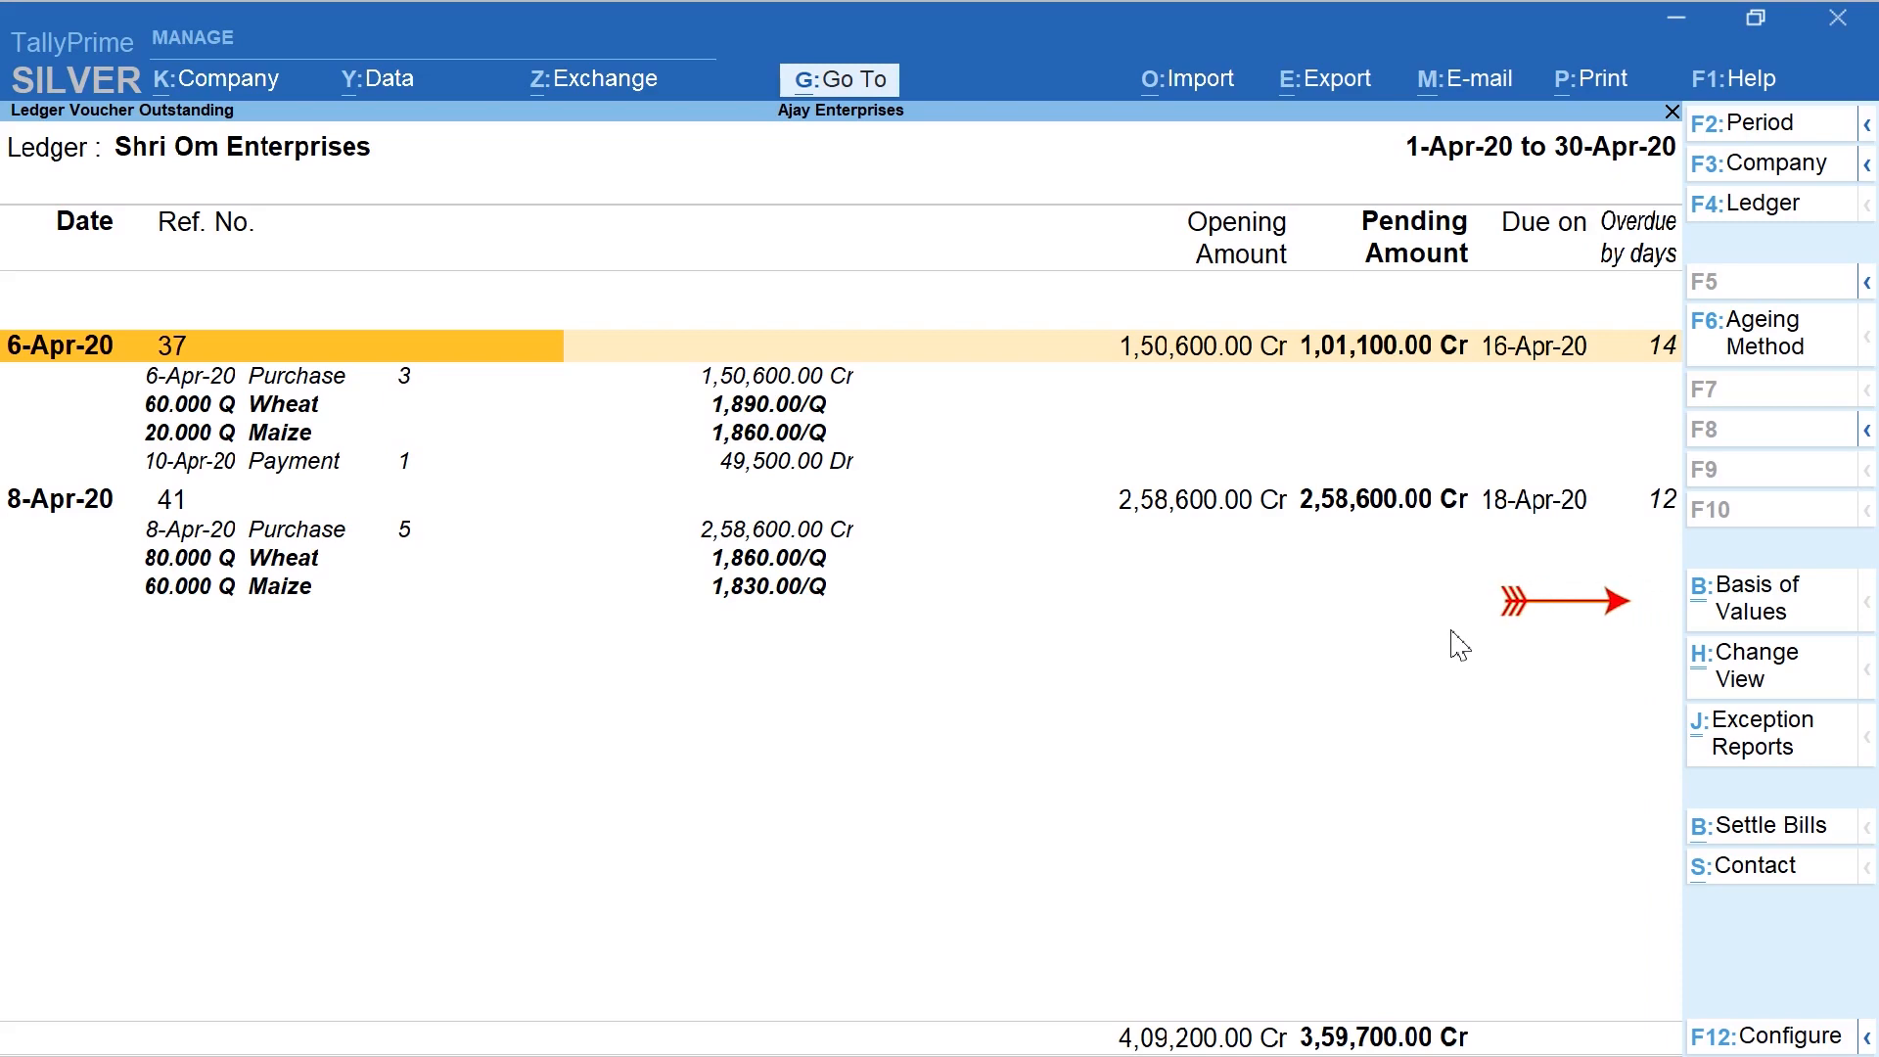
Set Type of Bills to All Bills in the report's Basis of Values and return to the bill list
key("ctrl")
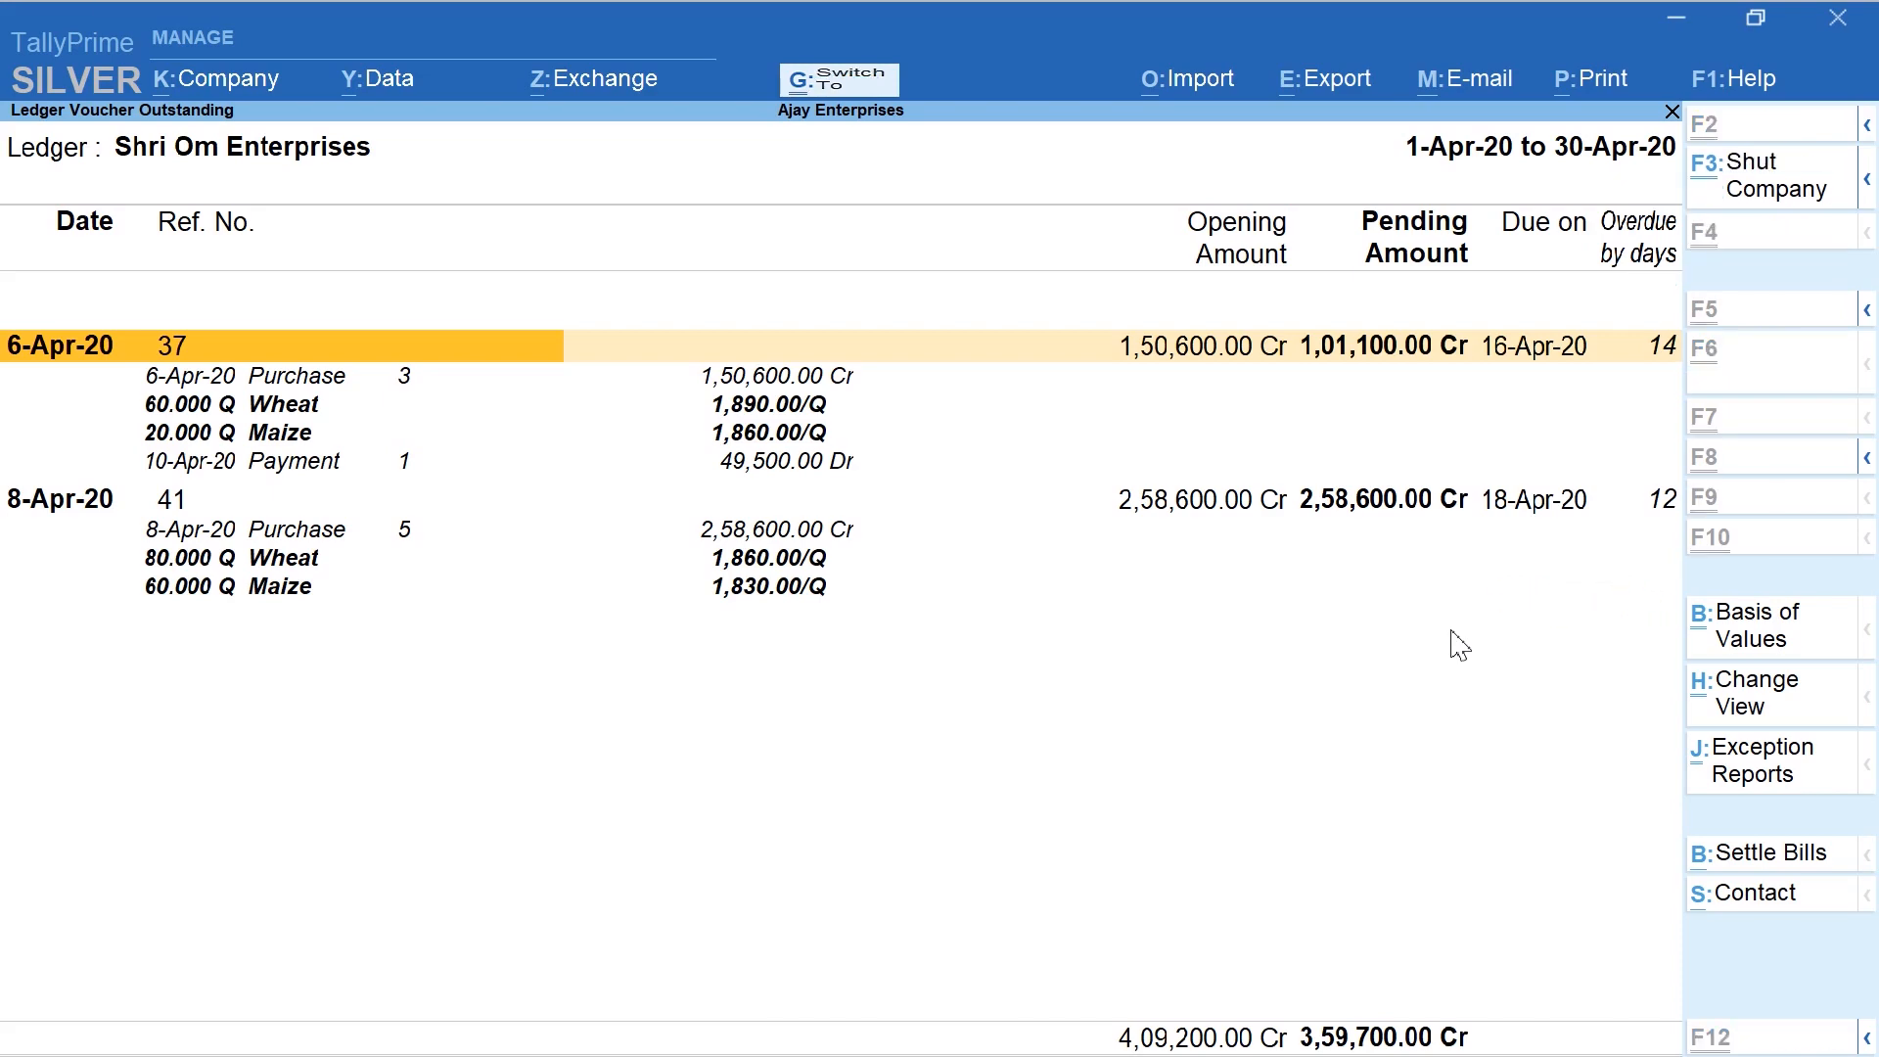
key("ctrl+b")
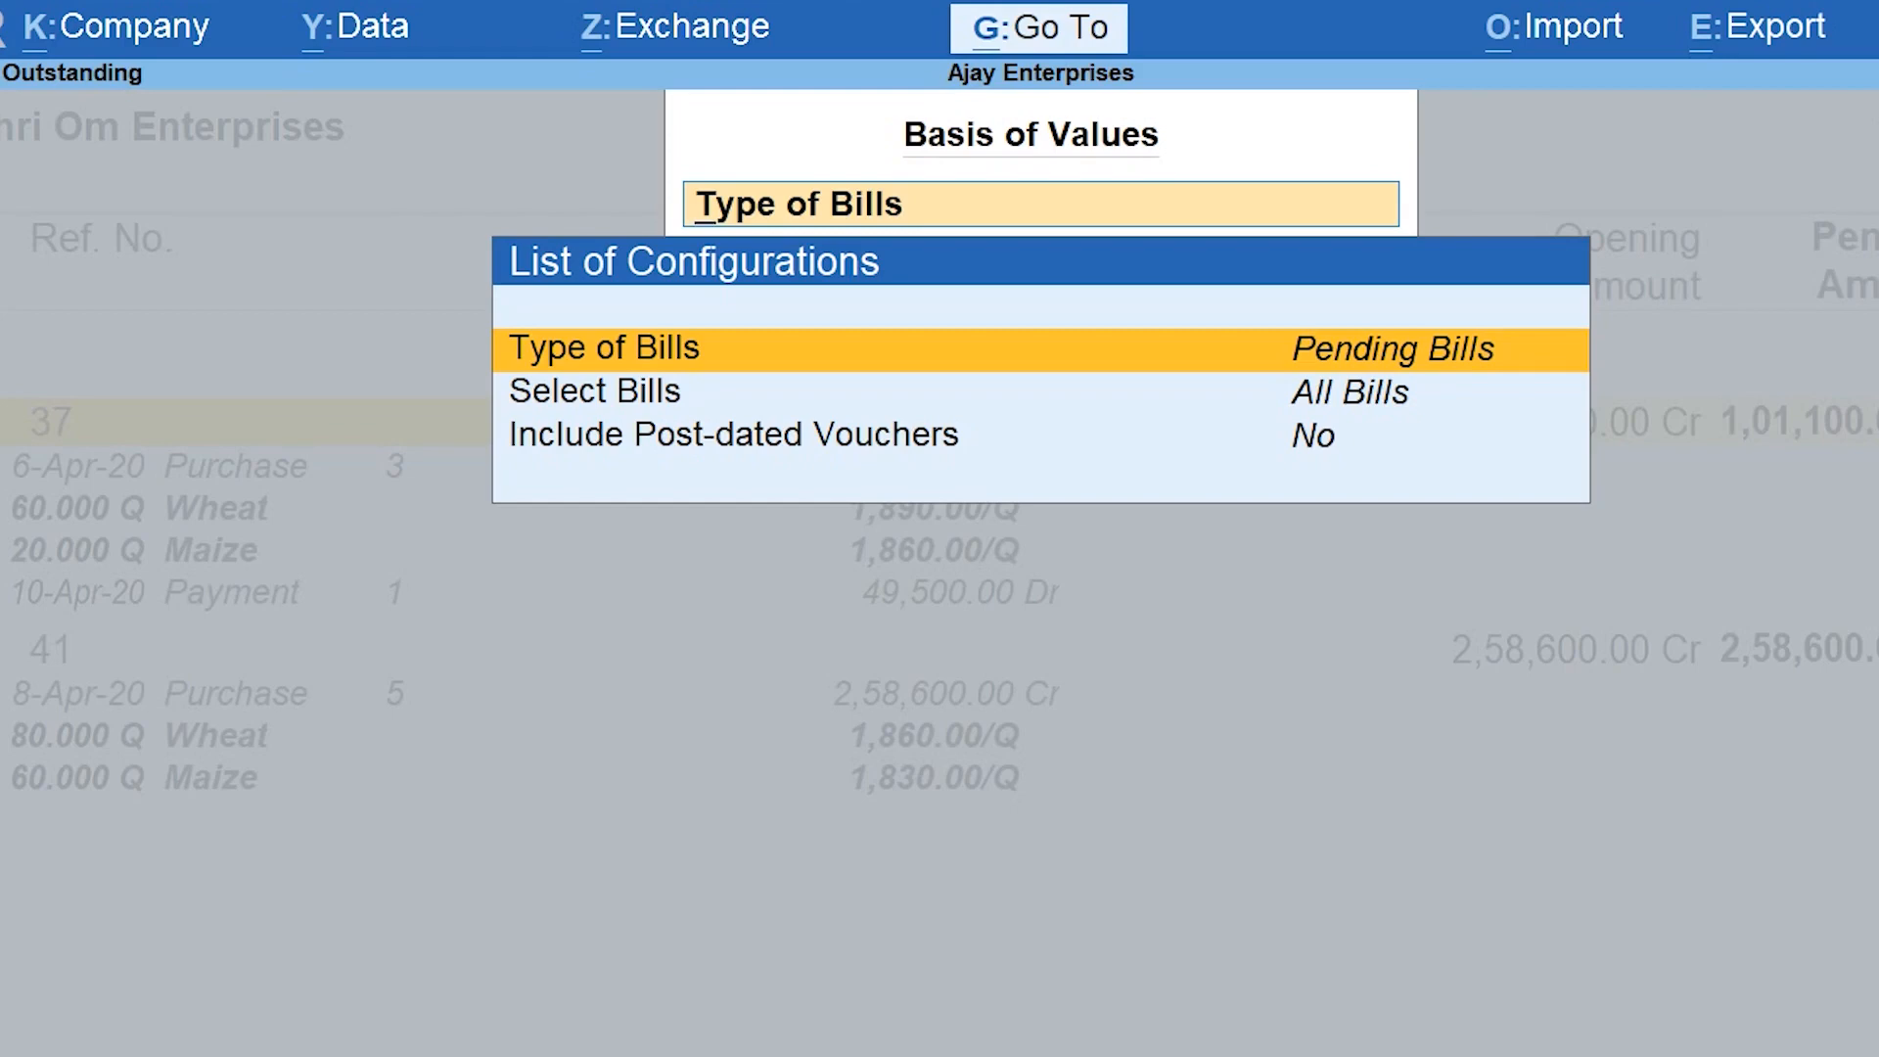
key("Return")
key("Up")
key("Up")
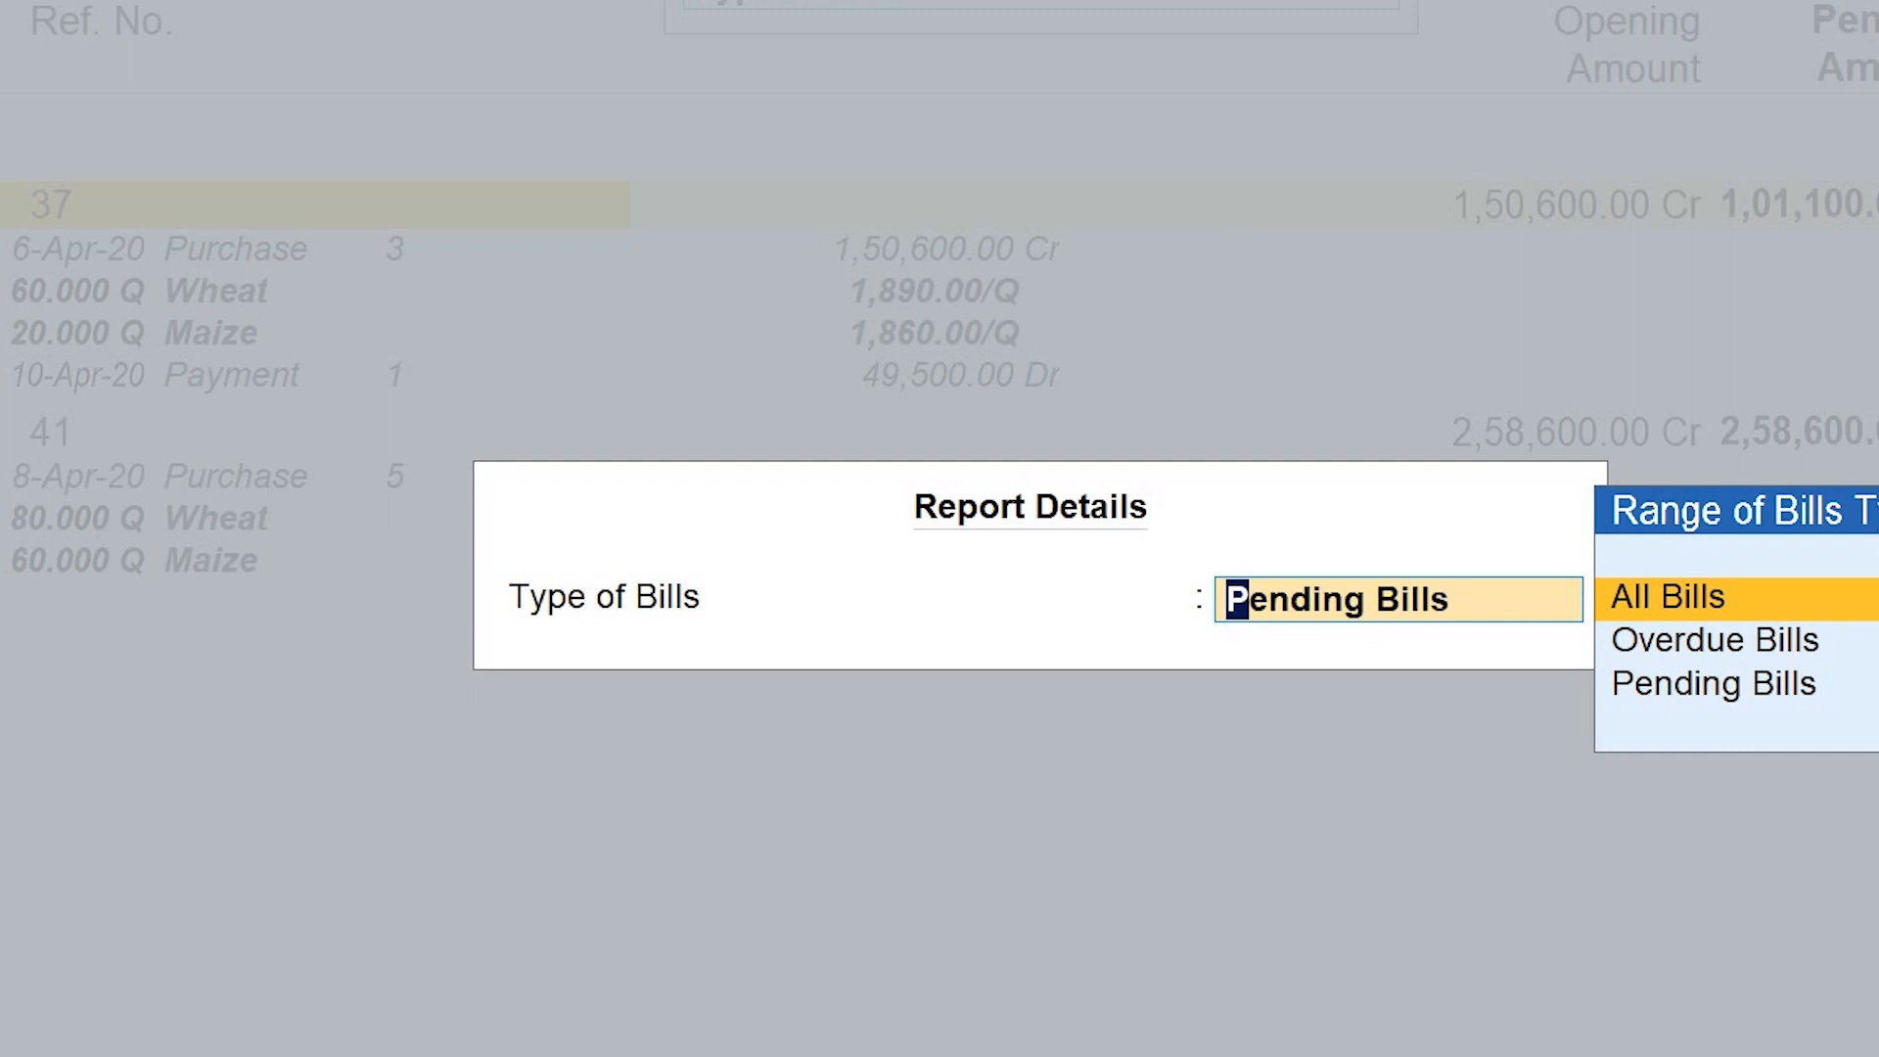
key("Return")
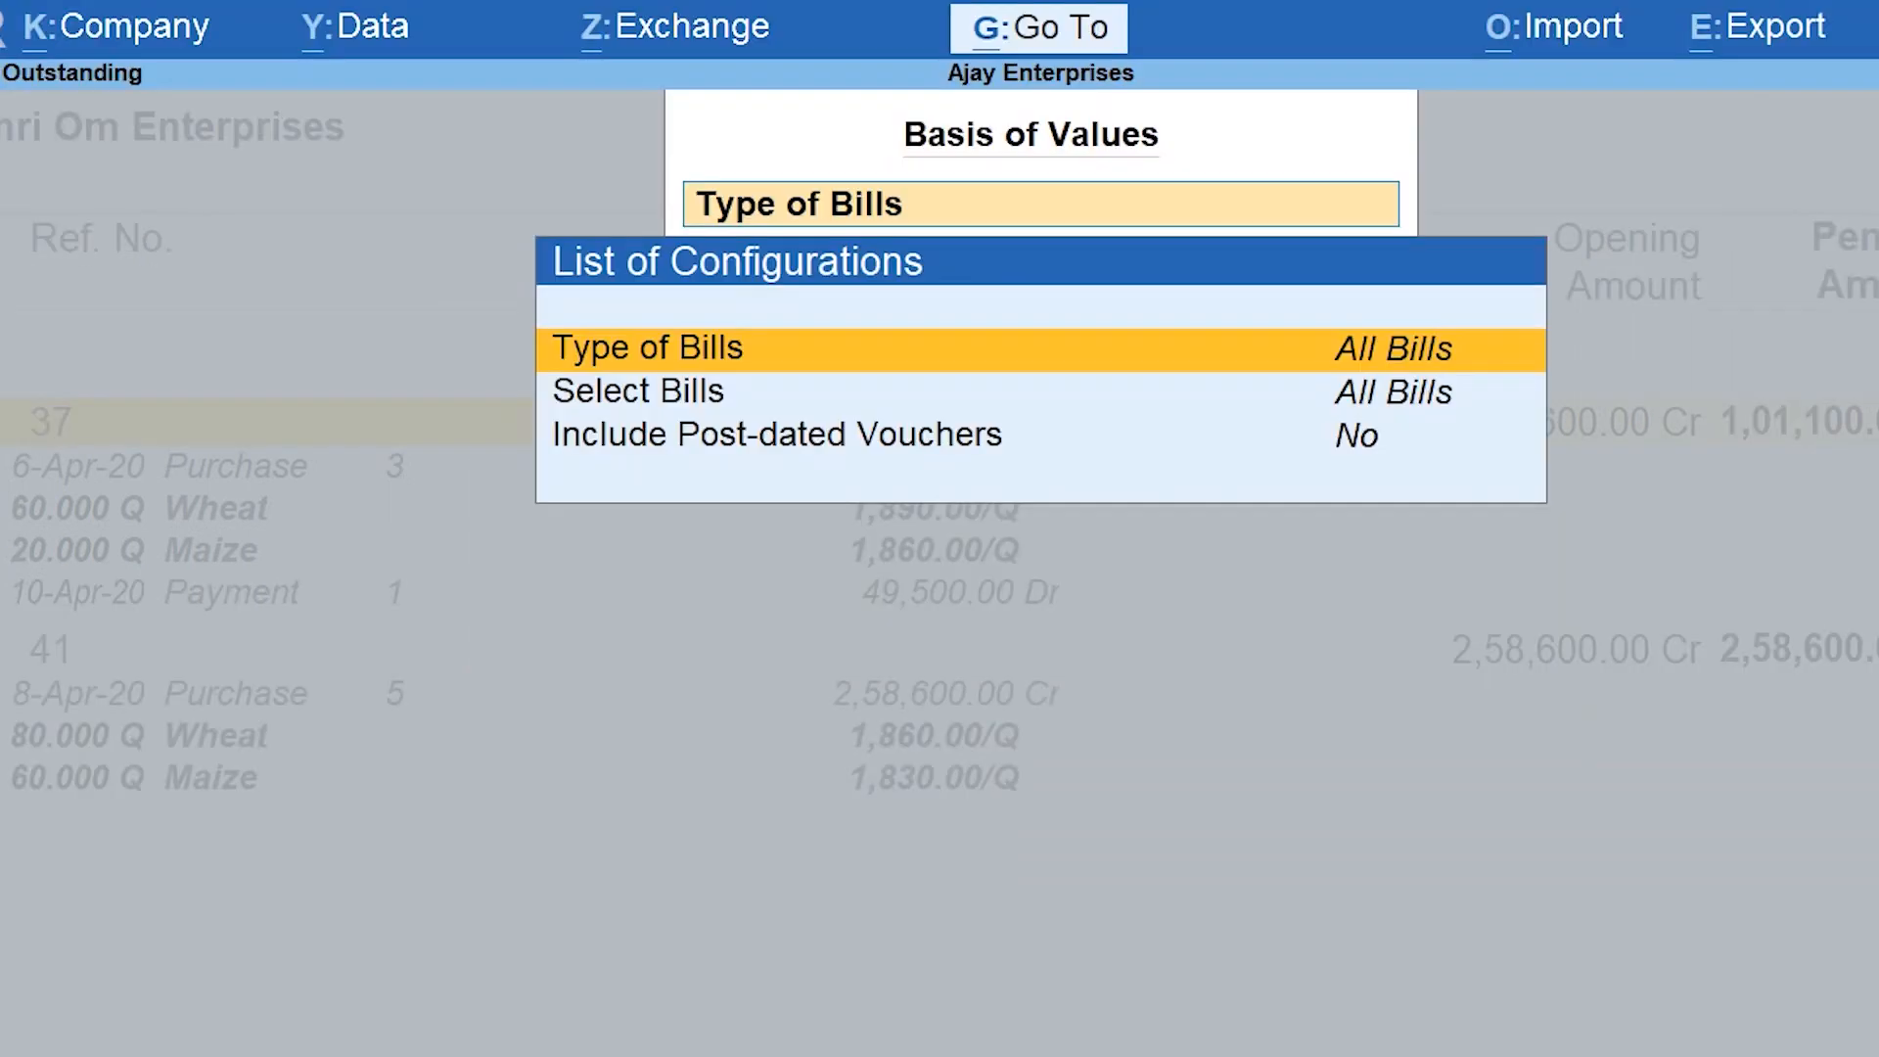
key("Escape")
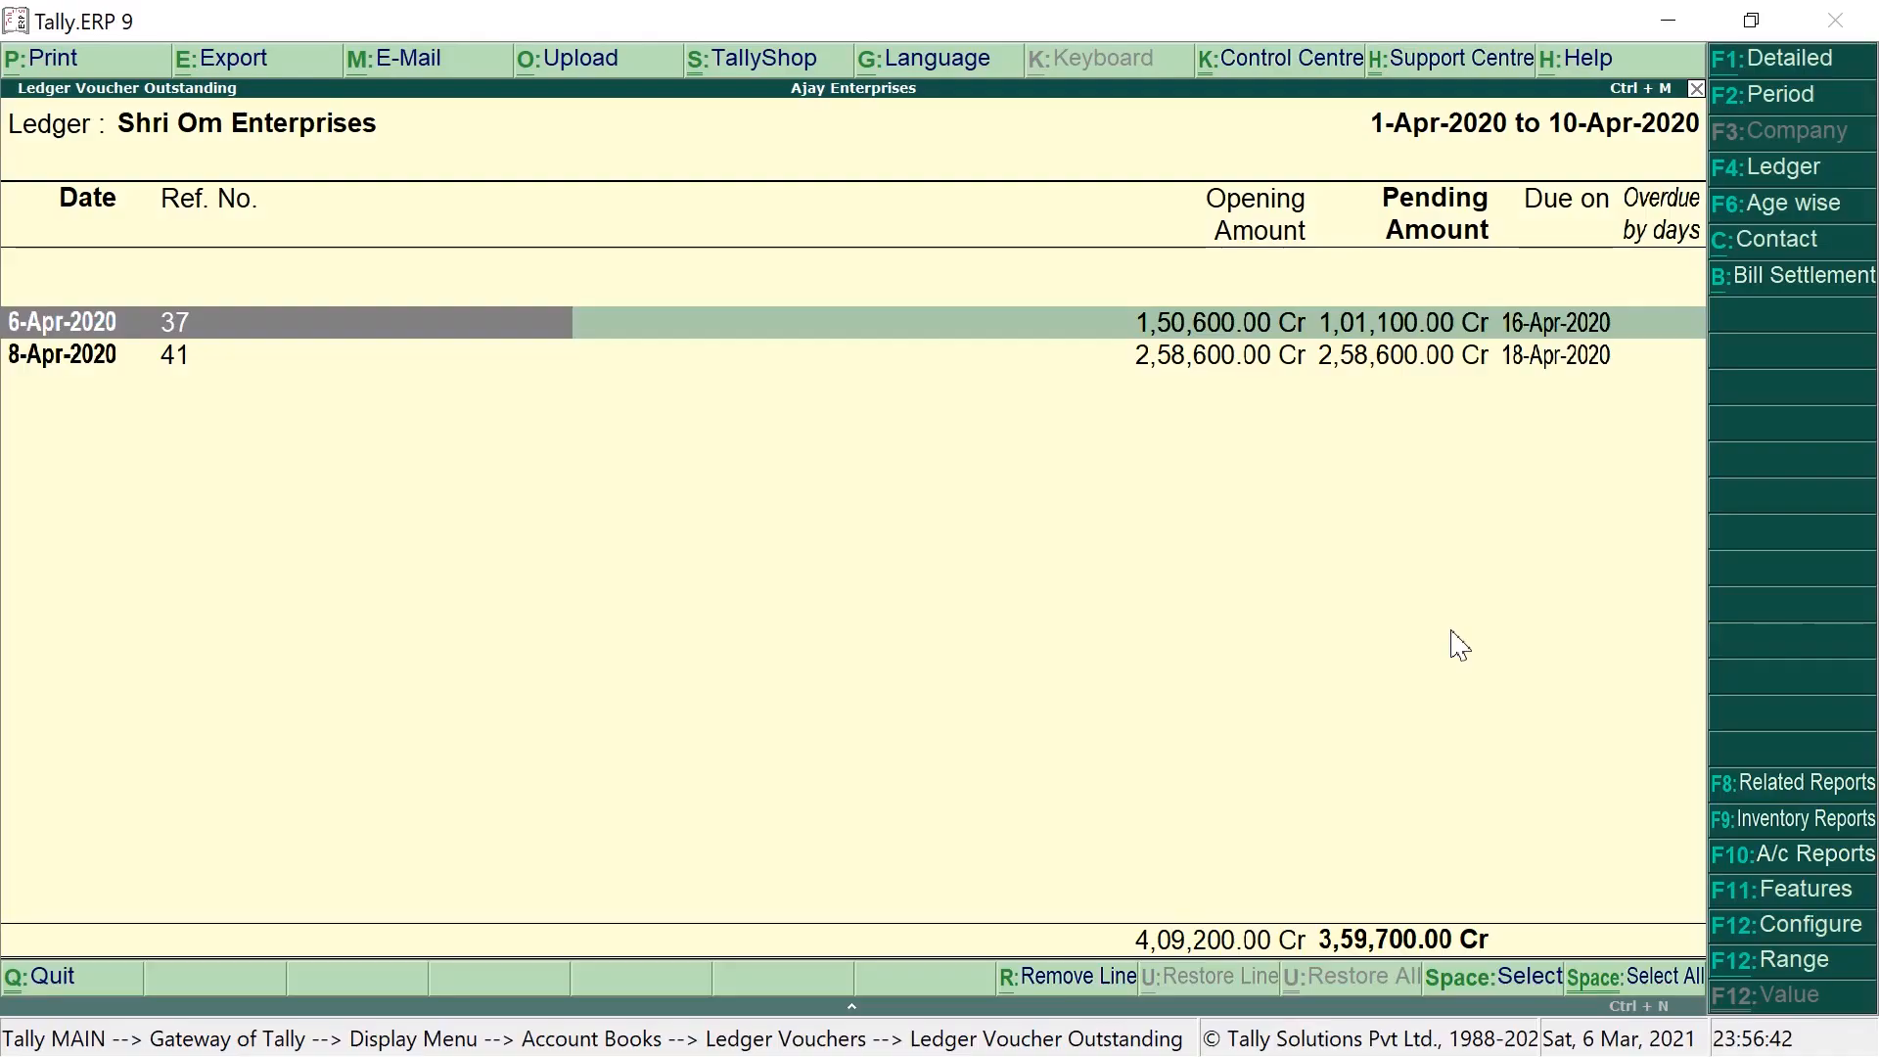
In Tally.ERP 9, set Range of Bills to show to All Bills in the outstanding report's configuration and accept it
key("F12")
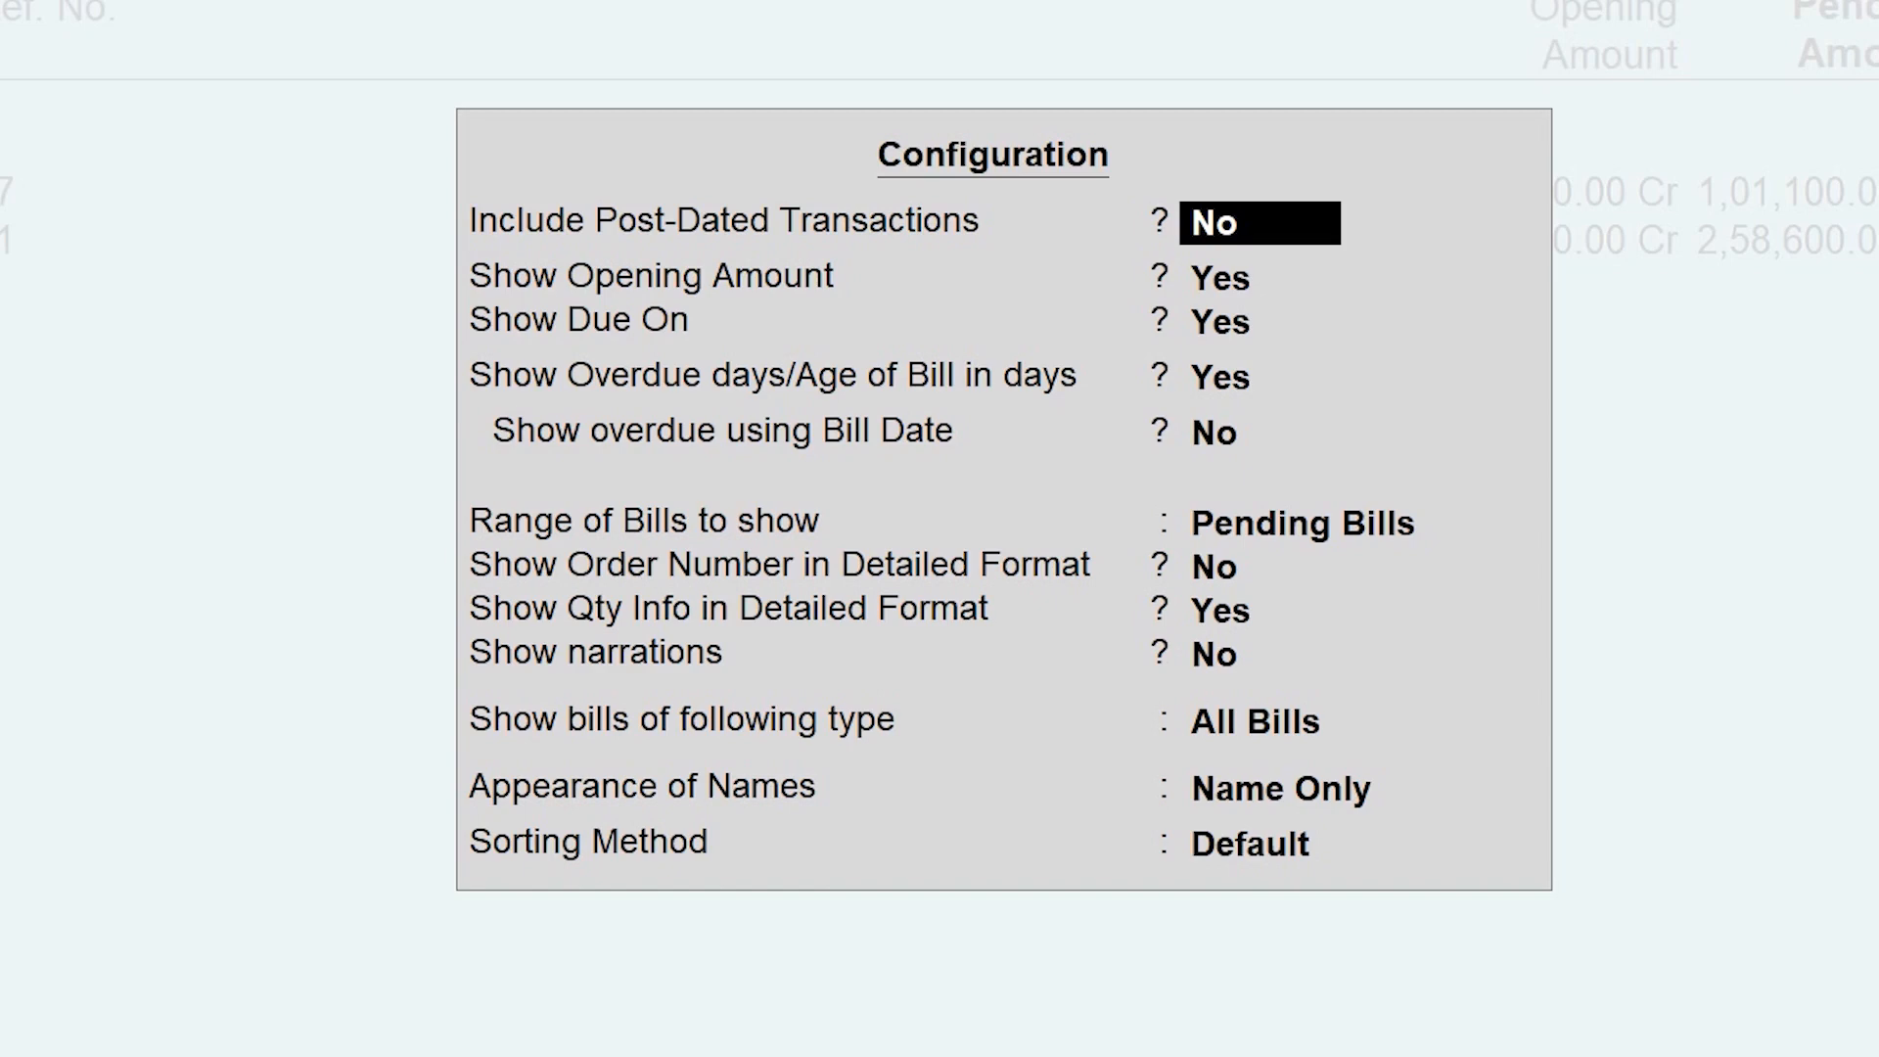
key("Down")
key("Down")
key("Down")
key("Down")
key("Down")
key("Up")
key("Up")
key("Return")
key("ctrl+a")
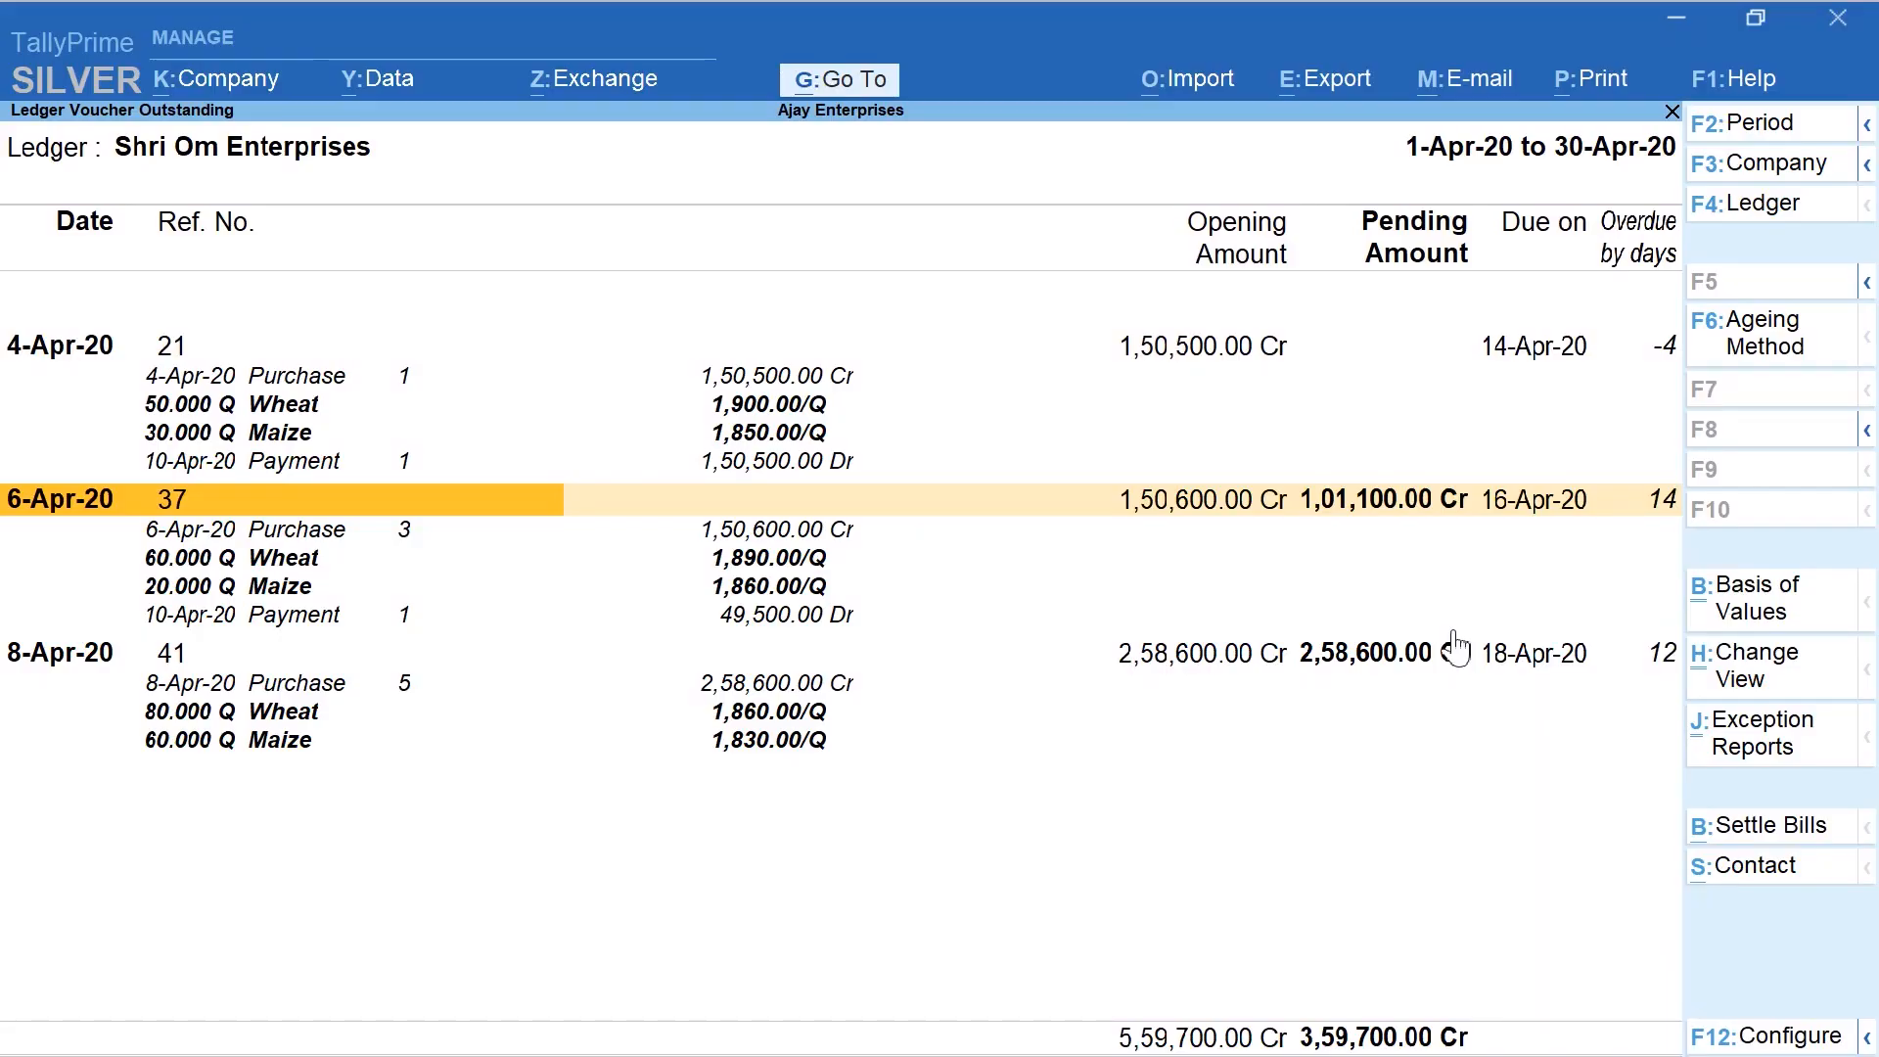
Switch back to TallyPrime and change the outstanding report's ledger to Madhav Trading Co
key("F4")
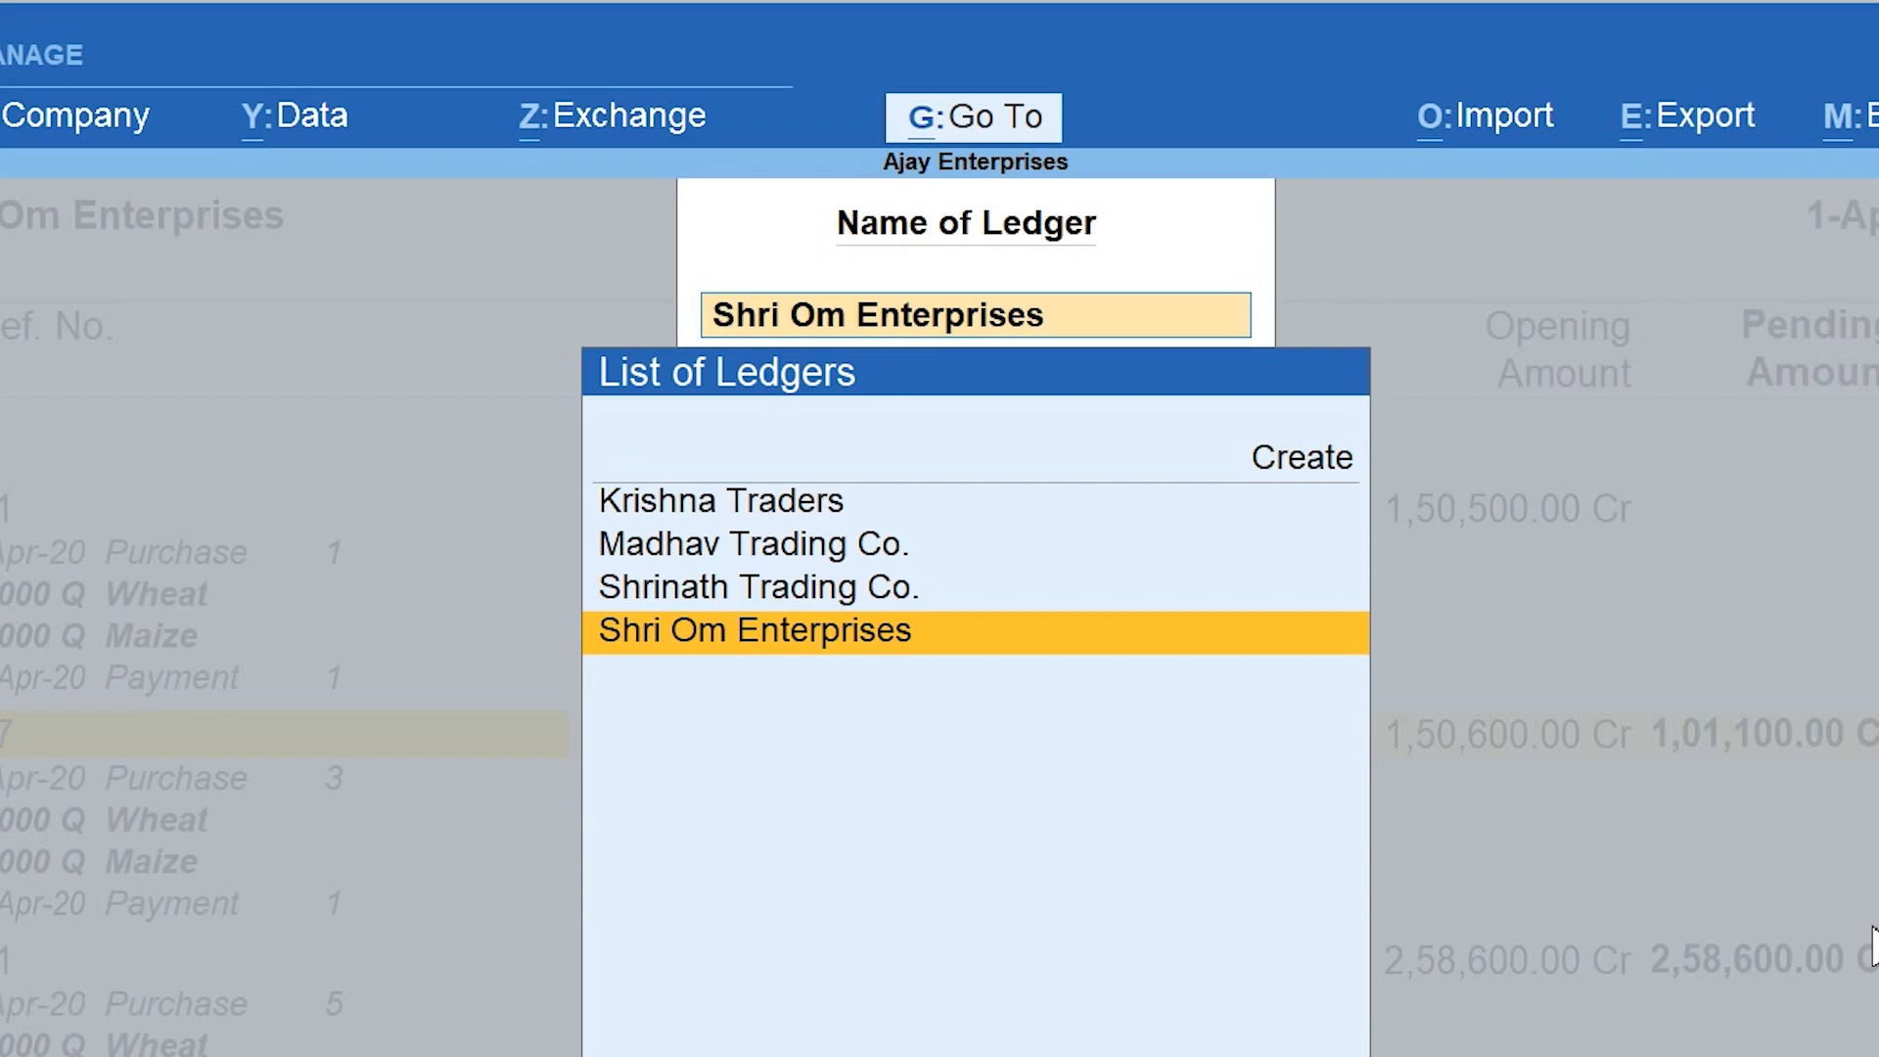
key("Up")
key("Up")
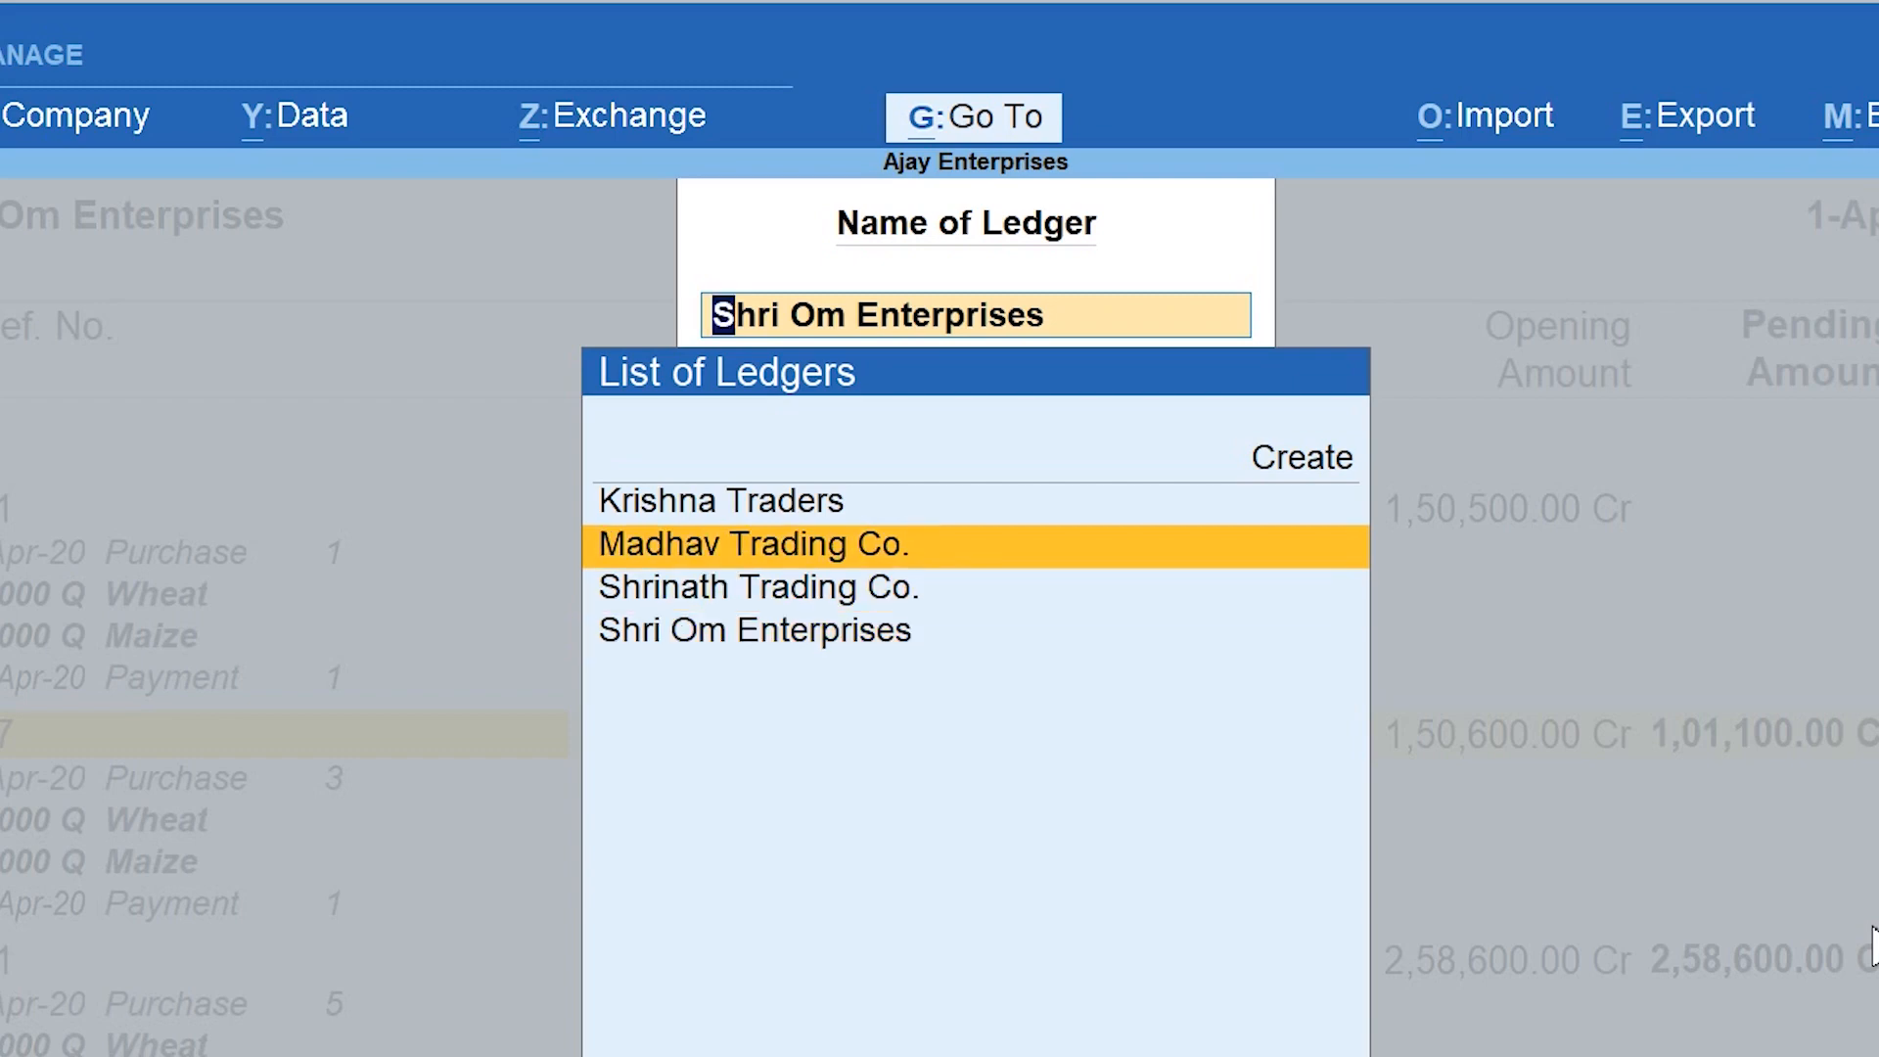
key("Return")
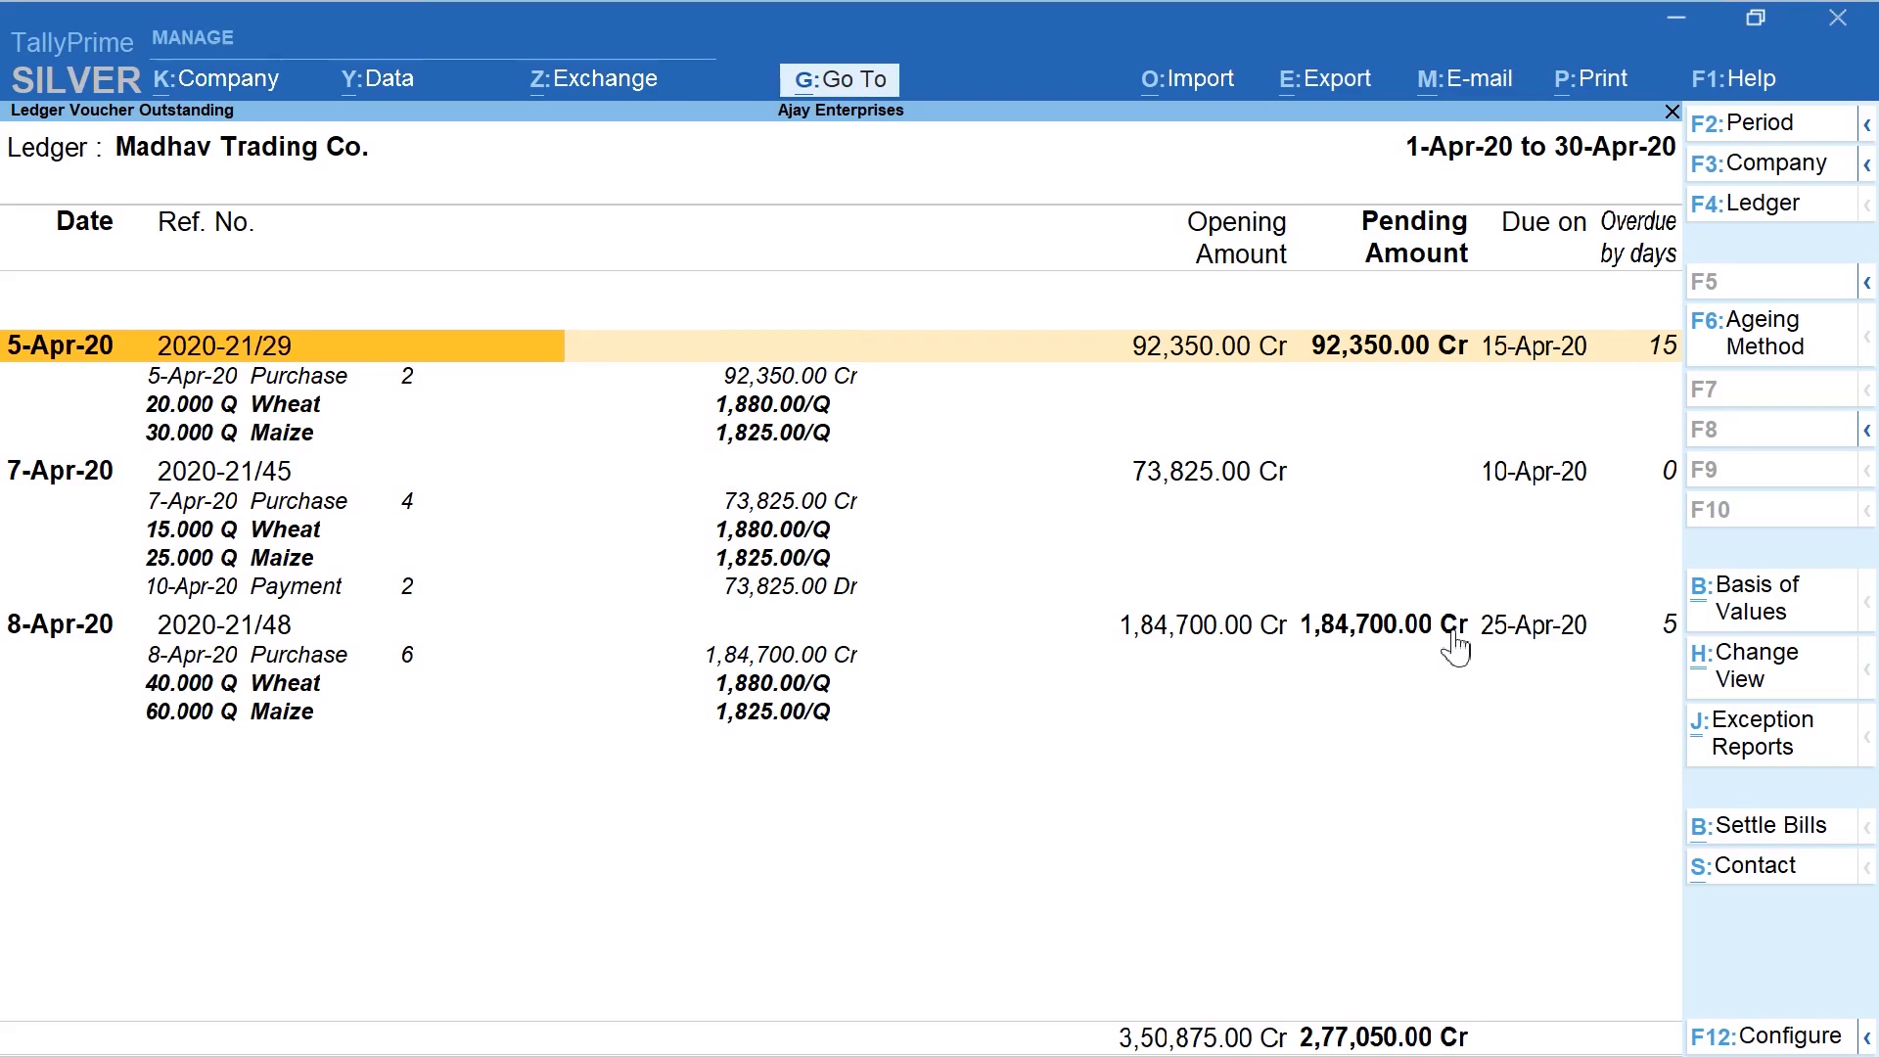
Open Bill Settlement for the Madhav Trading Co. bill 2020-21/48
key("Down")
key("Down")
key("Down")
key("Down")
key("Down")
key("Down")
key("Down")
key("Down")
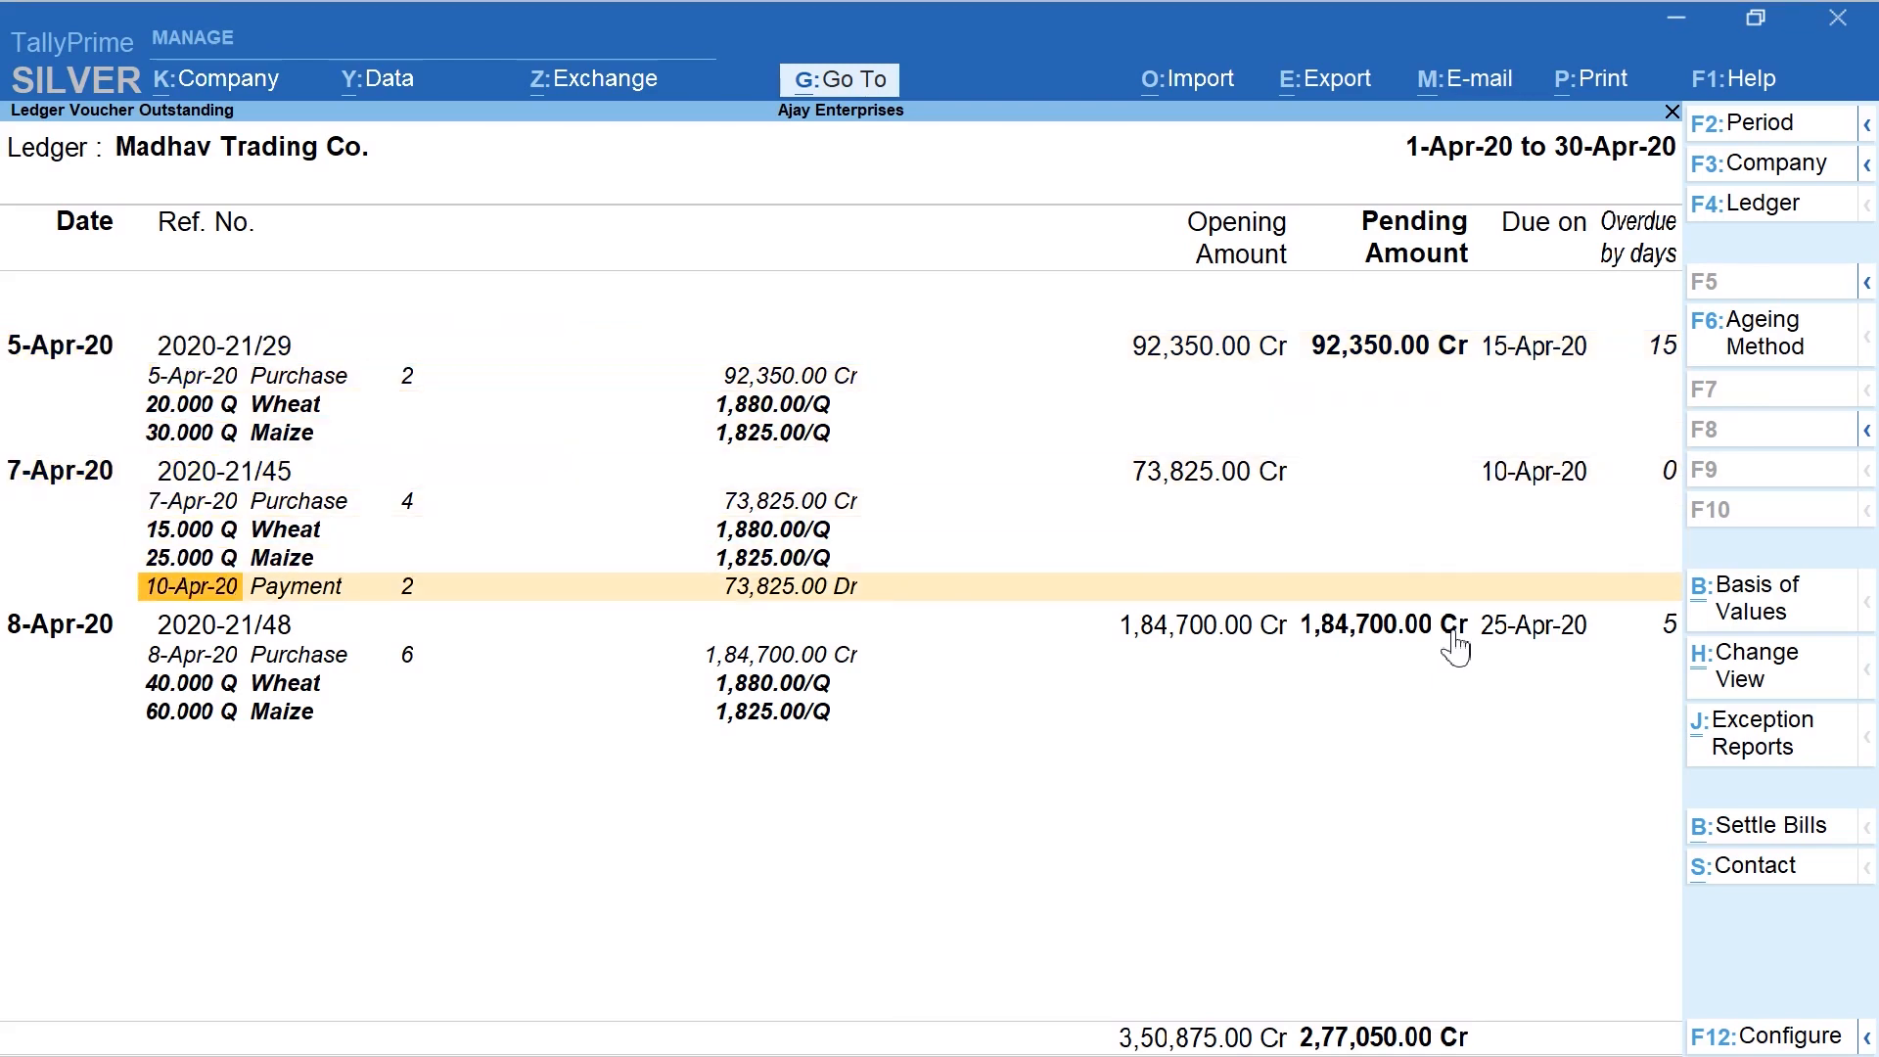
key("Down")
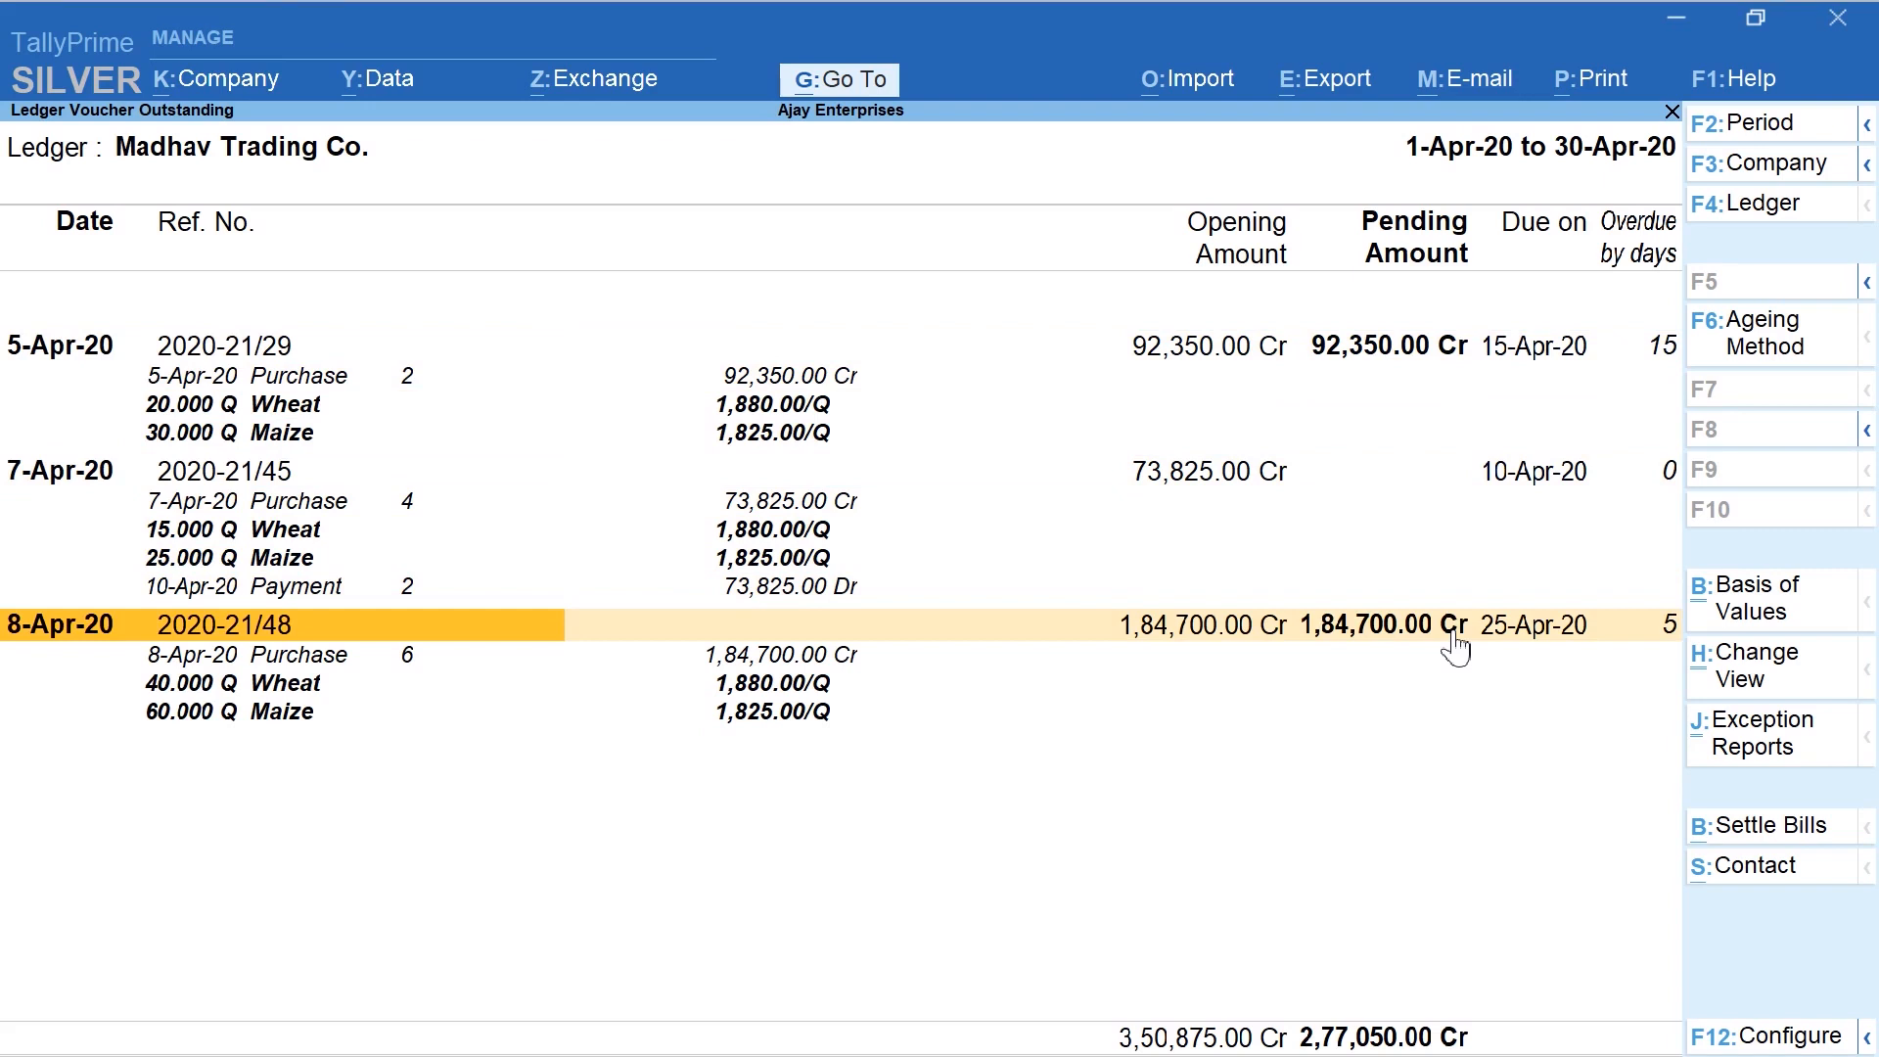
key("alt")
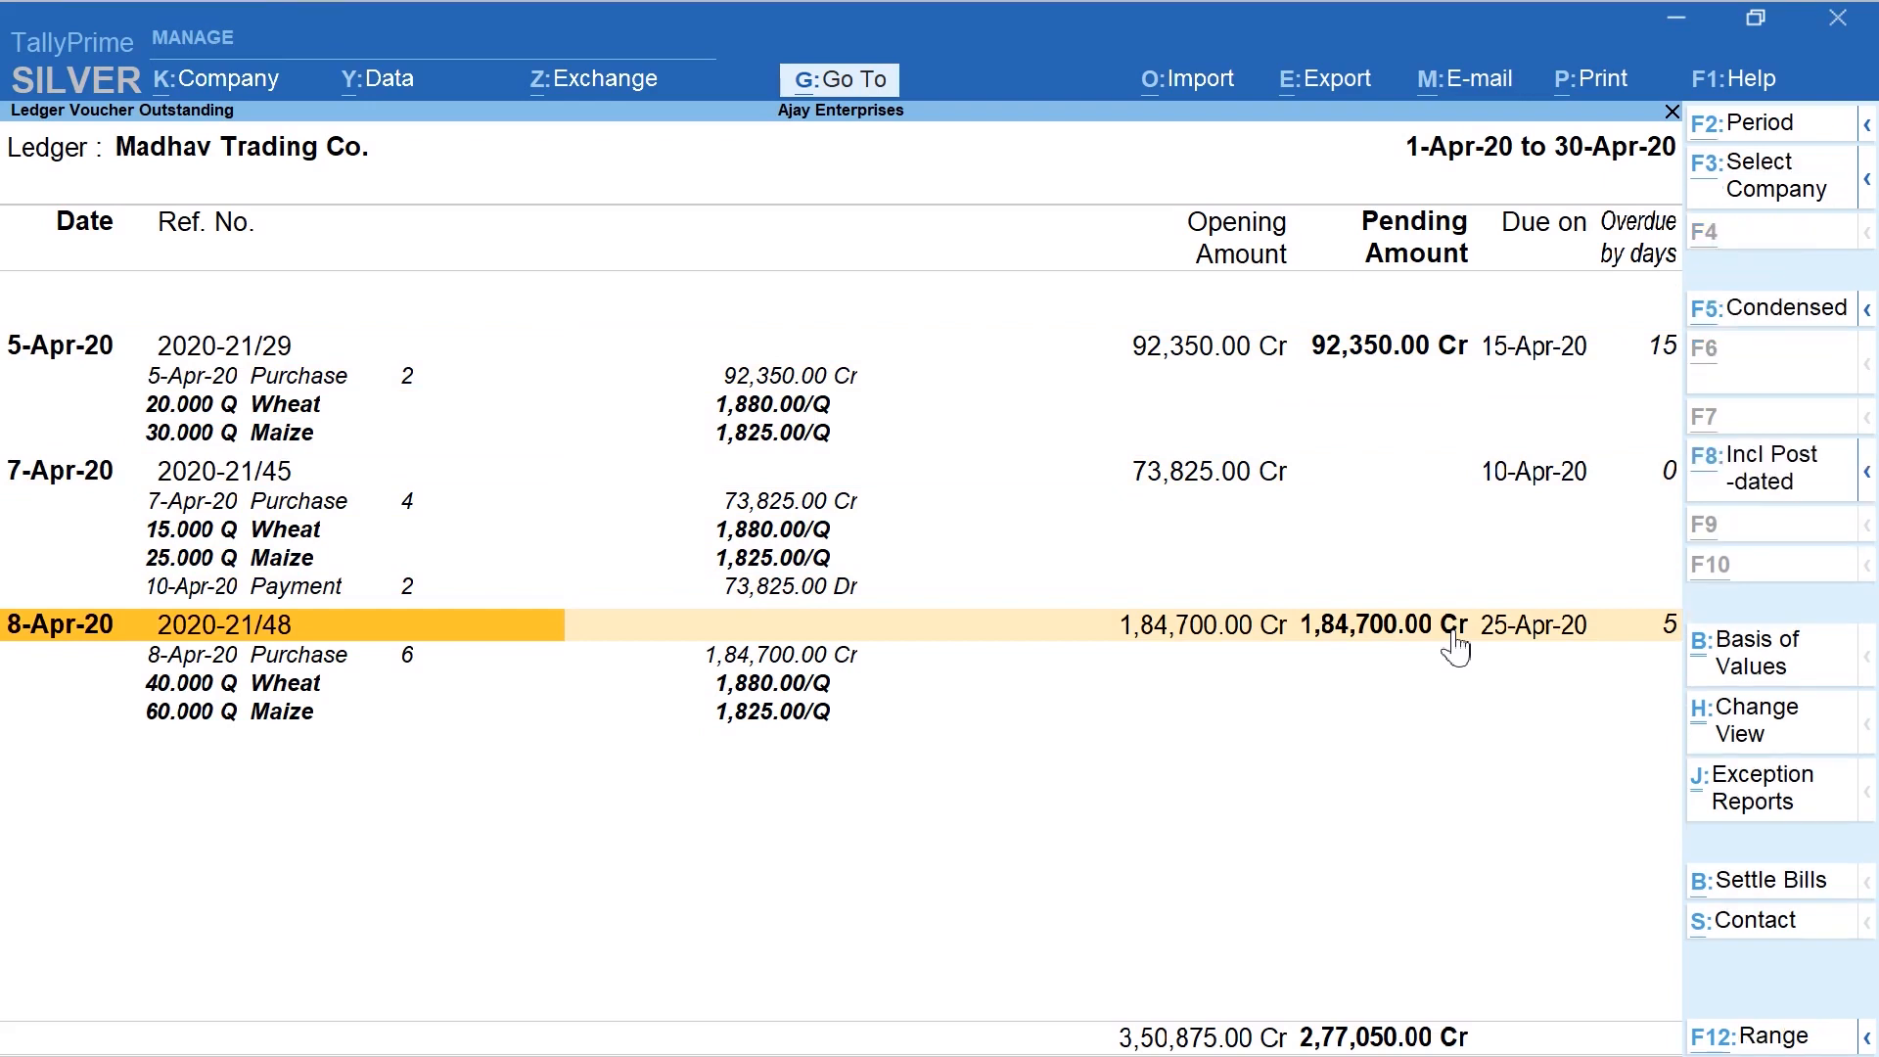
key("alt+b")
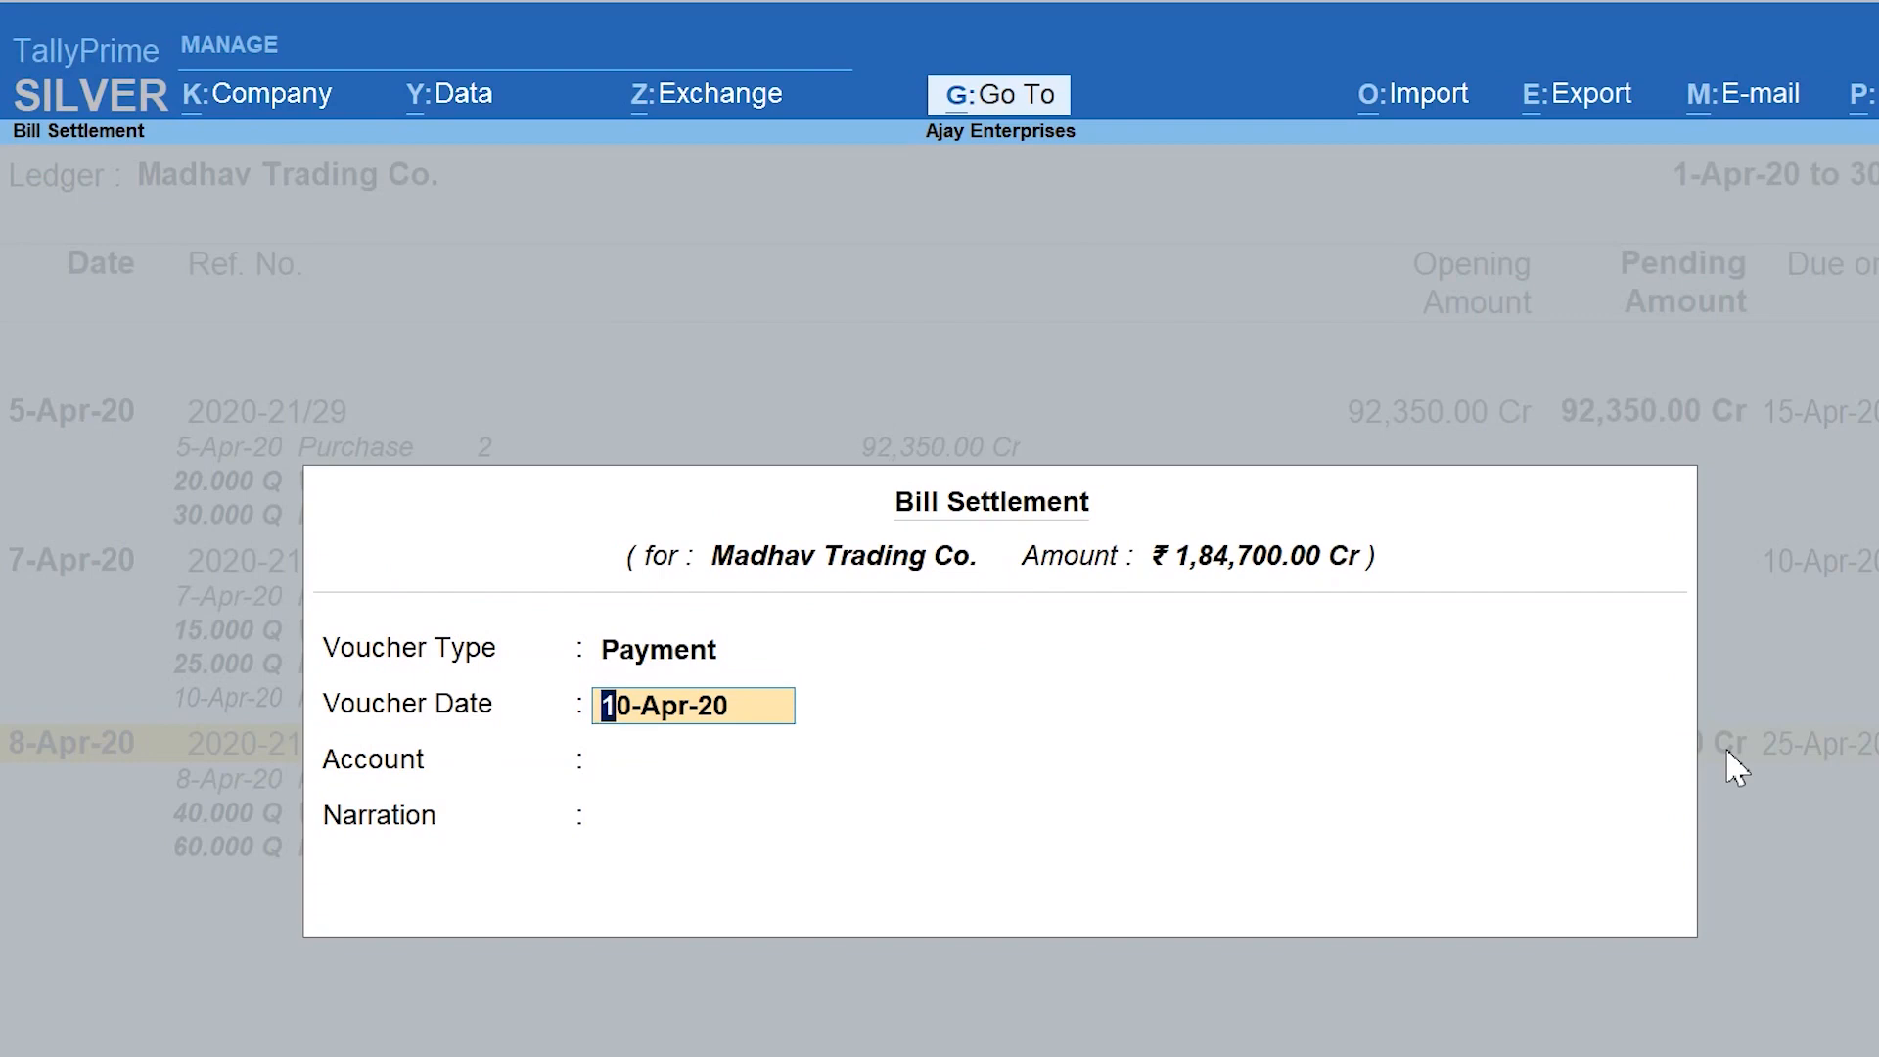
Settle the bill with voucher date 30-Apr-20, account Punjab Bank Current Account and narration "Payment made to Madhav Trading Co.", and accept it
type("30.4")
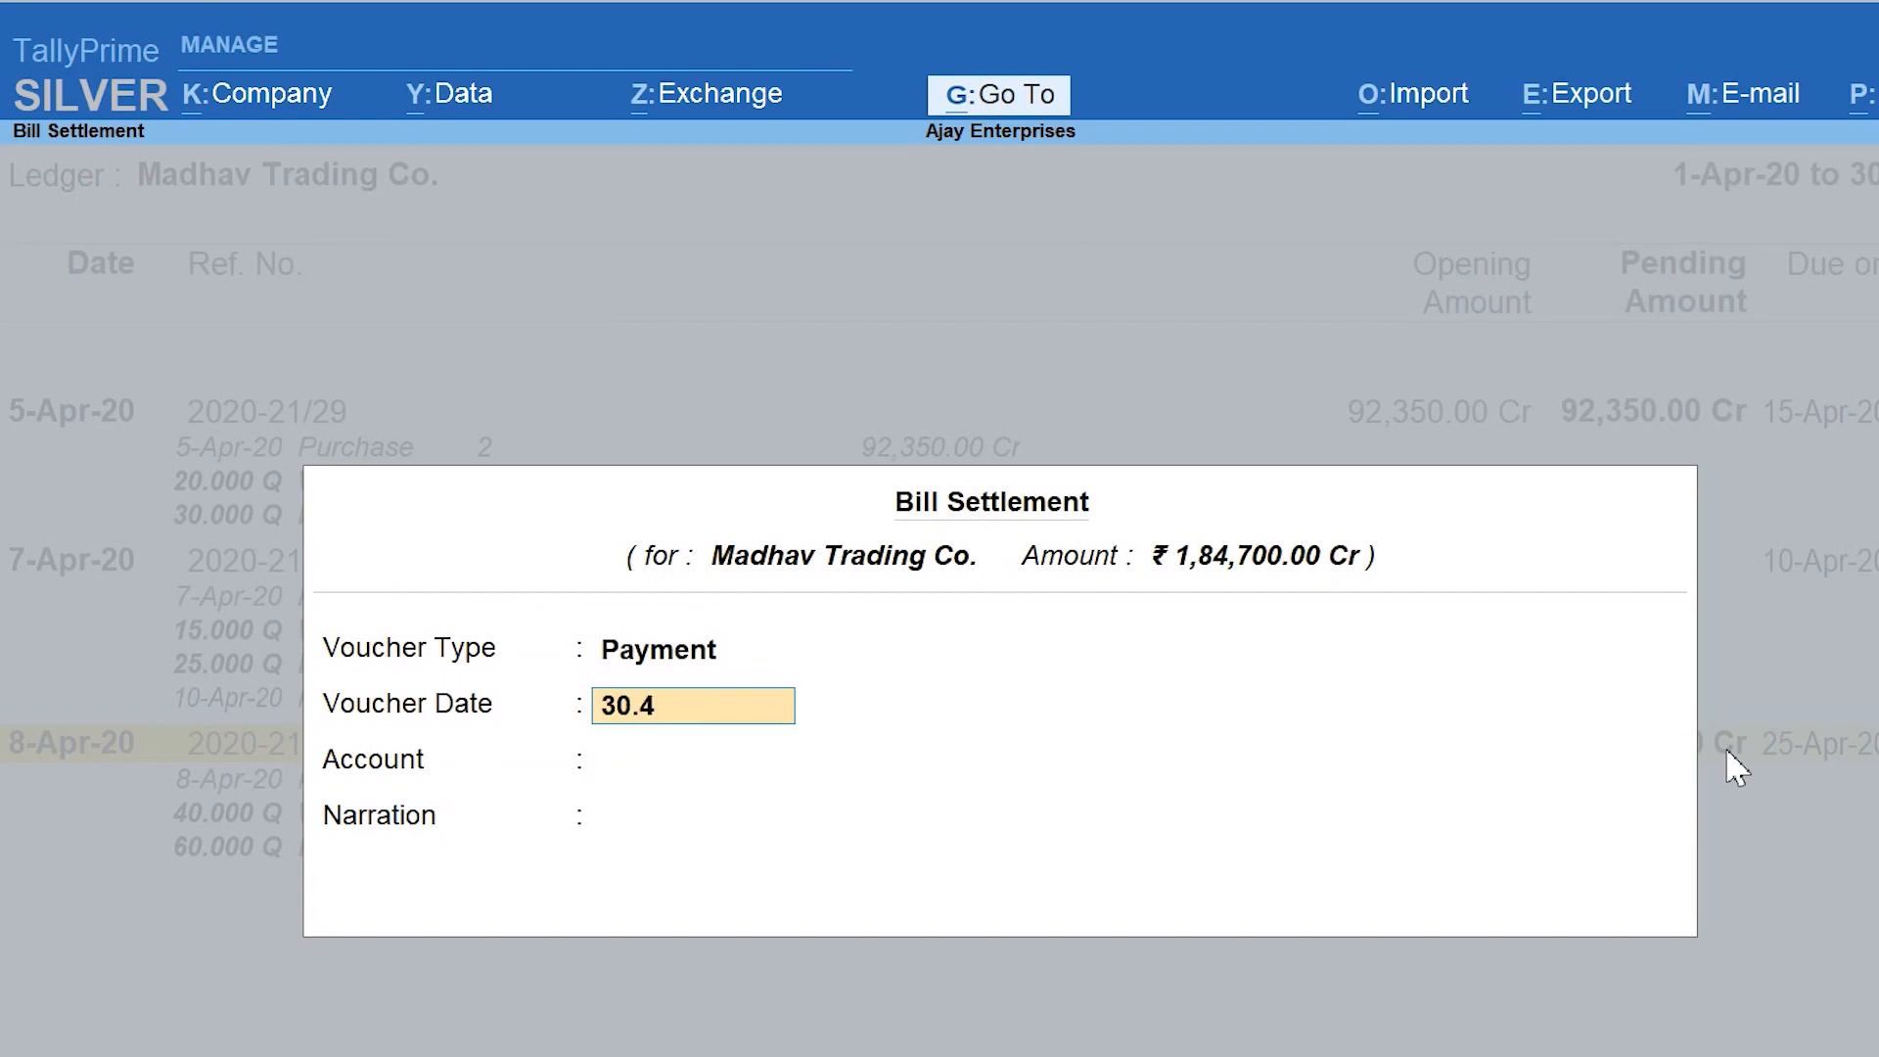
key("Return")
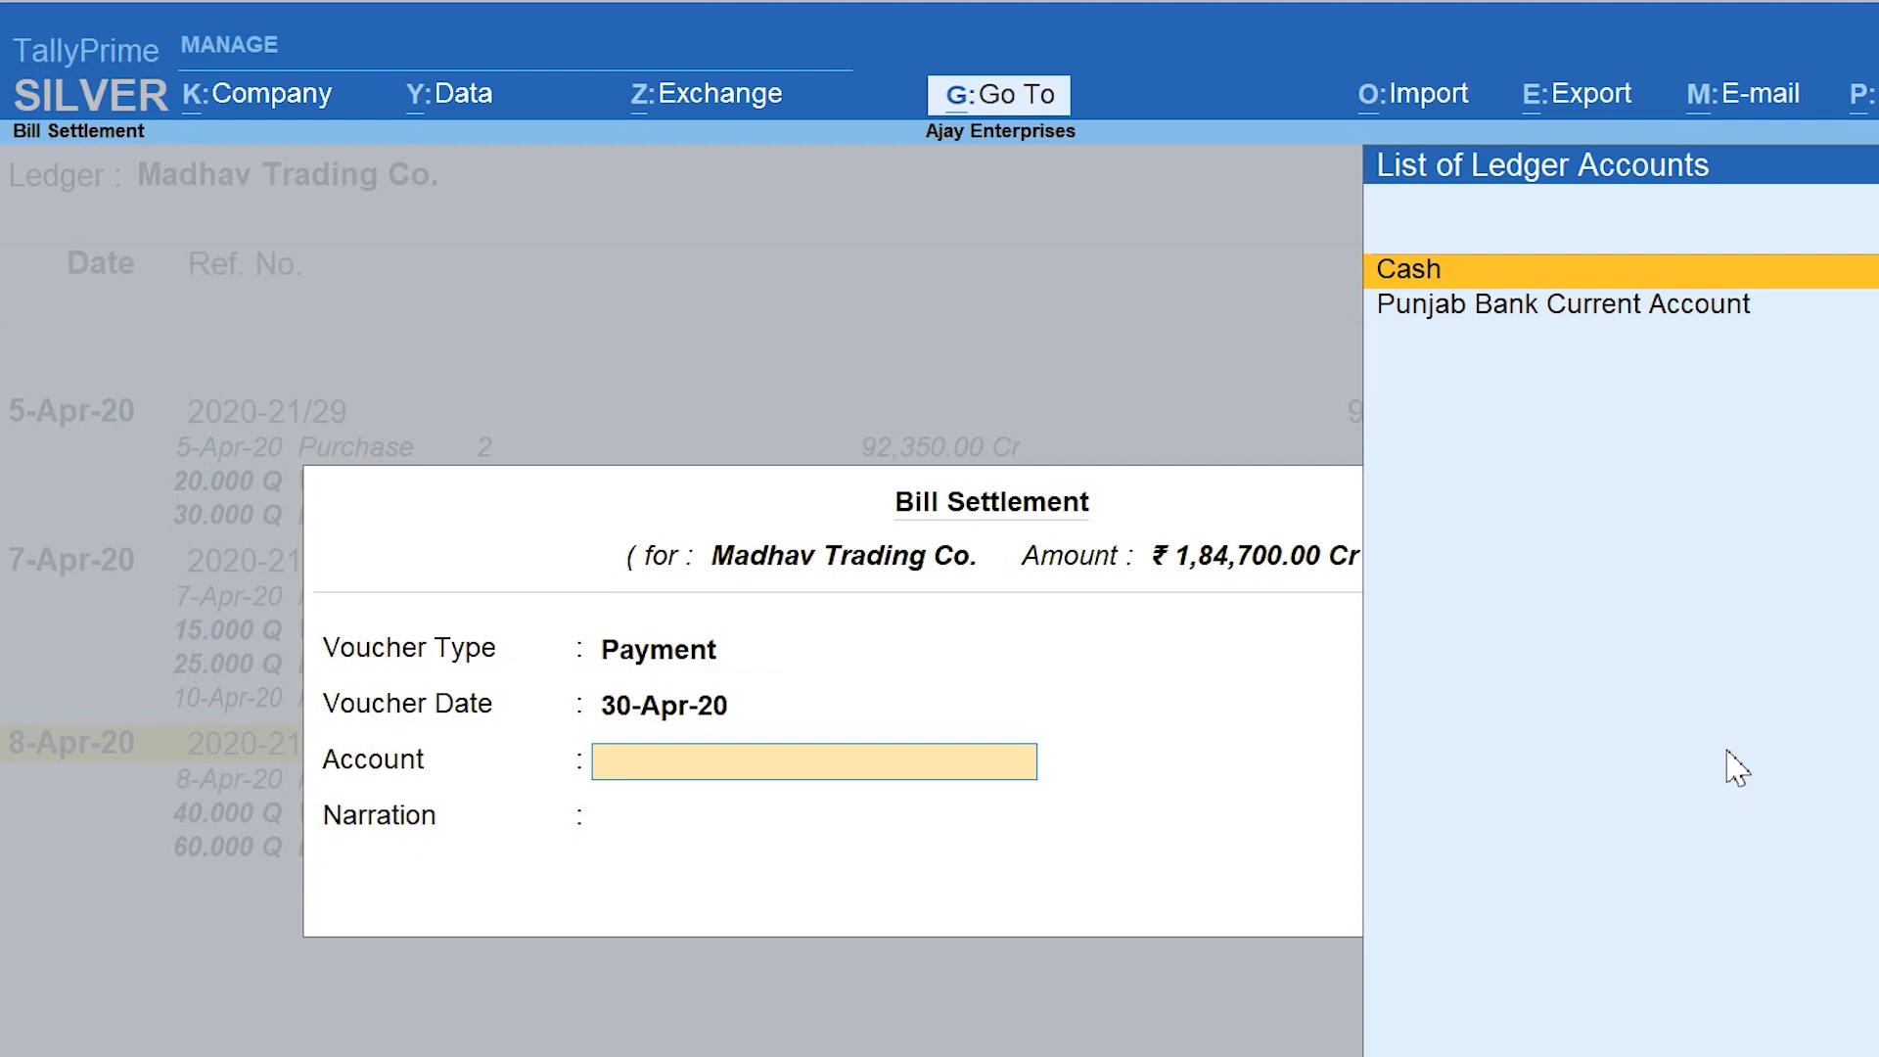
key("Down")
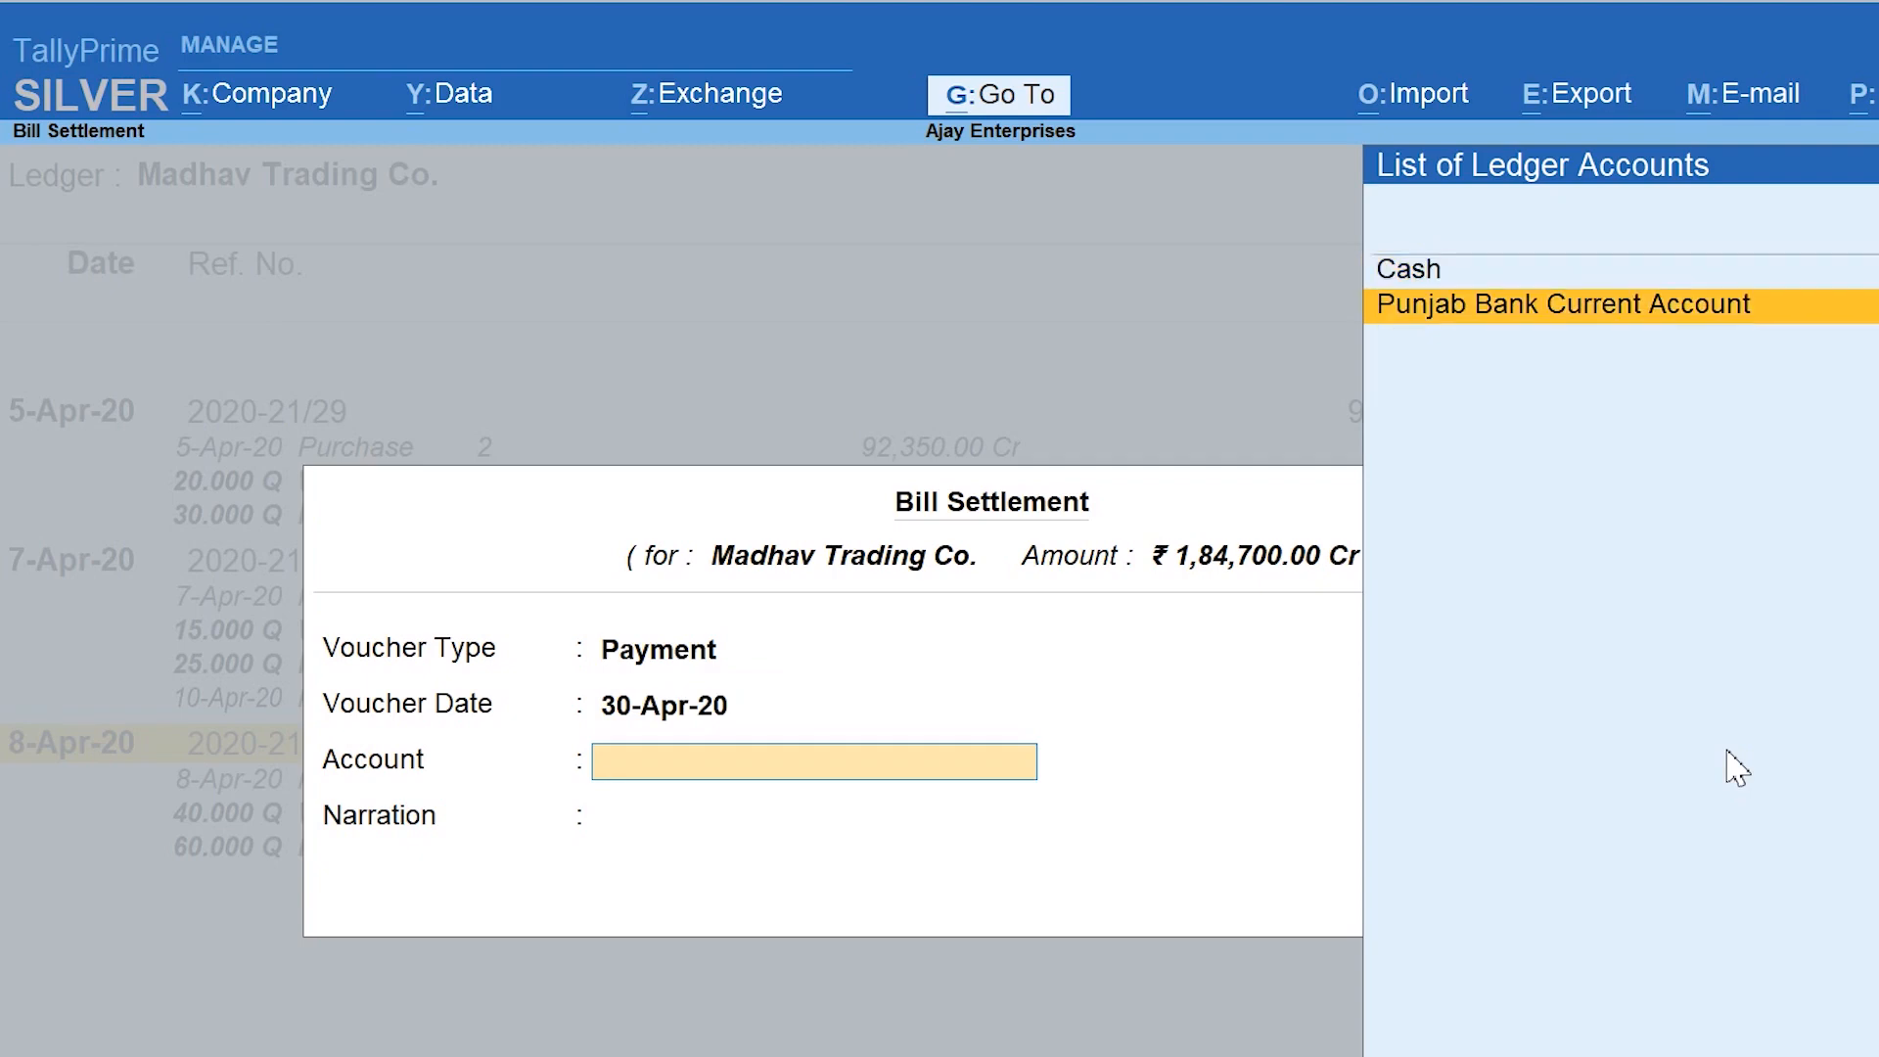
key("Return")
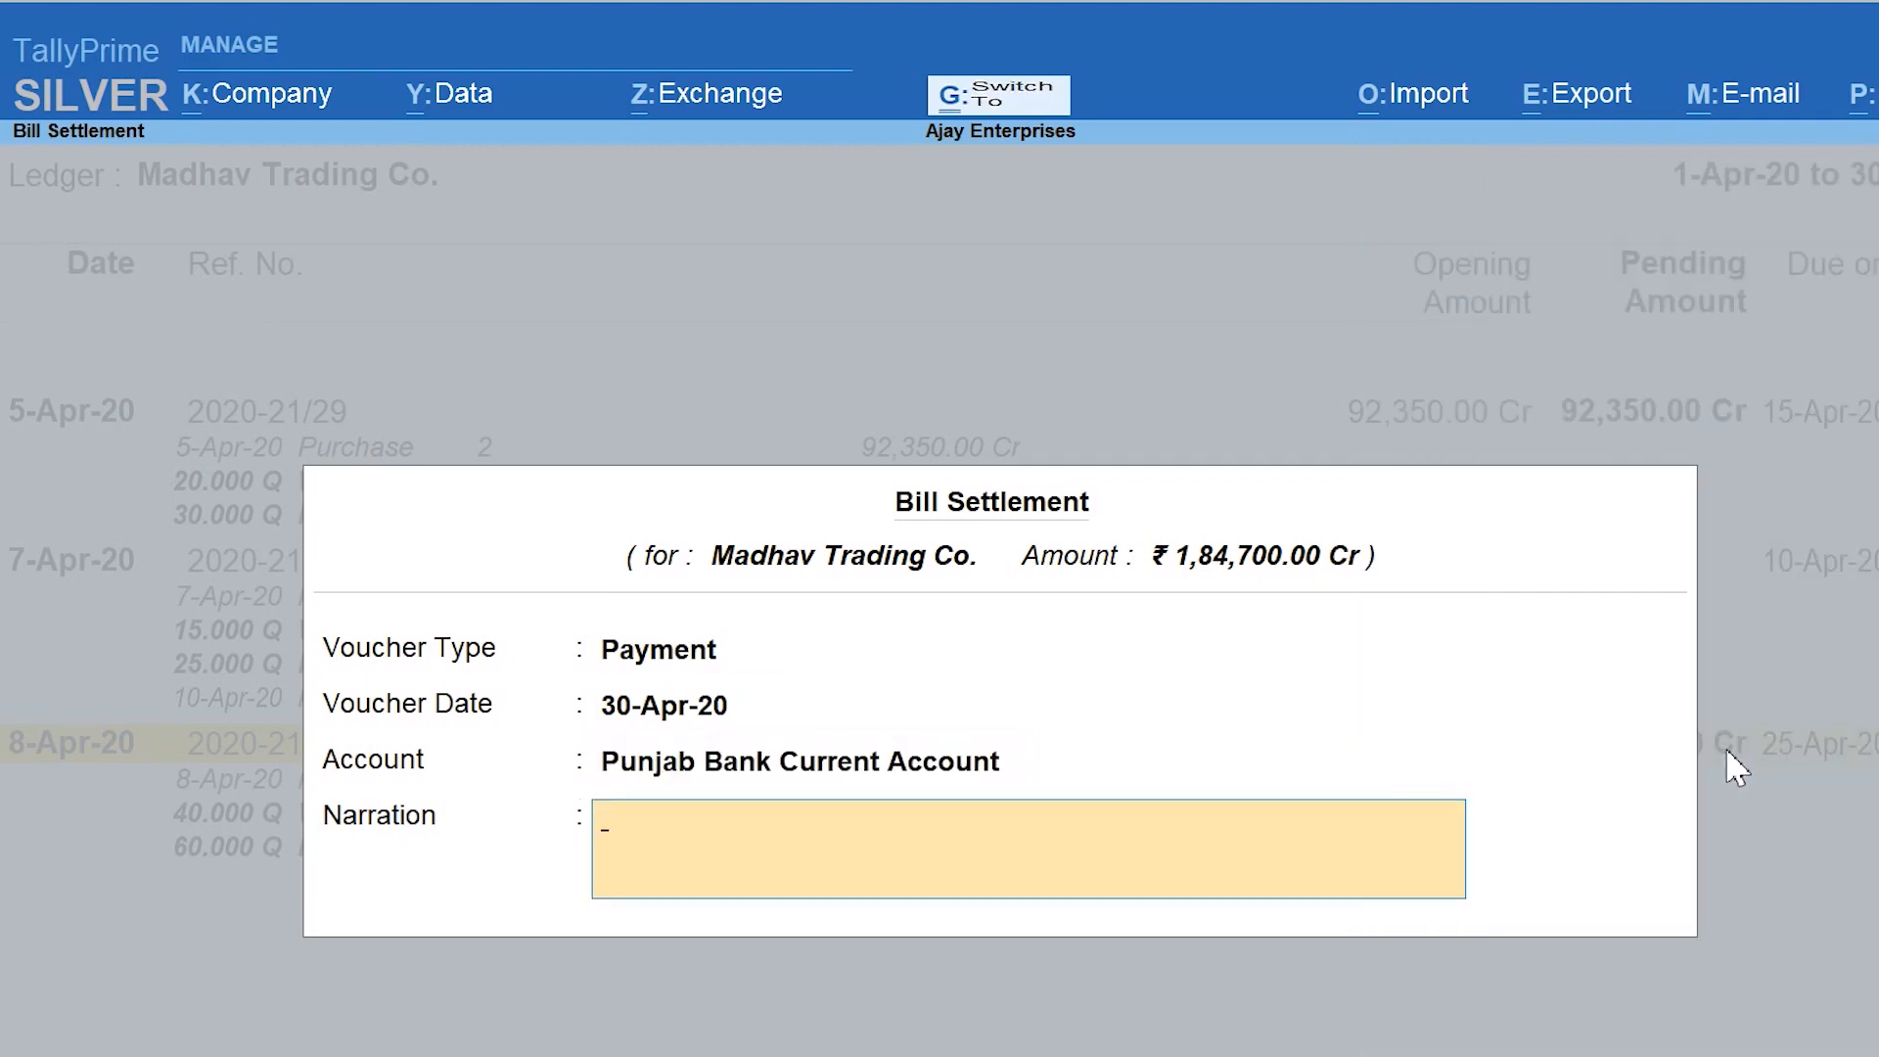
type("Payment made to Madhav Trading Co.")
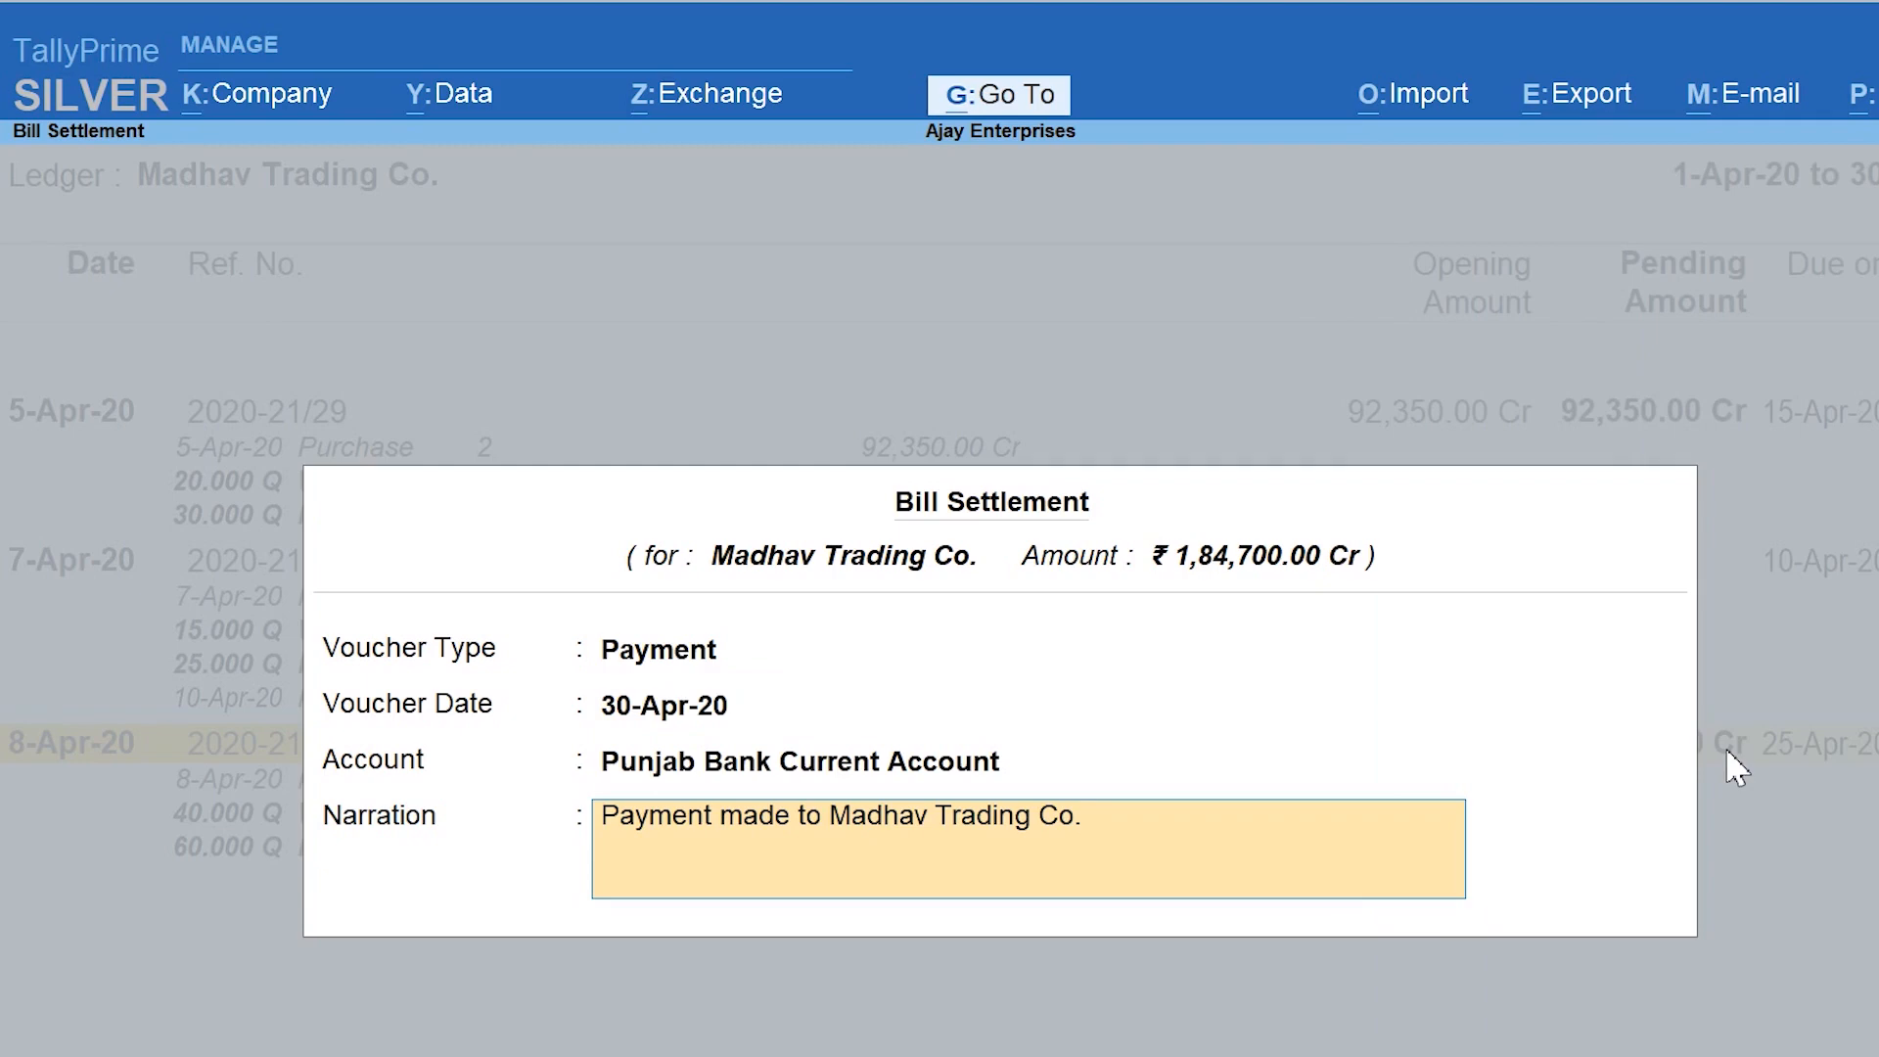
key("Return")
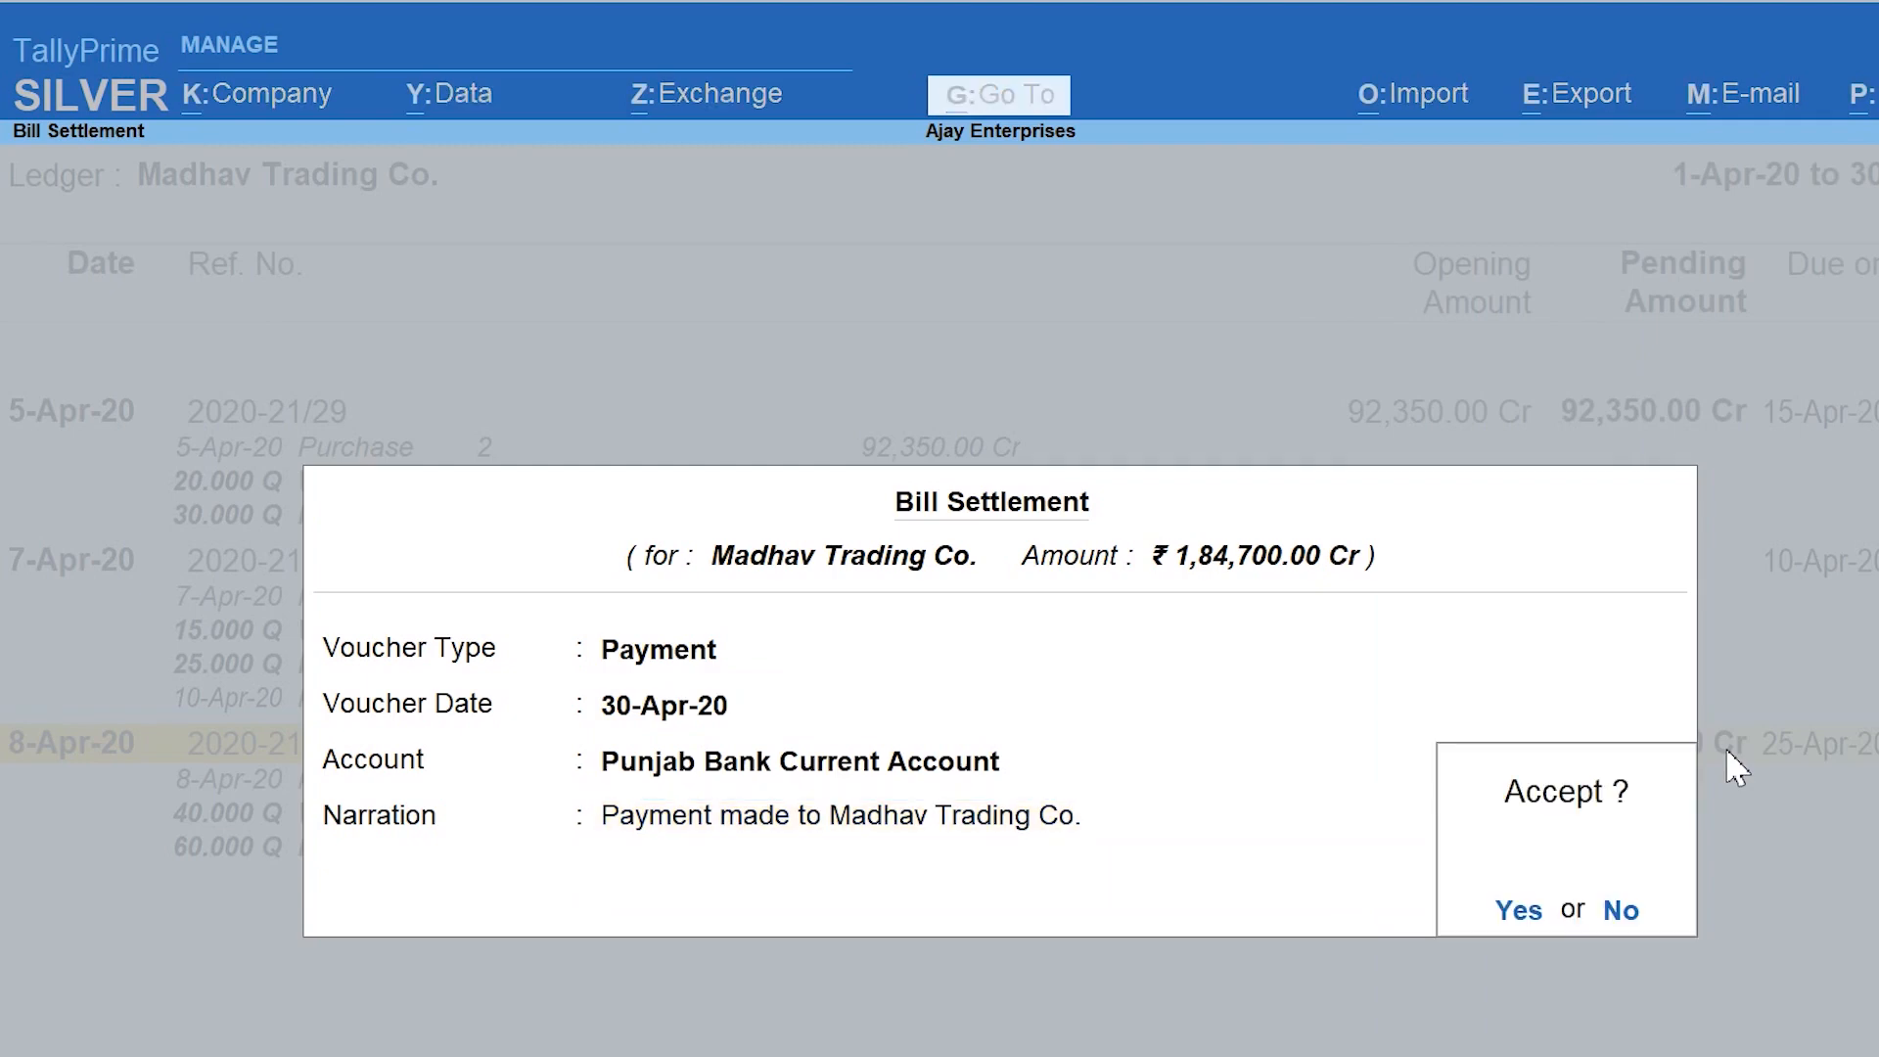
key("Return")
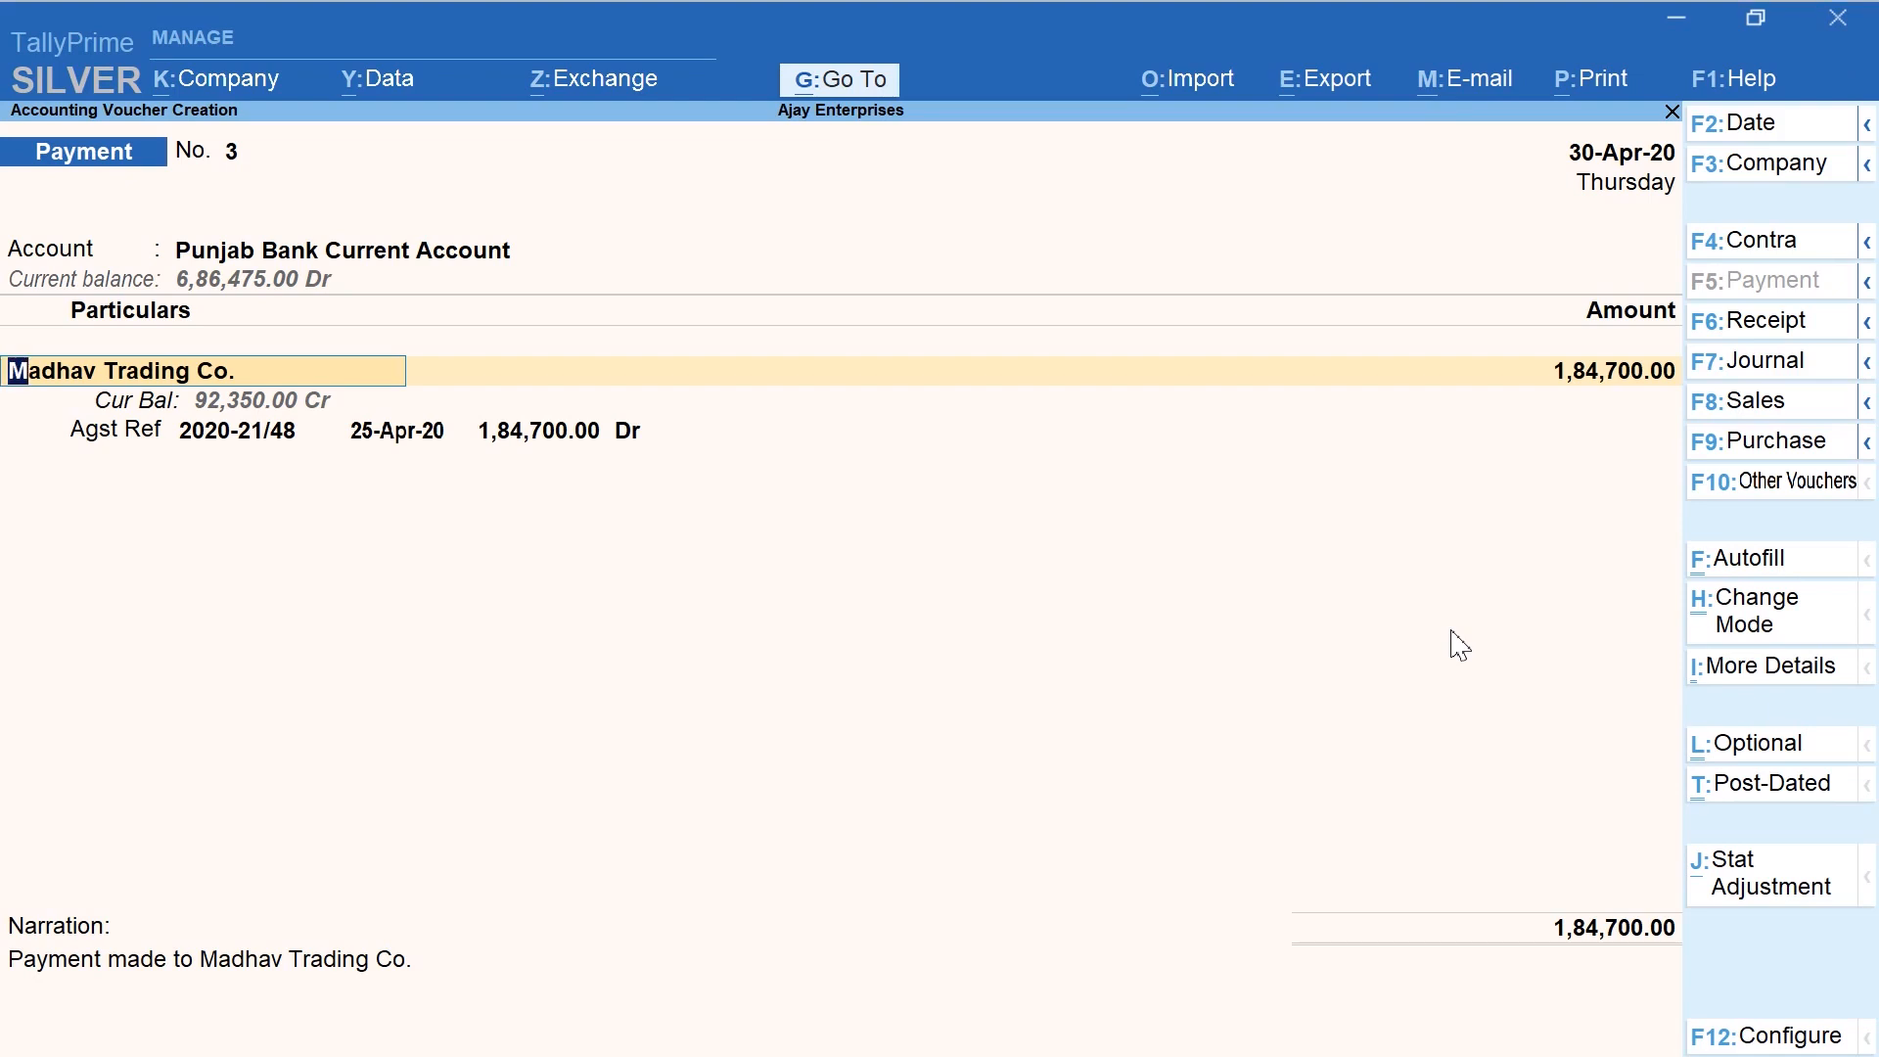
Complete the Madhav Trading Co. payment voucher with cheque number 629753 and instrument date 30 in the bank allocations, and accept it
key("Return")
key("Return")
key("Return")
key("Return")
key("Return")
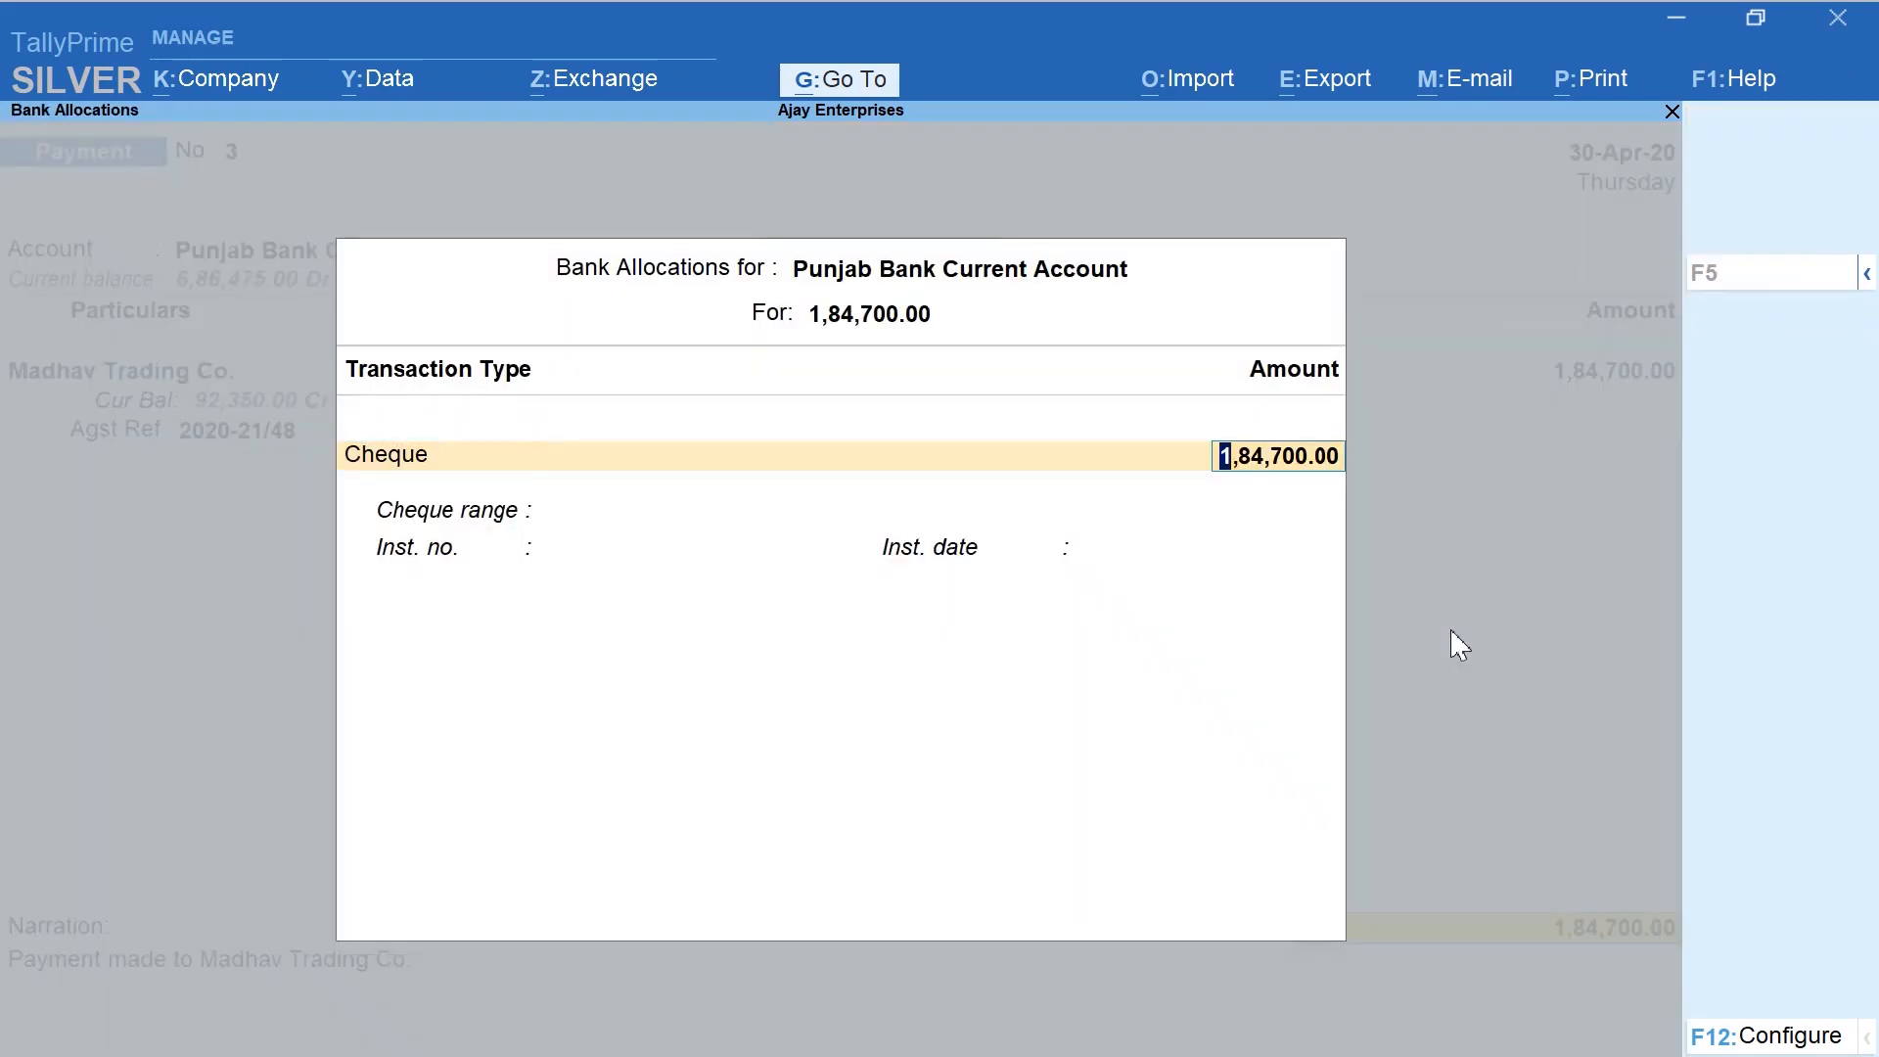
key("Return")
type("629753")
key("Return")
type("30")
key("Return")
key("Return")
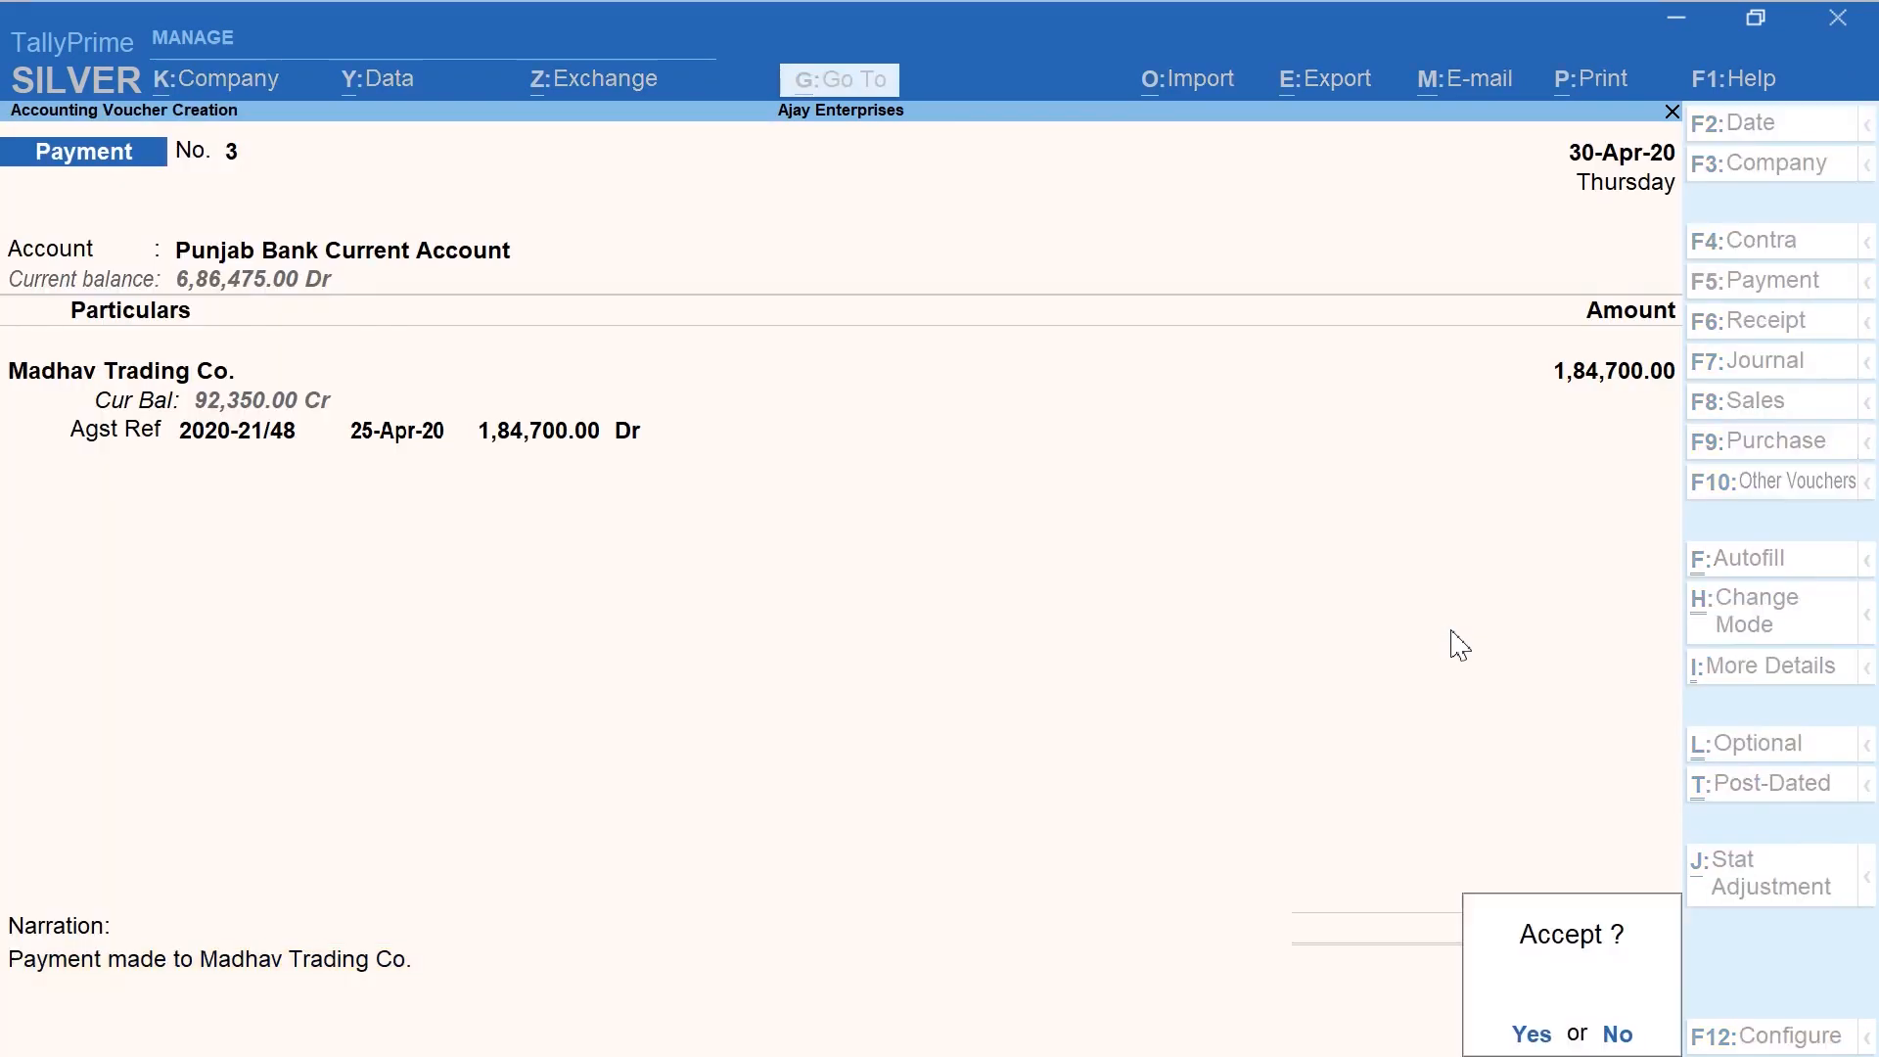
key("y")
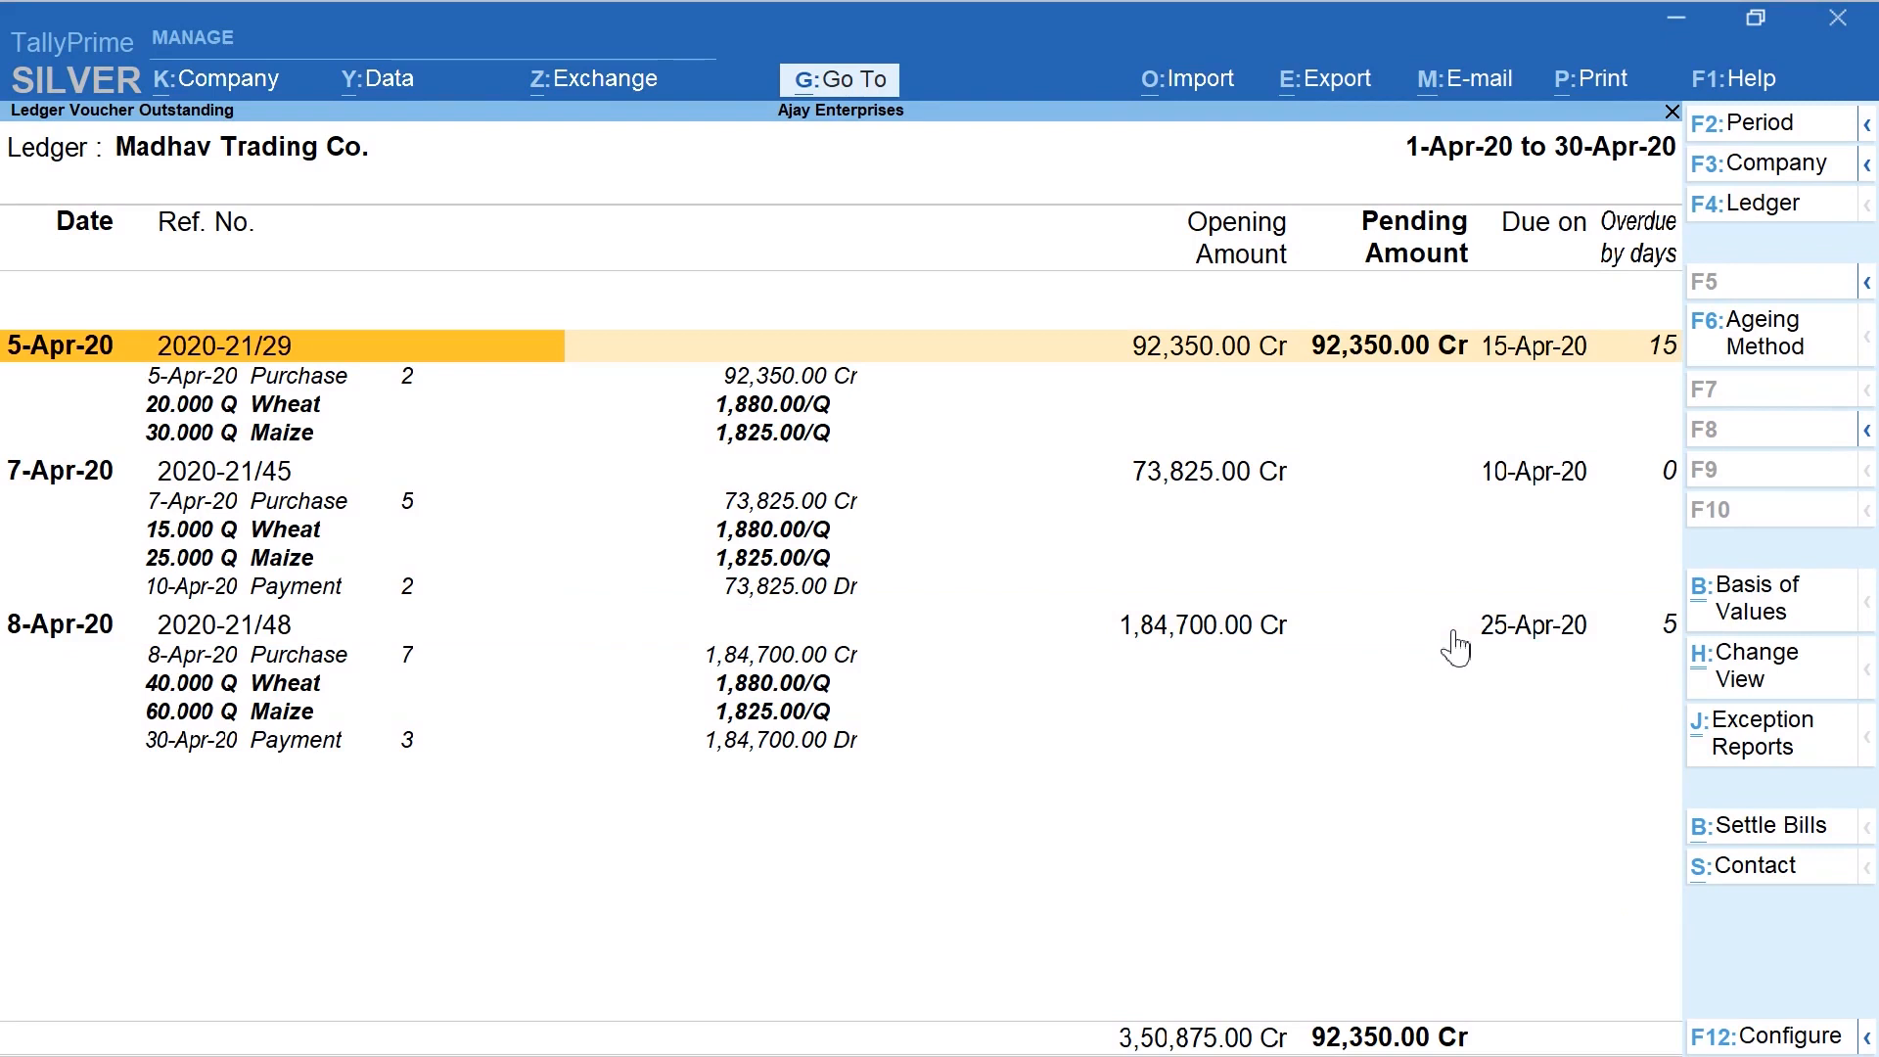
Change the outstanding report's ledger to Radhey Grain Suppliers
key("F4")
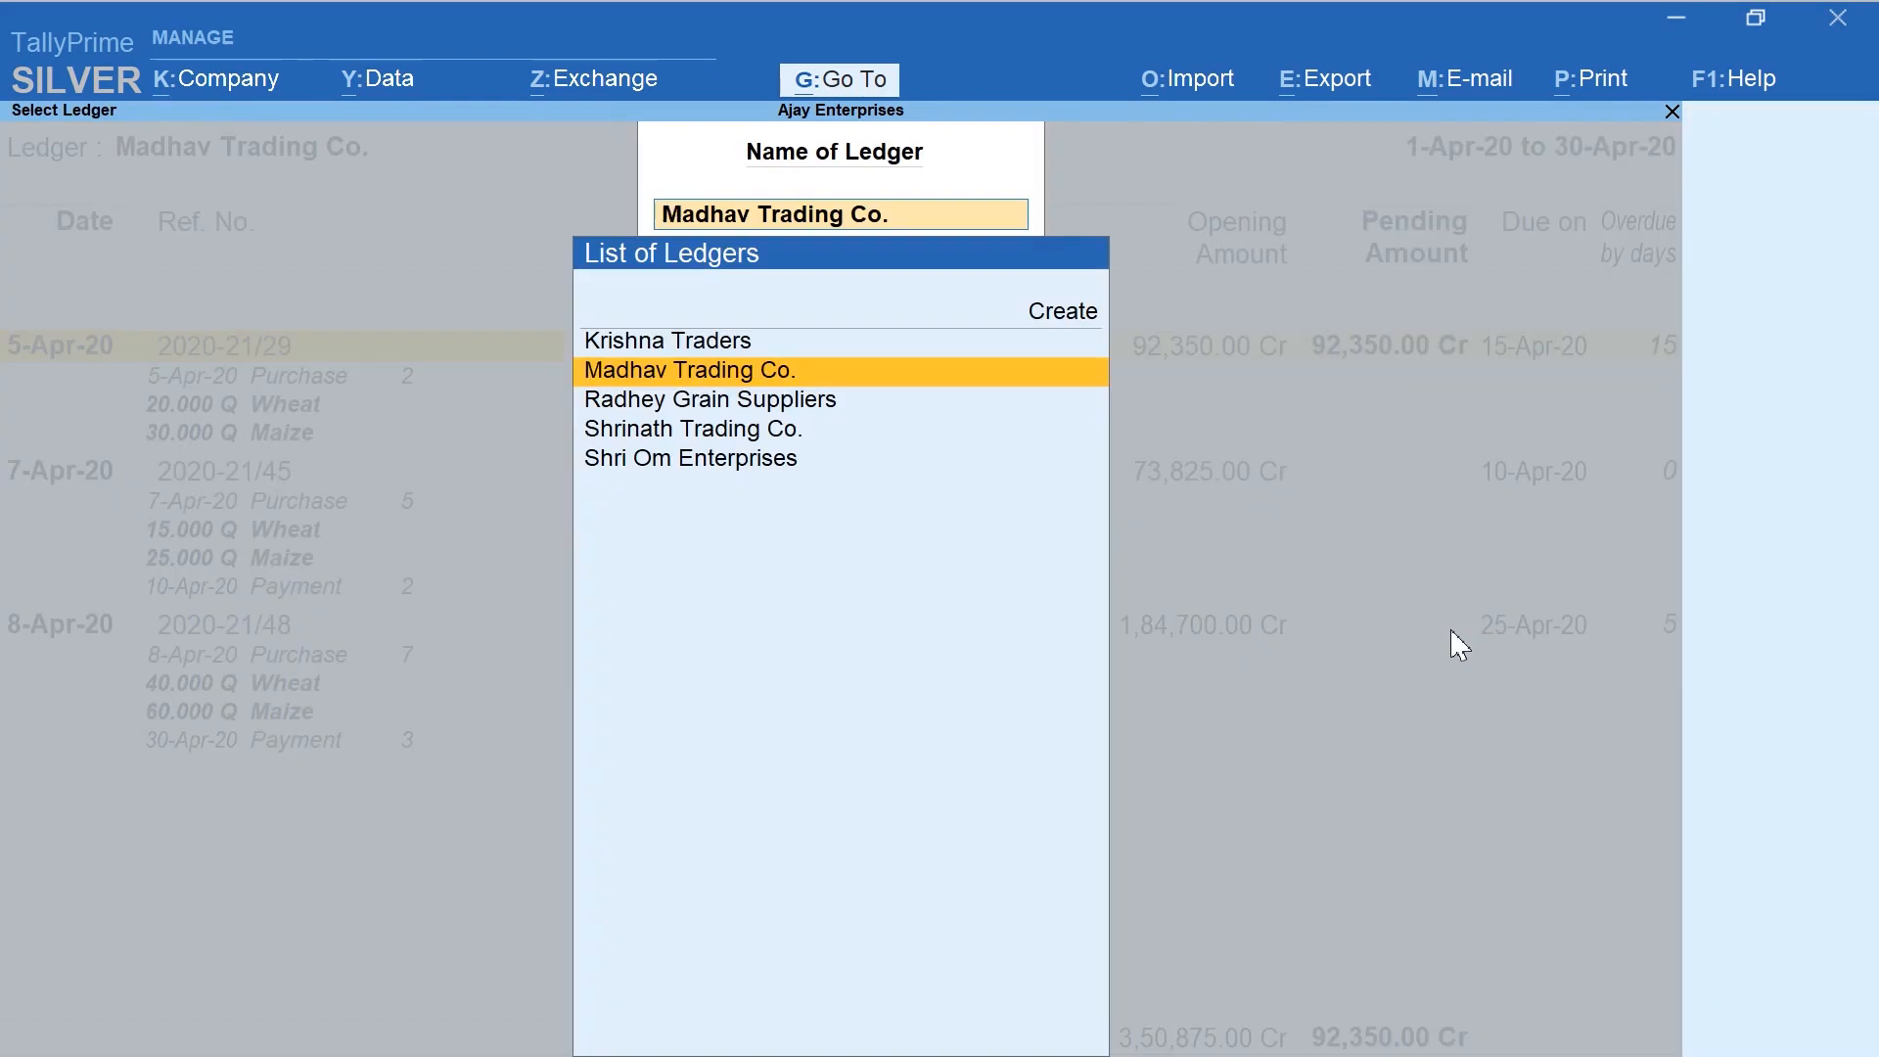
key("Down")
key("Return")
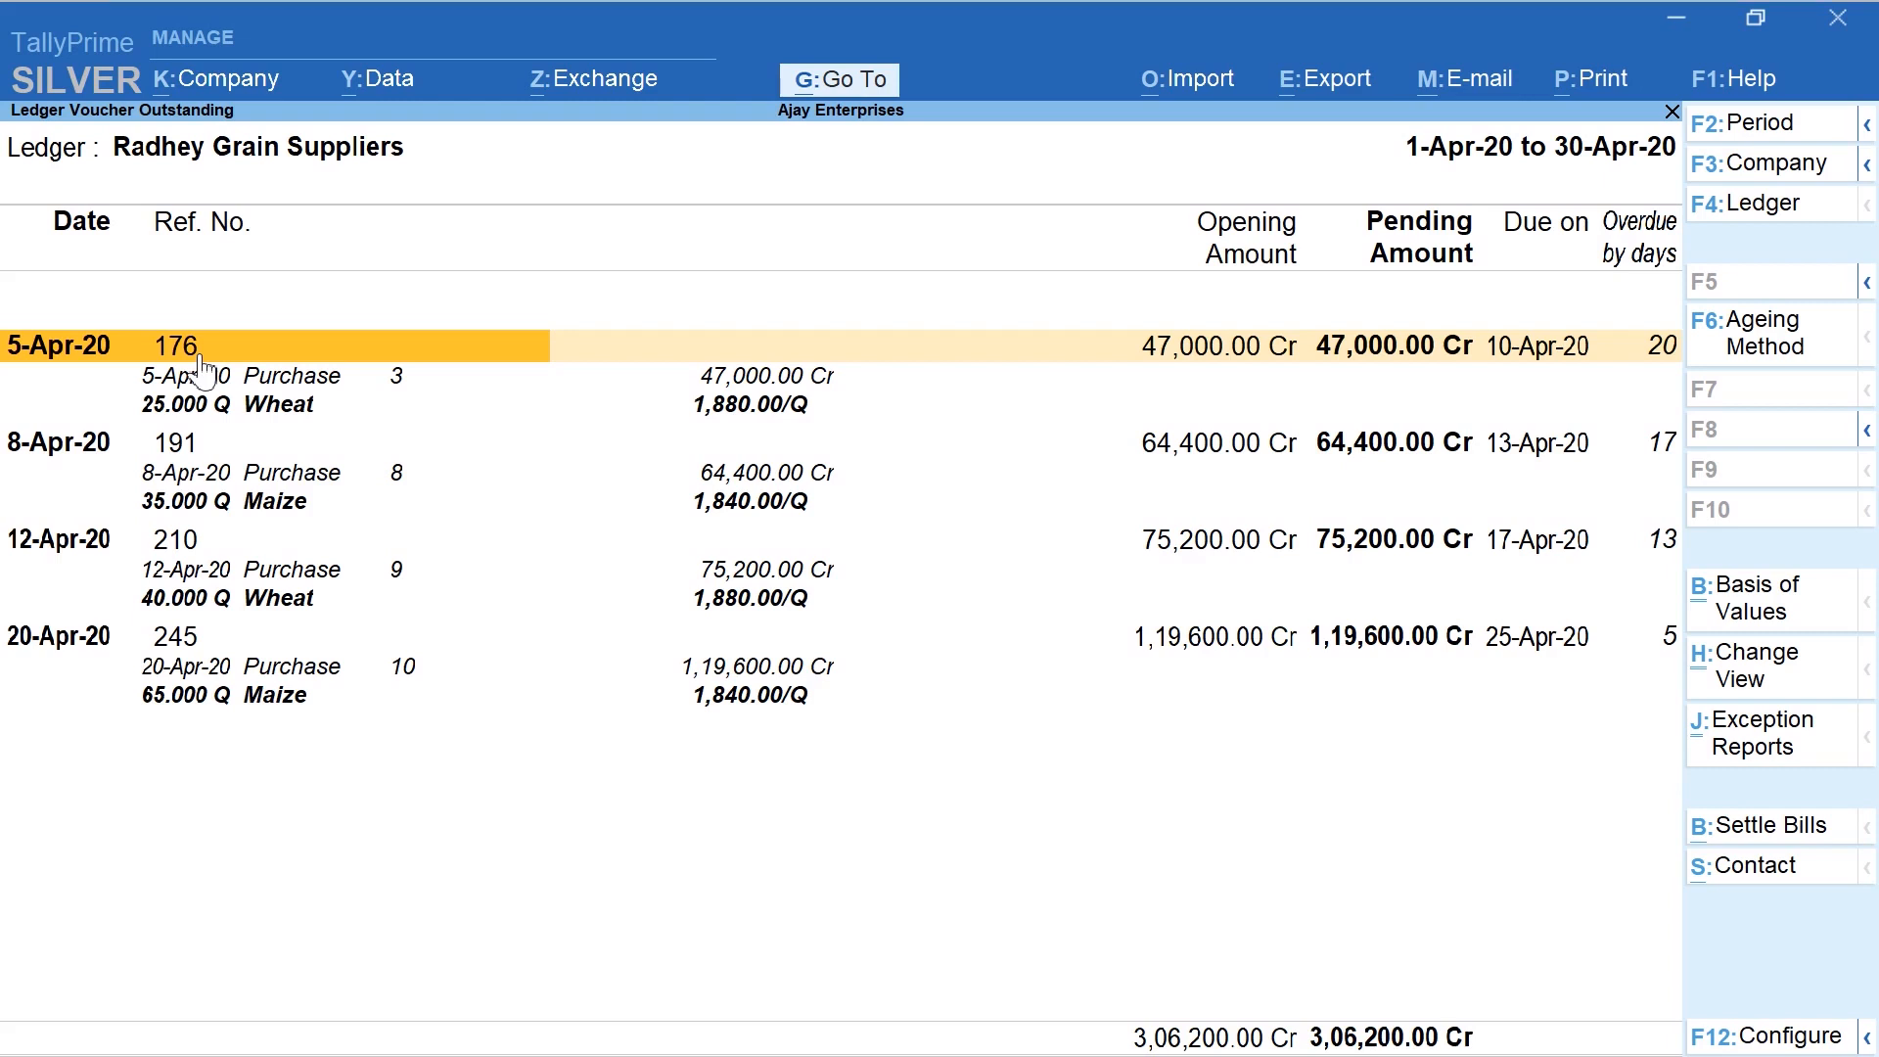
Select Radhey Grain Suppliers' bills 191, 210 and 245, and clear the selection again
key("Down")
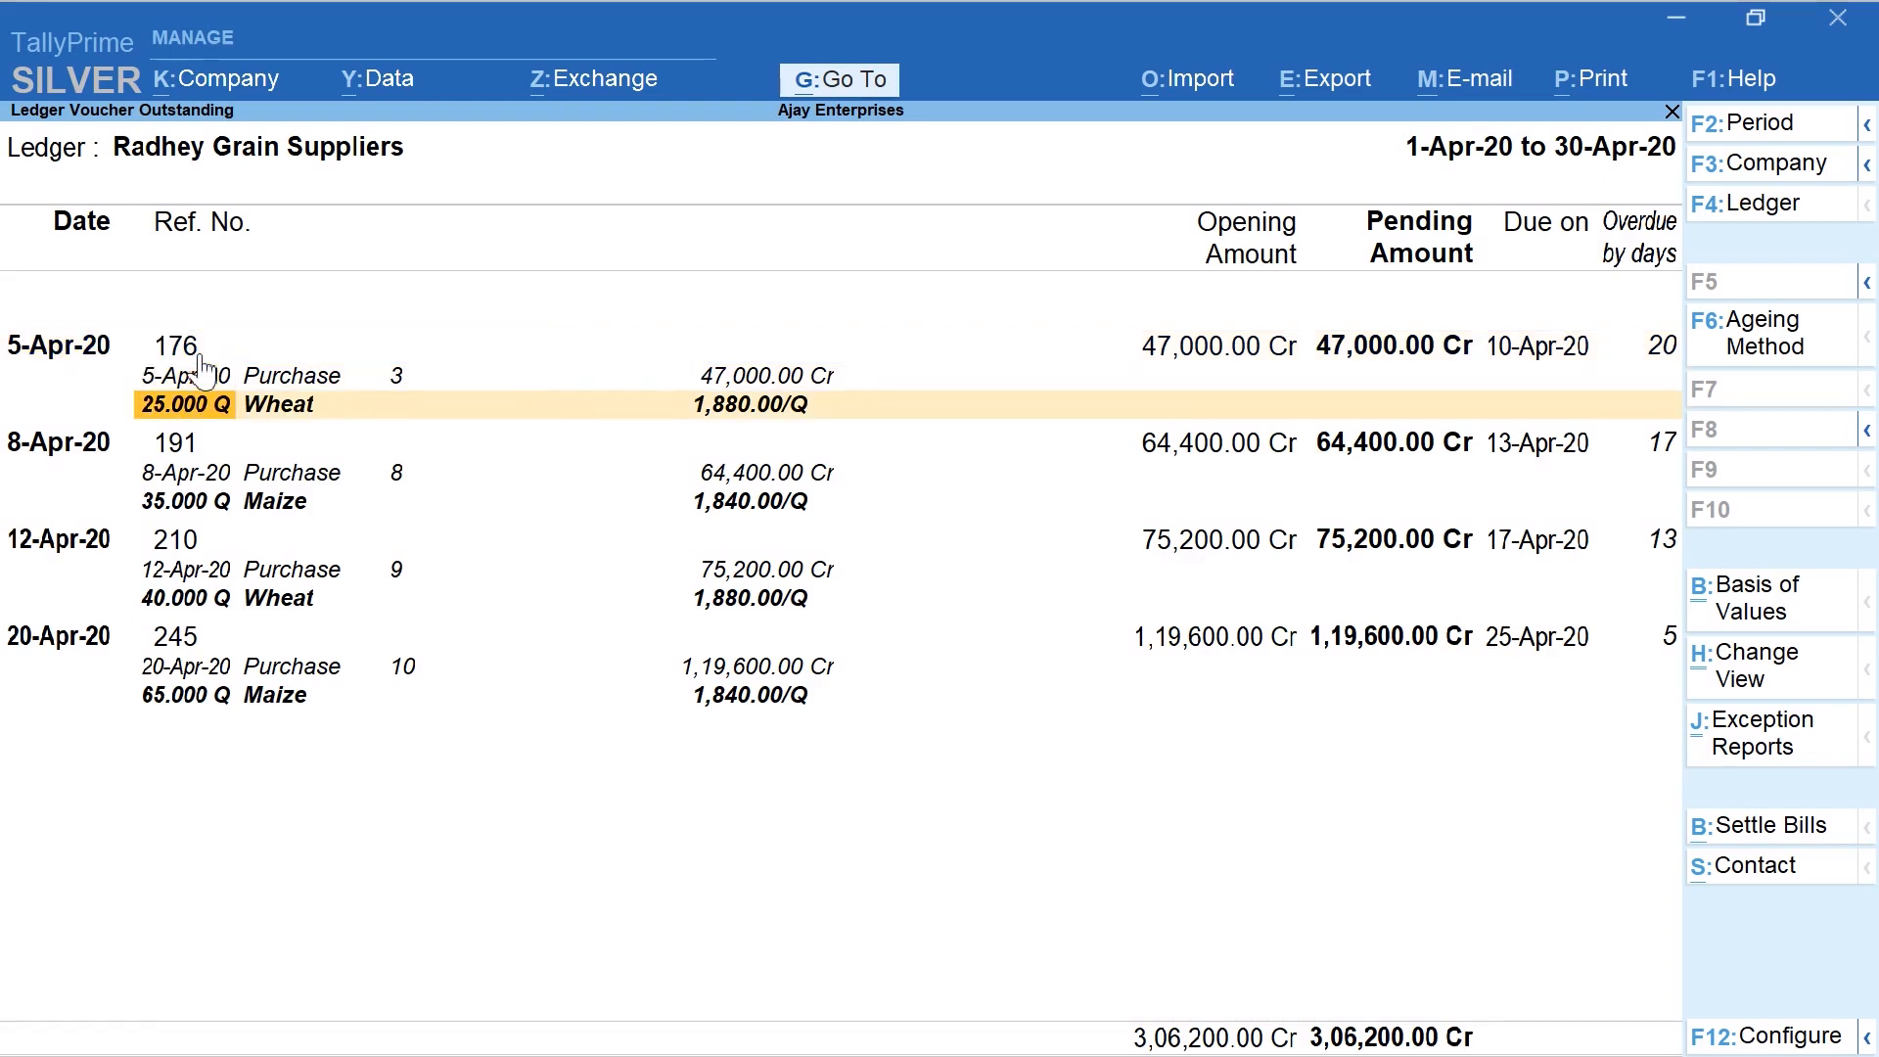
key("Down")
key("space")
key("Down")
key("Down")
key("space")
key("Down")
key("Down")
key("space")
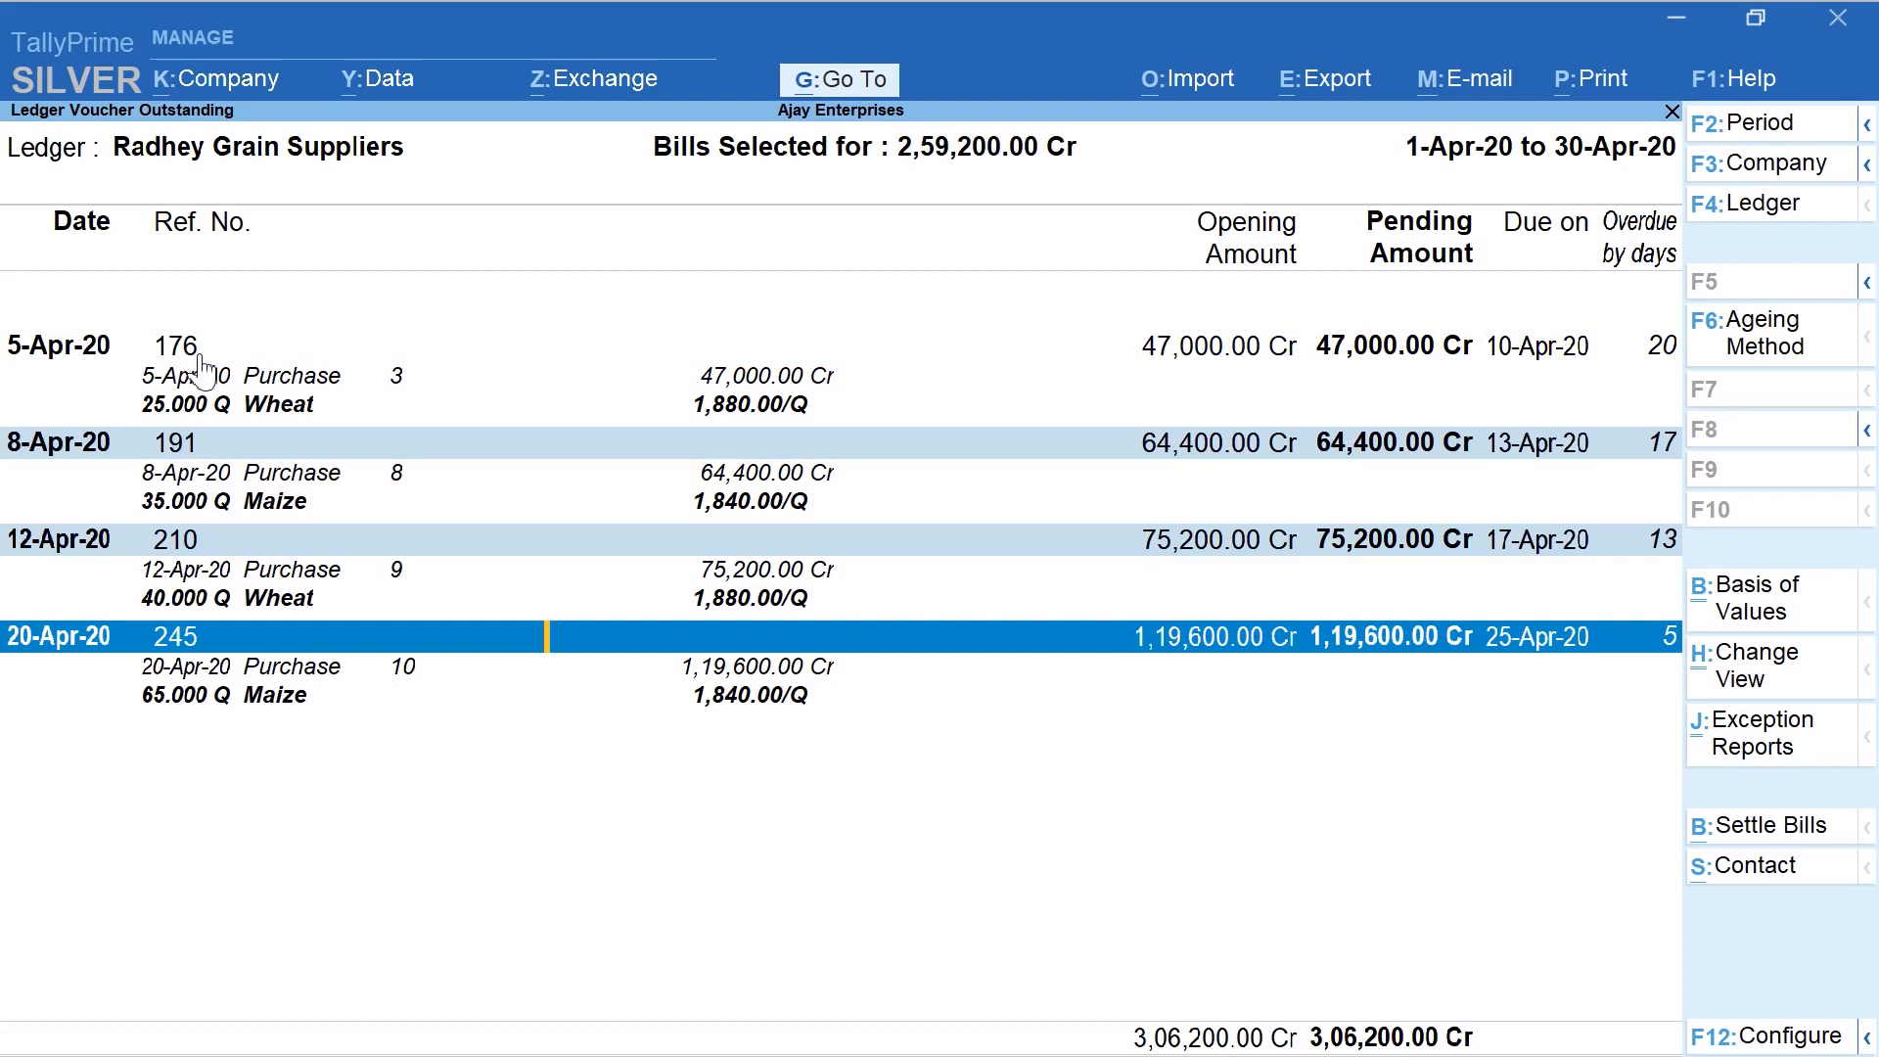
key("ctrl+space")
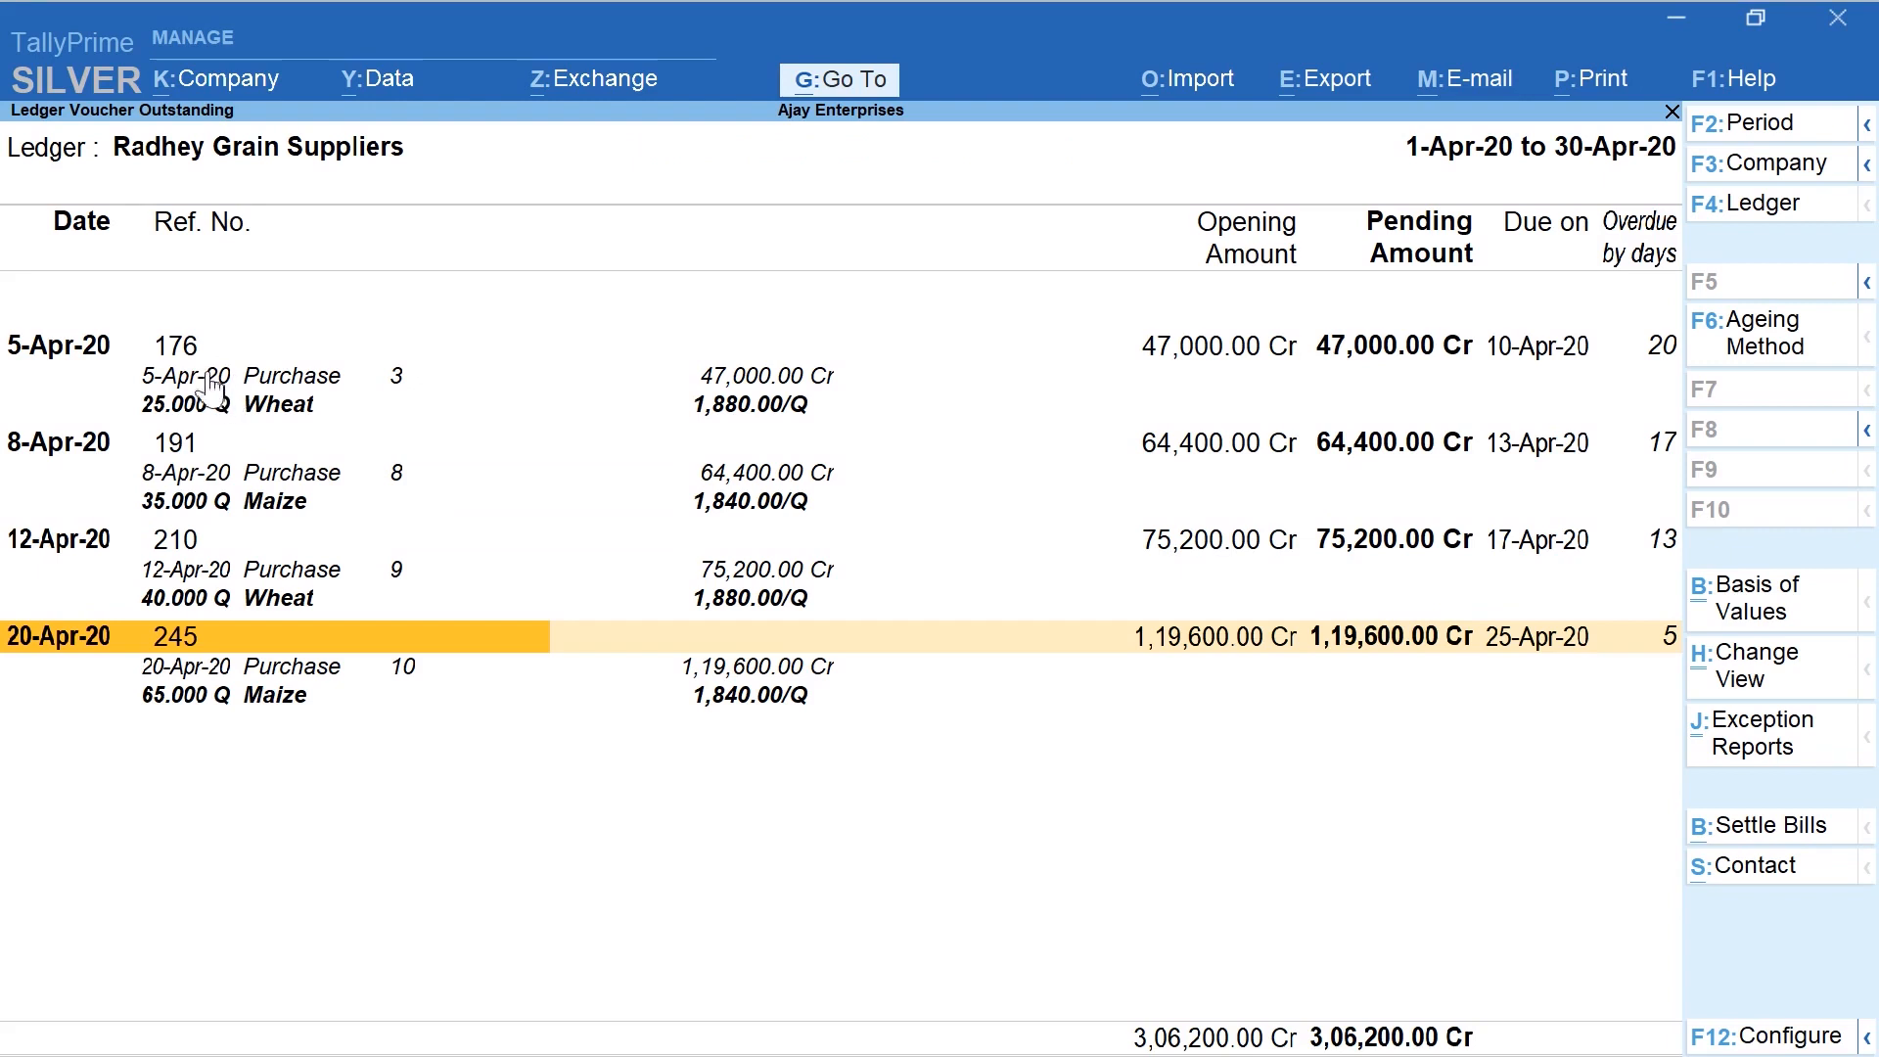
Select bills 191, 210 and 245 together in the Radhey Grain Suppliers outstanding report
key("ctrl")
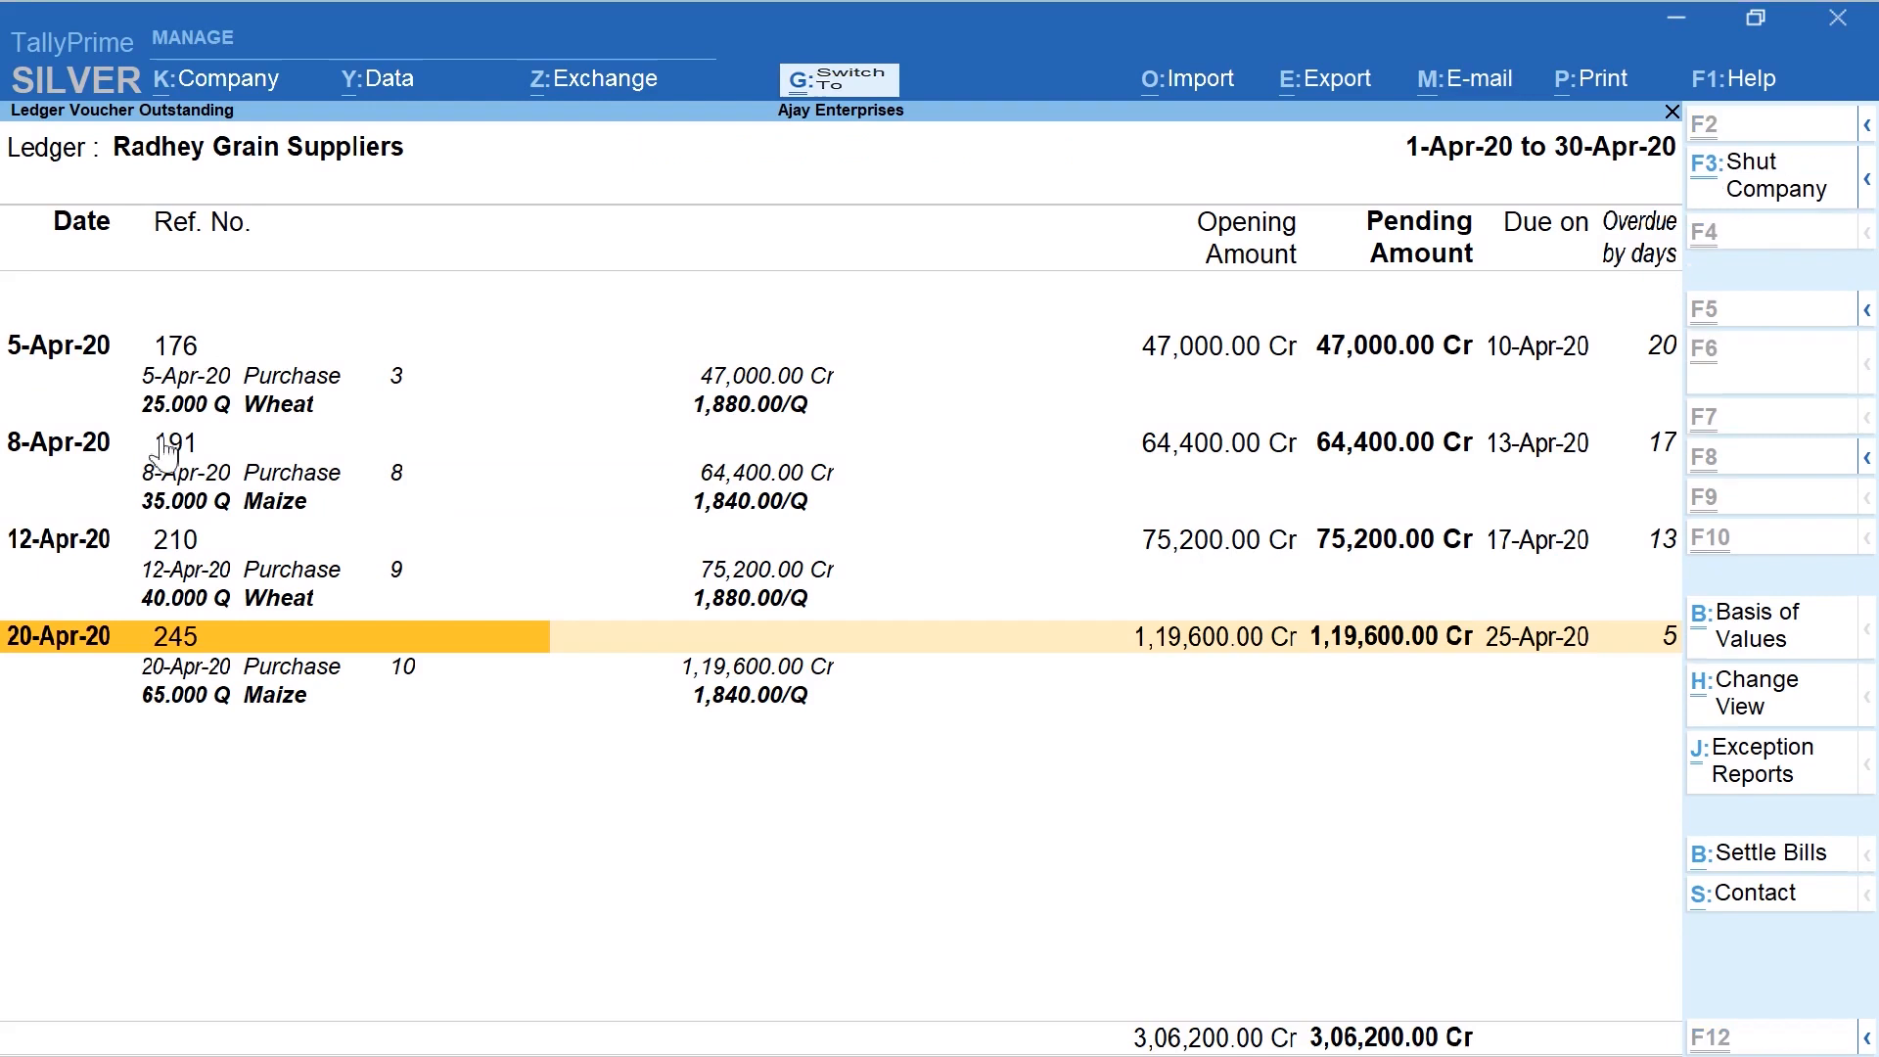
left_click(169, 449, "ctrl")
left_click(196, 545, "ctrl")
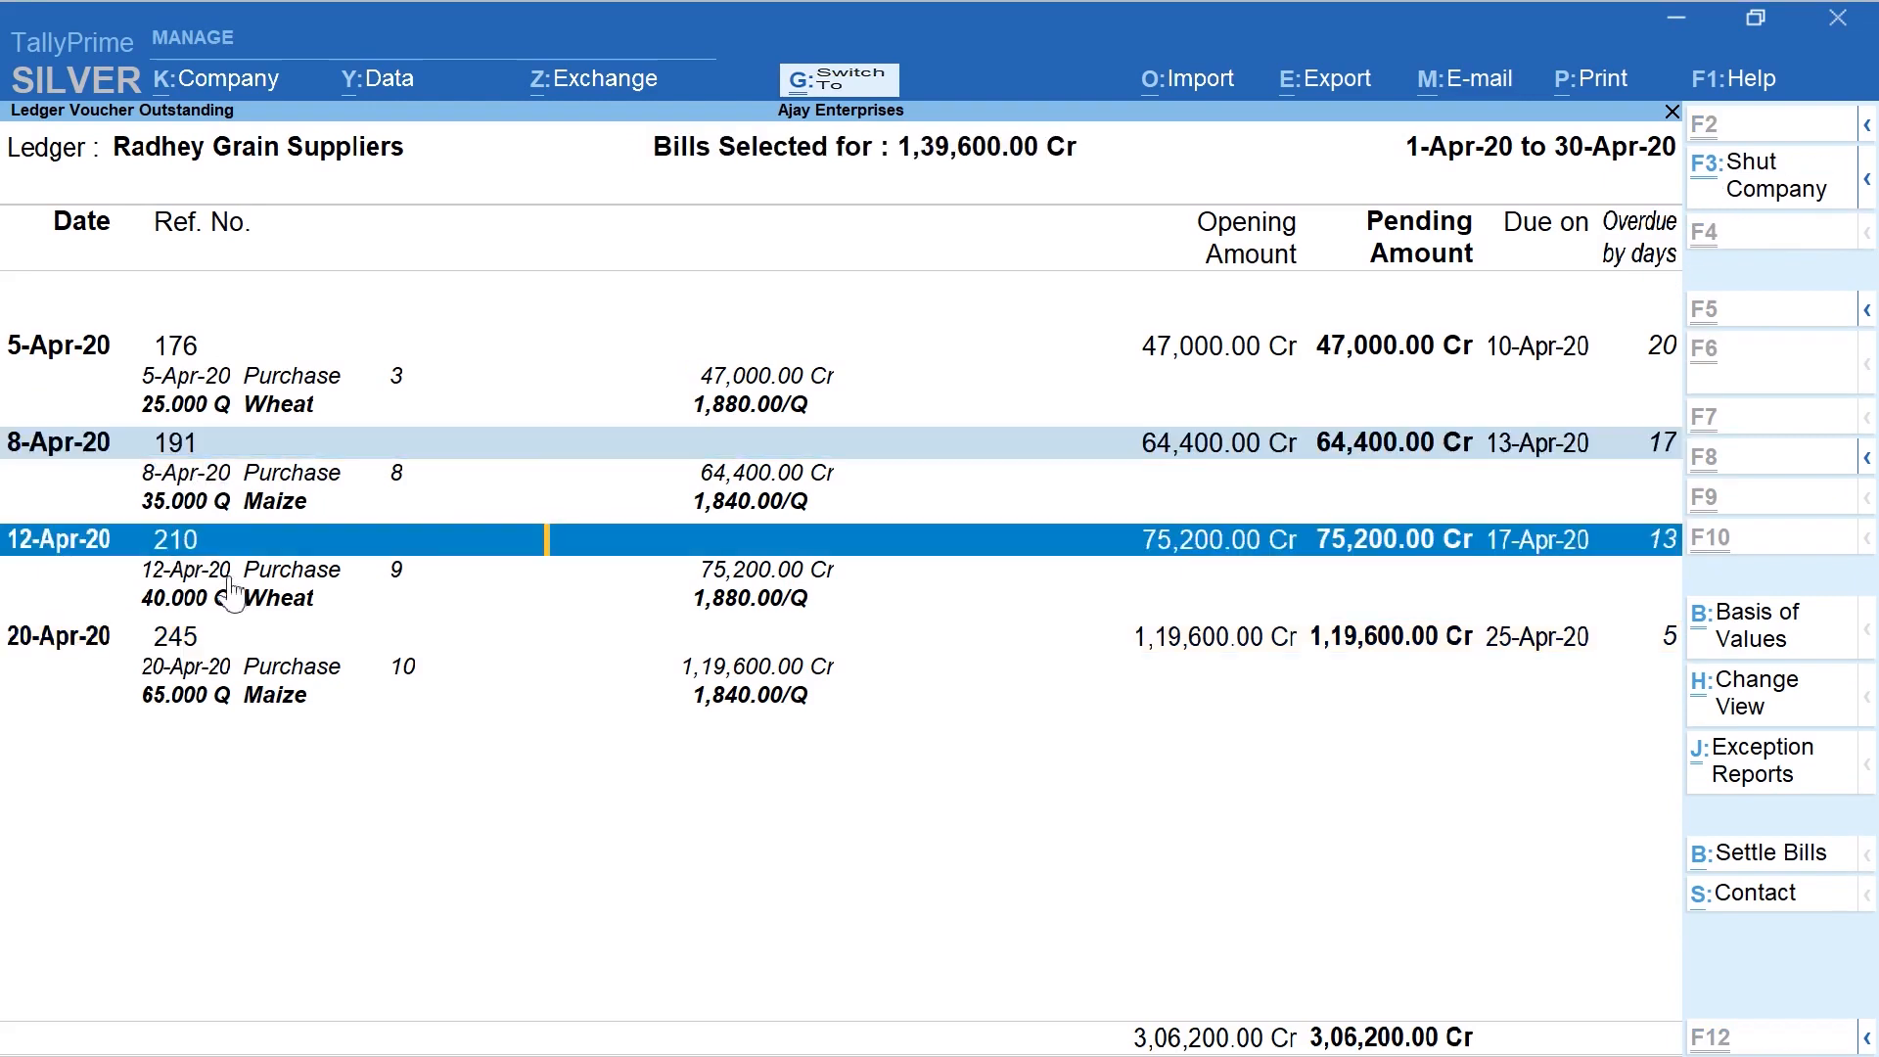
left_click(166, 646, "ctrl")
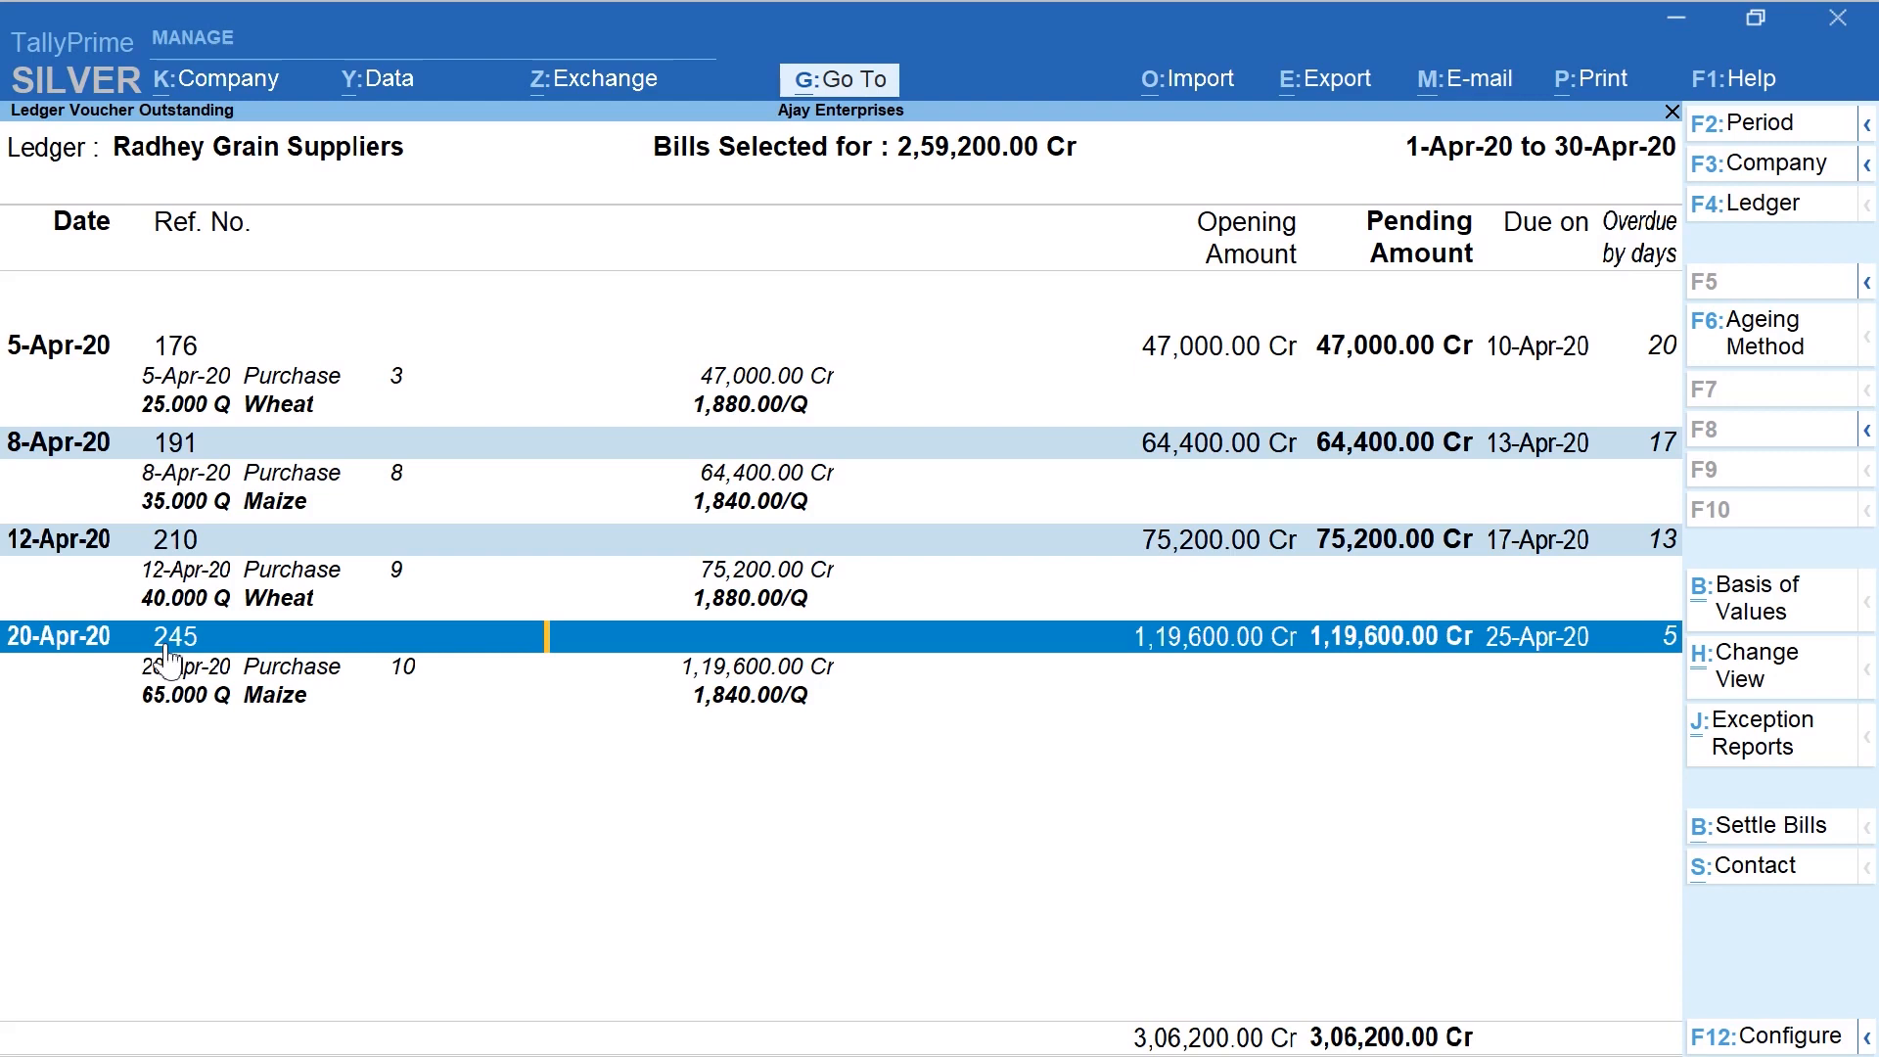
Settle the selected bills through Bill Settlement with voucher date 30-Apr-20, account Punjab Bank Current Account and no narration
key("alt")
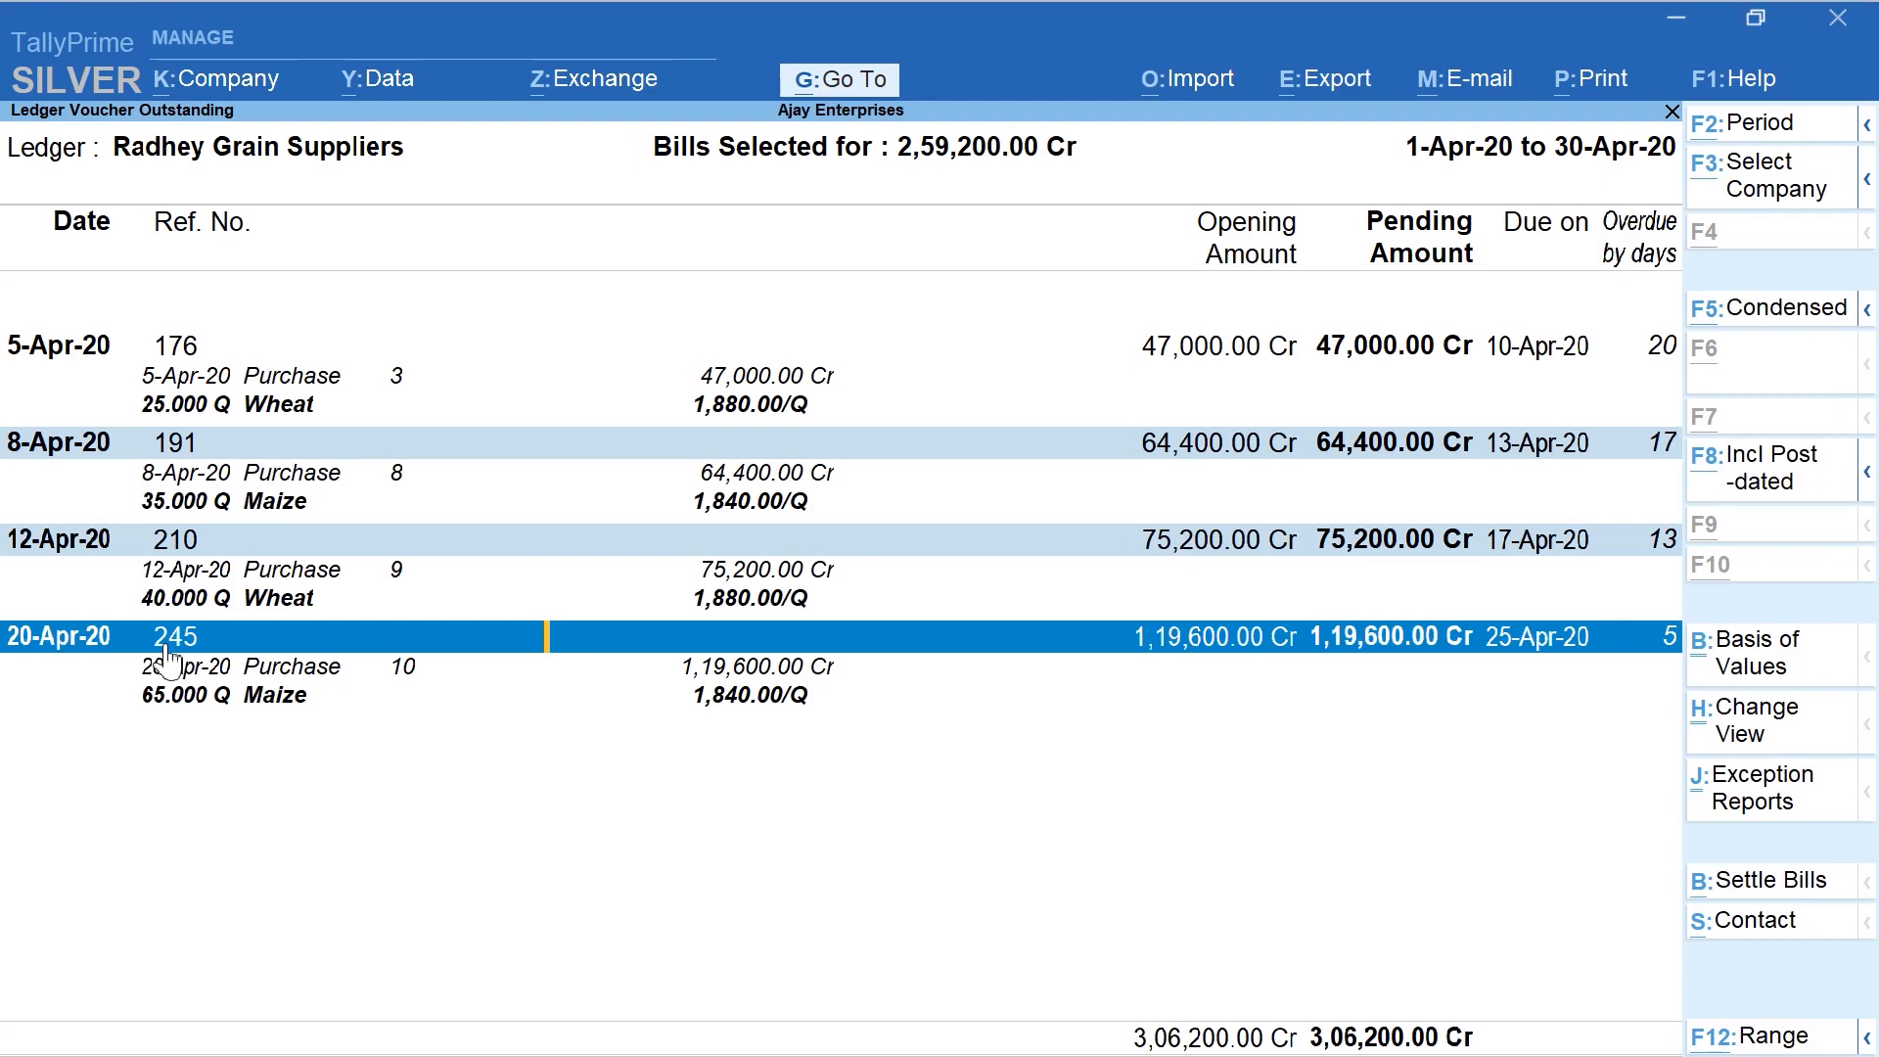
key("alt+b")
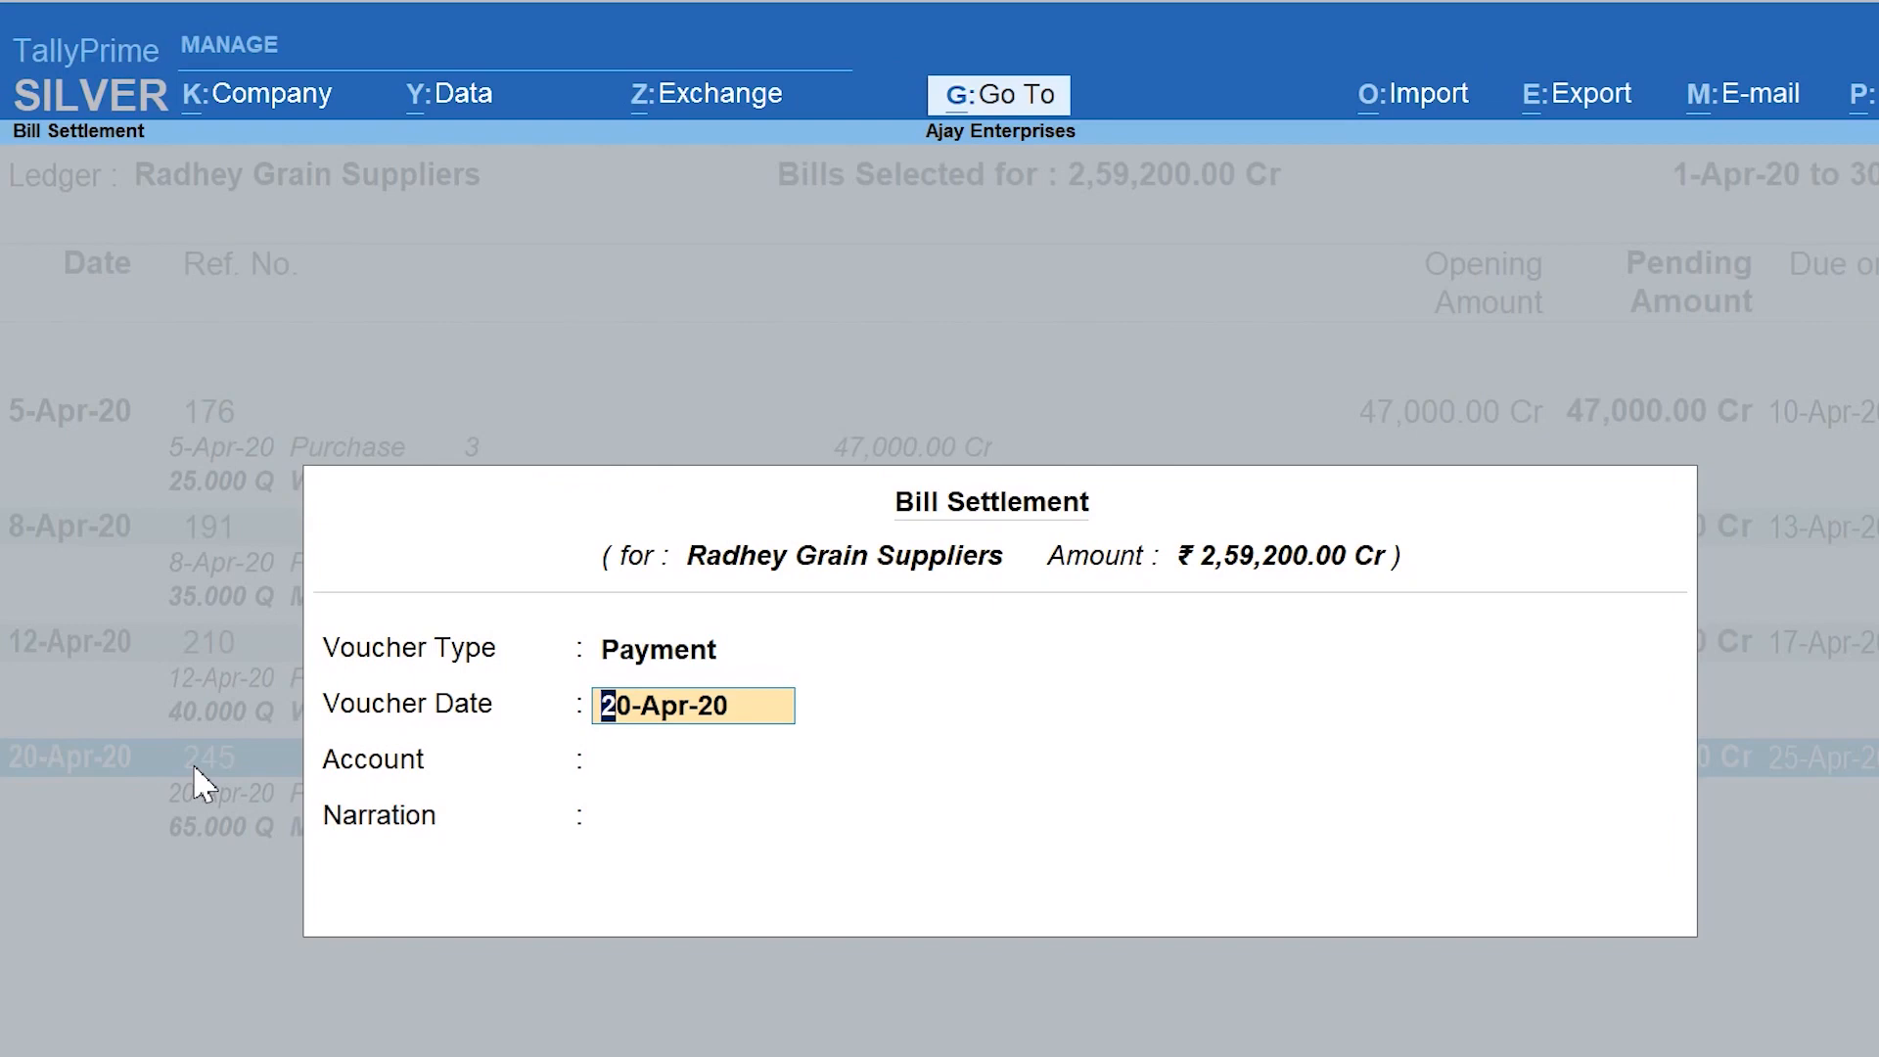
type("30")
key("Return")
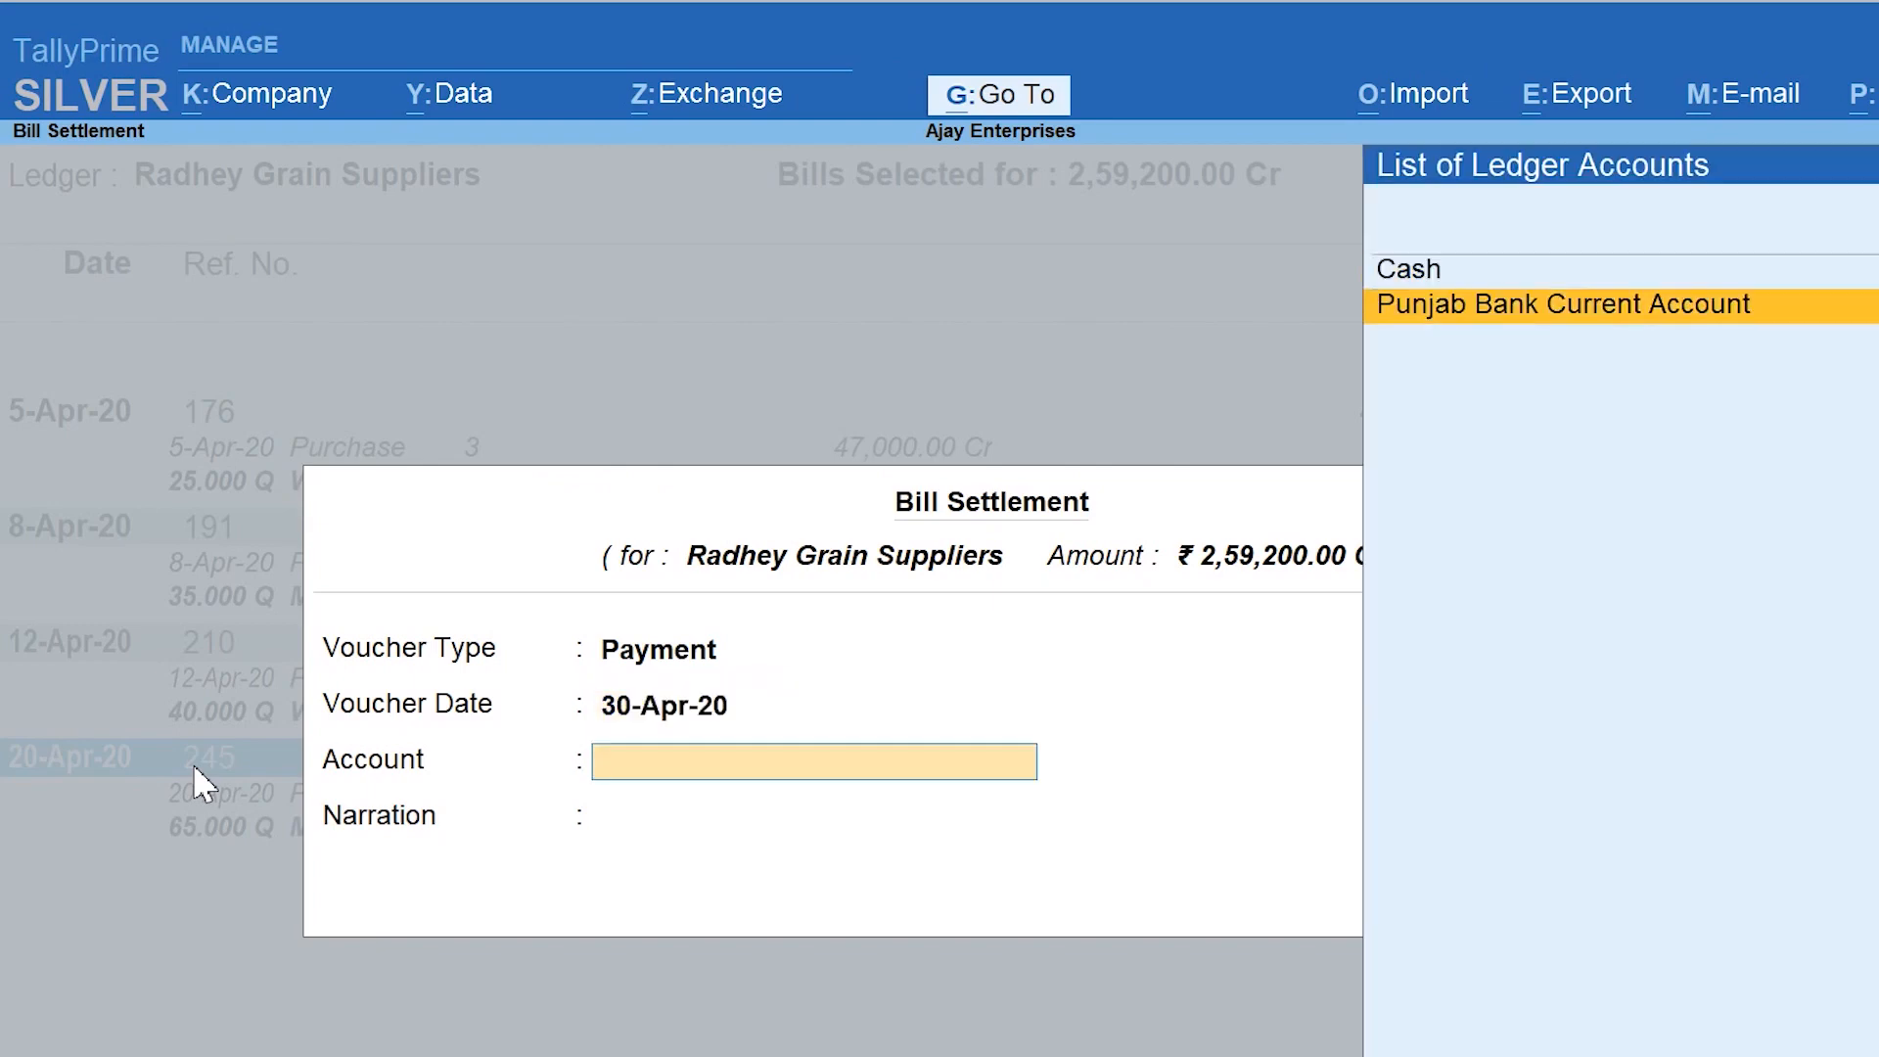
key("Down")
key("Return")
key("Return")
key("Return")
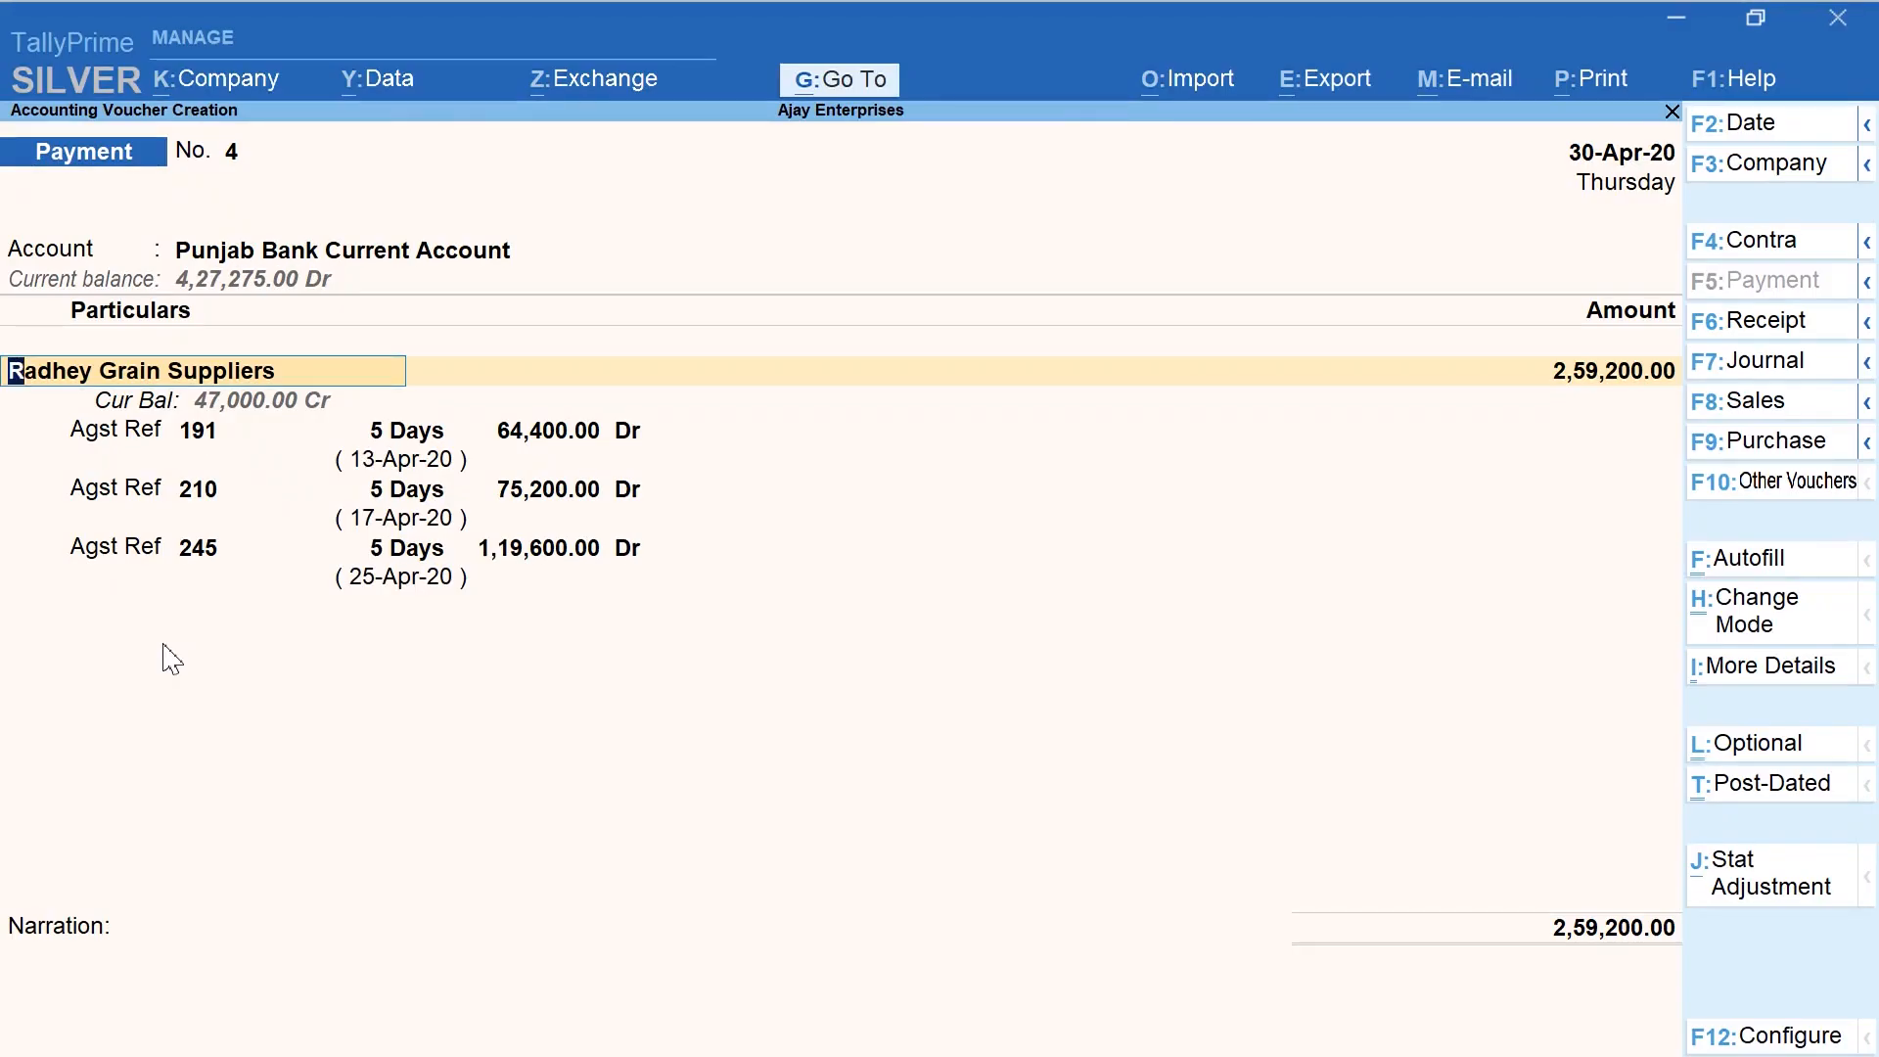